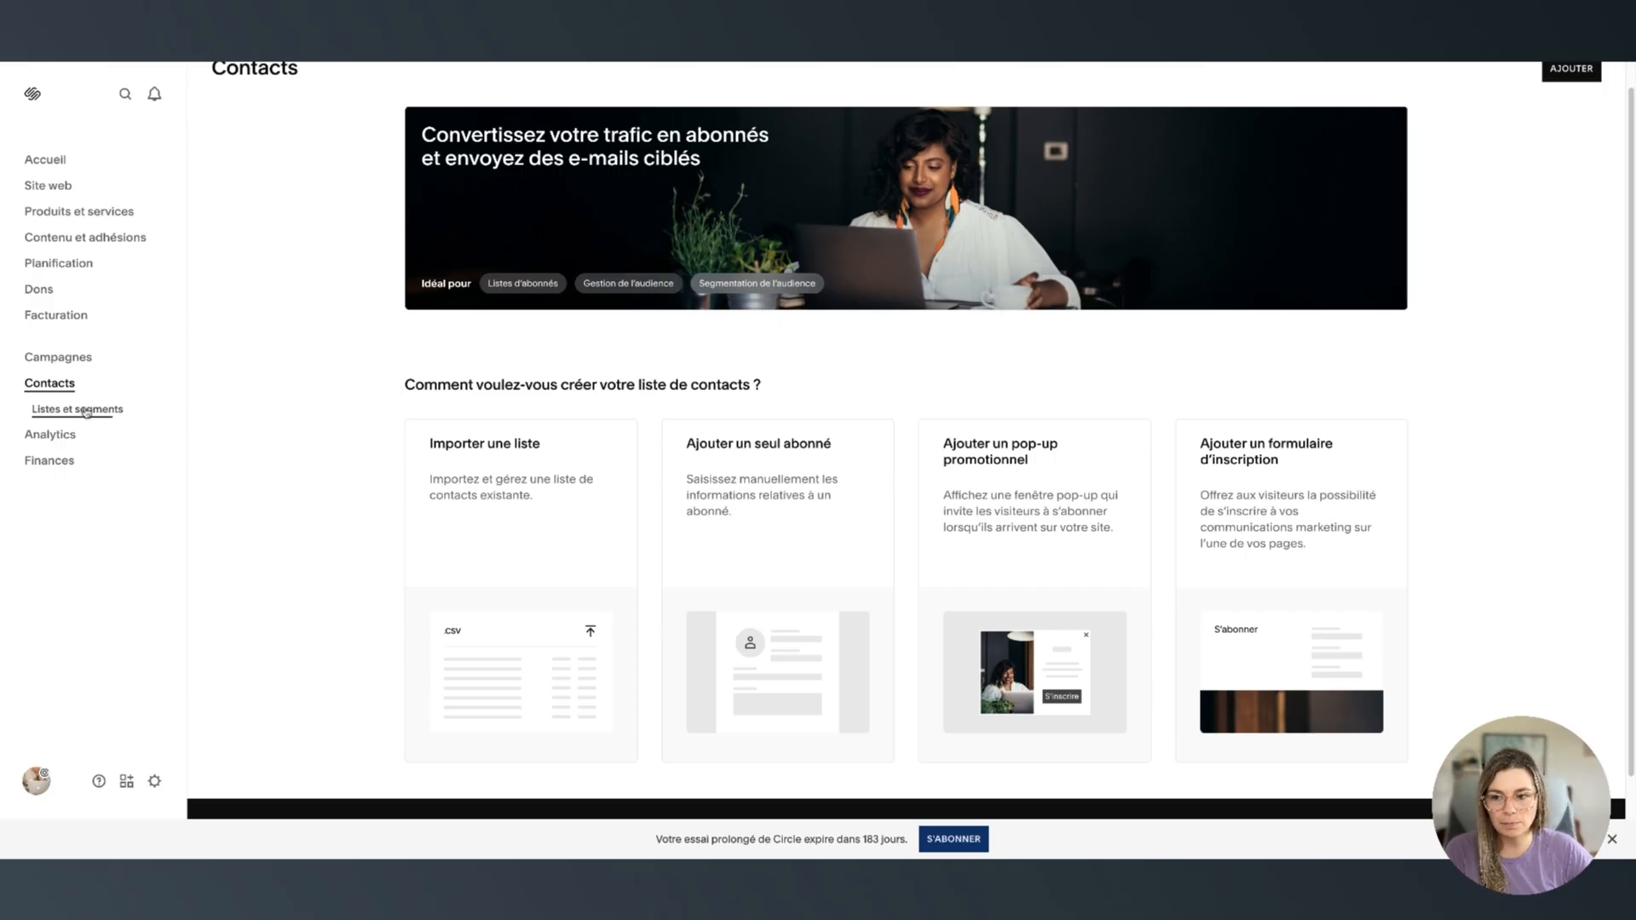
Create and save a new mailing list called 'Checklist mise en ligne' under Listes et segments
click(86, 411)
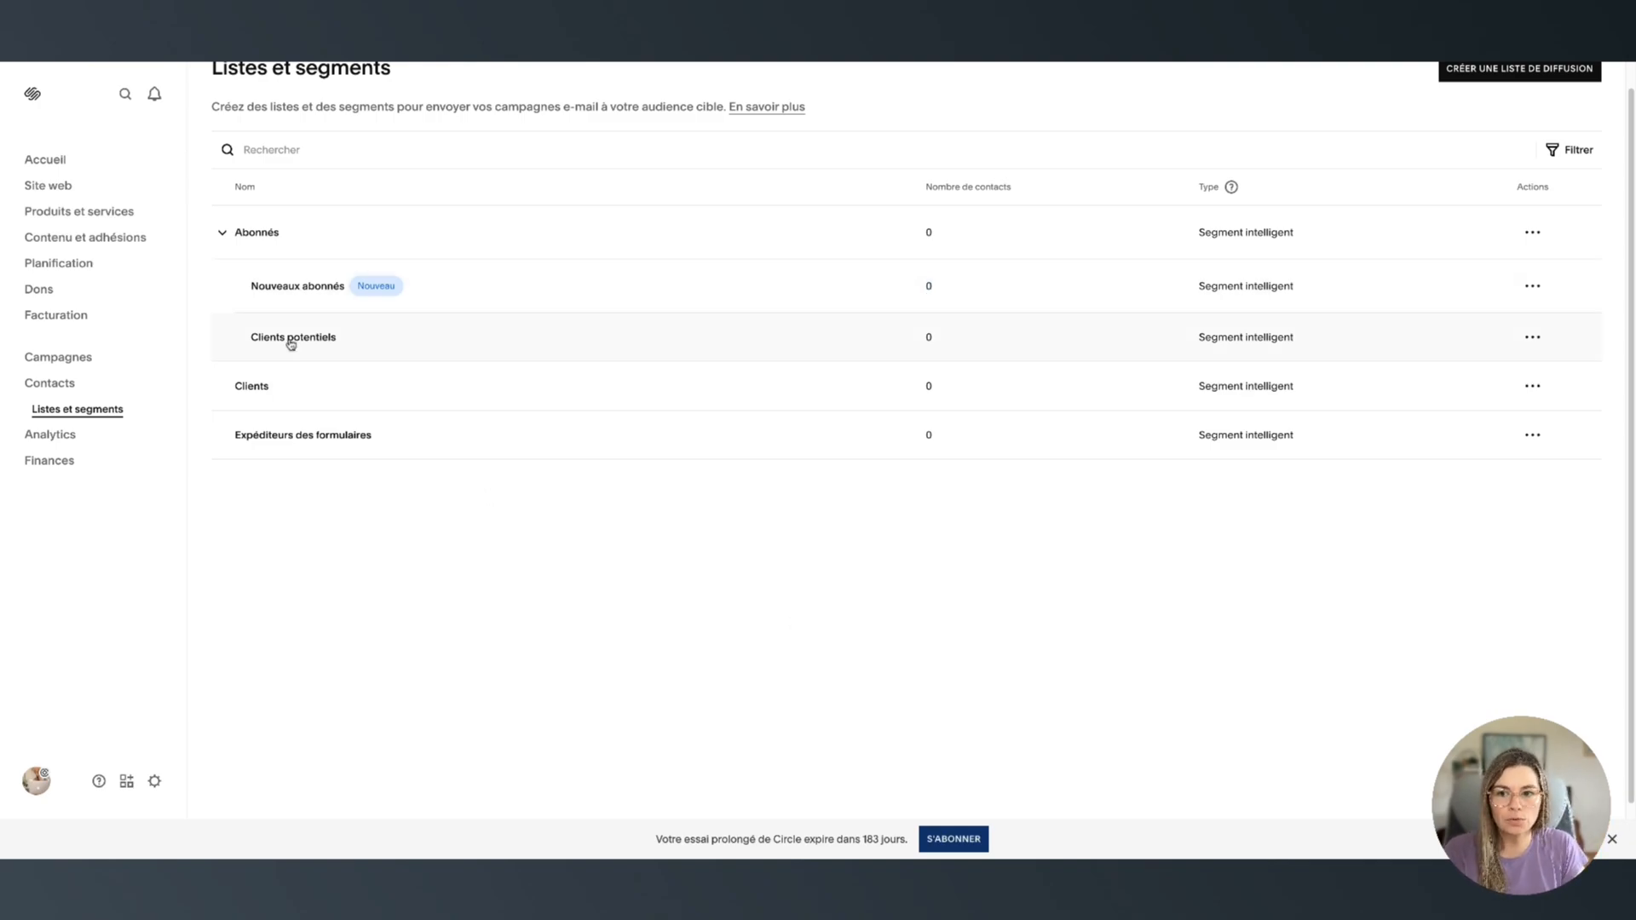
scroll(748, 617, up, 1)
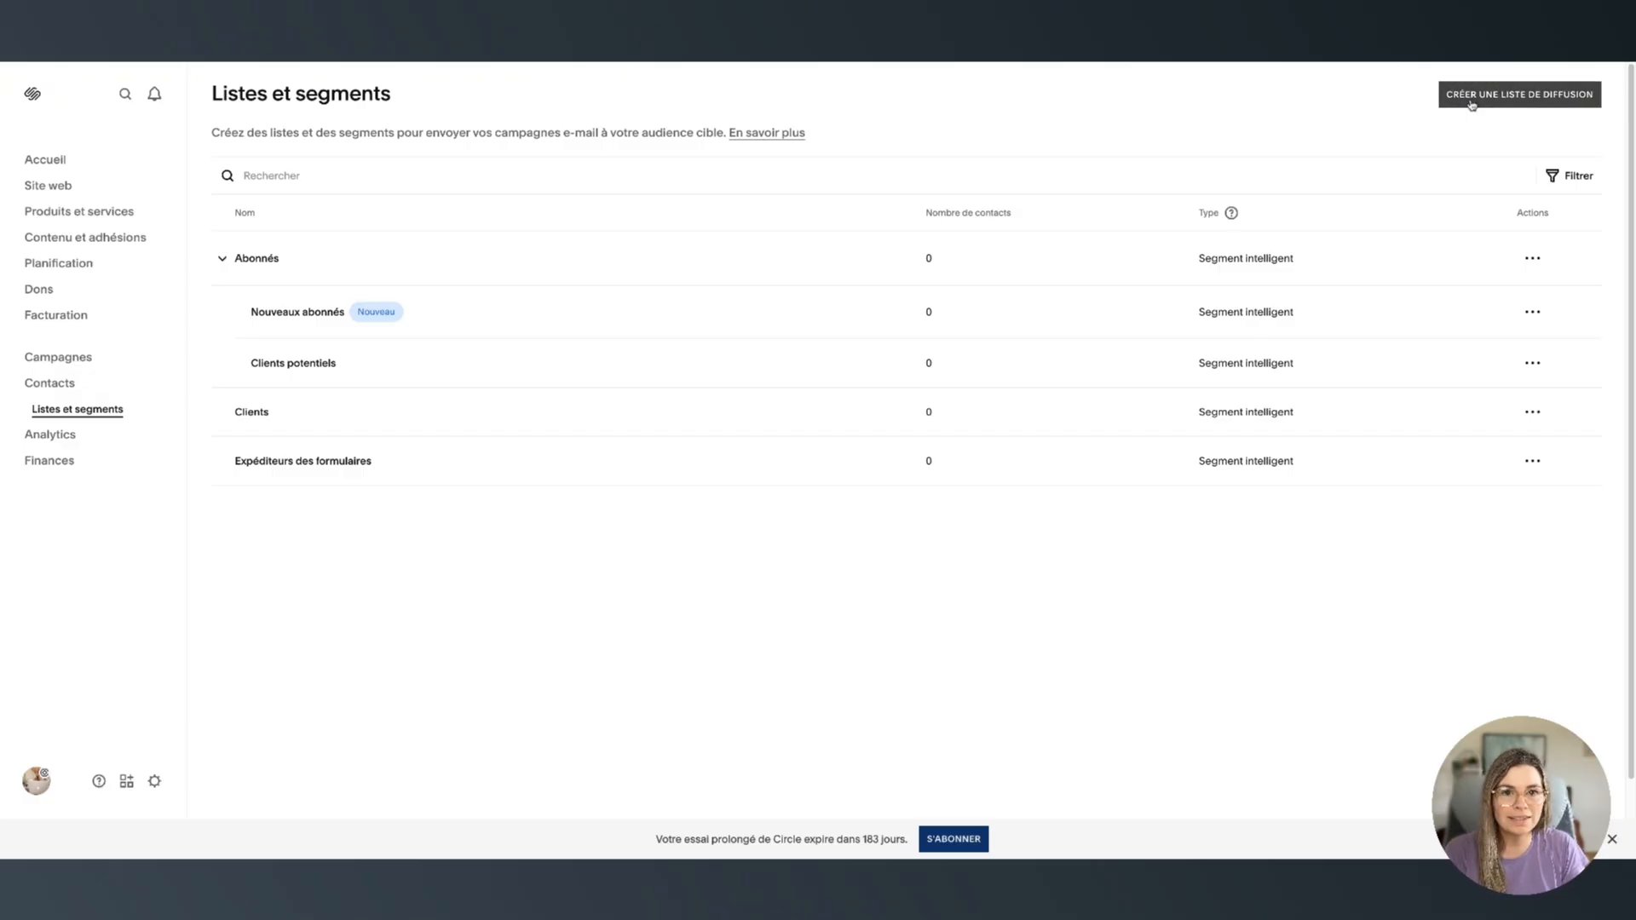
click(1471, 95)
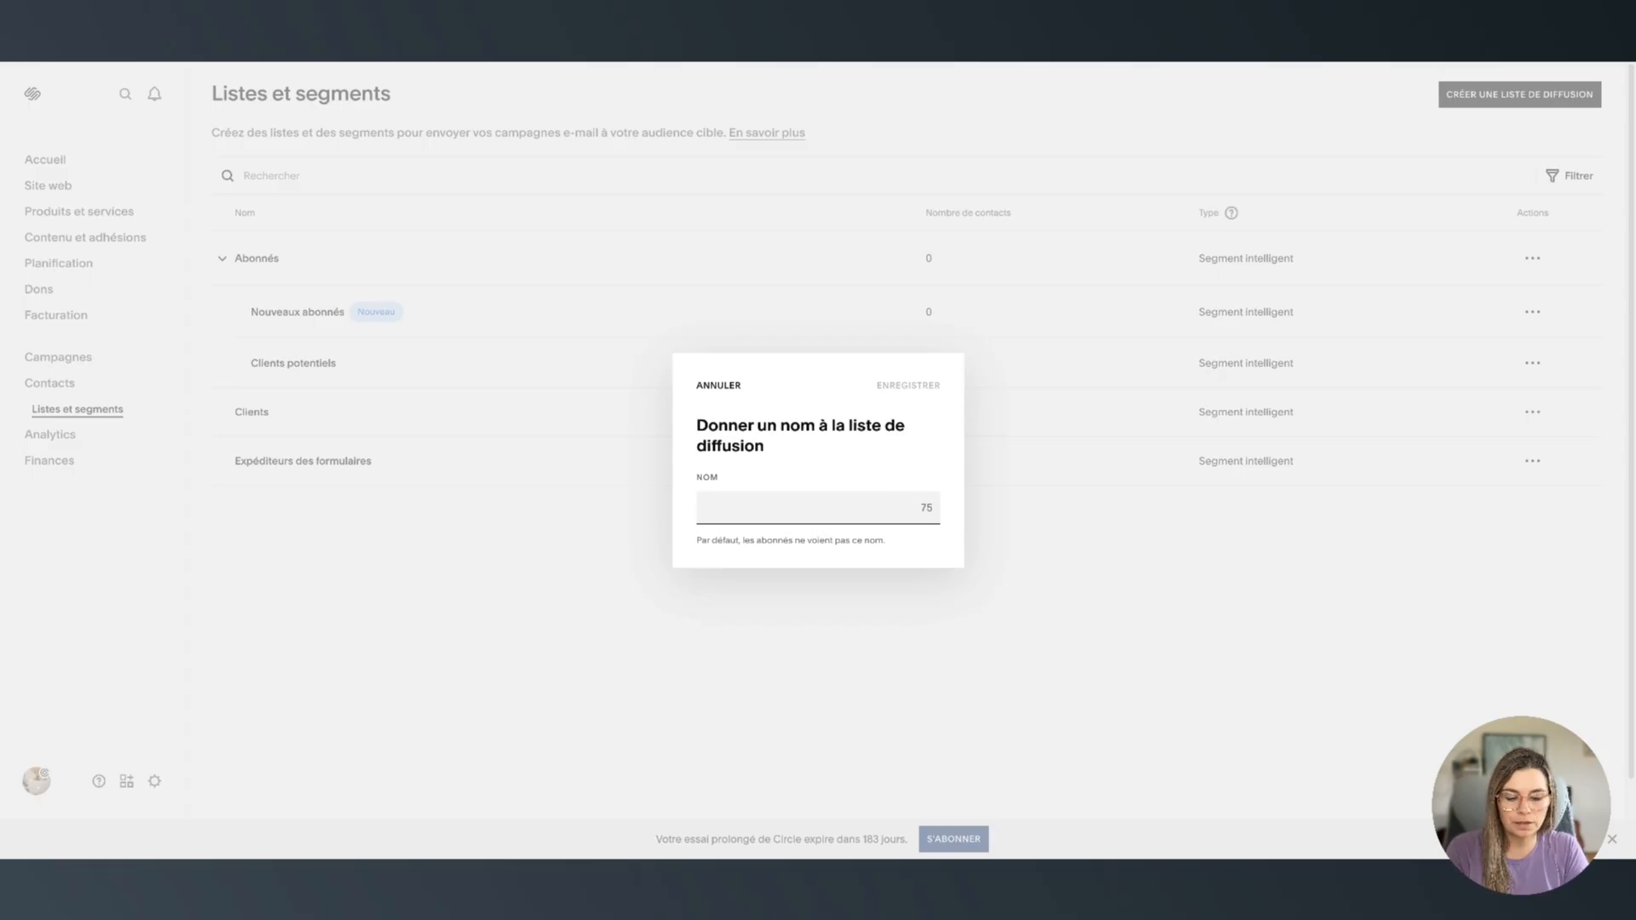
text(Checklist mise )
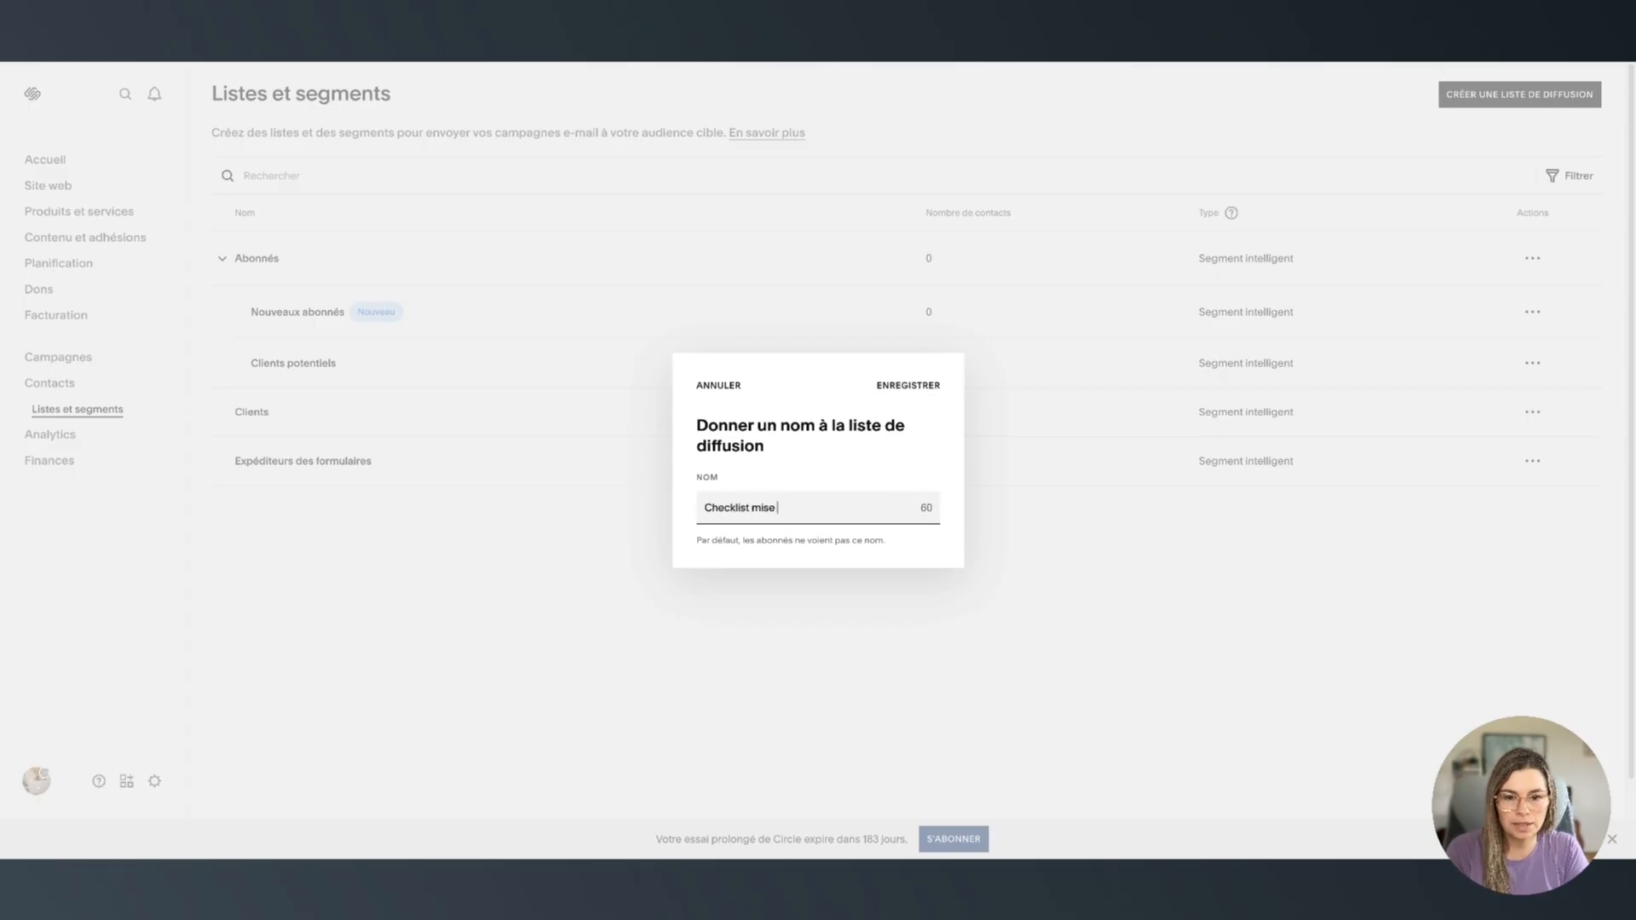
text(en ligne)
click(857, 454)
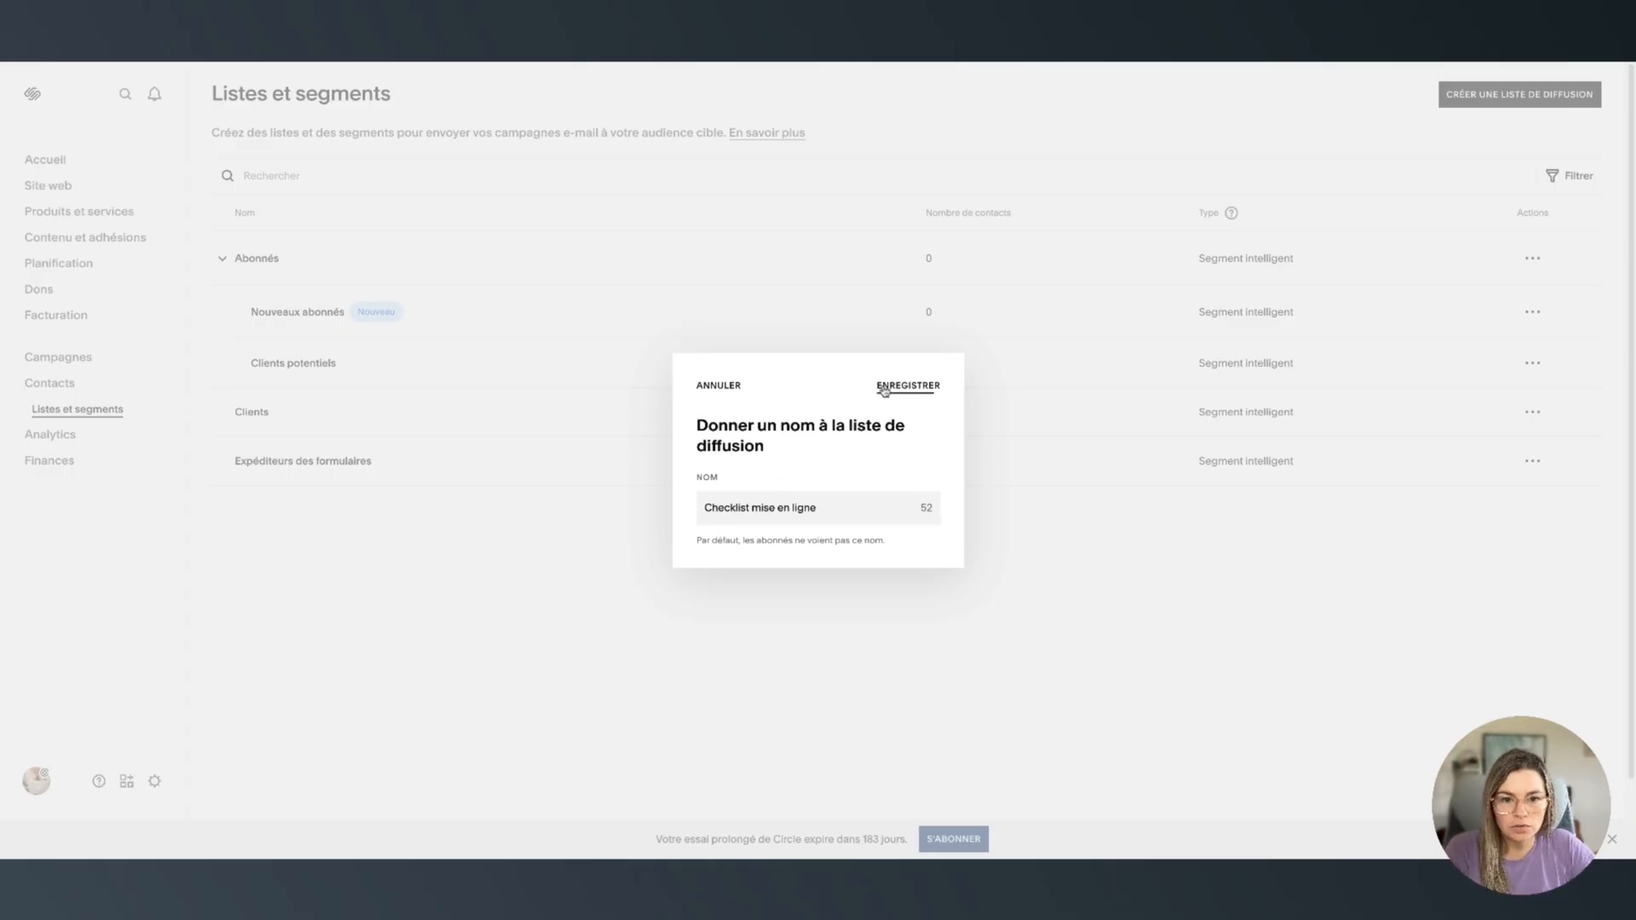
triple_click(741, 508)
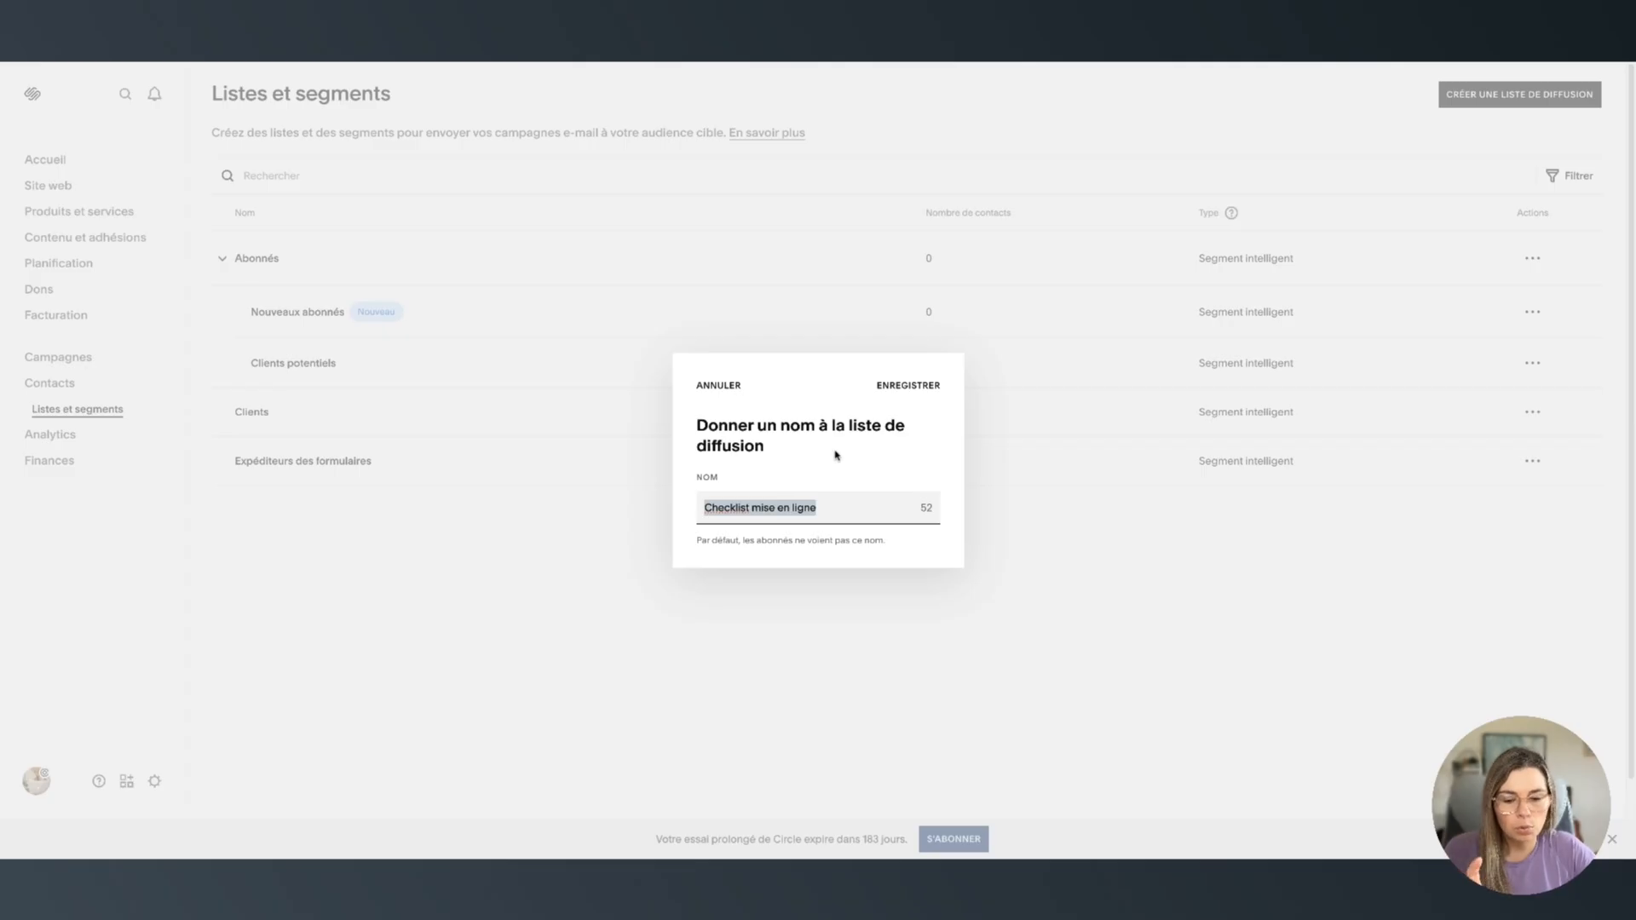
click(916, 388)
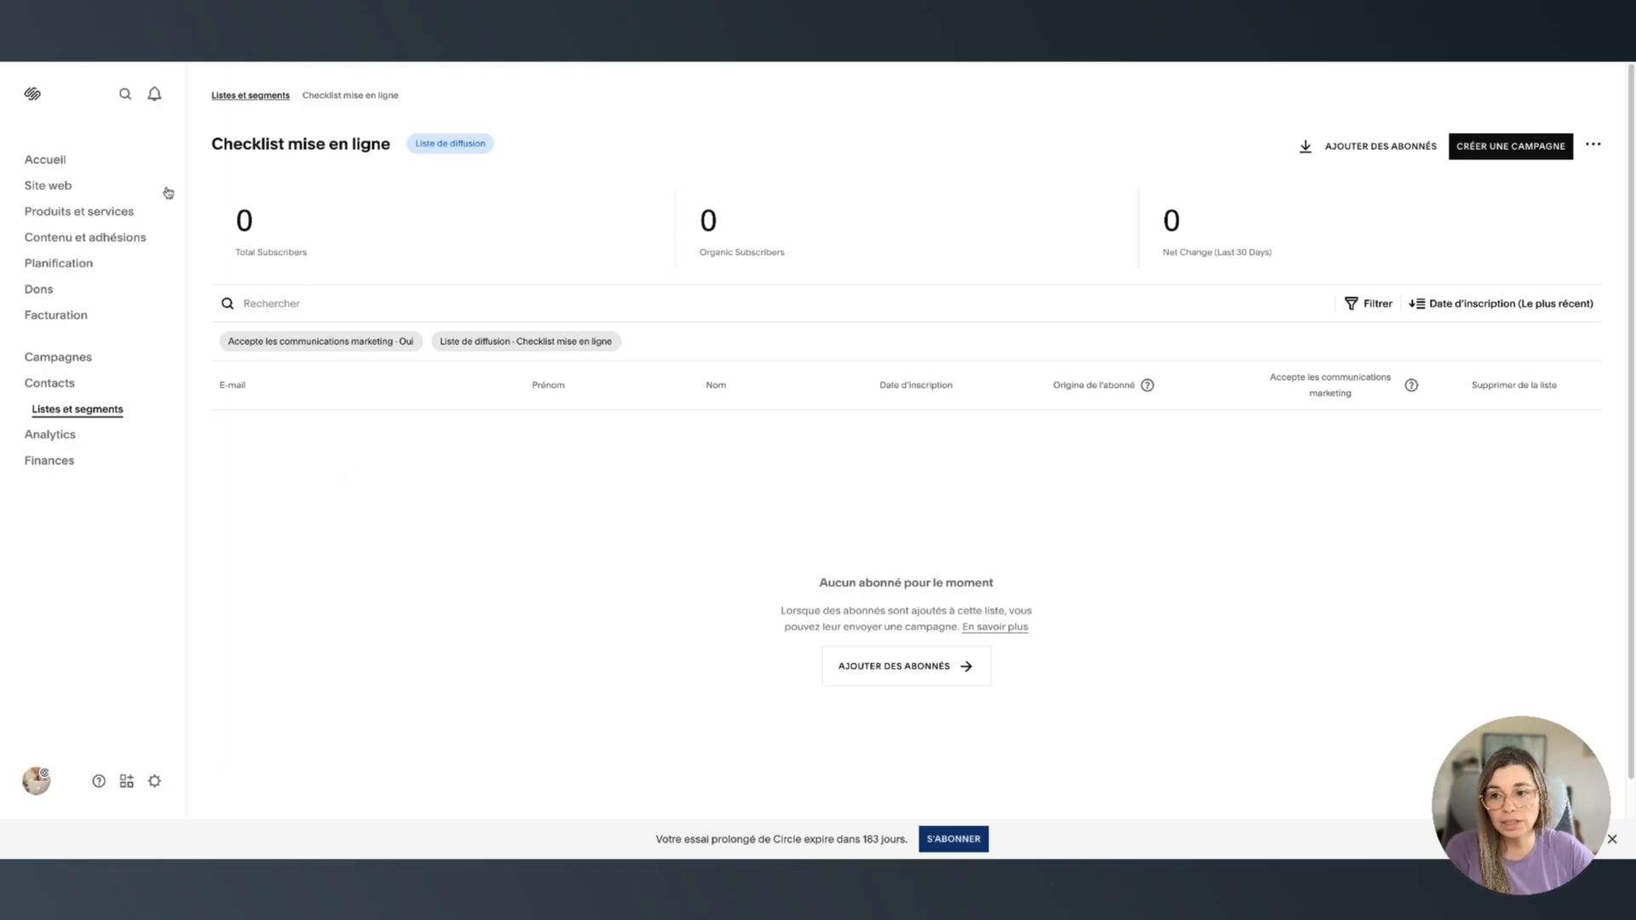
Open the Accueil page in the editor and scroll to the empty section above Nos produits vedettes
click(68, 191)
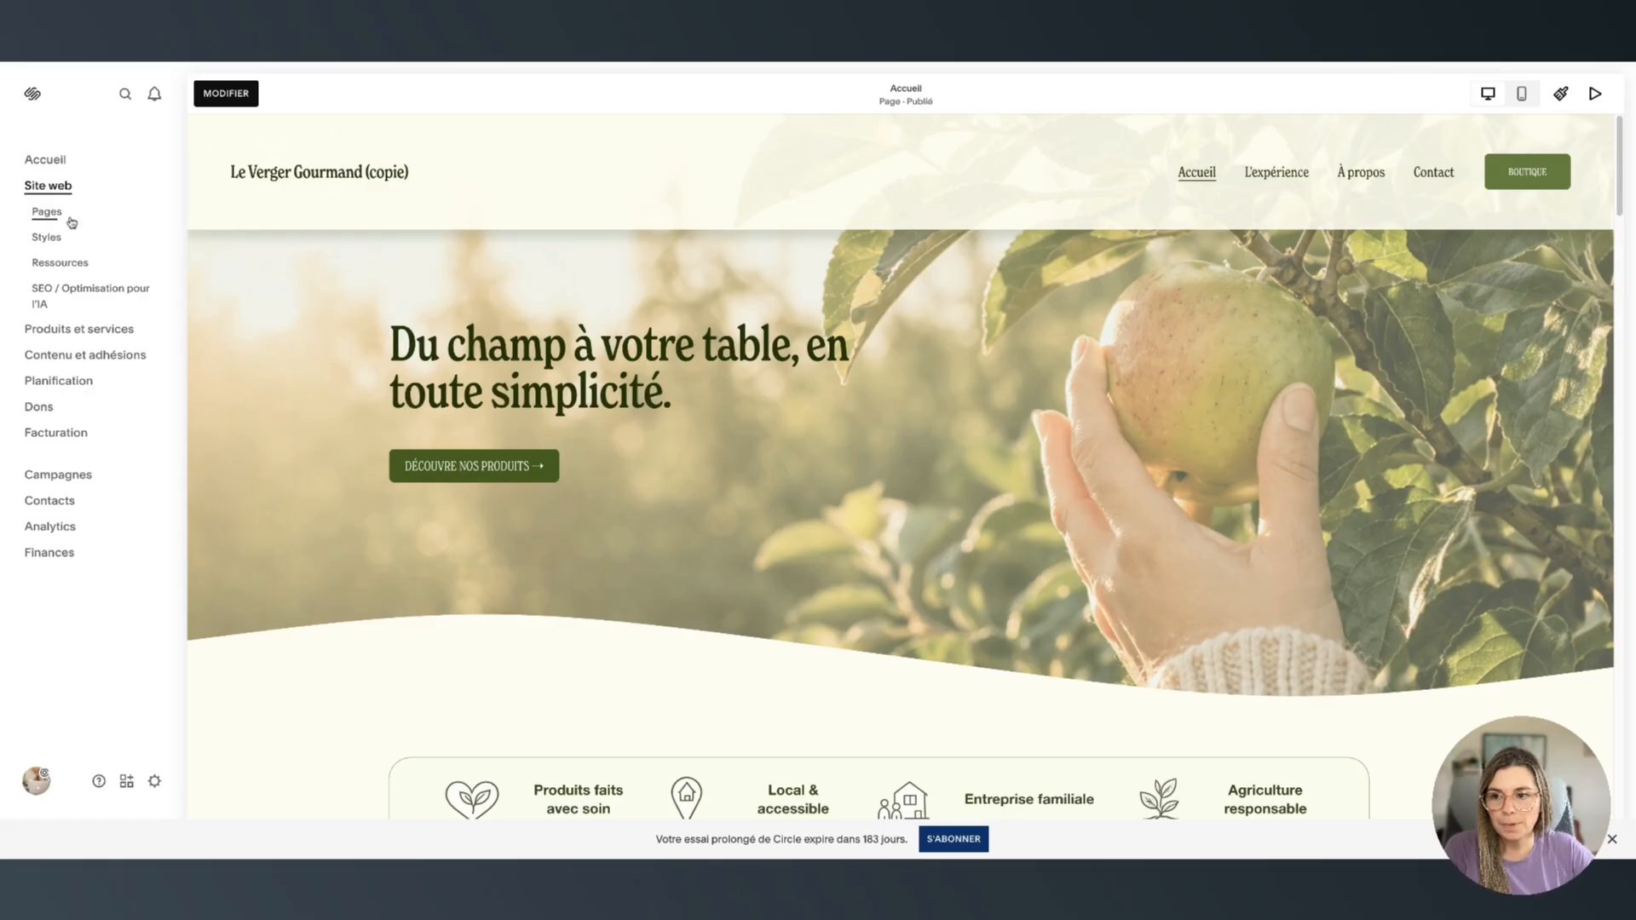
click(53, 213)
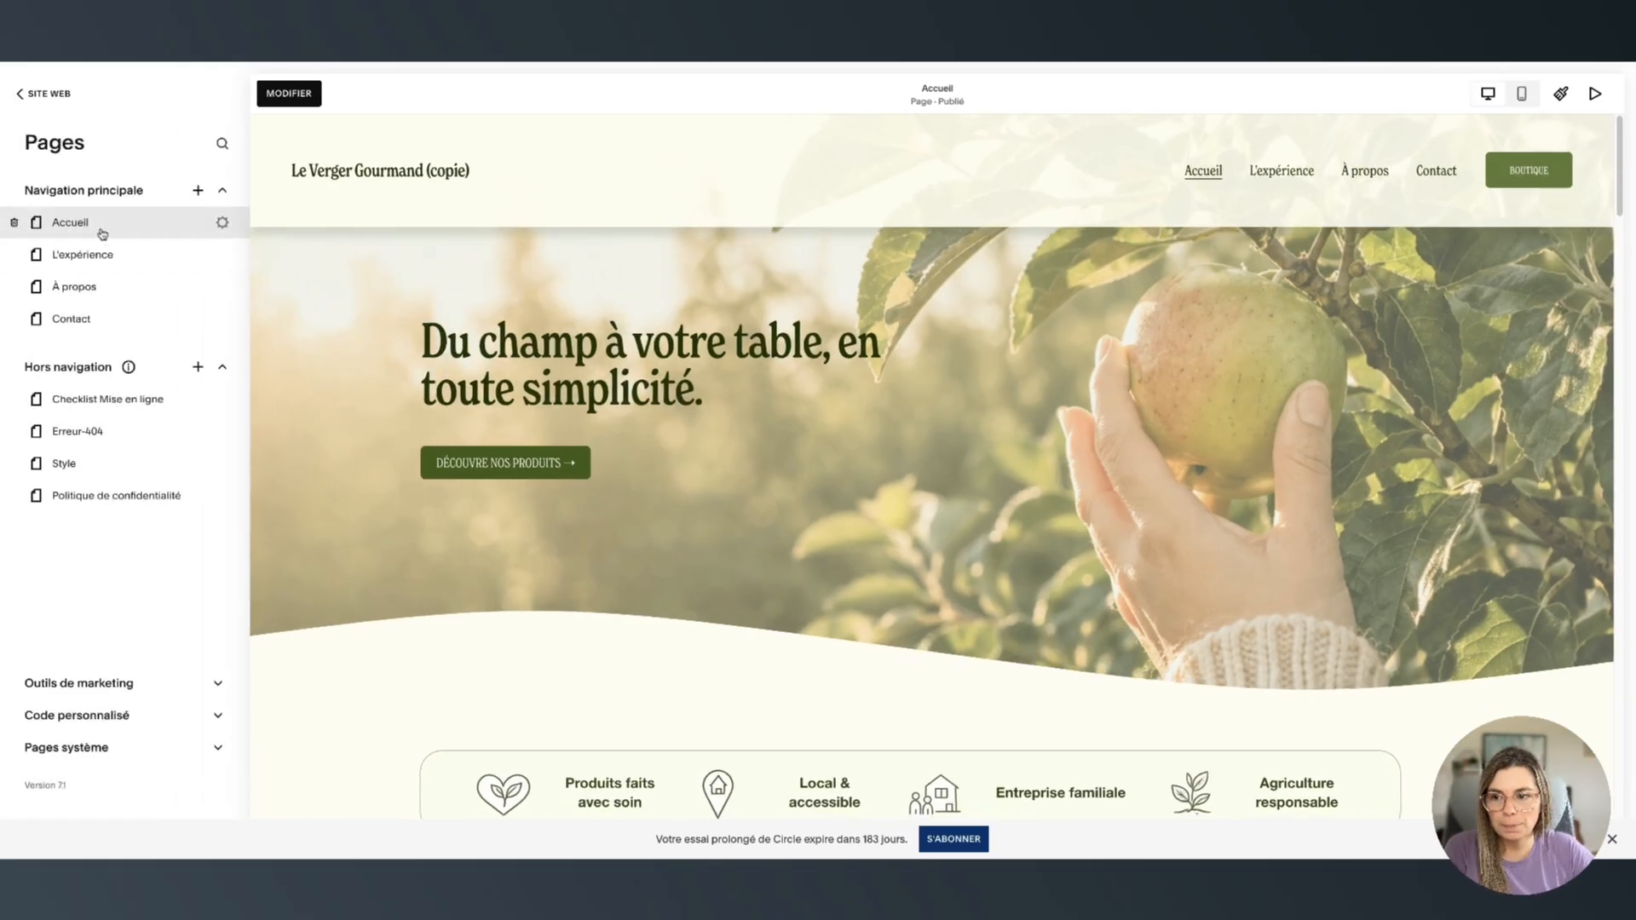
click(282, 98)
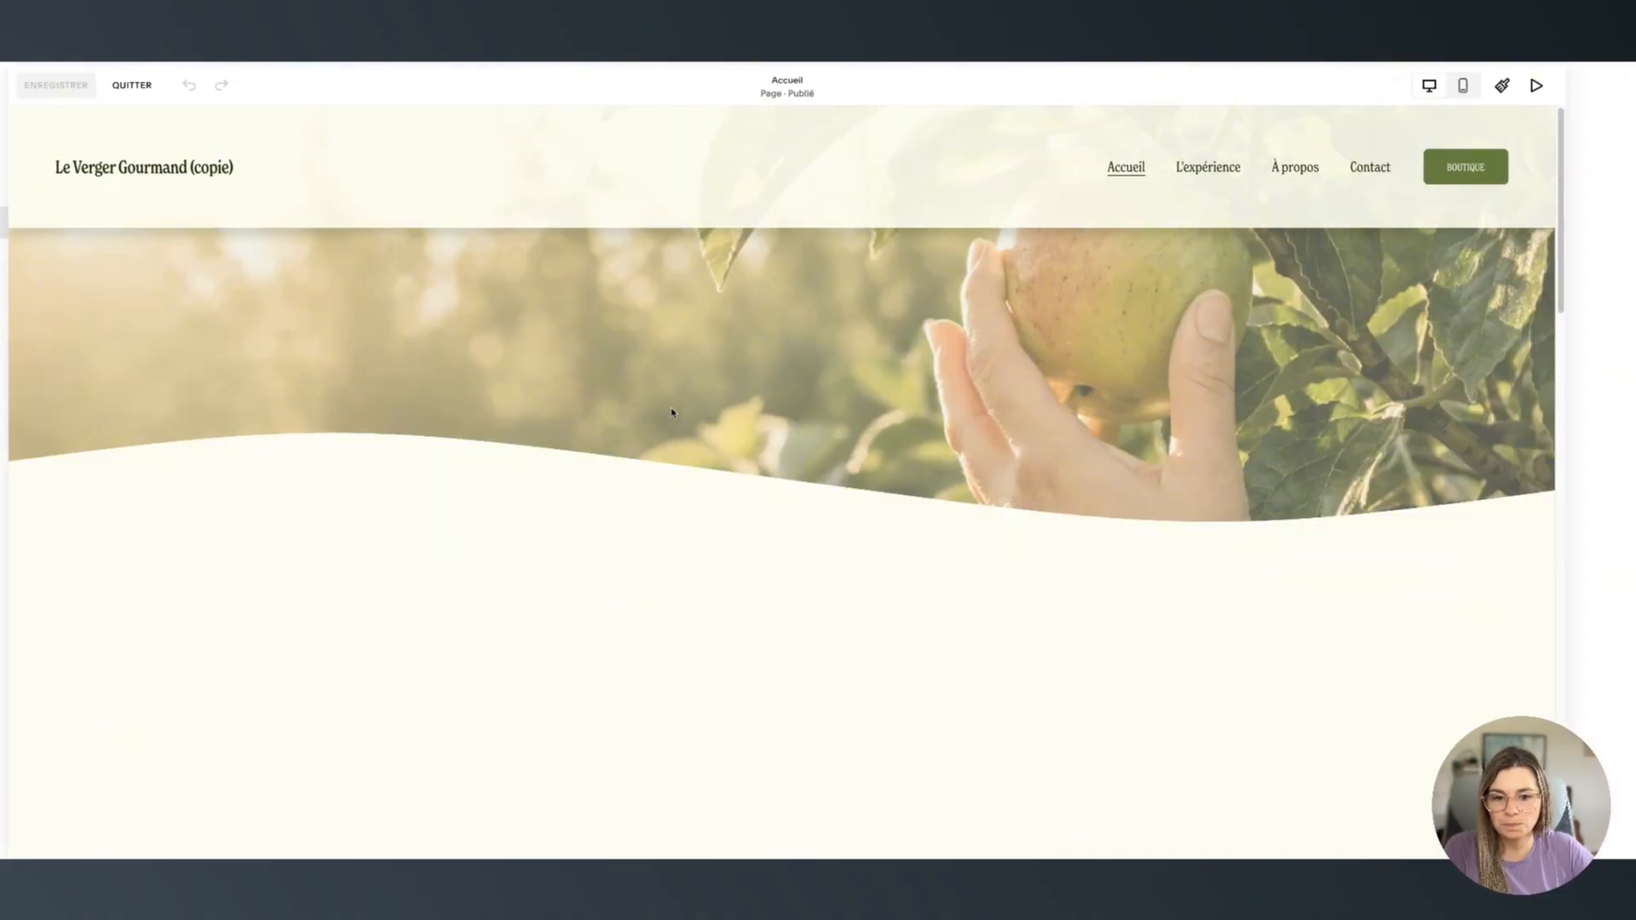
scroll(1285, 693, down, 2)
scroll(1285, 759, up, 1)
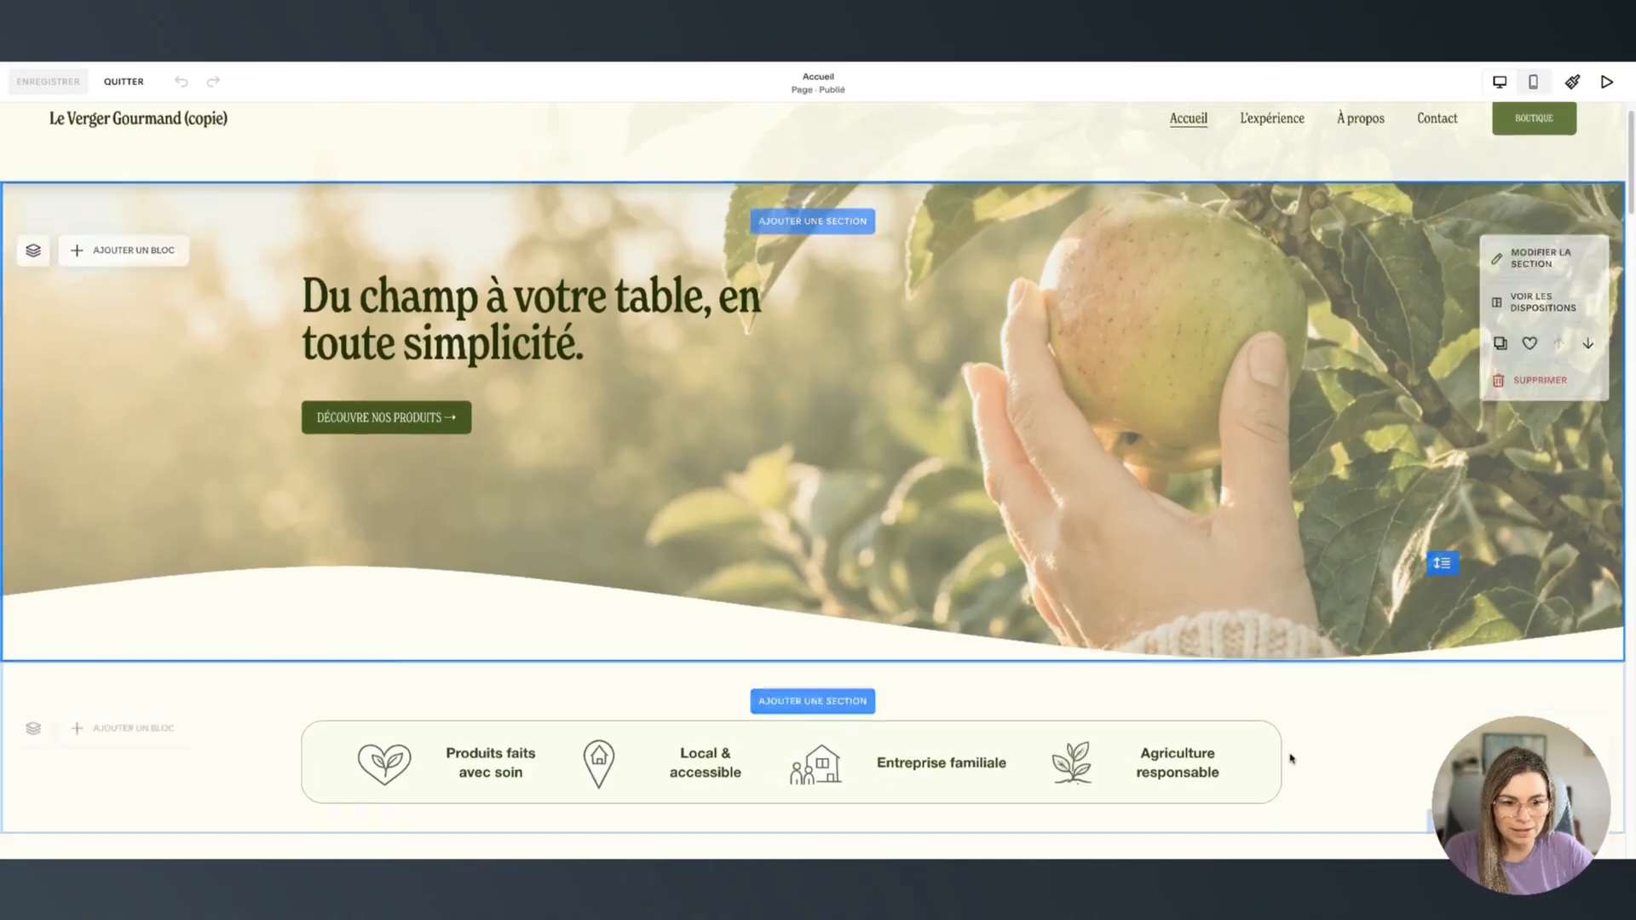
scroll(1150, 445, down, 6)
scroll(1146, 524, down, 8)
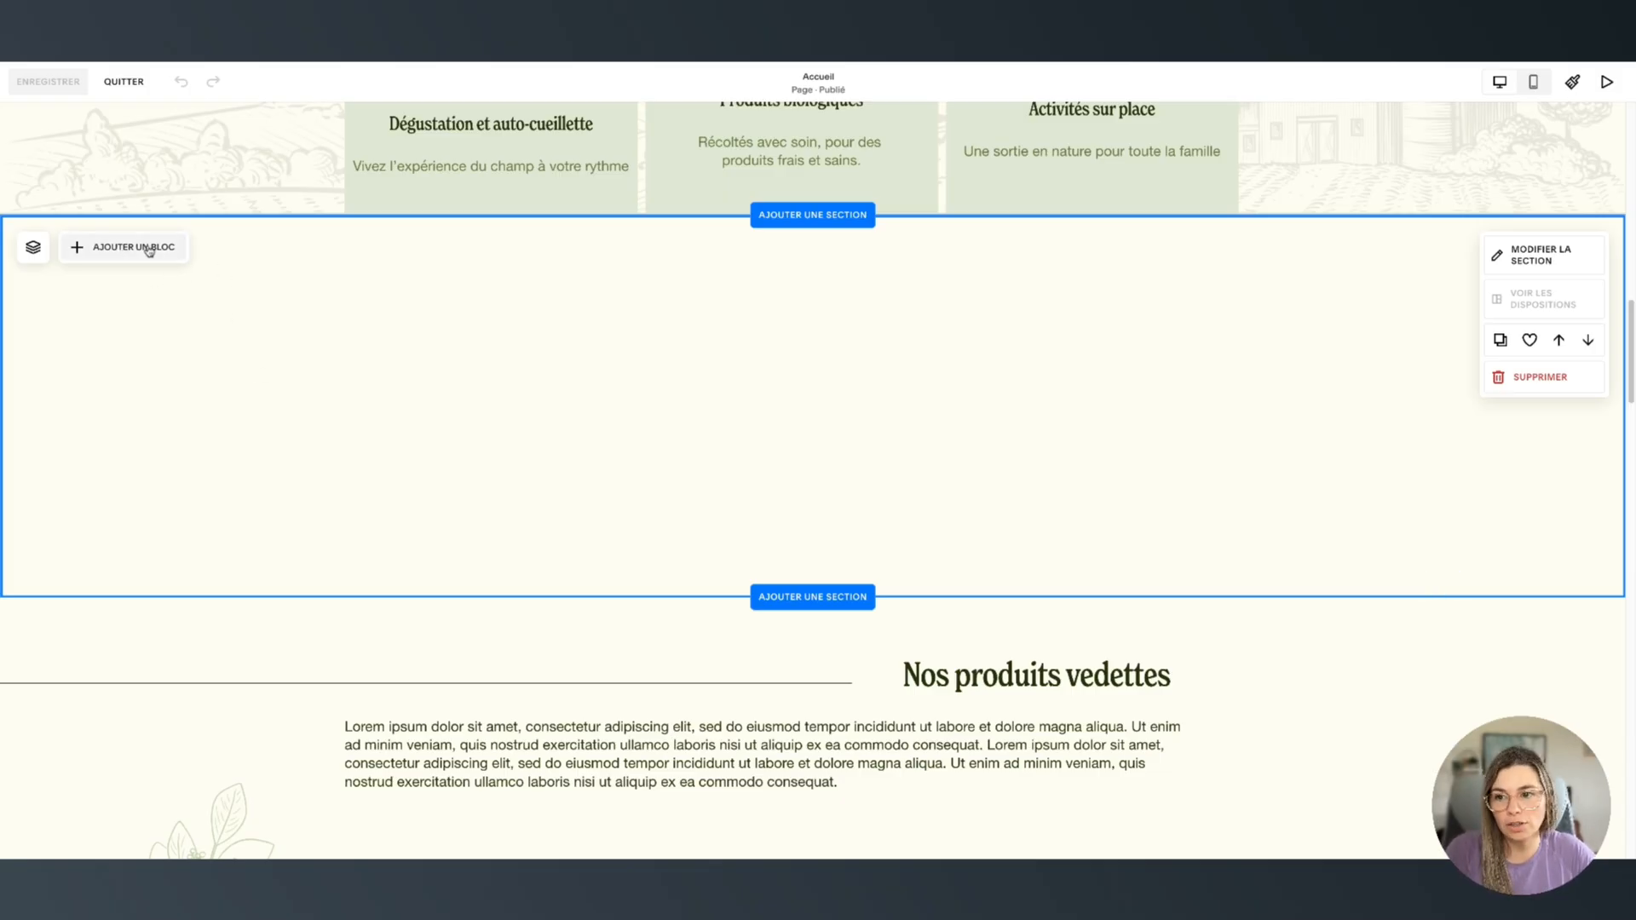
Insert a Newsletter block in the empty section and drag it onto the section's right half
click(134, 249)
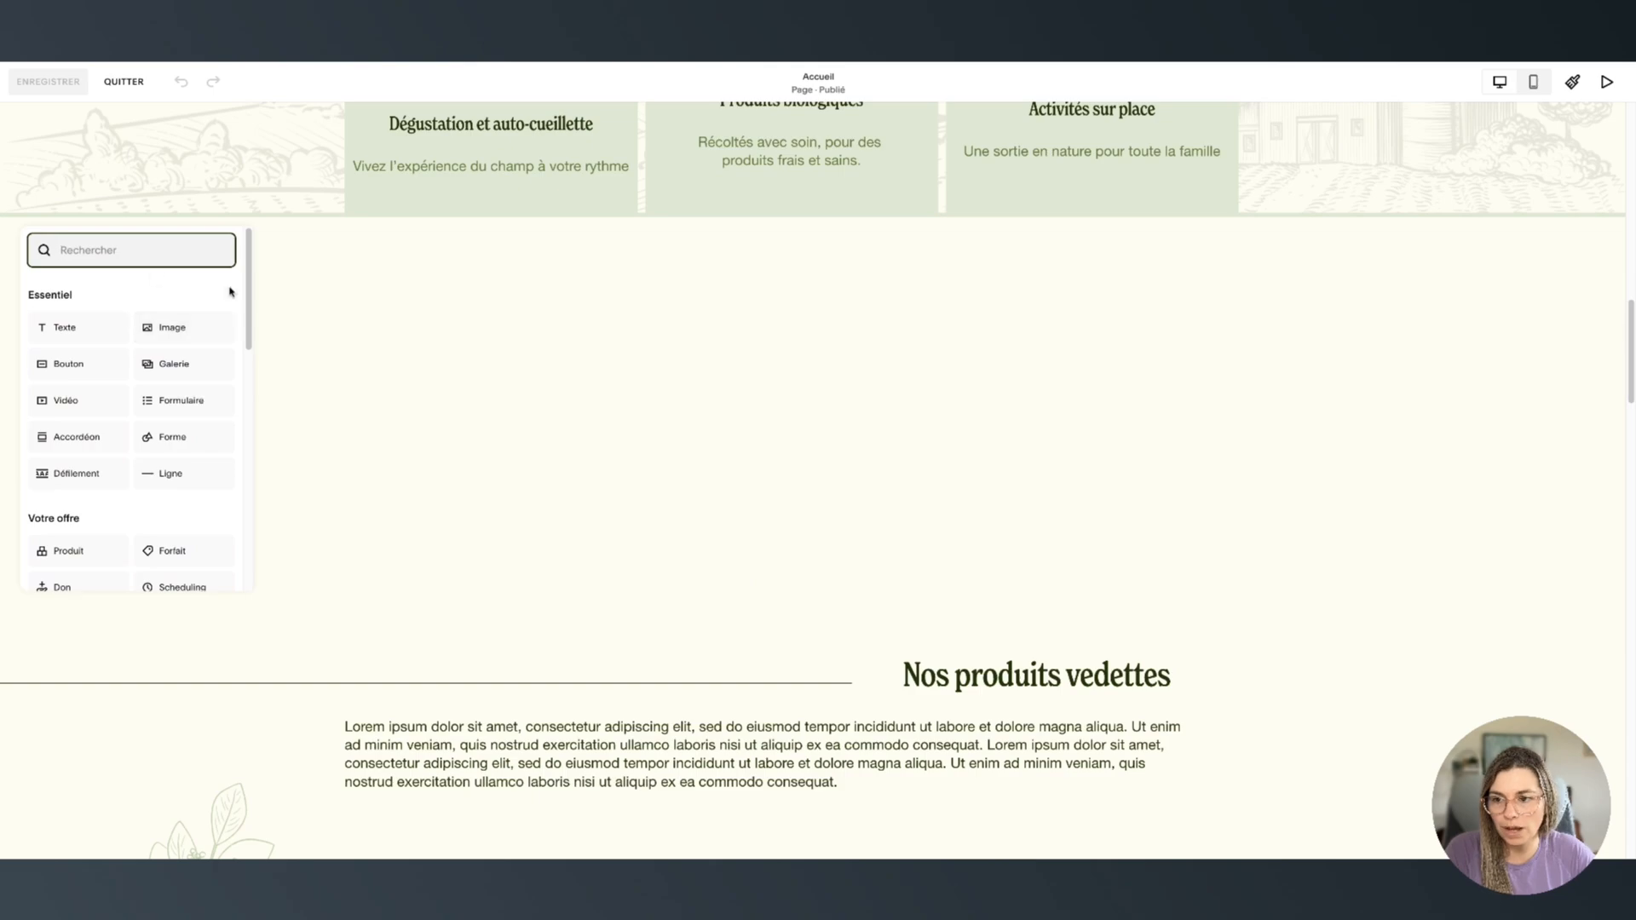
click(278, 301)
click(126, 253)
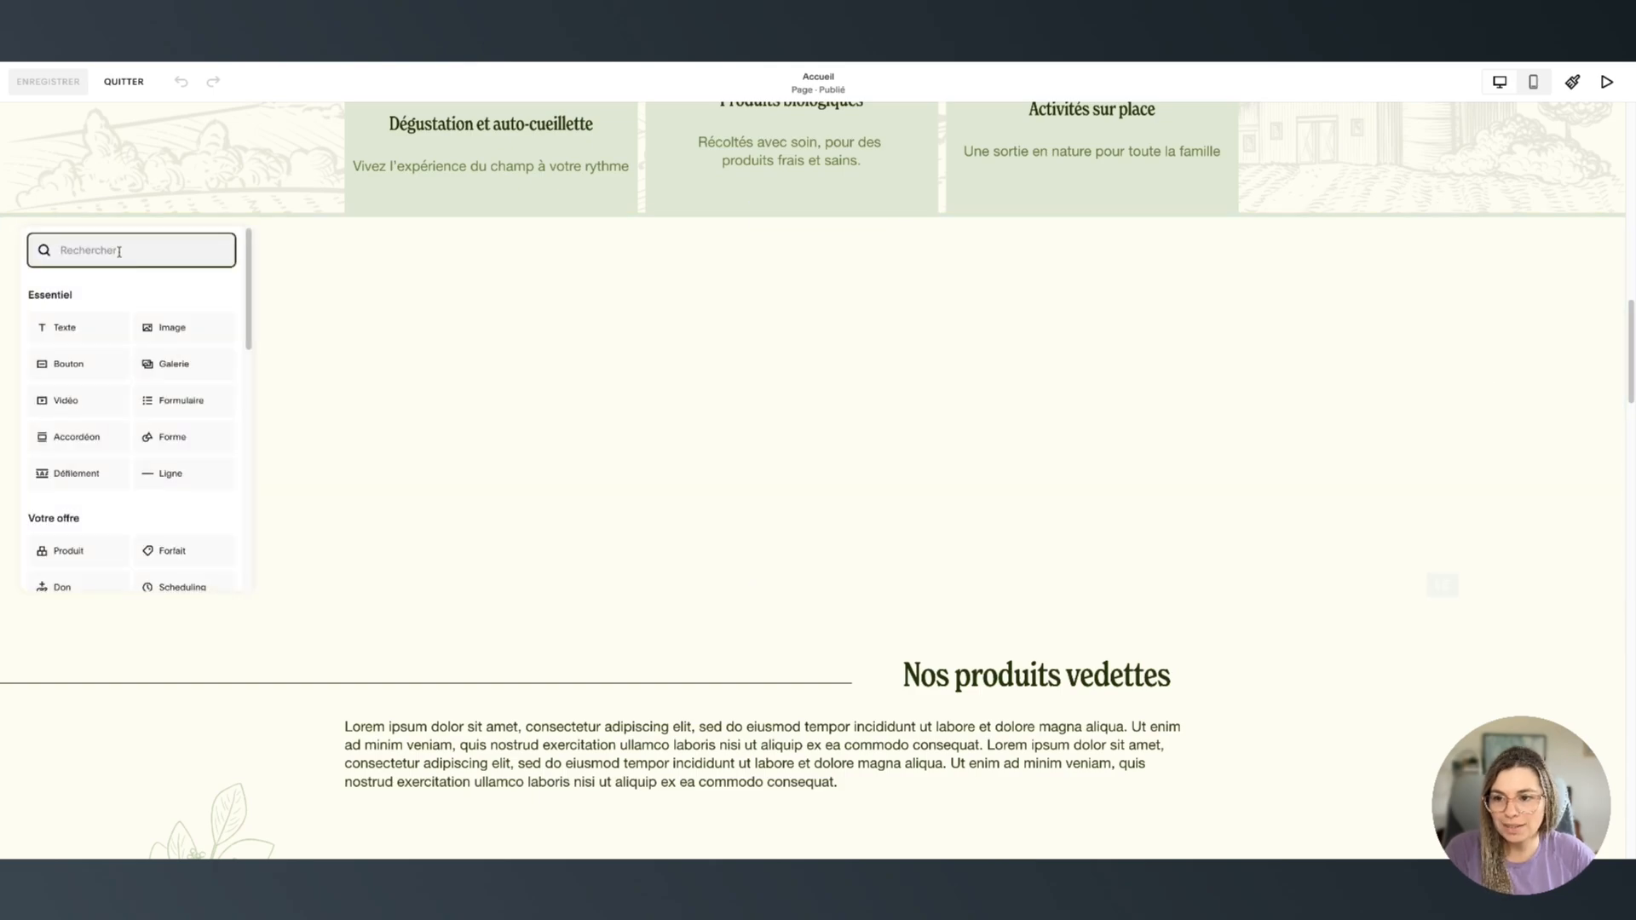
scroll(159, 514, down, 2)
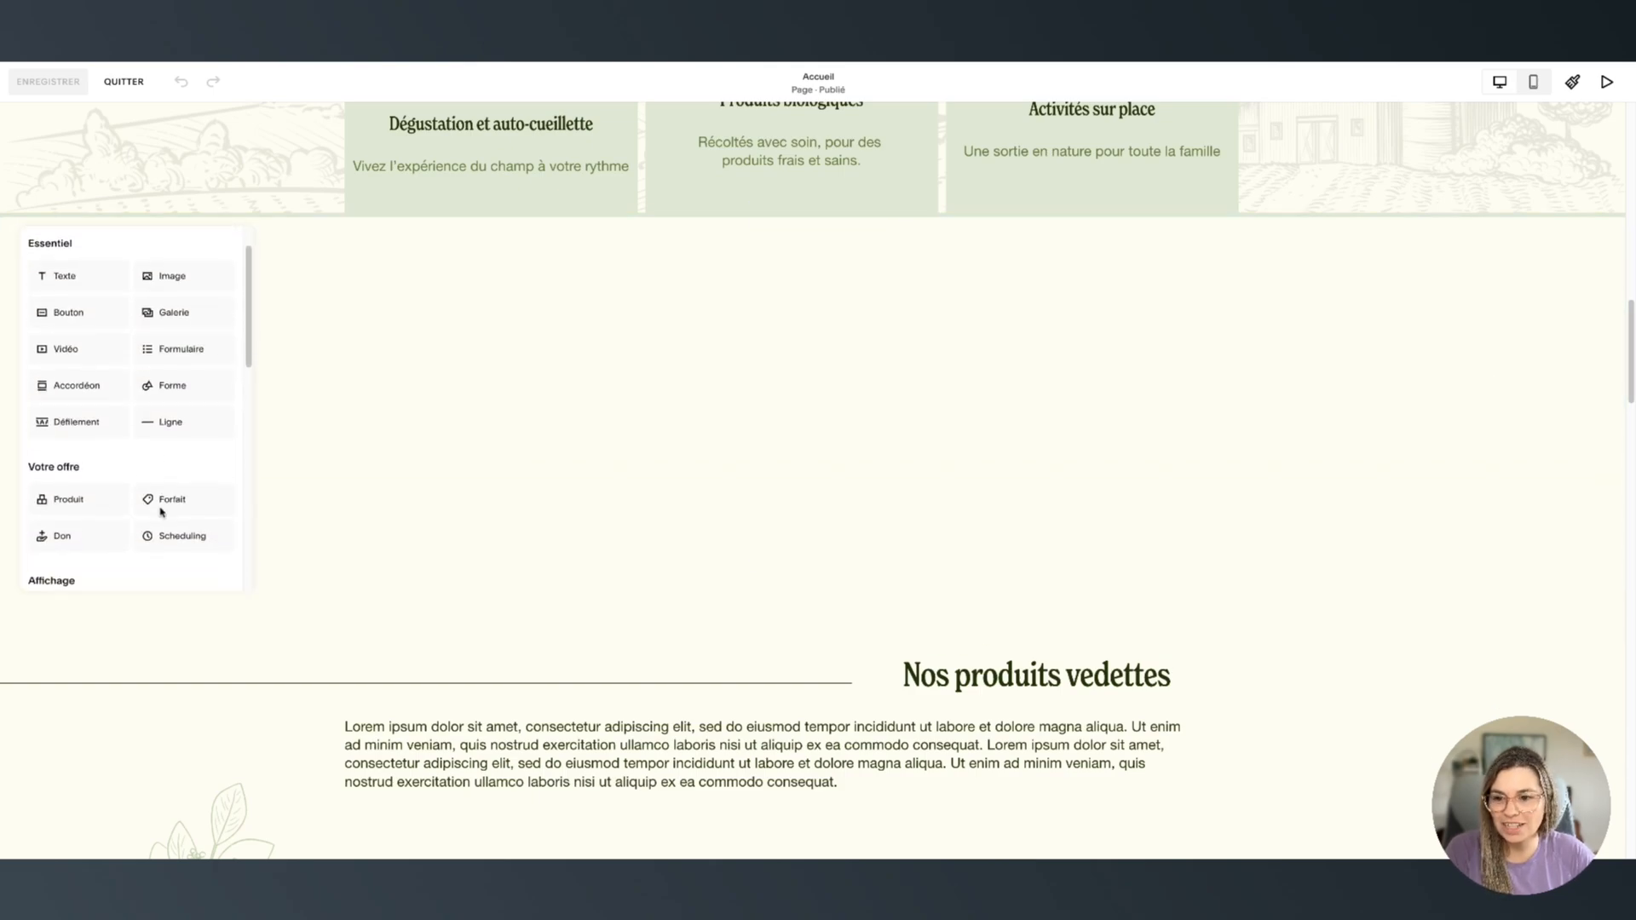
scroll(153, 391, down, 5)
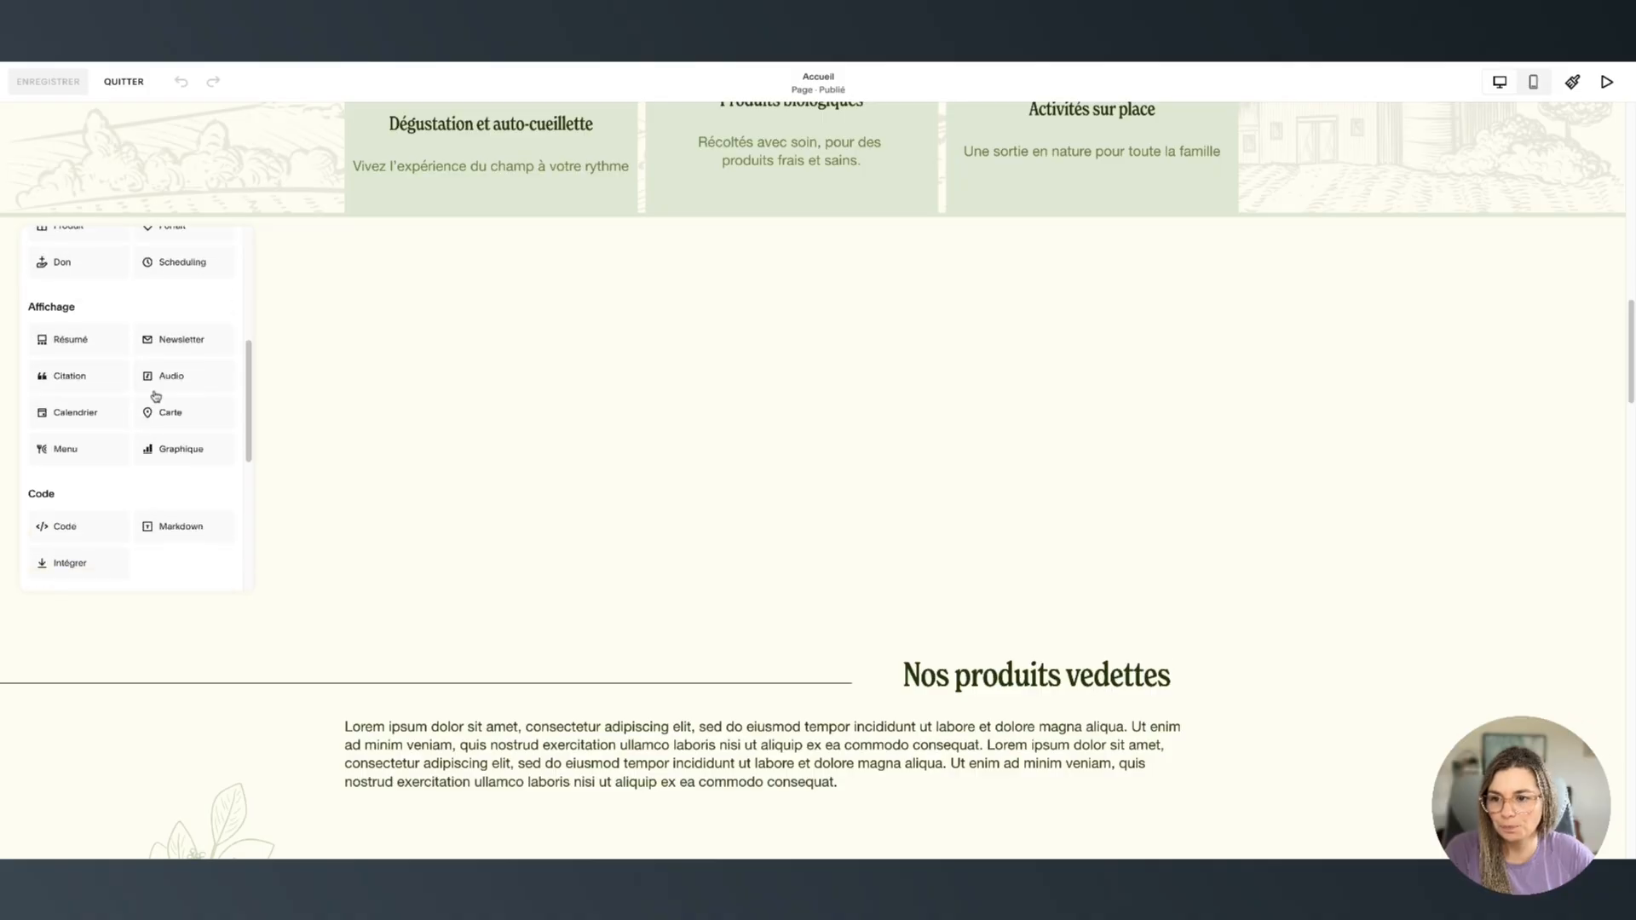
click(171, 342)
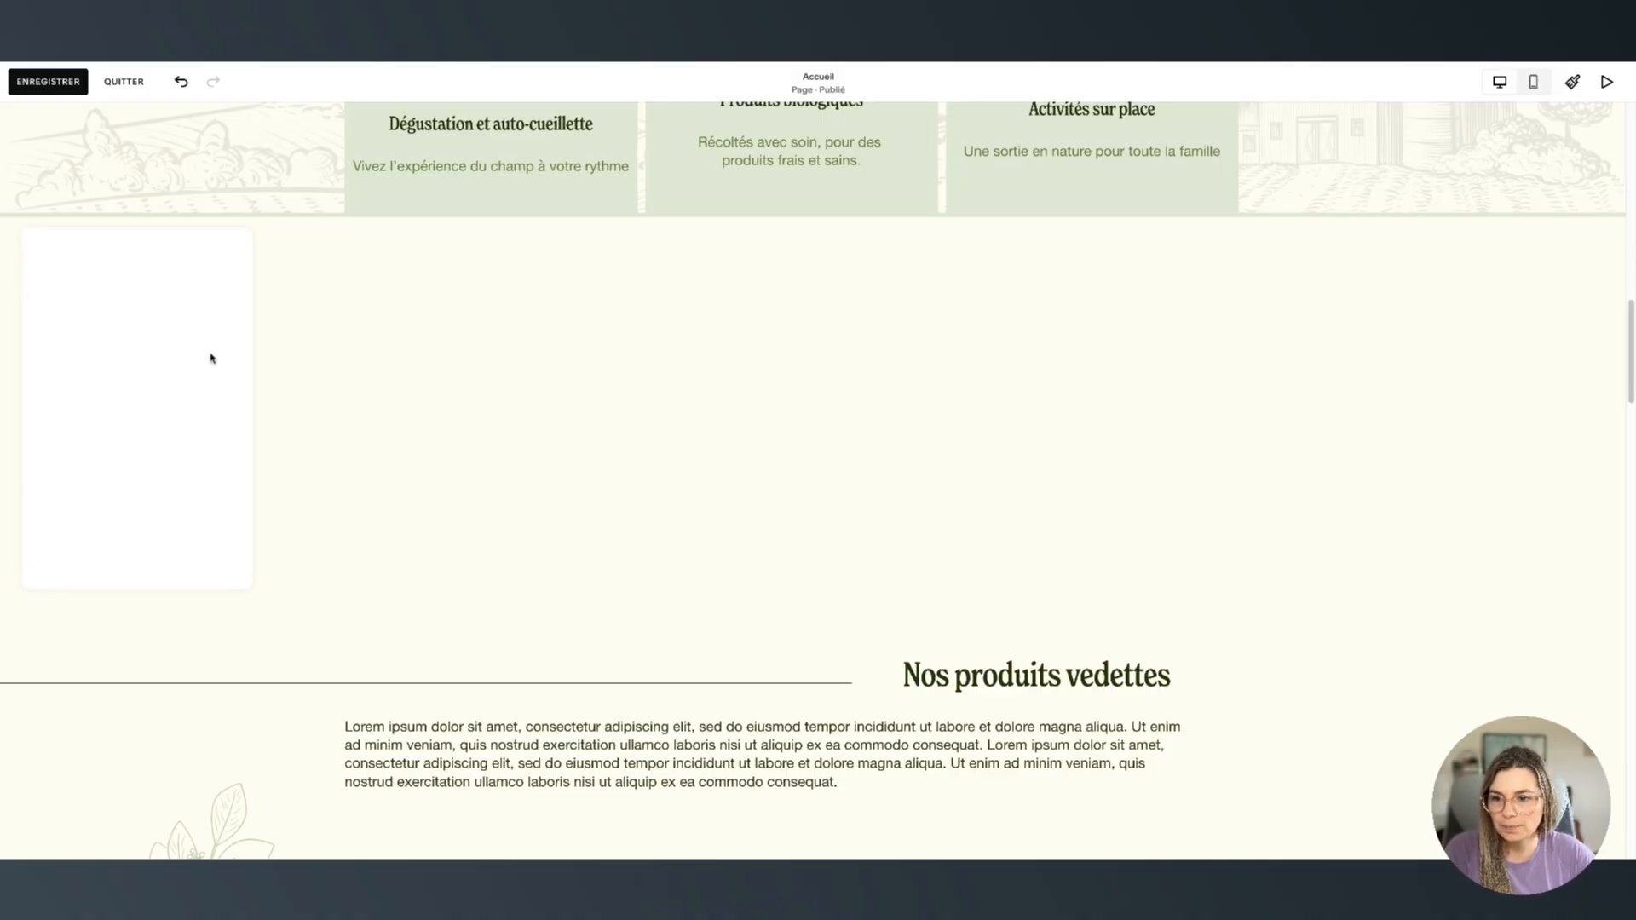
drag(540, 414, 835, 375)
click(1098, 369)
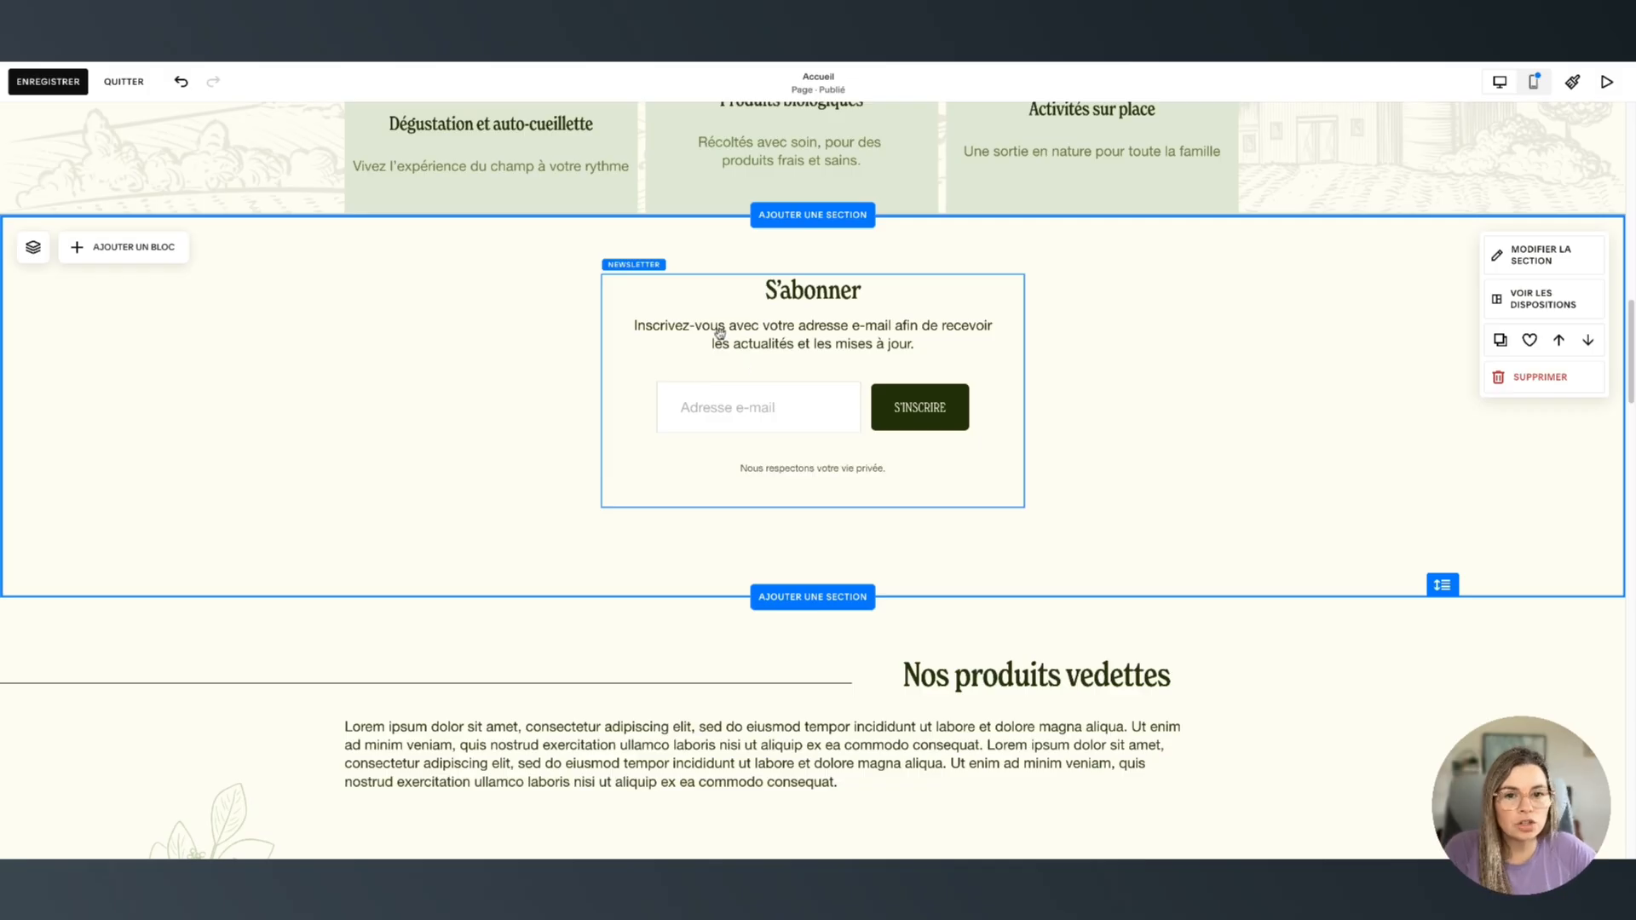
drag(719, 337, 982, 371)
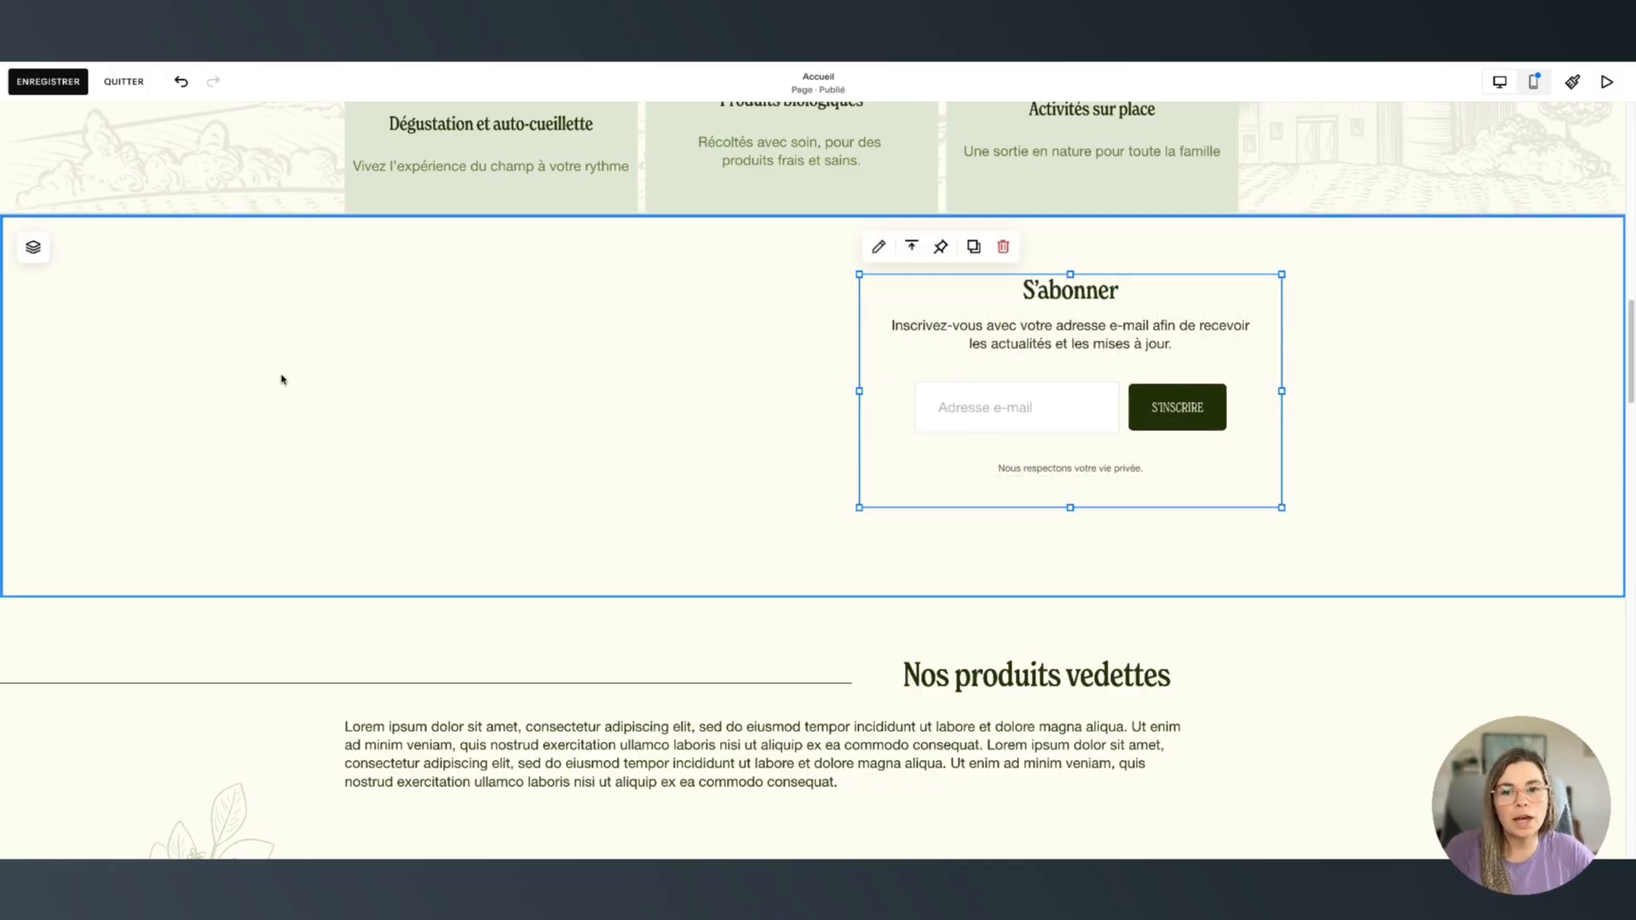
click(655, 334)
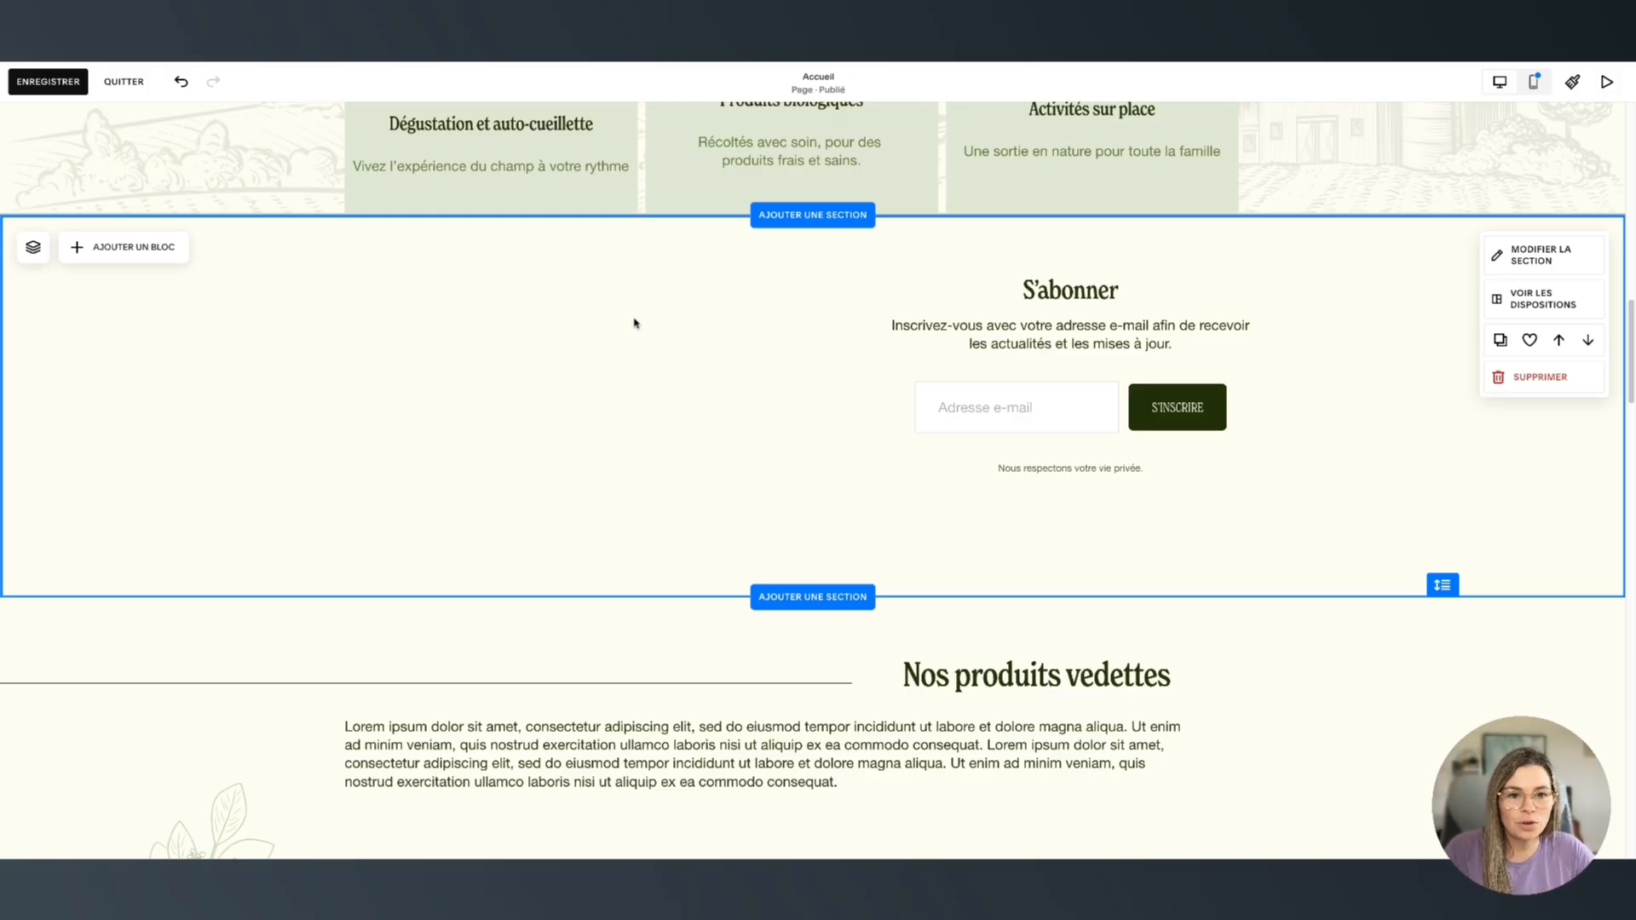
Move the sign-up block back to centre and retitle it 'Télécharge ma checklist de mise en ligne'
click(1144, 375)
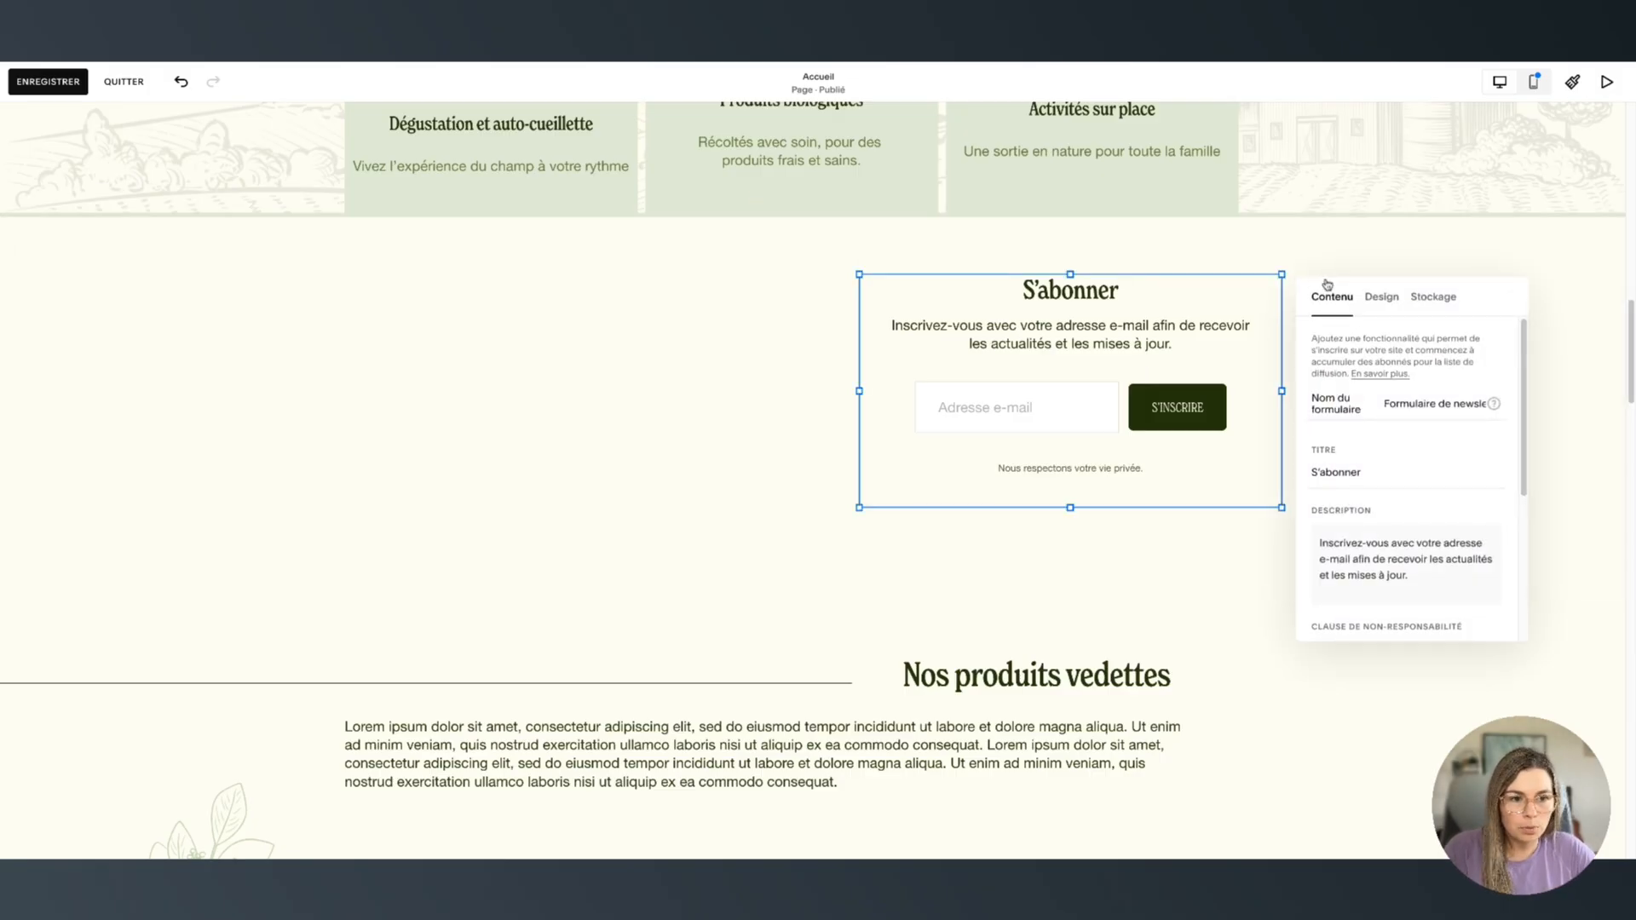
drag(1144, 375, 938, 349)
click(891, 321)
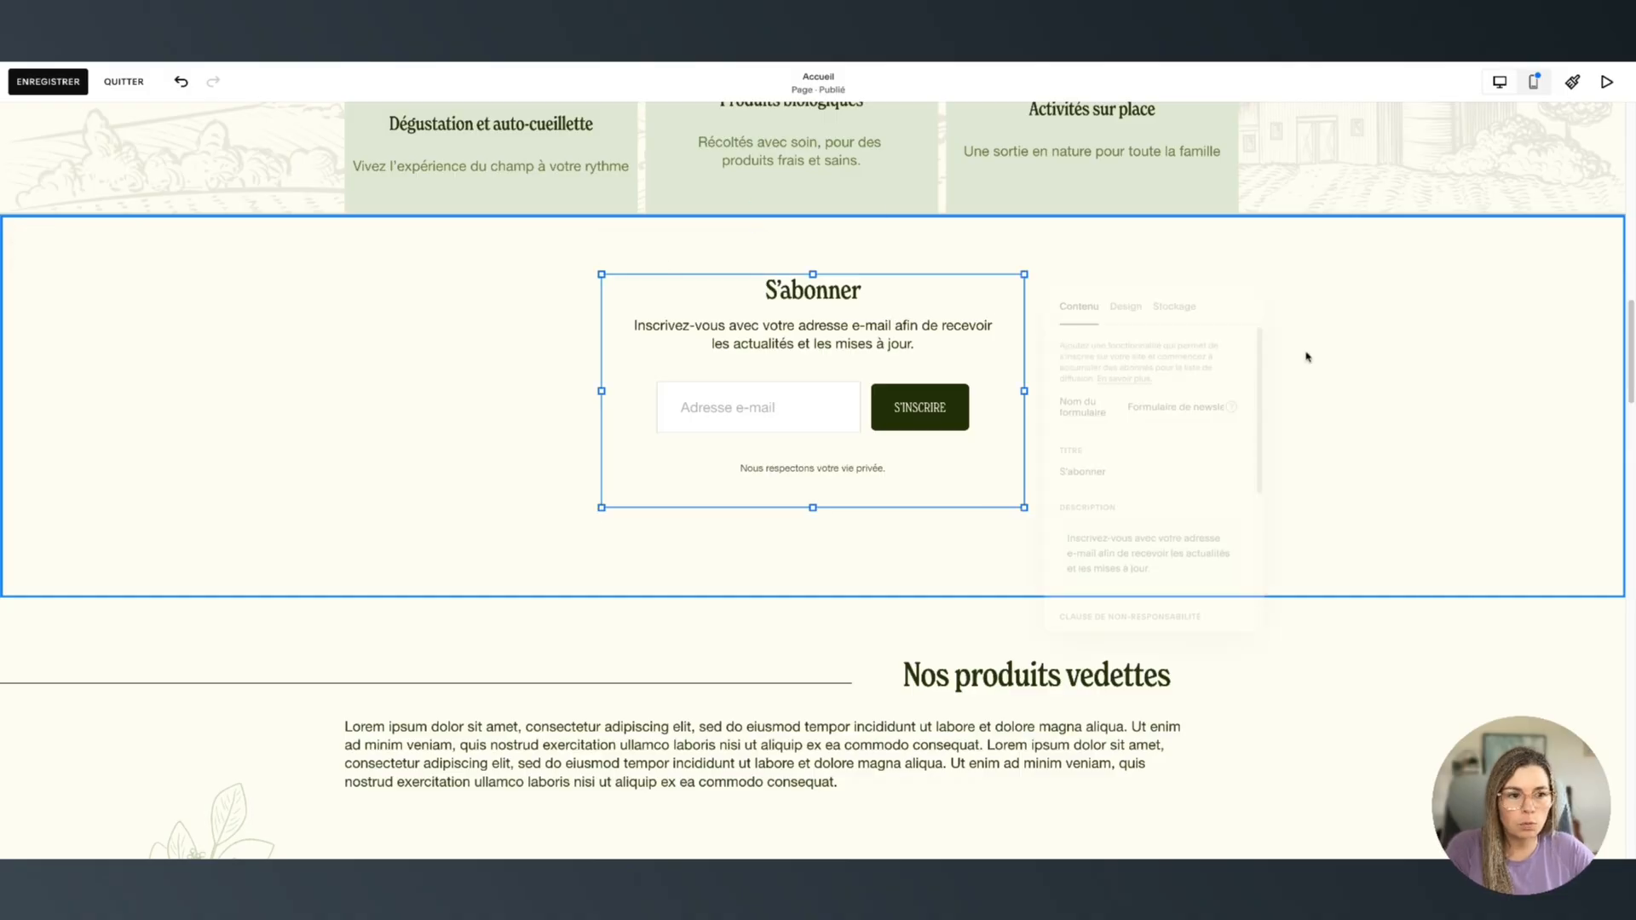
click(1114, 475)
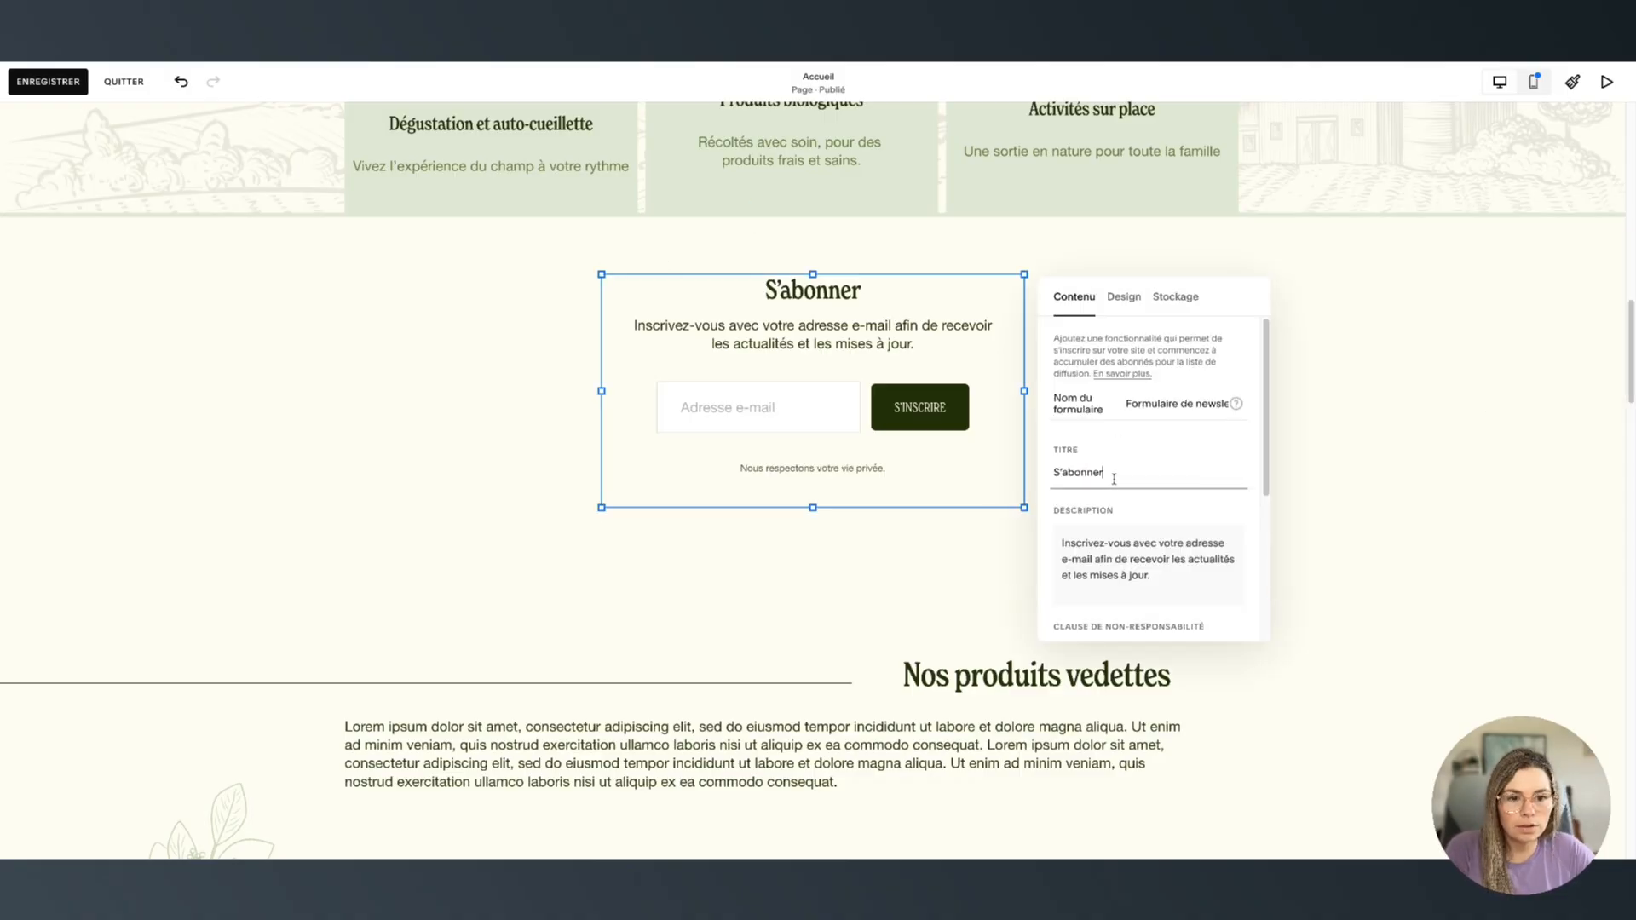
double_click(1113, 475)
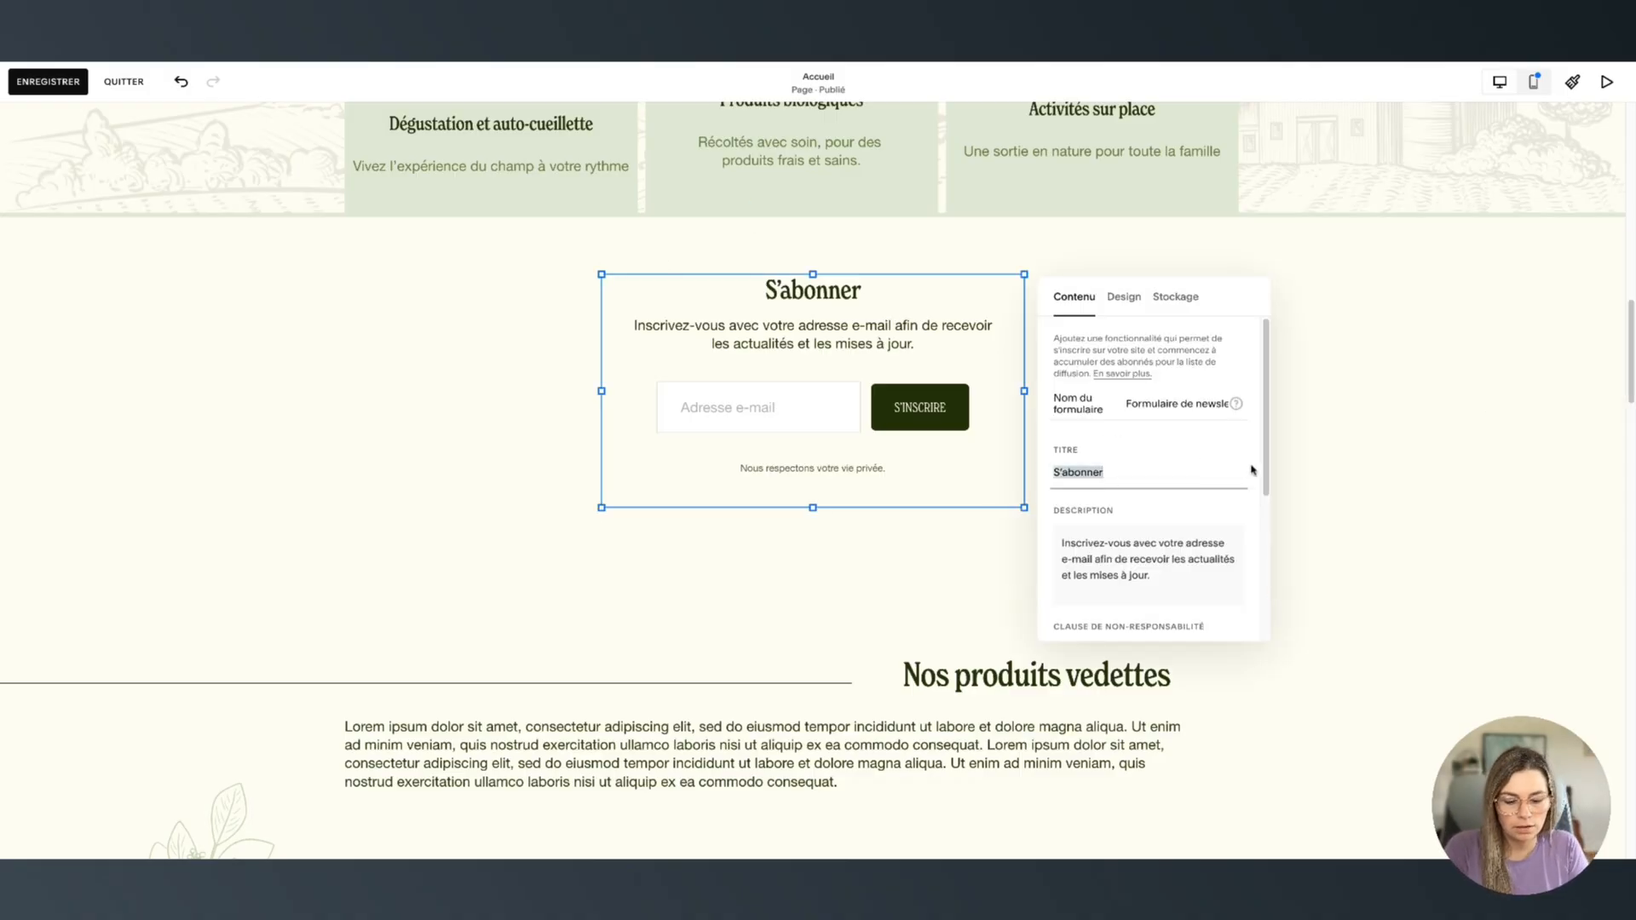
text(Télécharge)
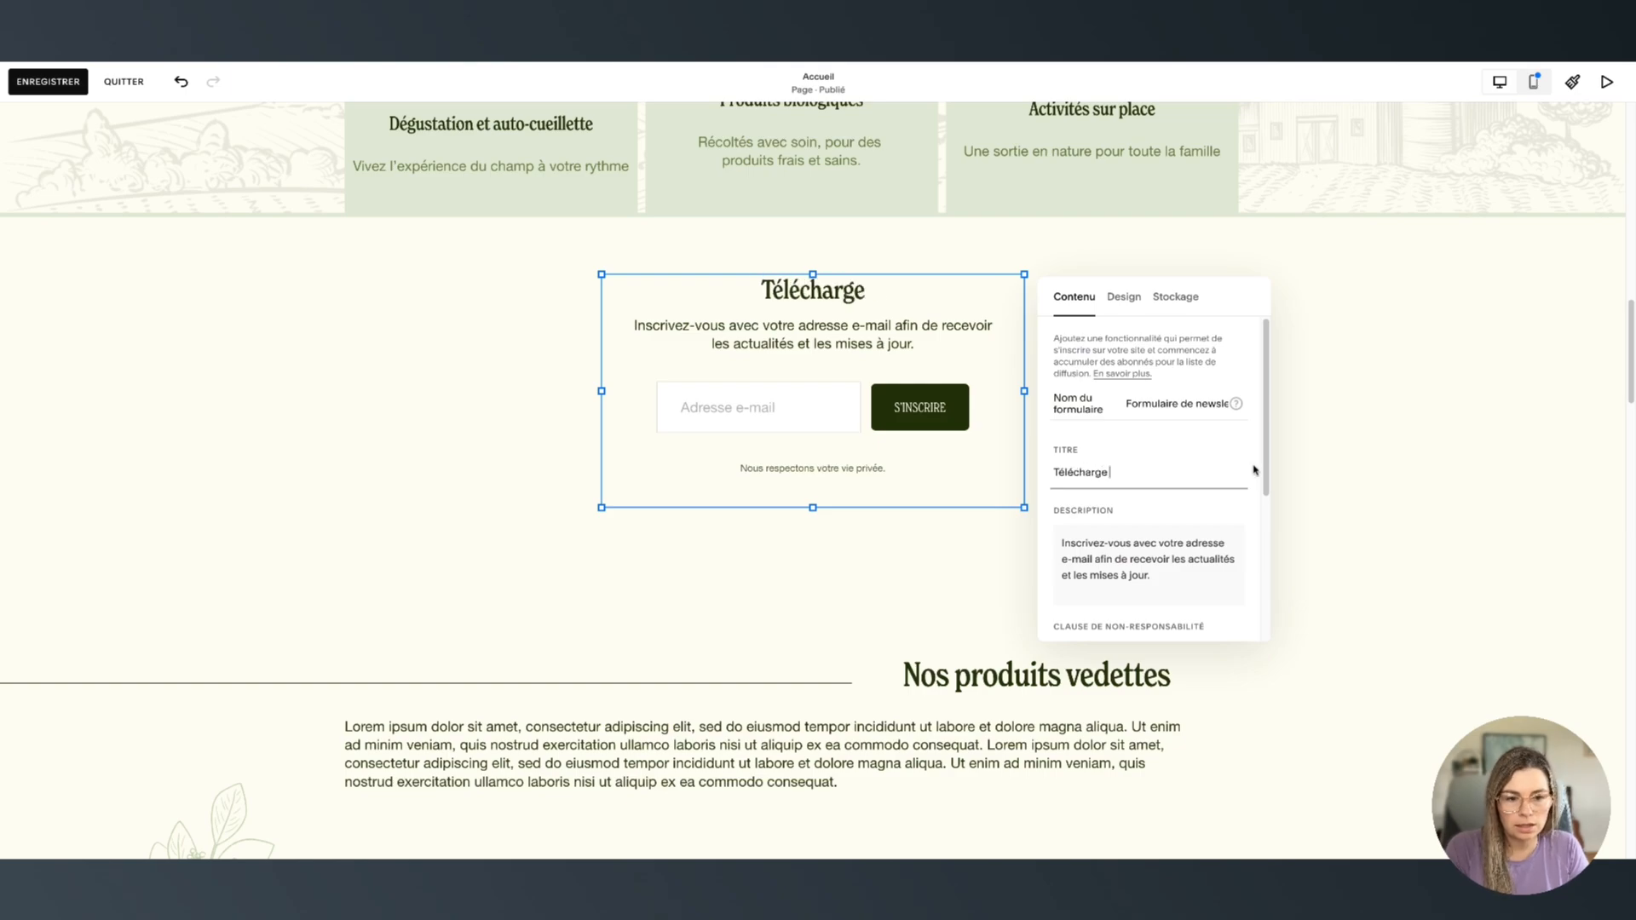
text( ma checklist de m)
text(ise en ligne)
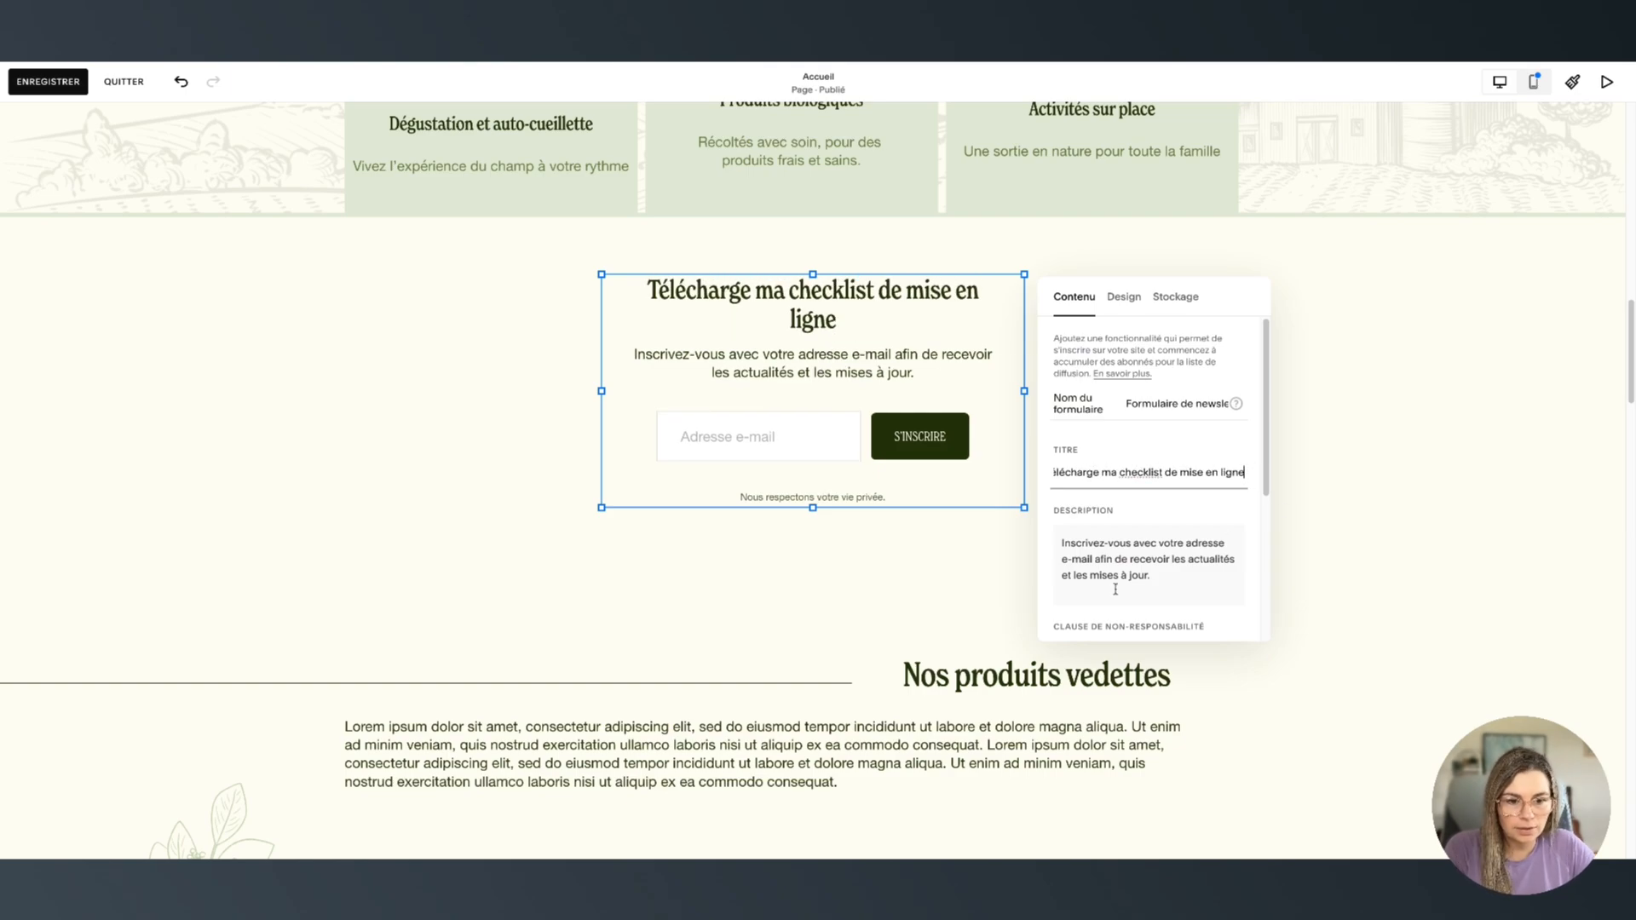
Delete the form's description text and look over the privacy disclaimer
triple_click(1121, 563)
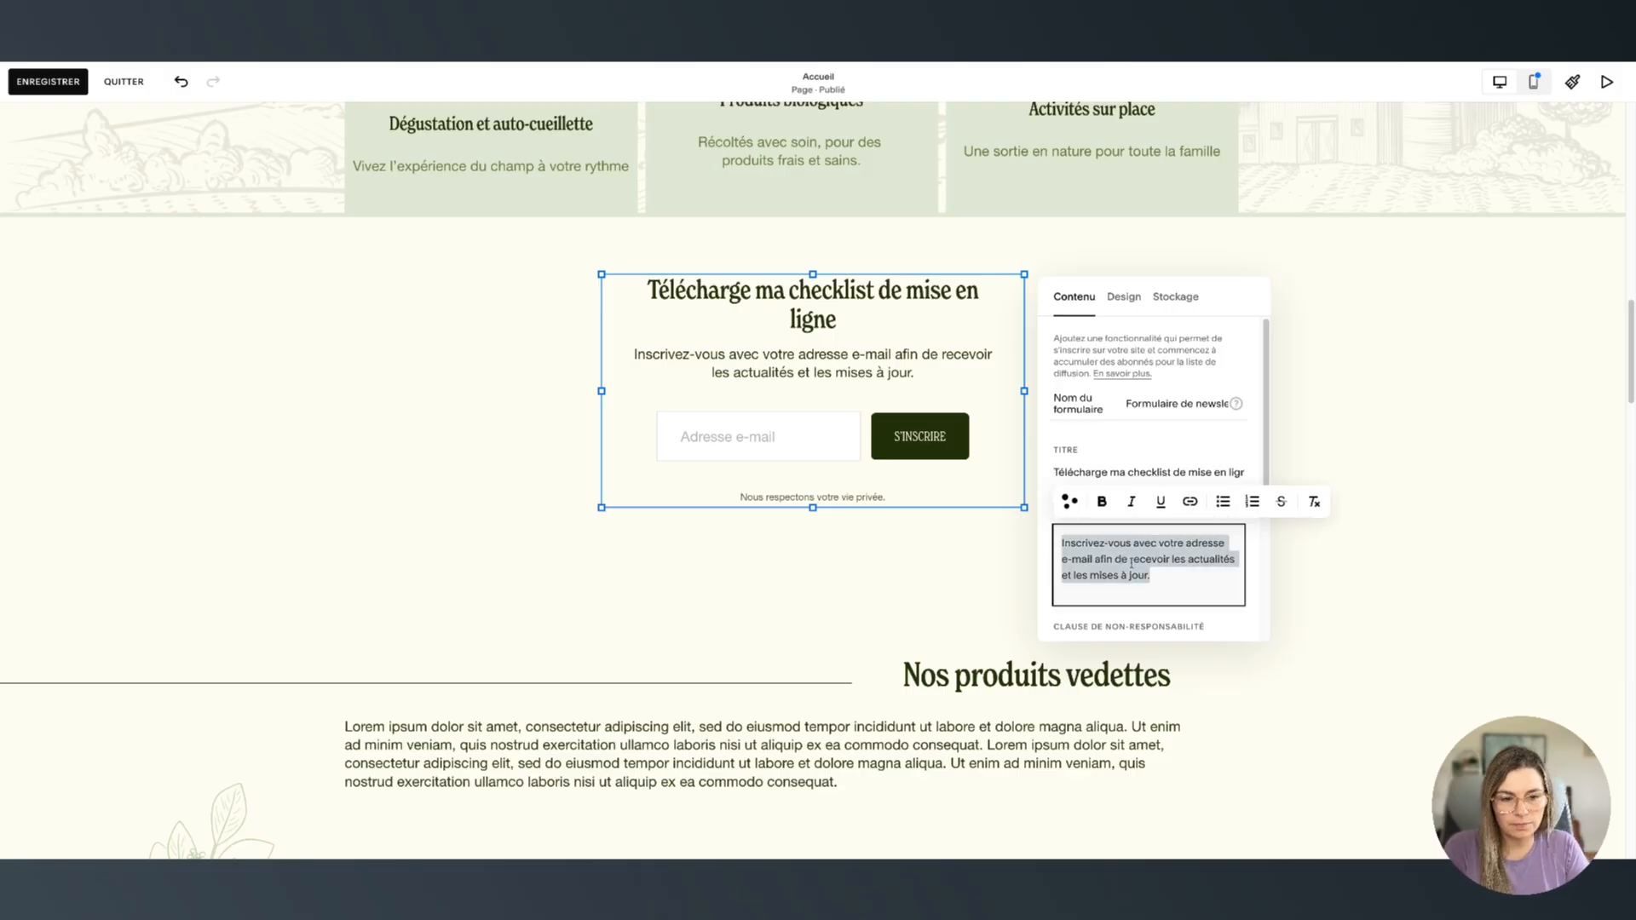
key(BackSpace)
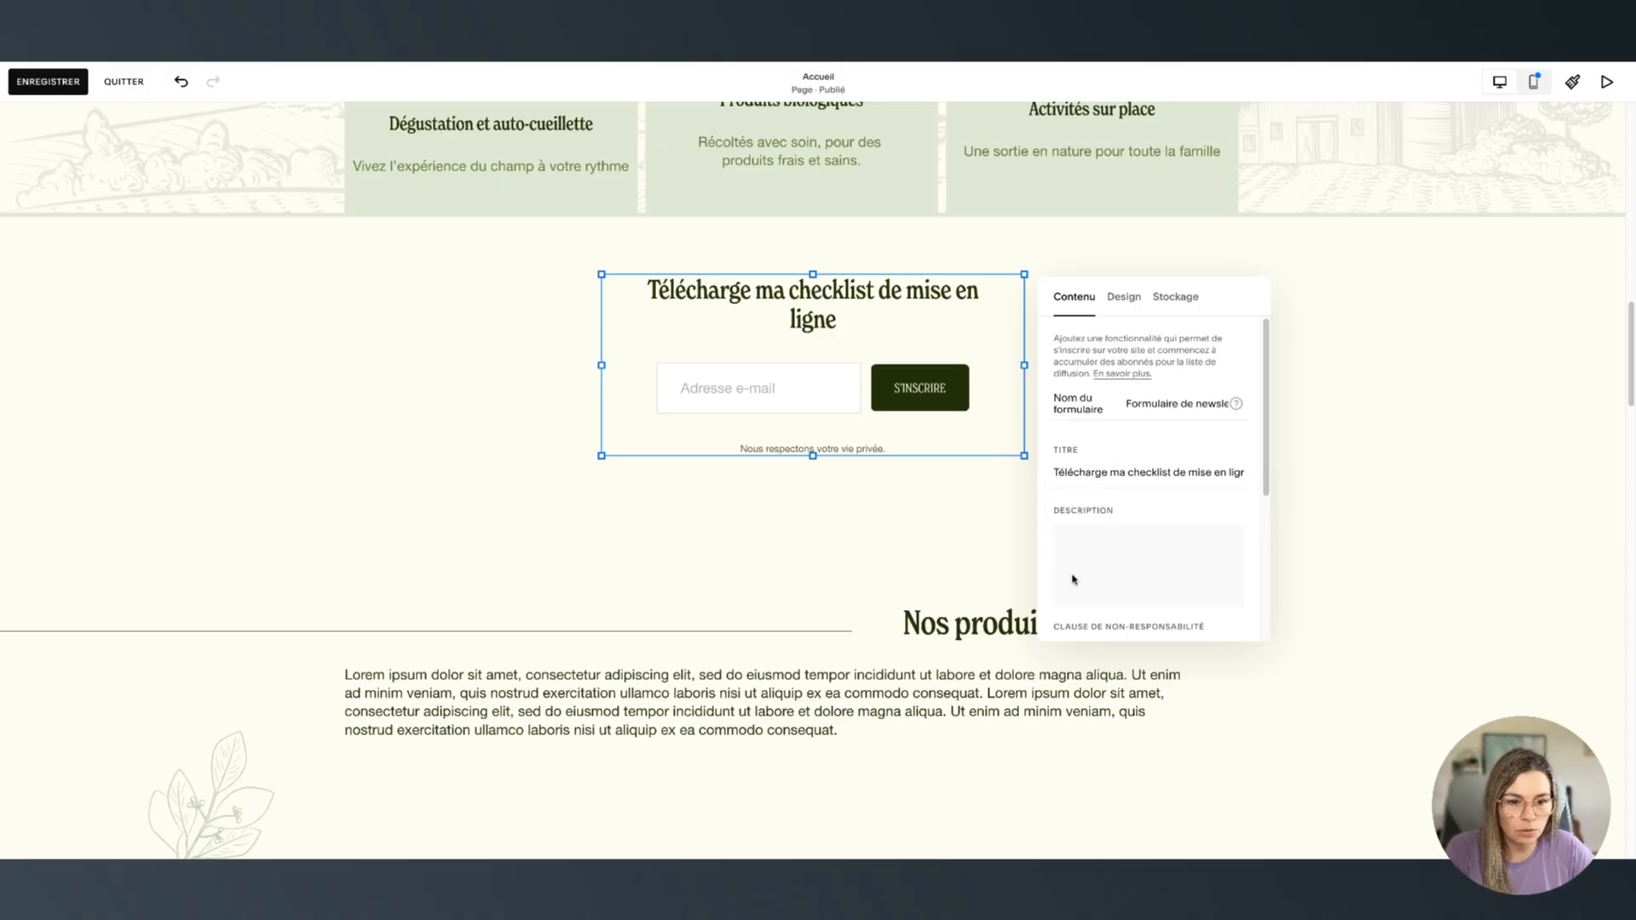
double_click(1112, 568)
key(ctrl+a)
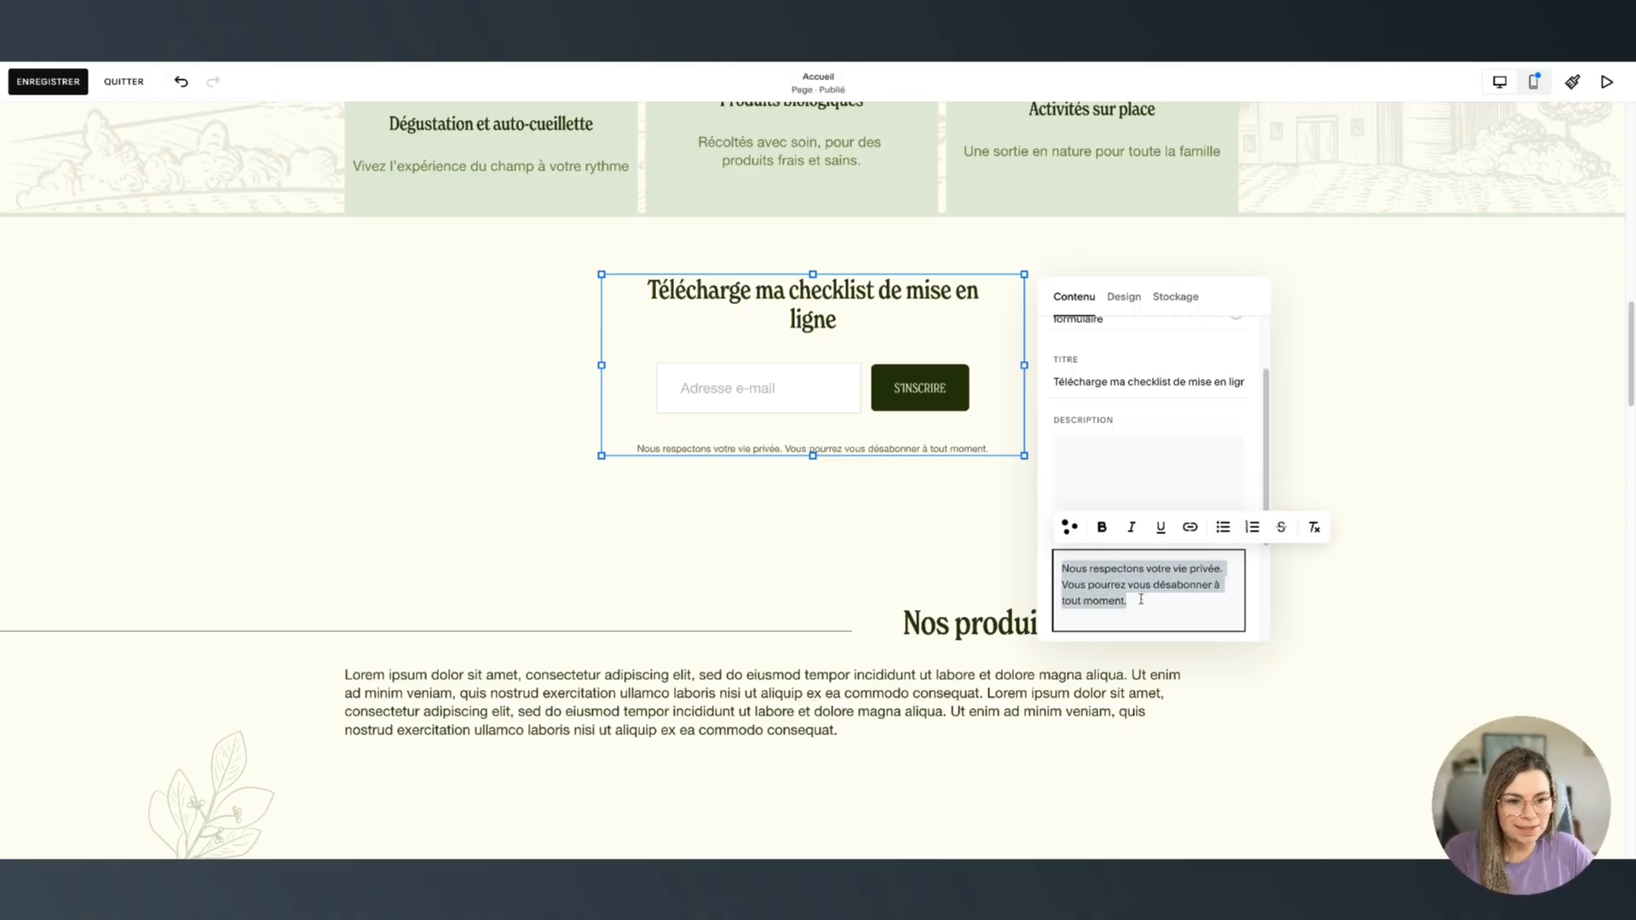
click(1141, 598)
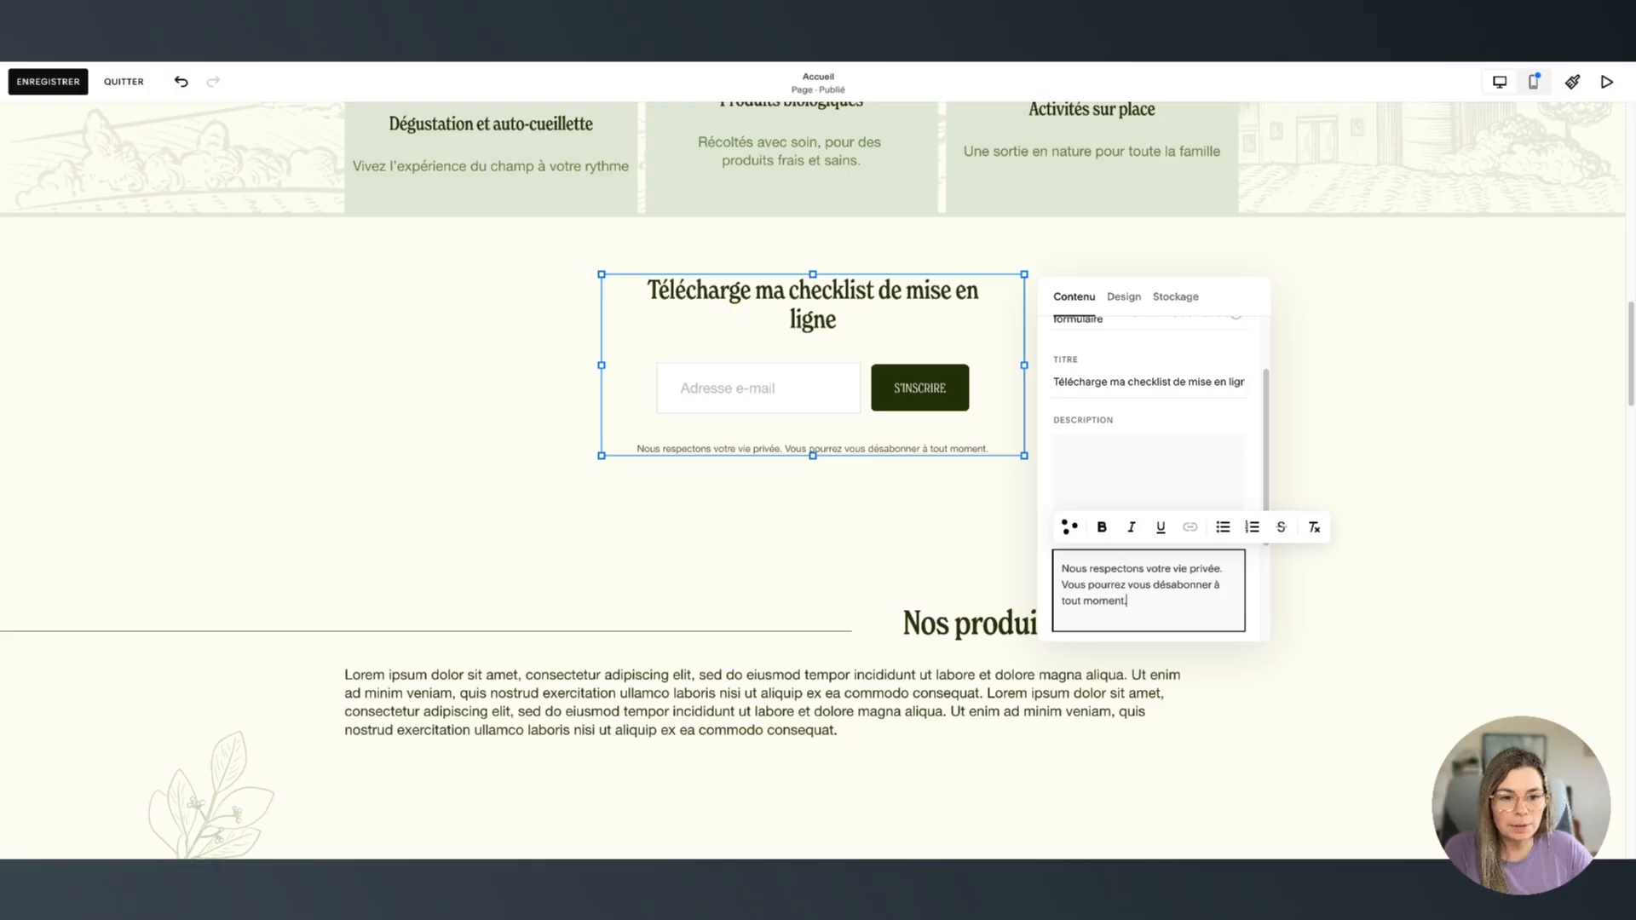
click(1112, 450)
scroll(1184, 528, up, 1)
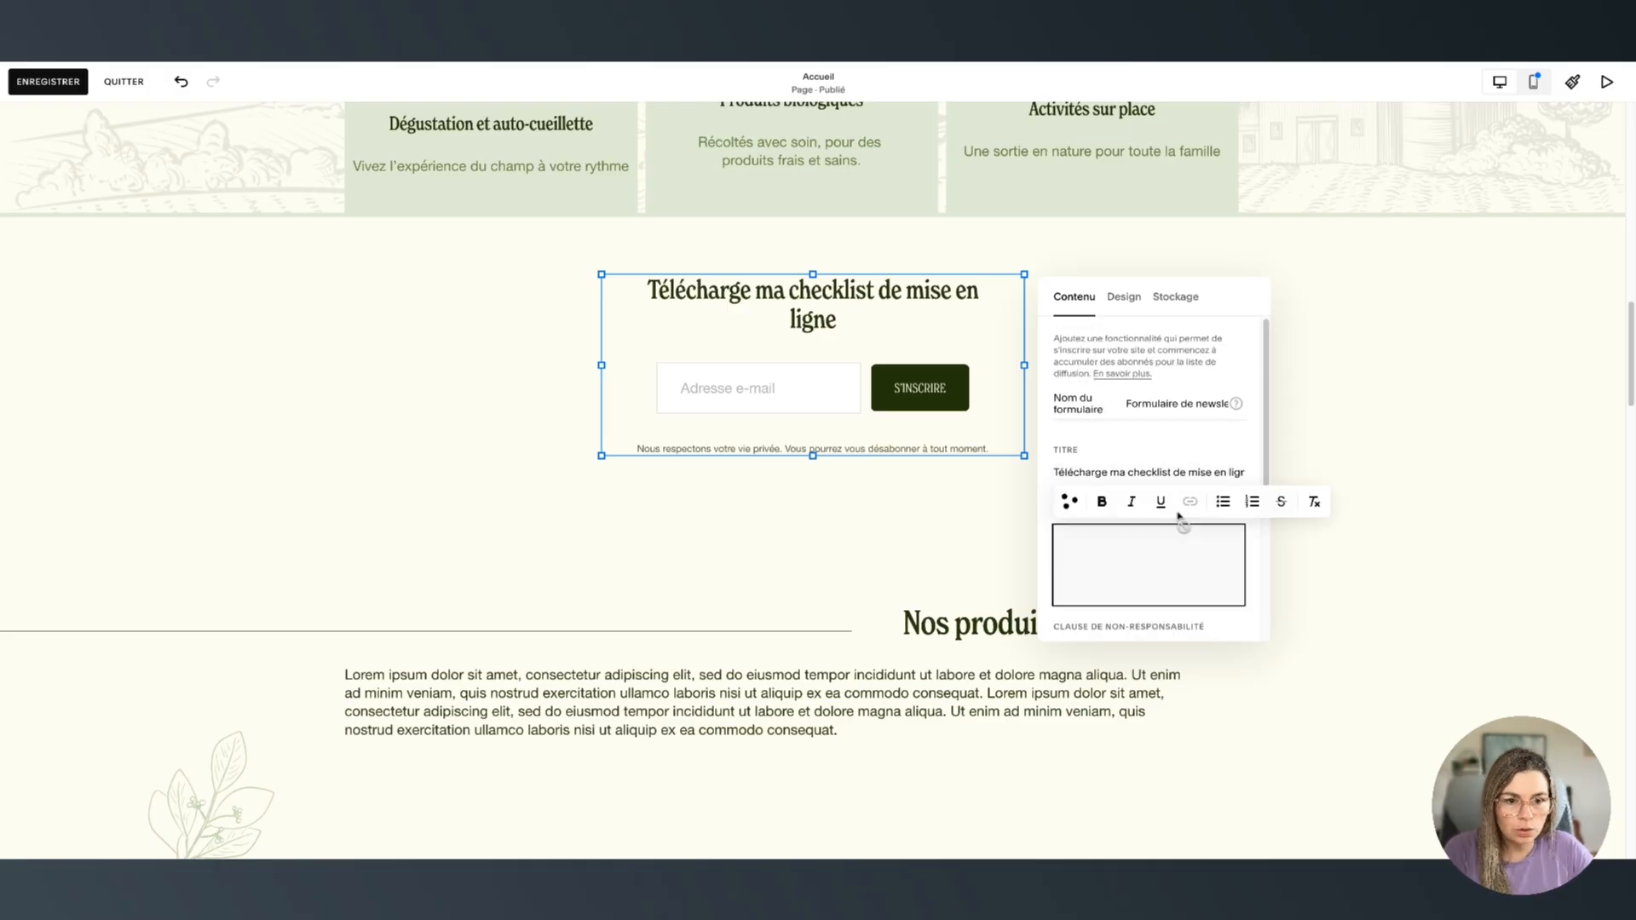
Change the form's name to 'Checklist de mise en ligne'
click(1165, 404)
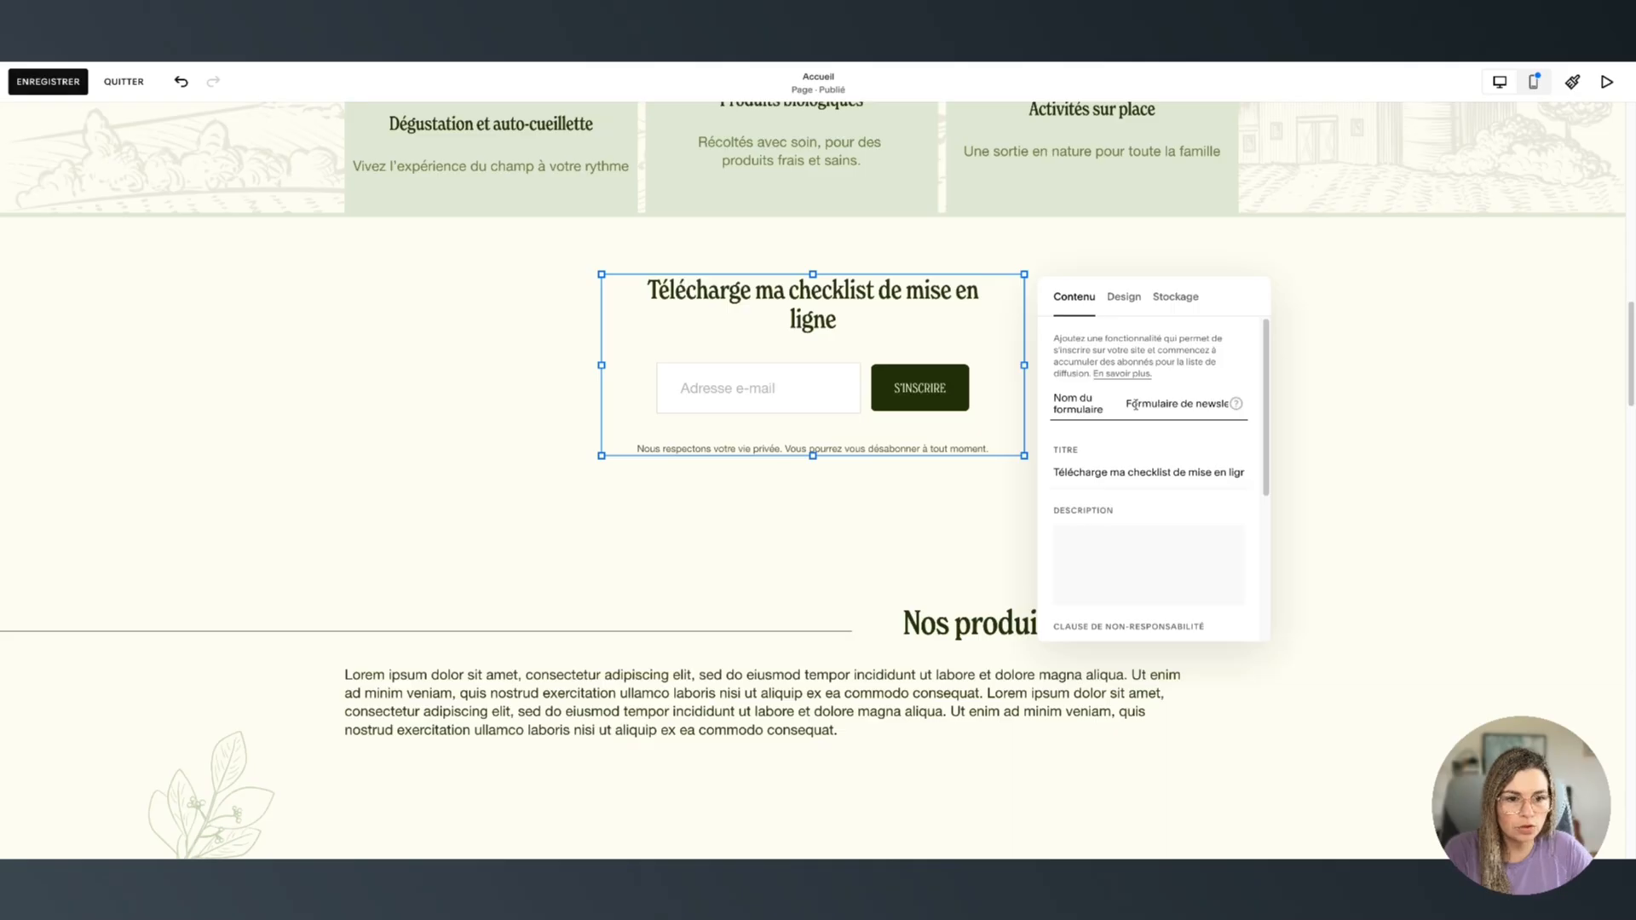
triple_click(1137, 404)
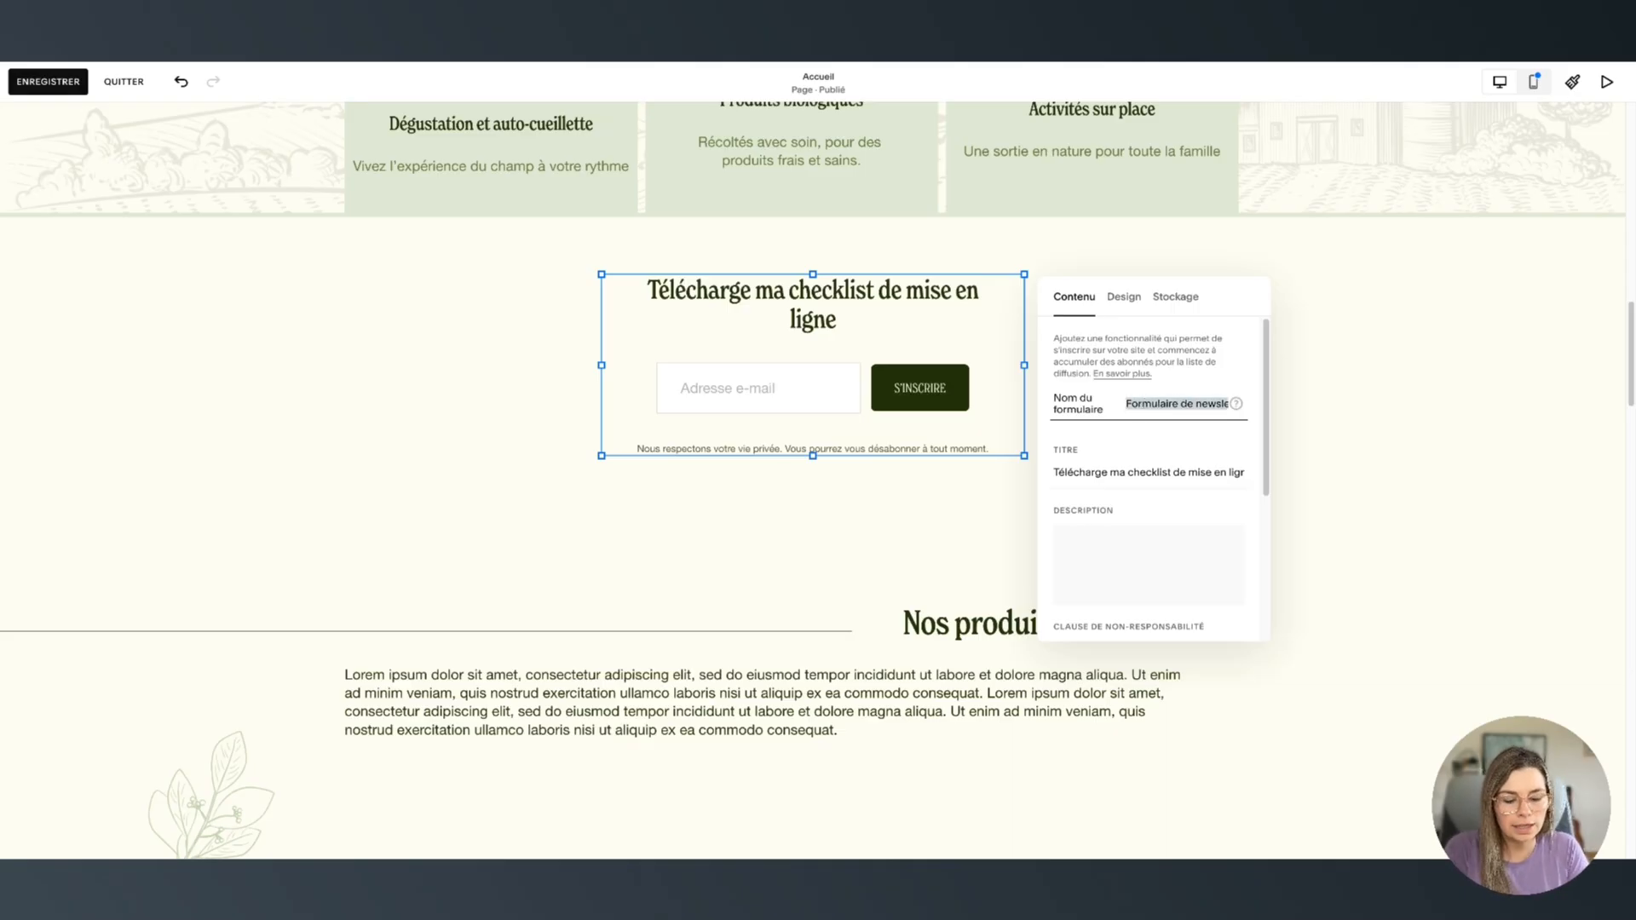
text(Check)
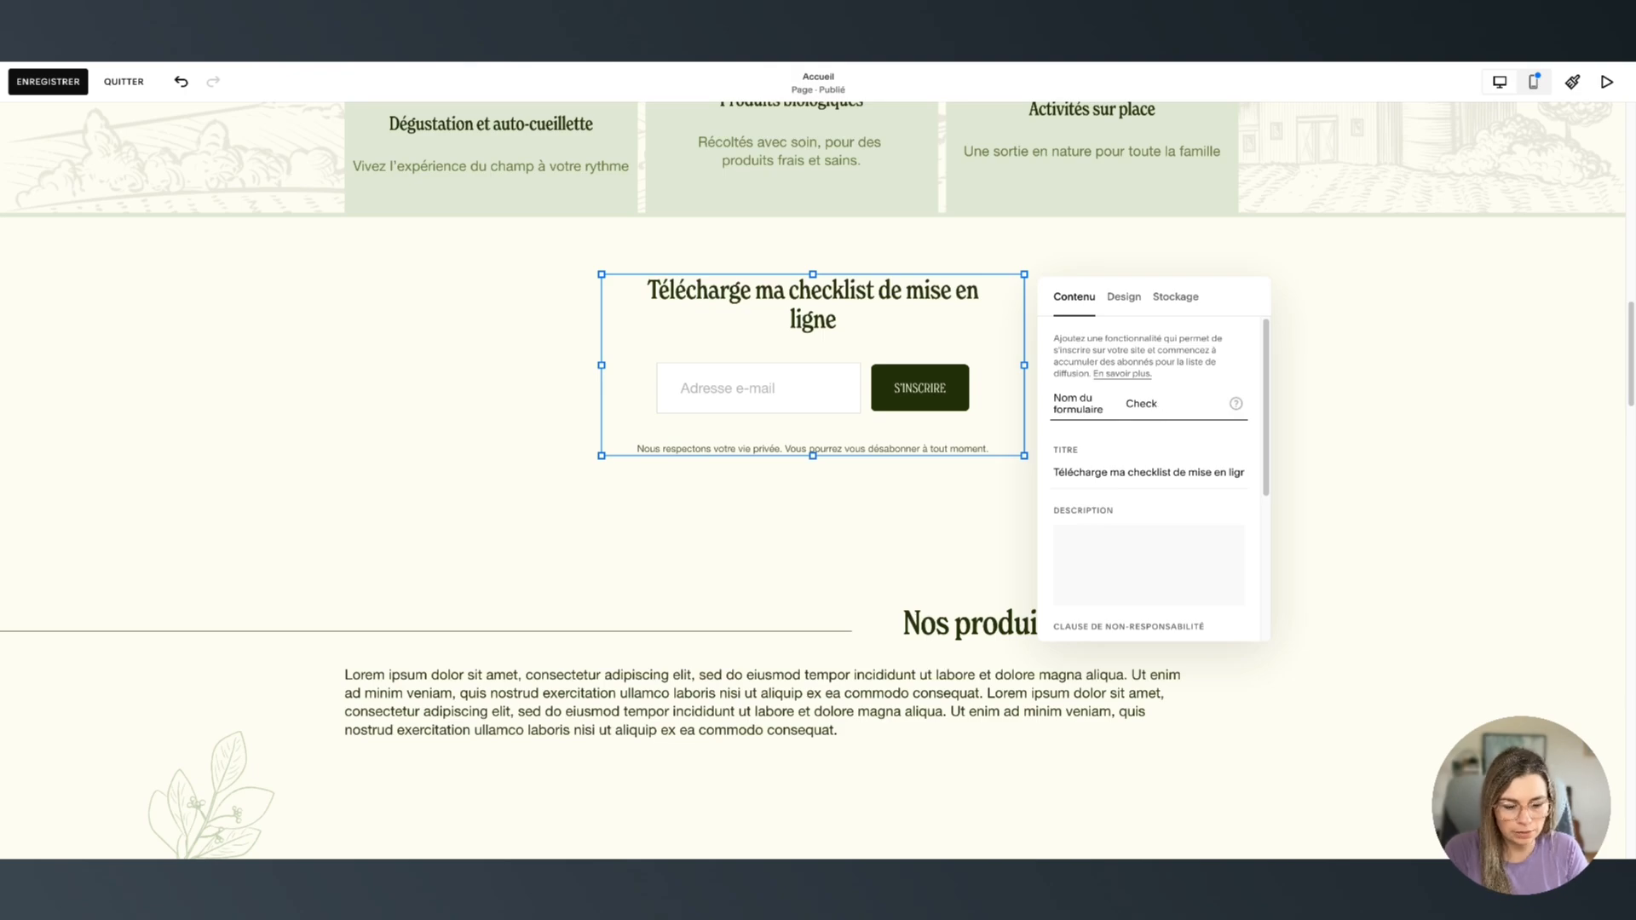
text(list de mise en ligne)
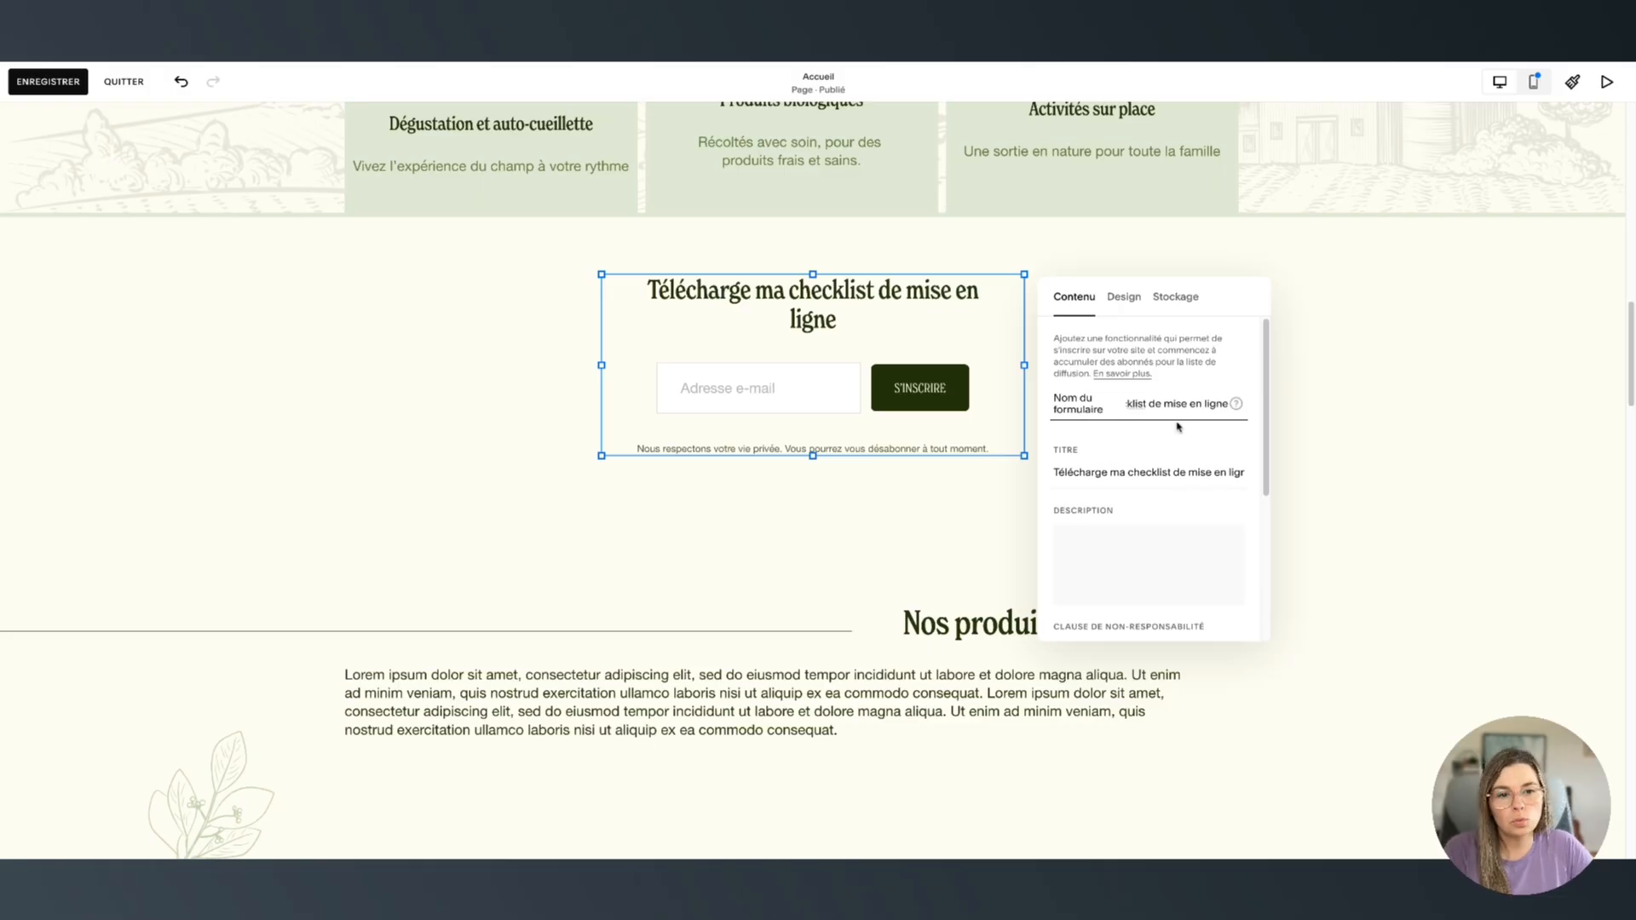
key(Return)
click(1132, 397)
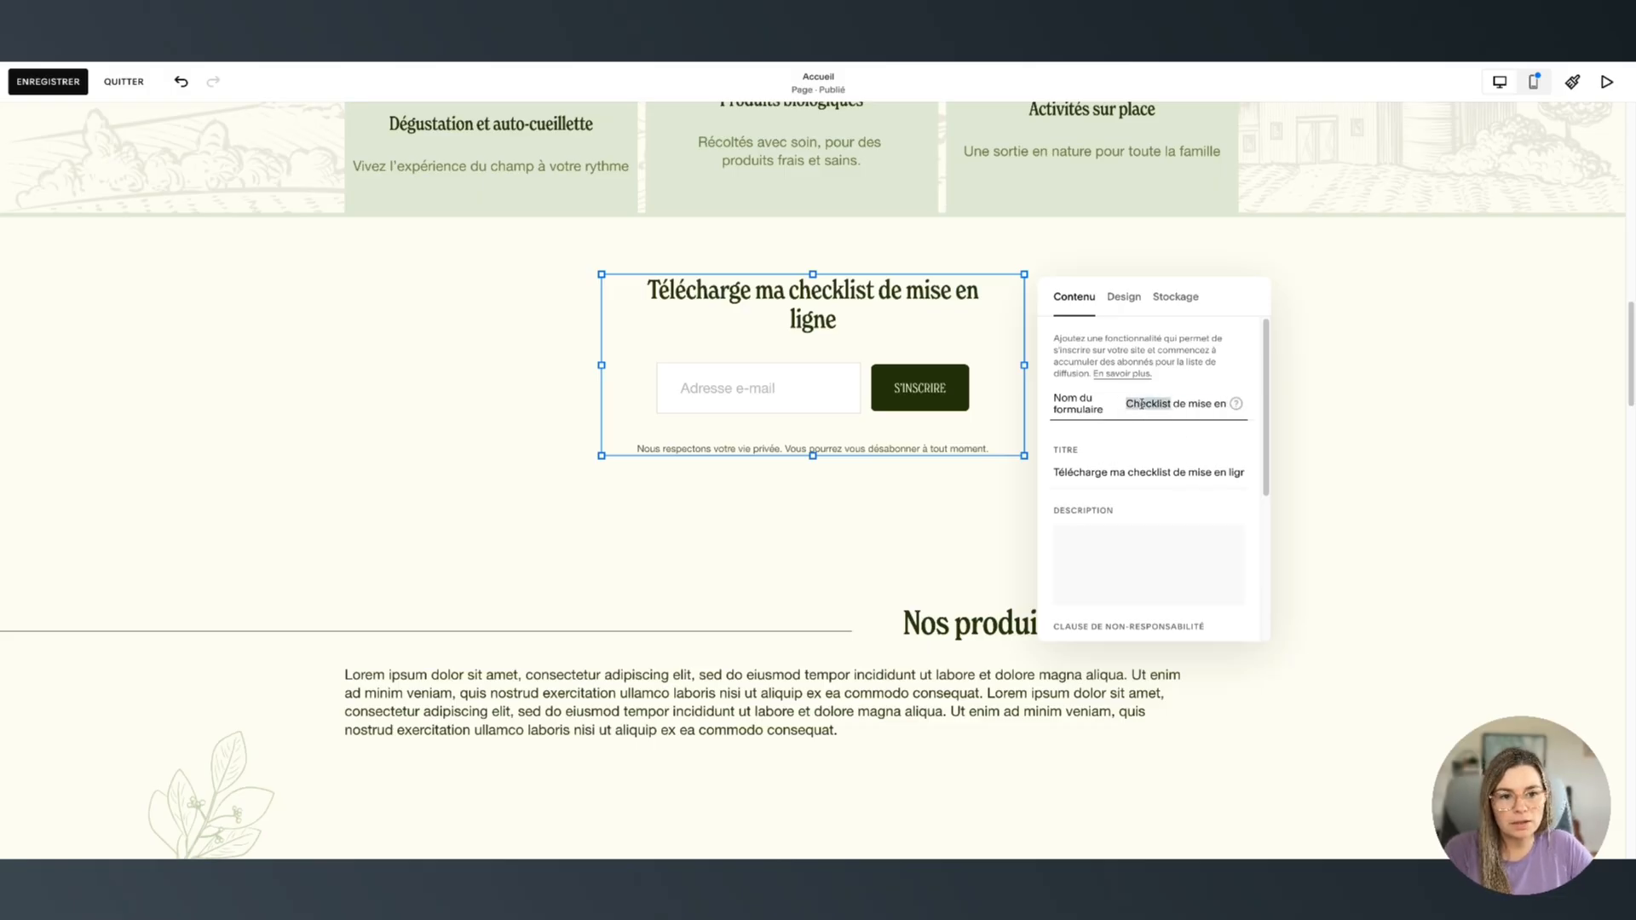
click(1144, 433)
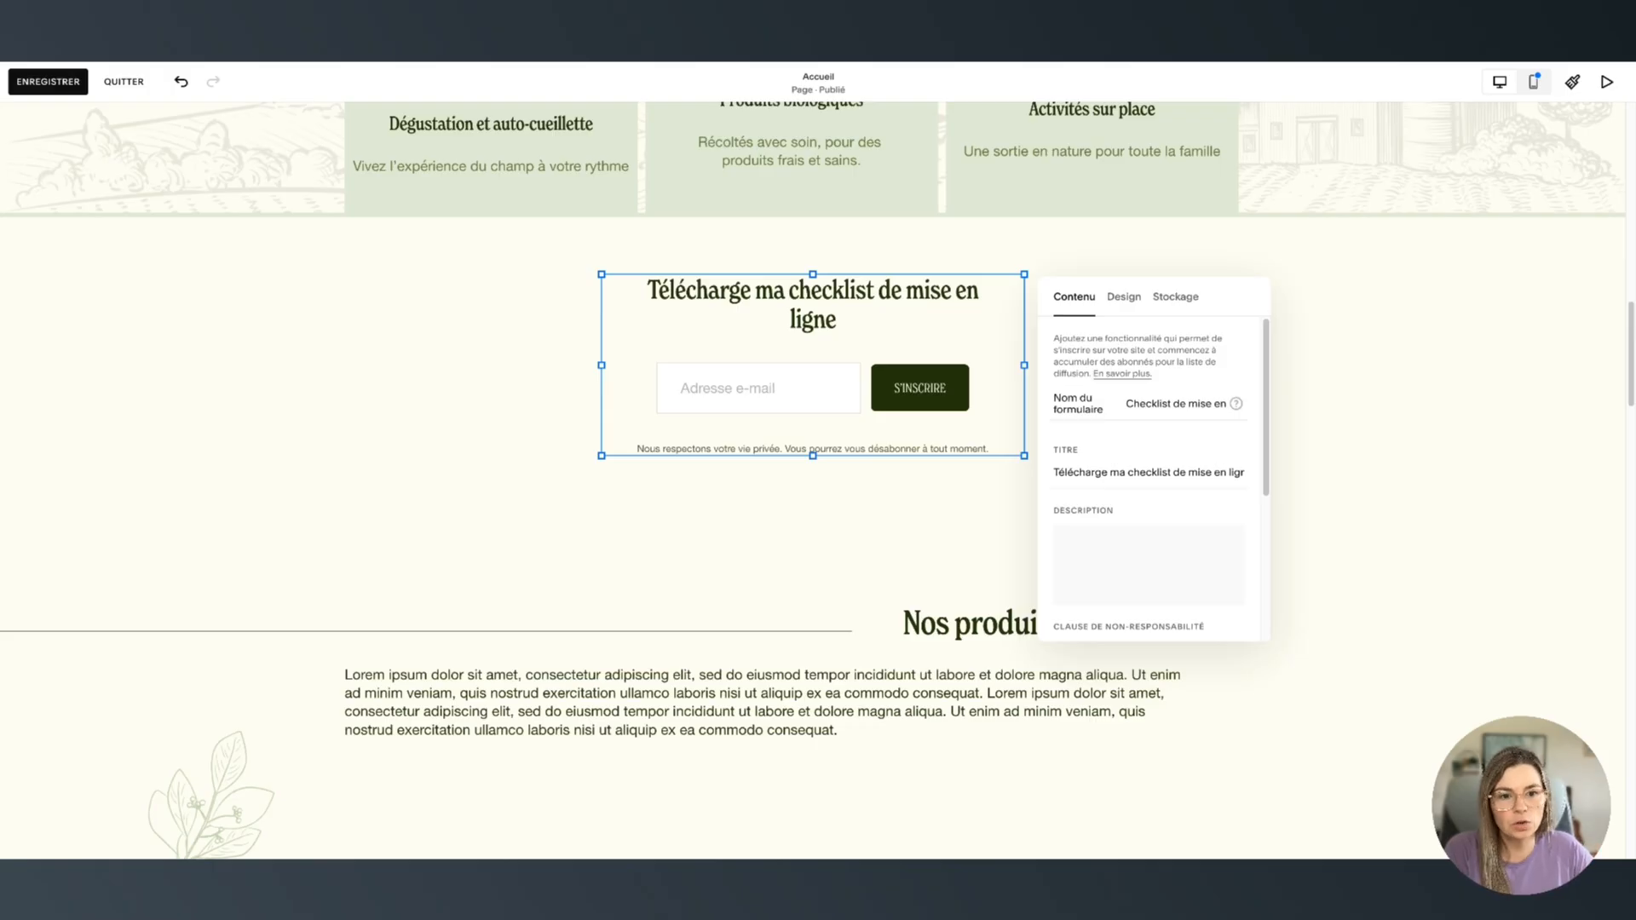
click(1158, 404)
key(Tab)
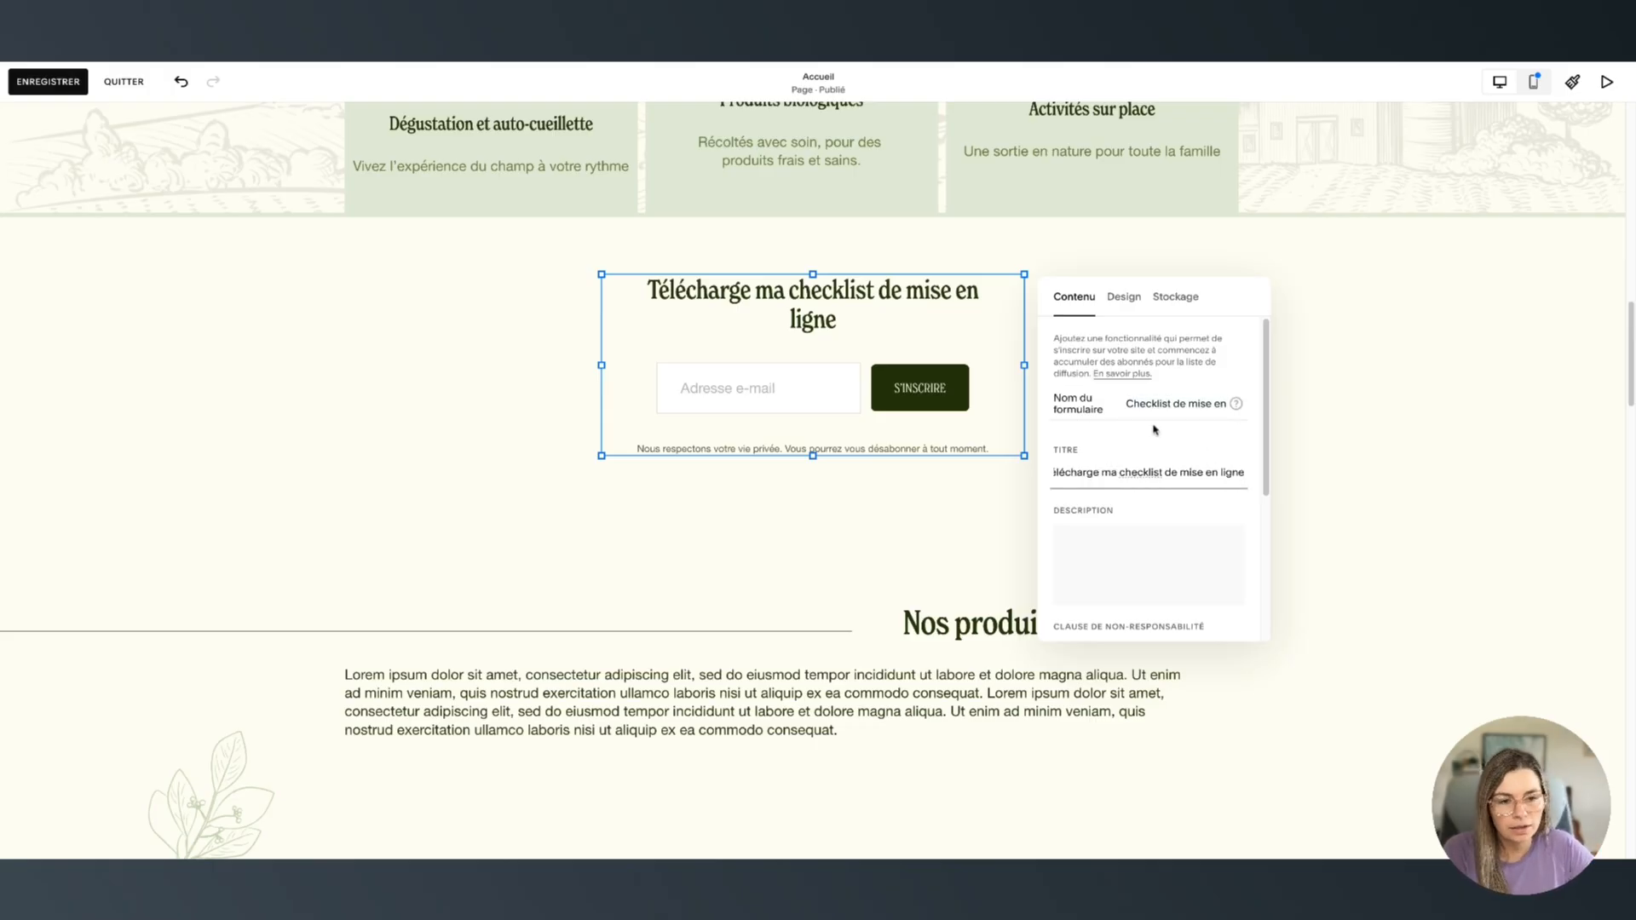
Set Squarespace storage to send subscribers to the 'Checklist mise en ligne' list
click(1125, 297)
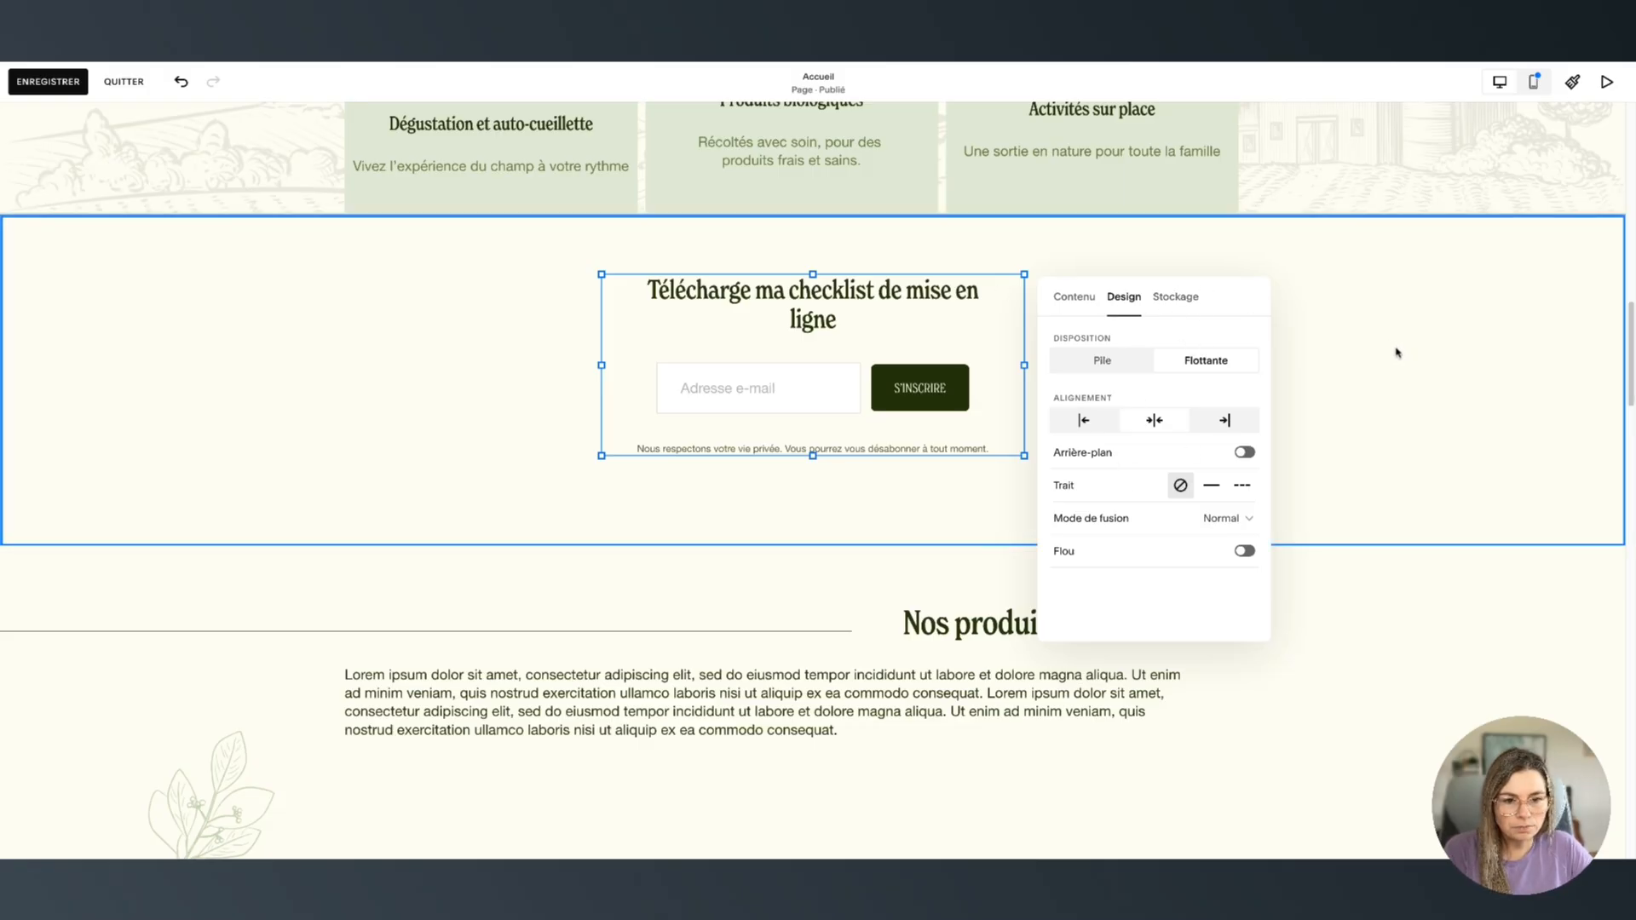
click(1176, 297)
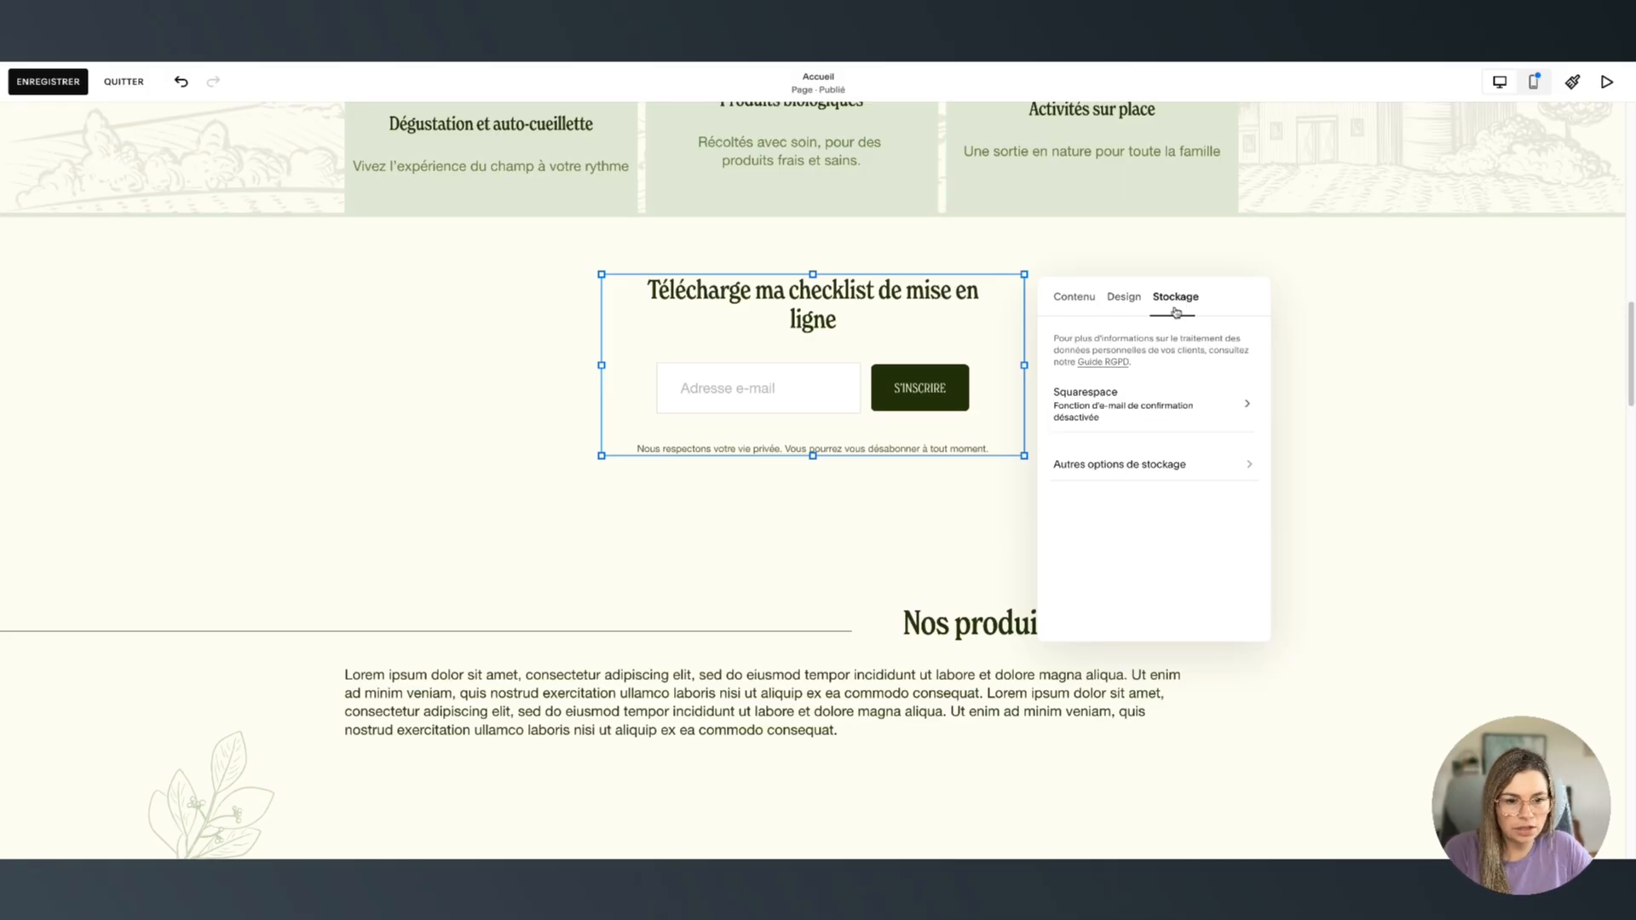
click(1114, 417)
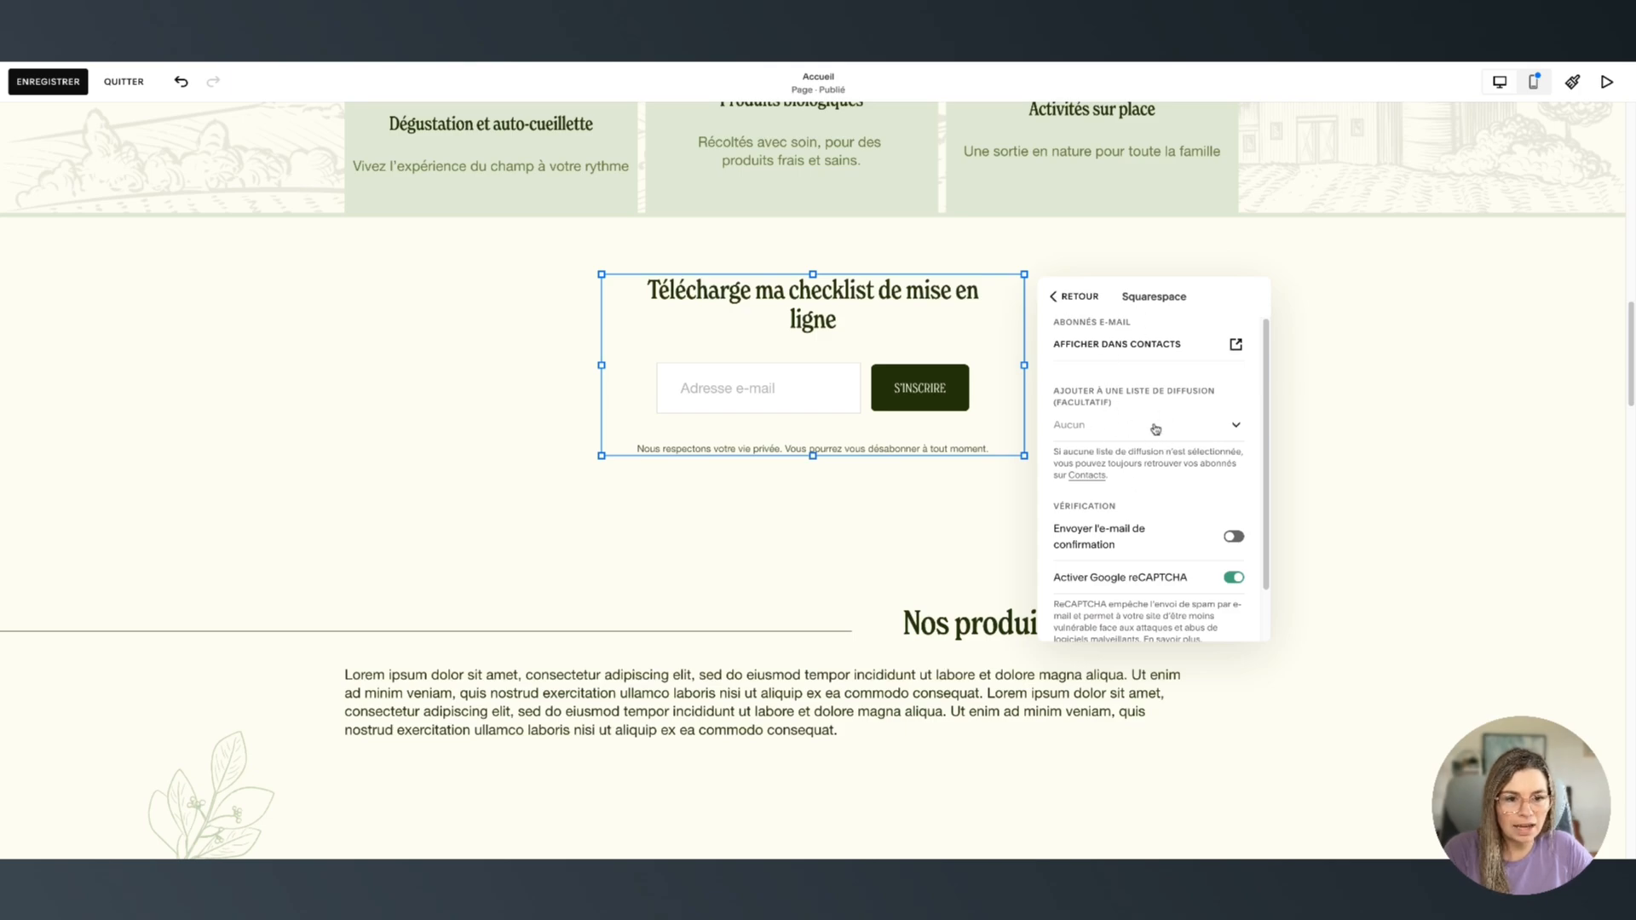
click(1128, 425)
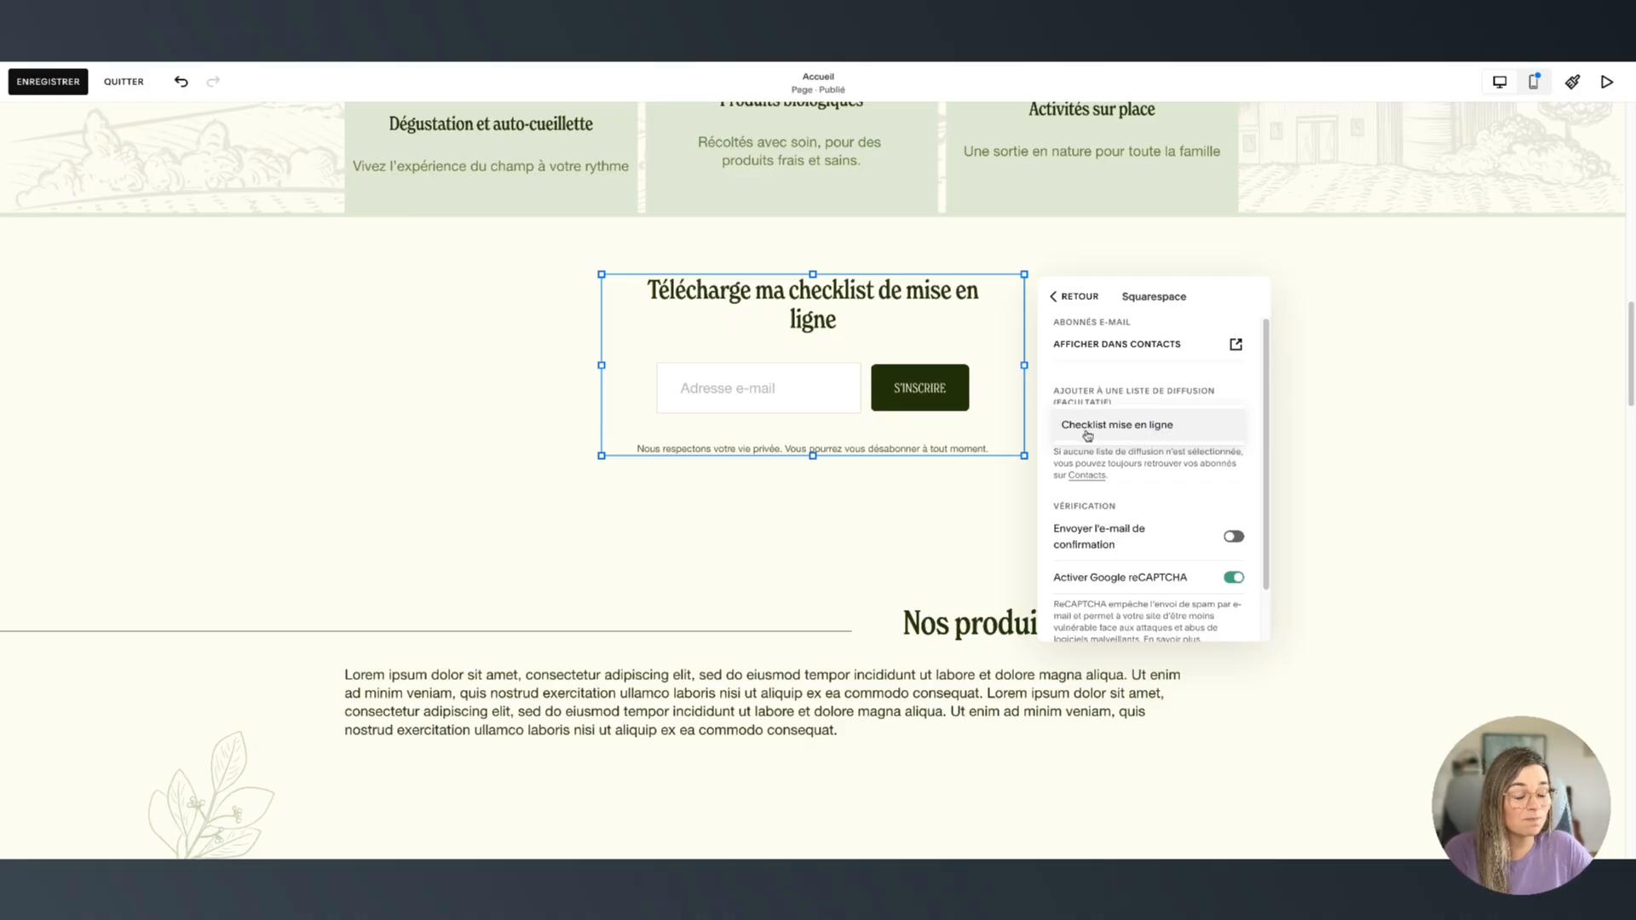
click(1099, 432)
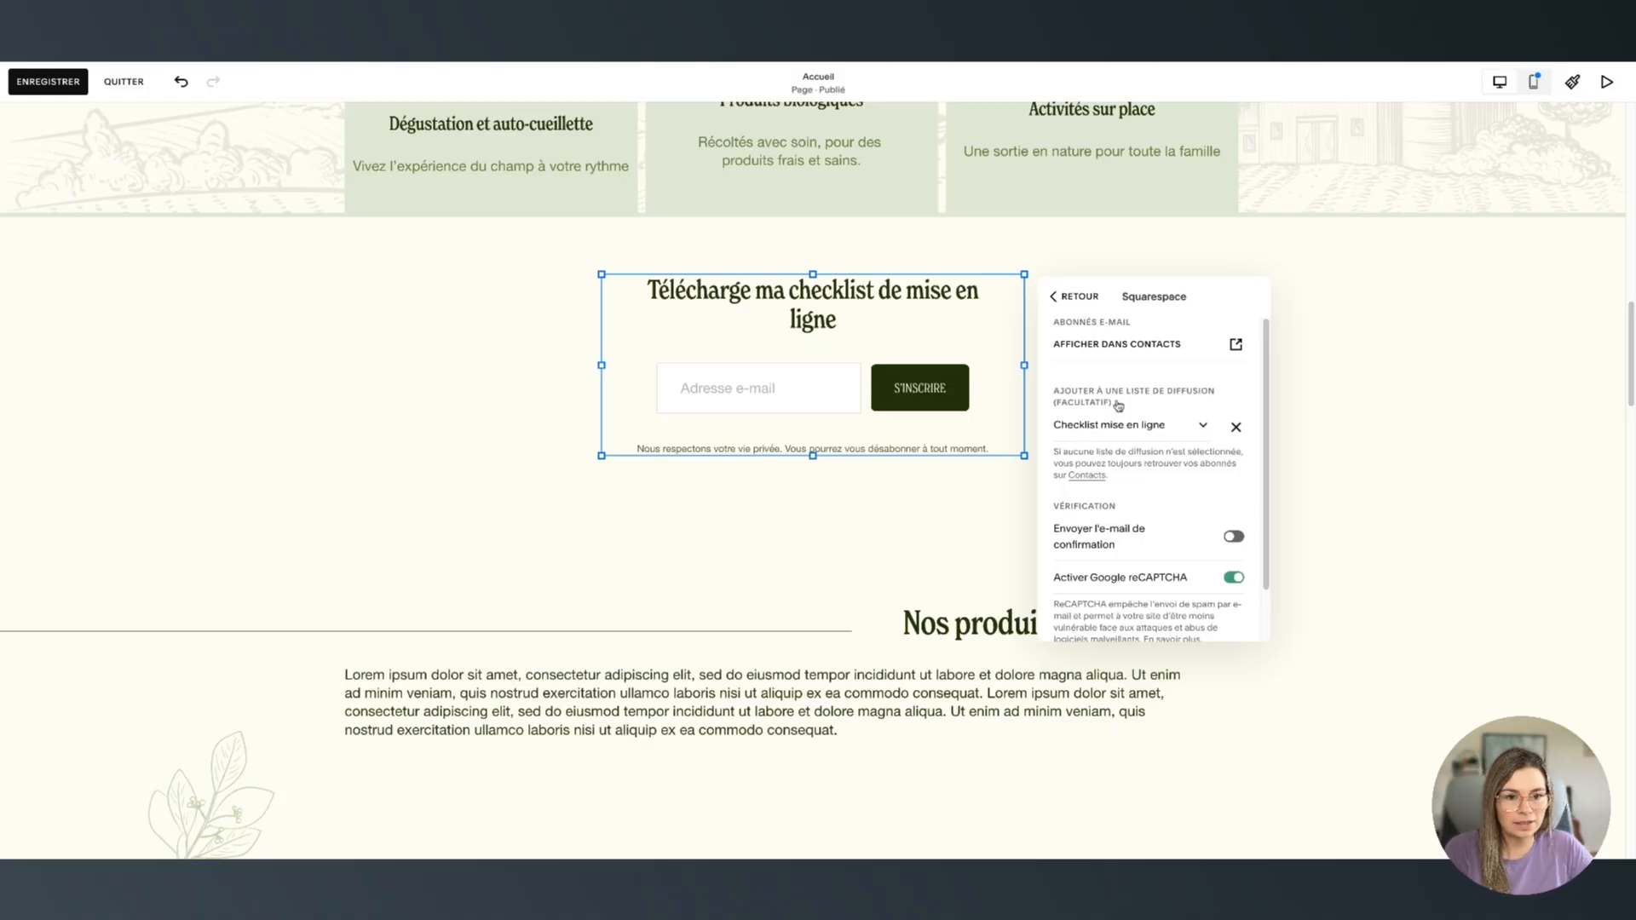
Review the other storage integrations, recheck the Squarespace storage settings, and close the form settings
scroll(1142, 452, down, 2)
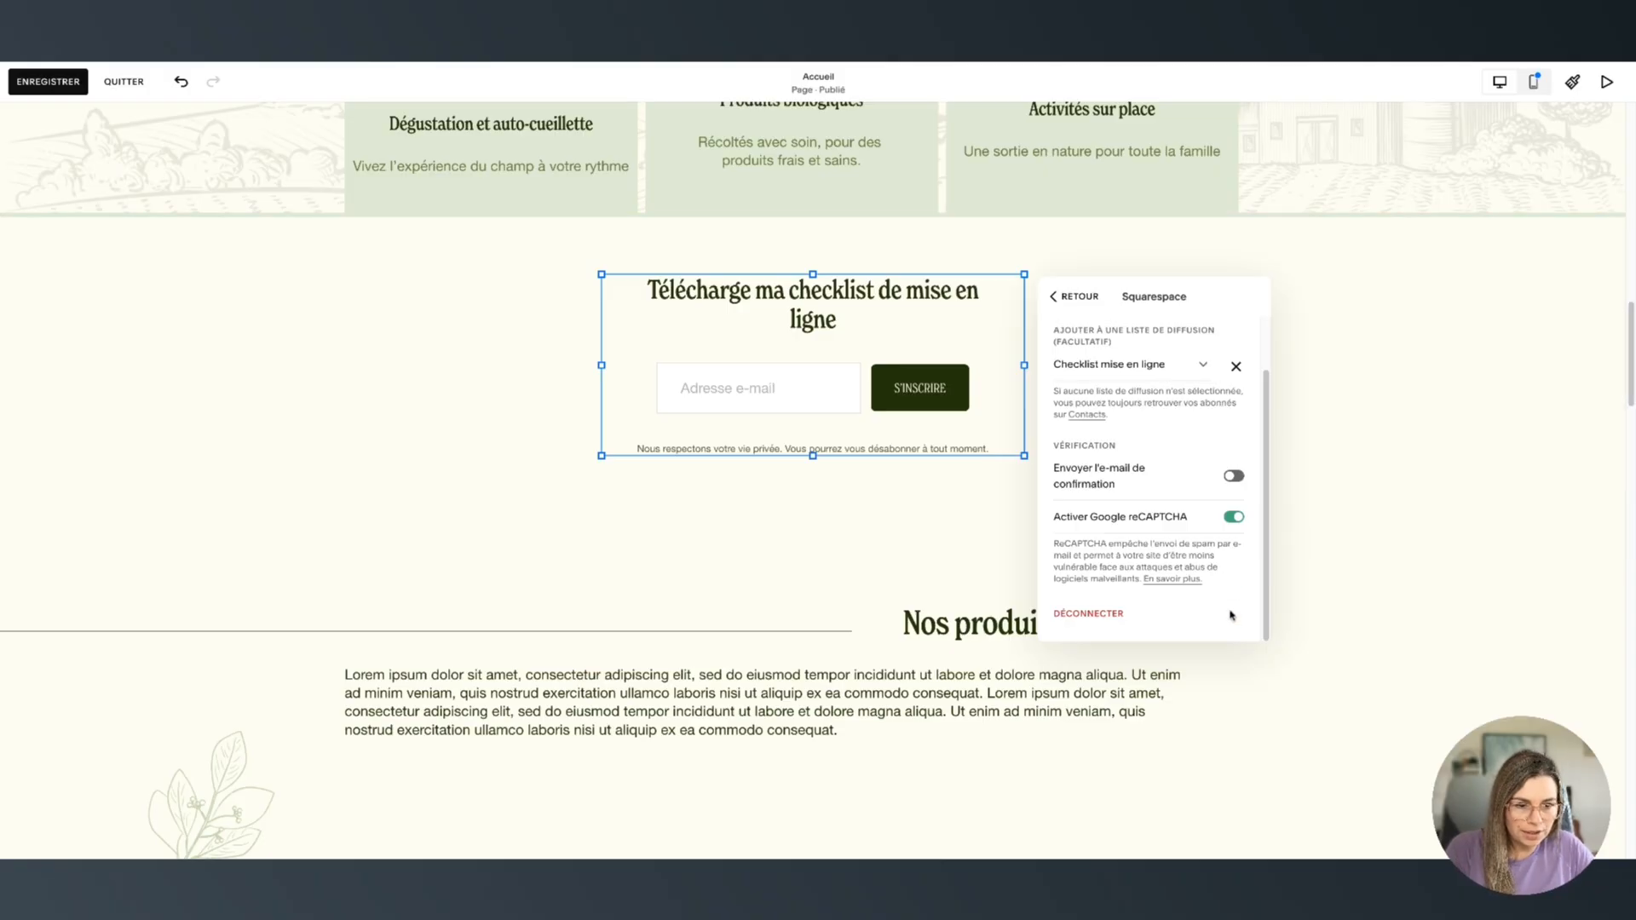
scroll(1147, 553, up, 4)
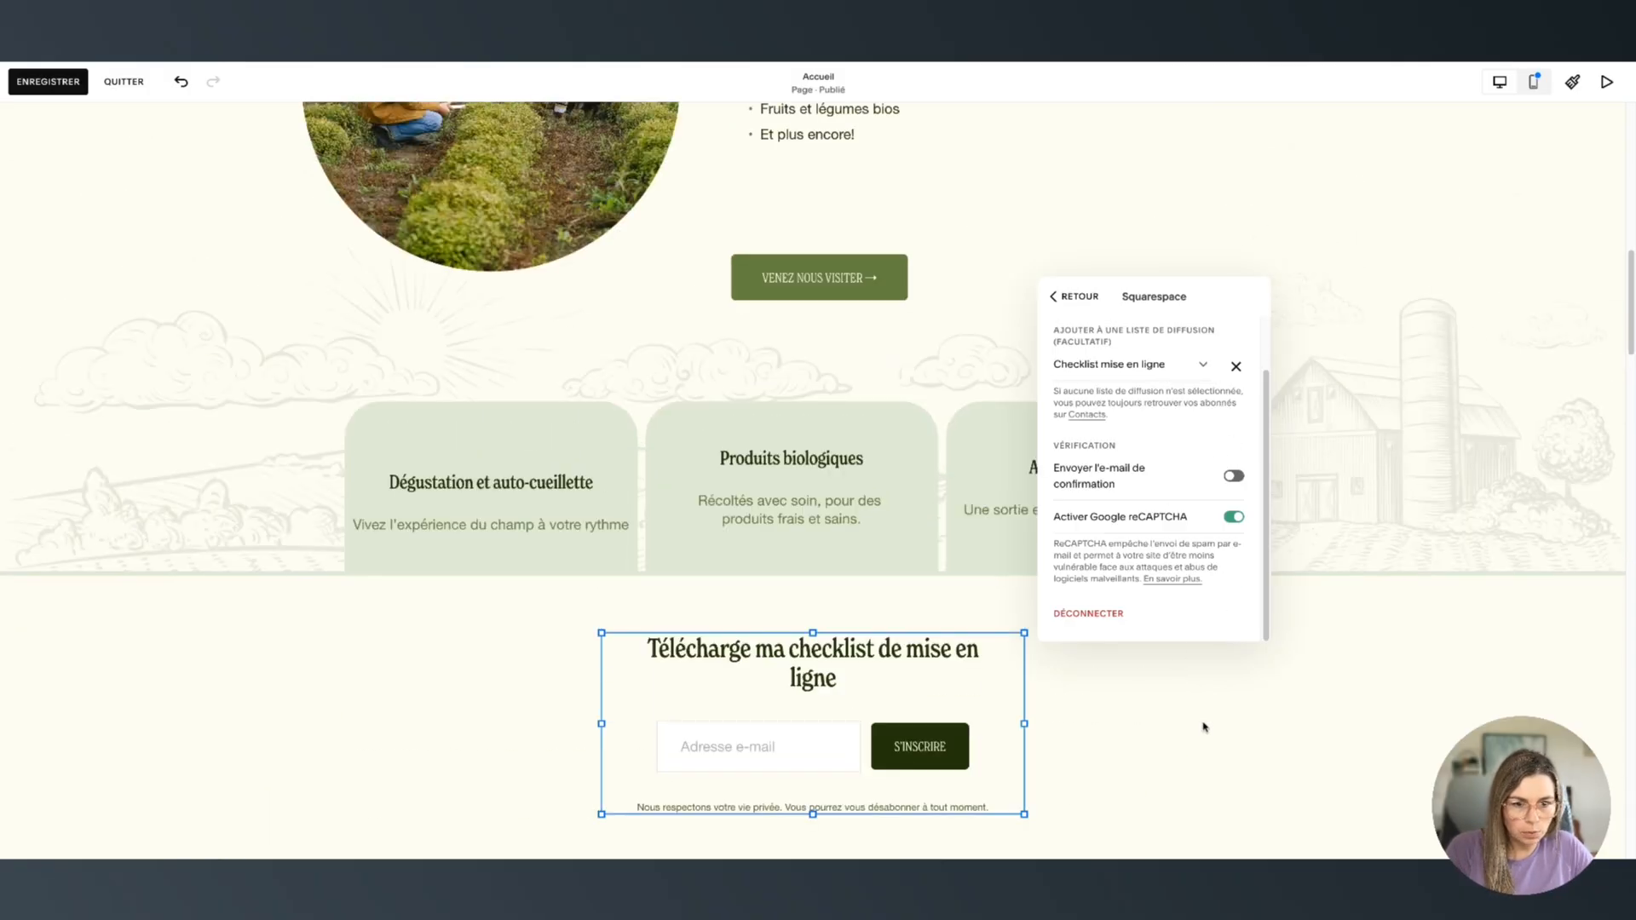
click(1057, 297)
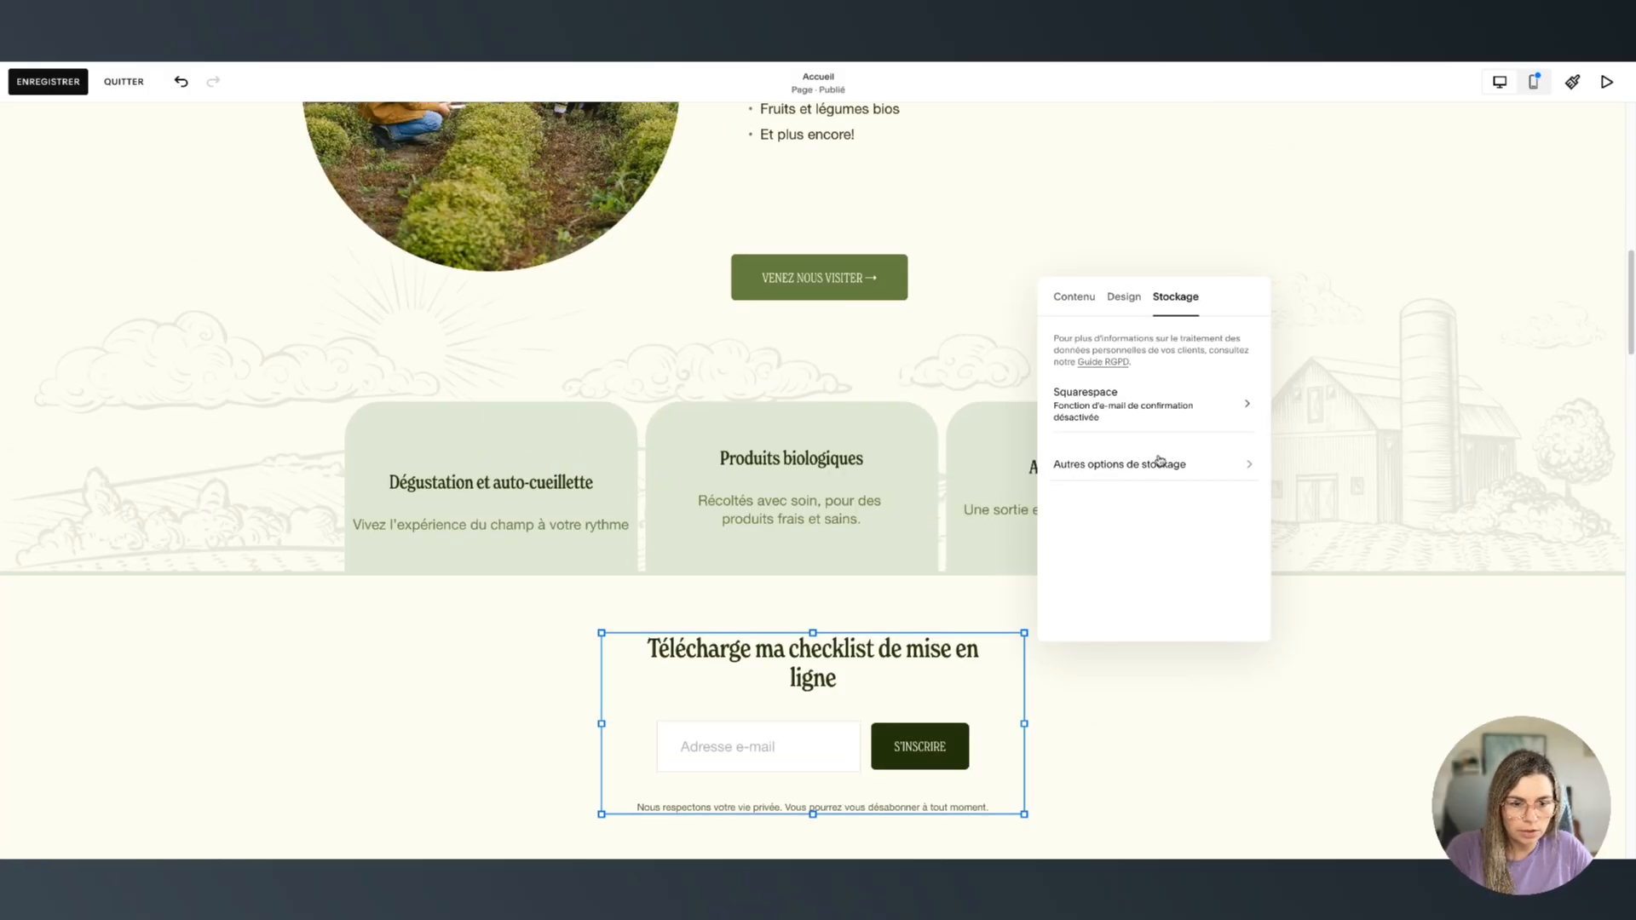
scroll(1119, 503, down, 2)
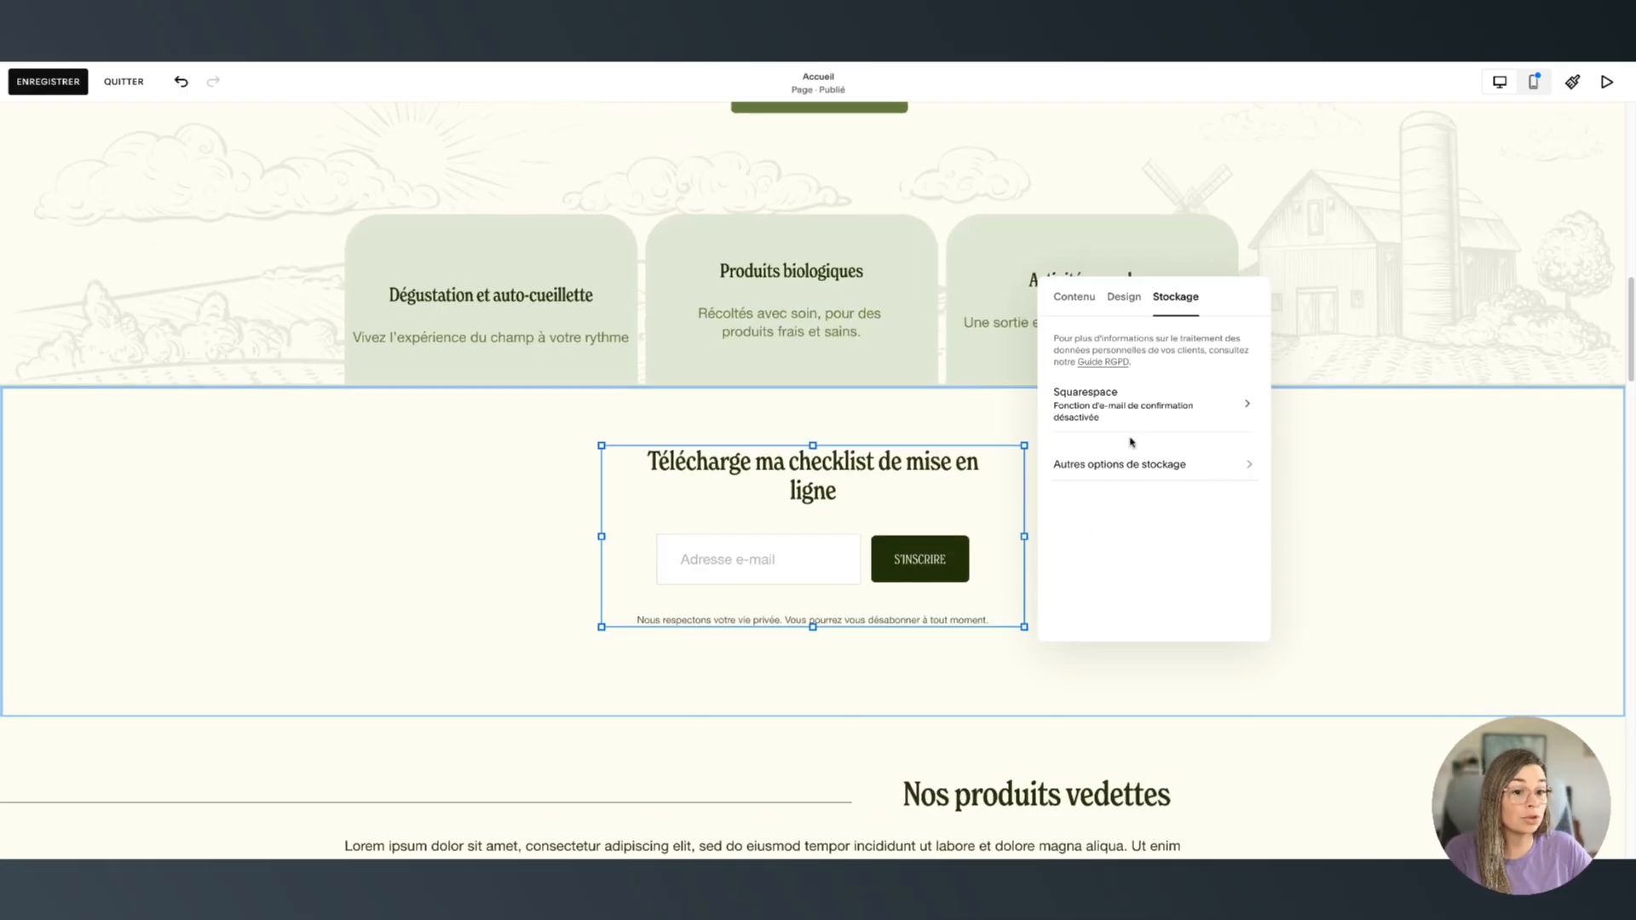
click(1132, 463)
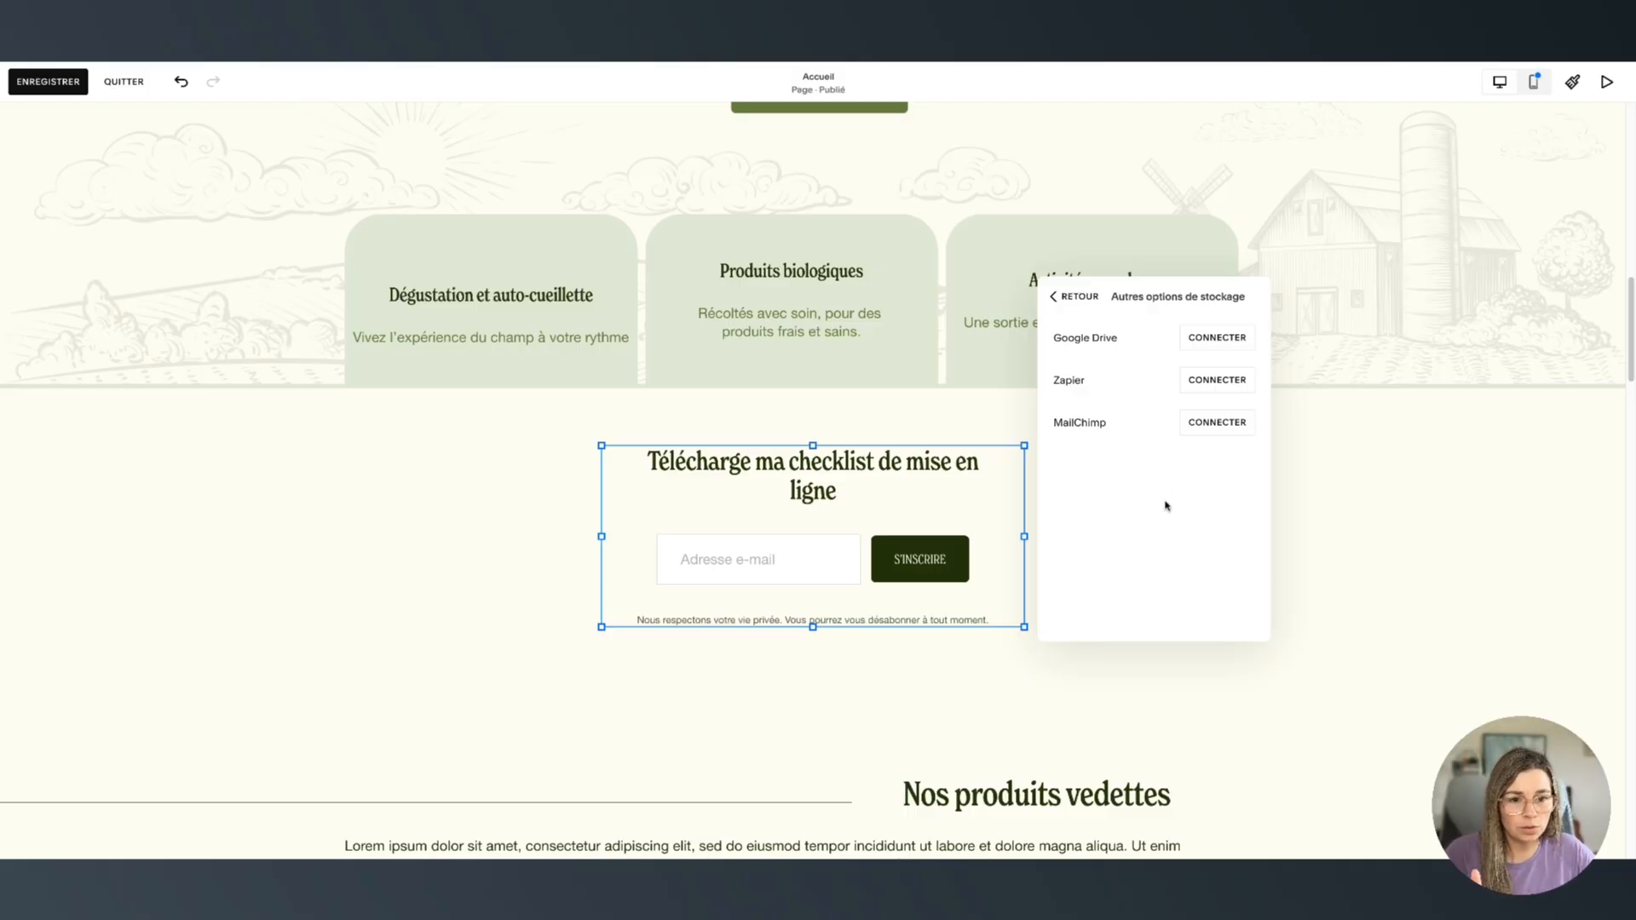
click(1065, 302)
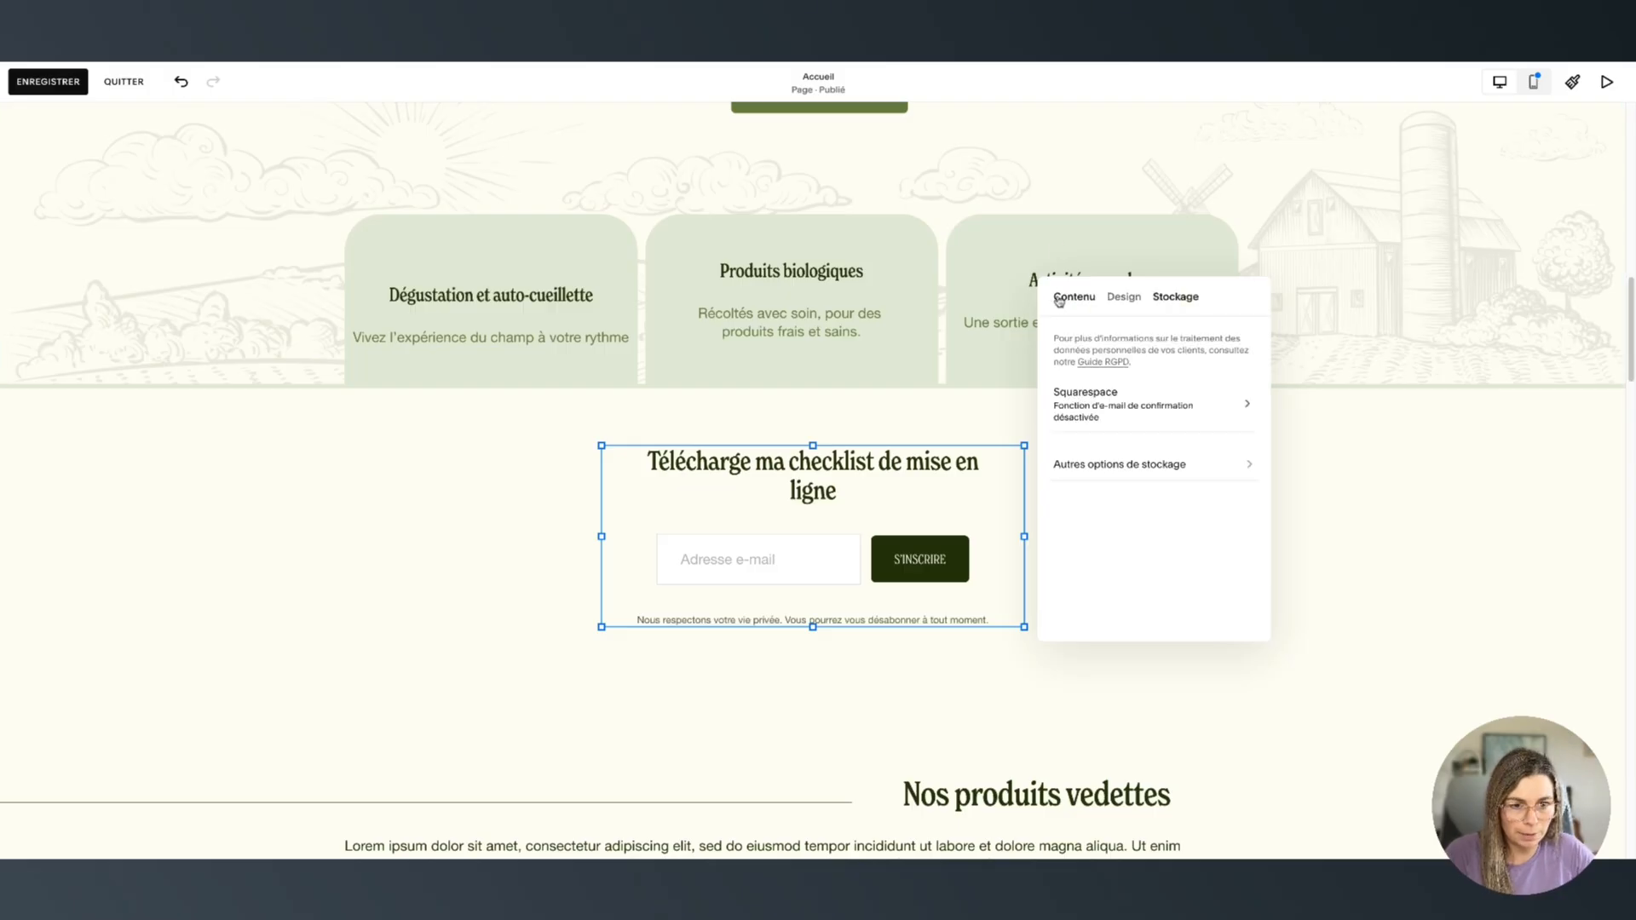
click(1105, 414)
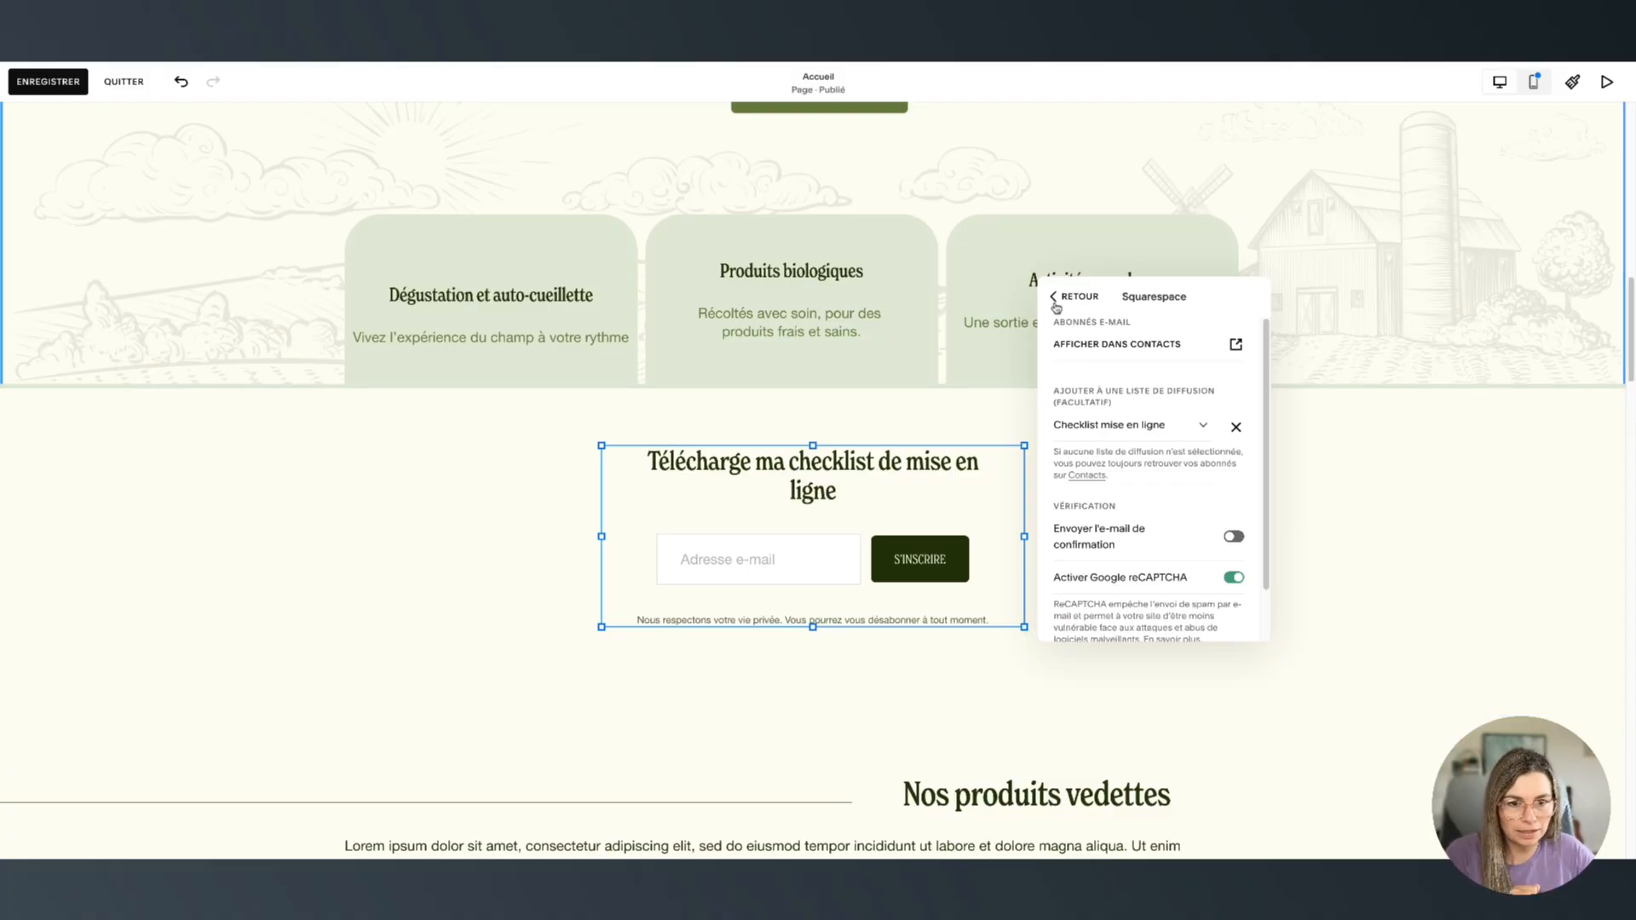
click(1065, 296)
click(1311, 514)
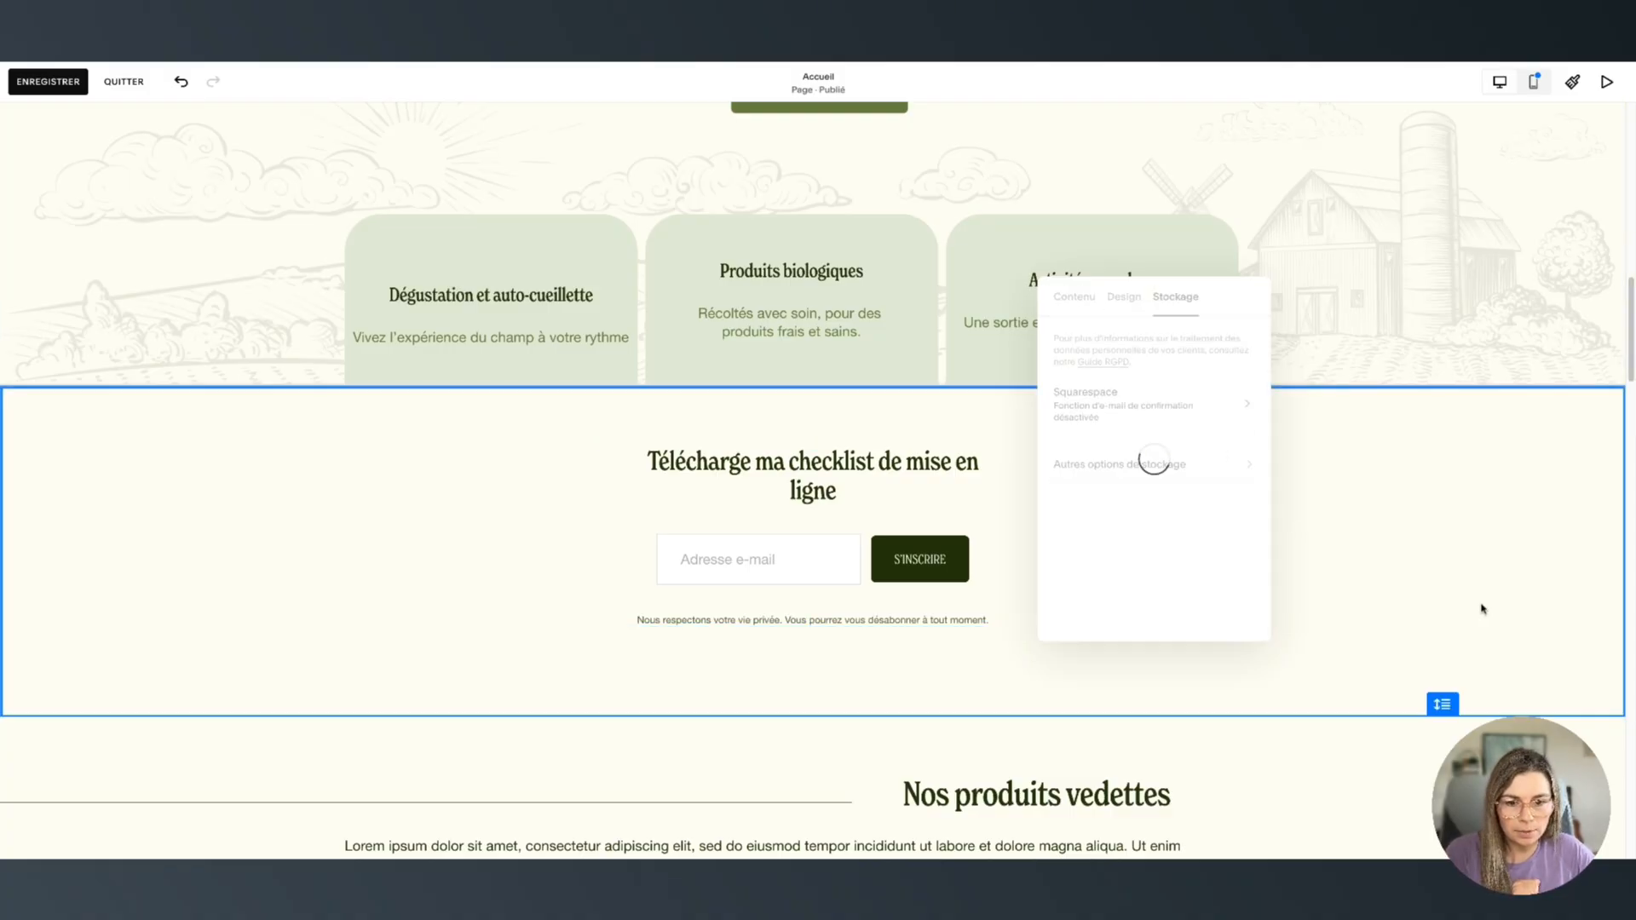
Save, then on mobile heighten the newsletter section and lower the form before returning to desktop
click(47, 83)
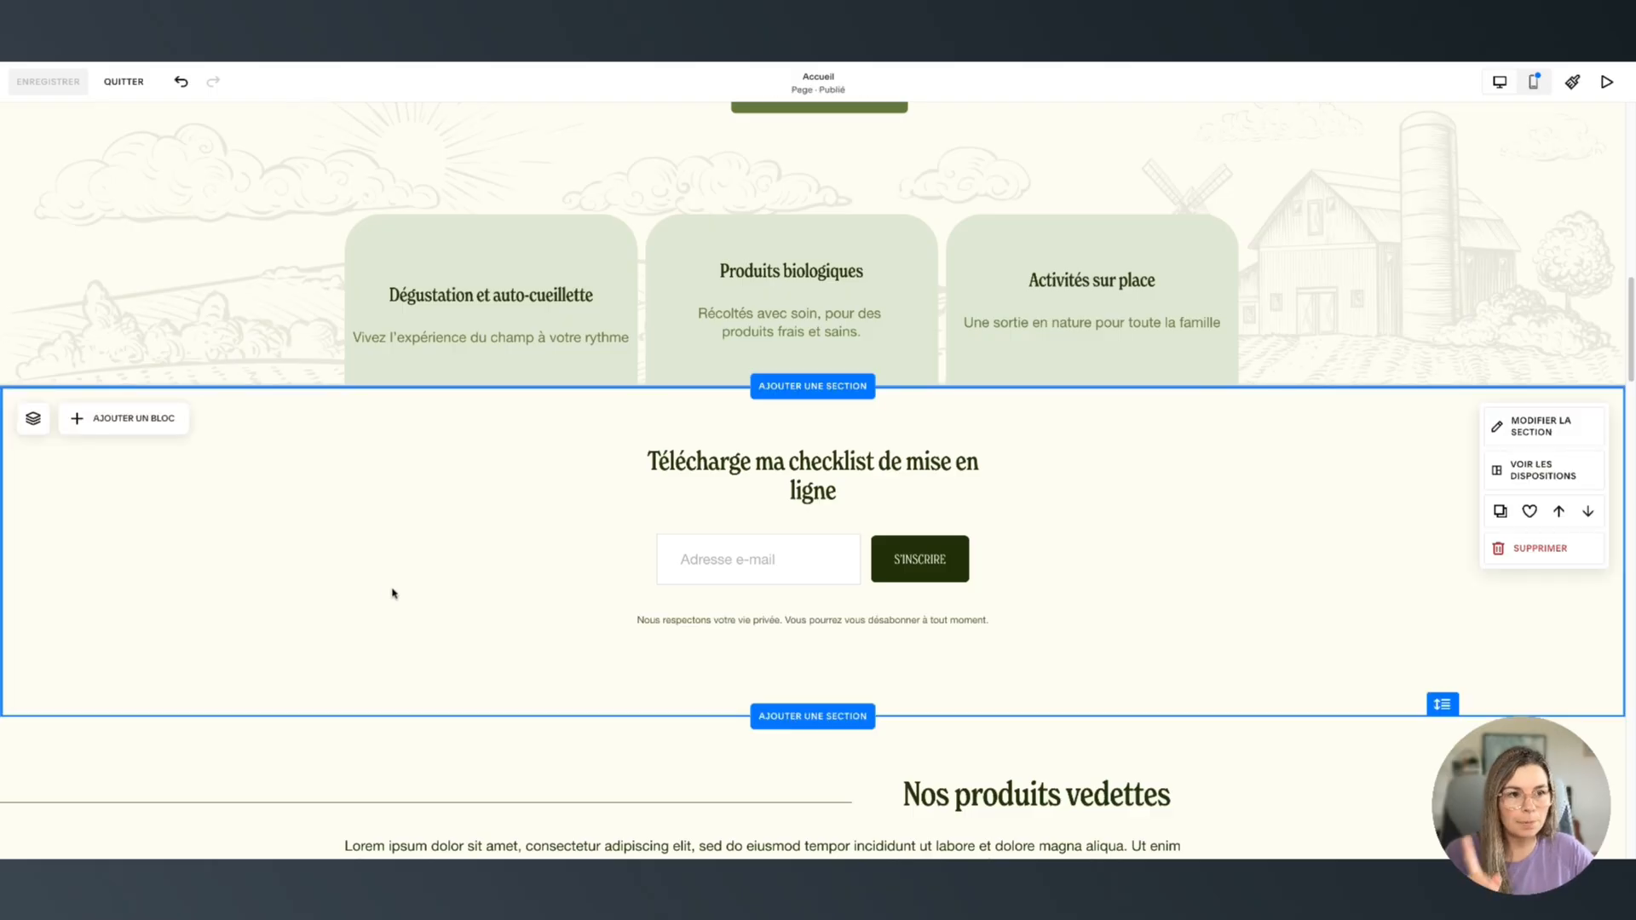
click(1538, 85)
scroll(888, 431, down, 4)
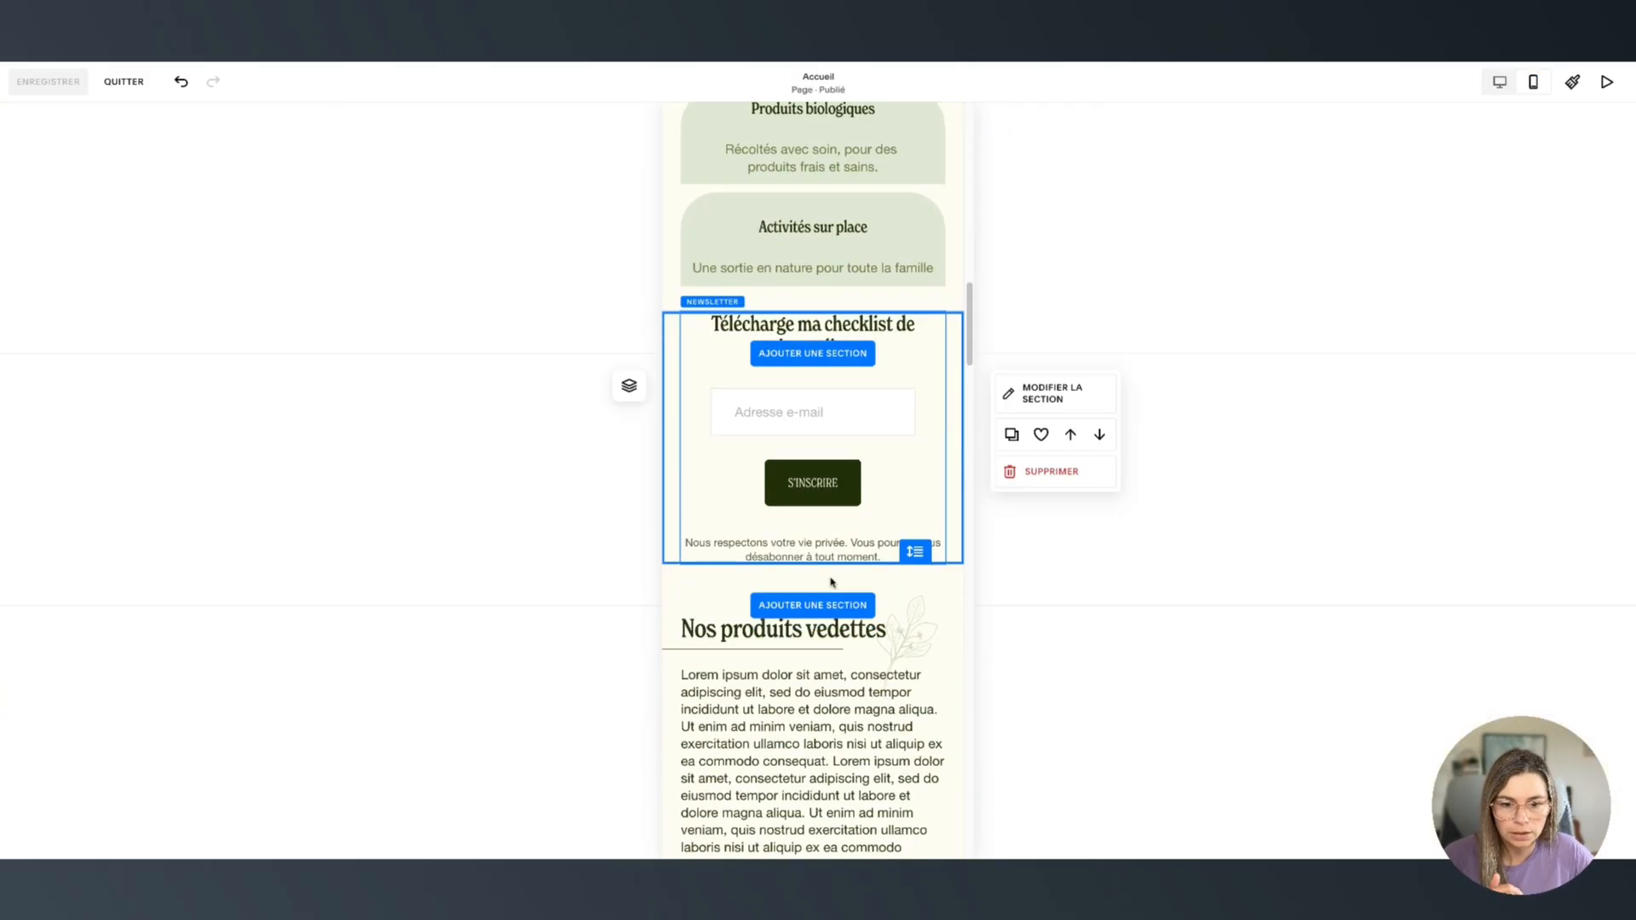
drag(917, 553, 921, 683)
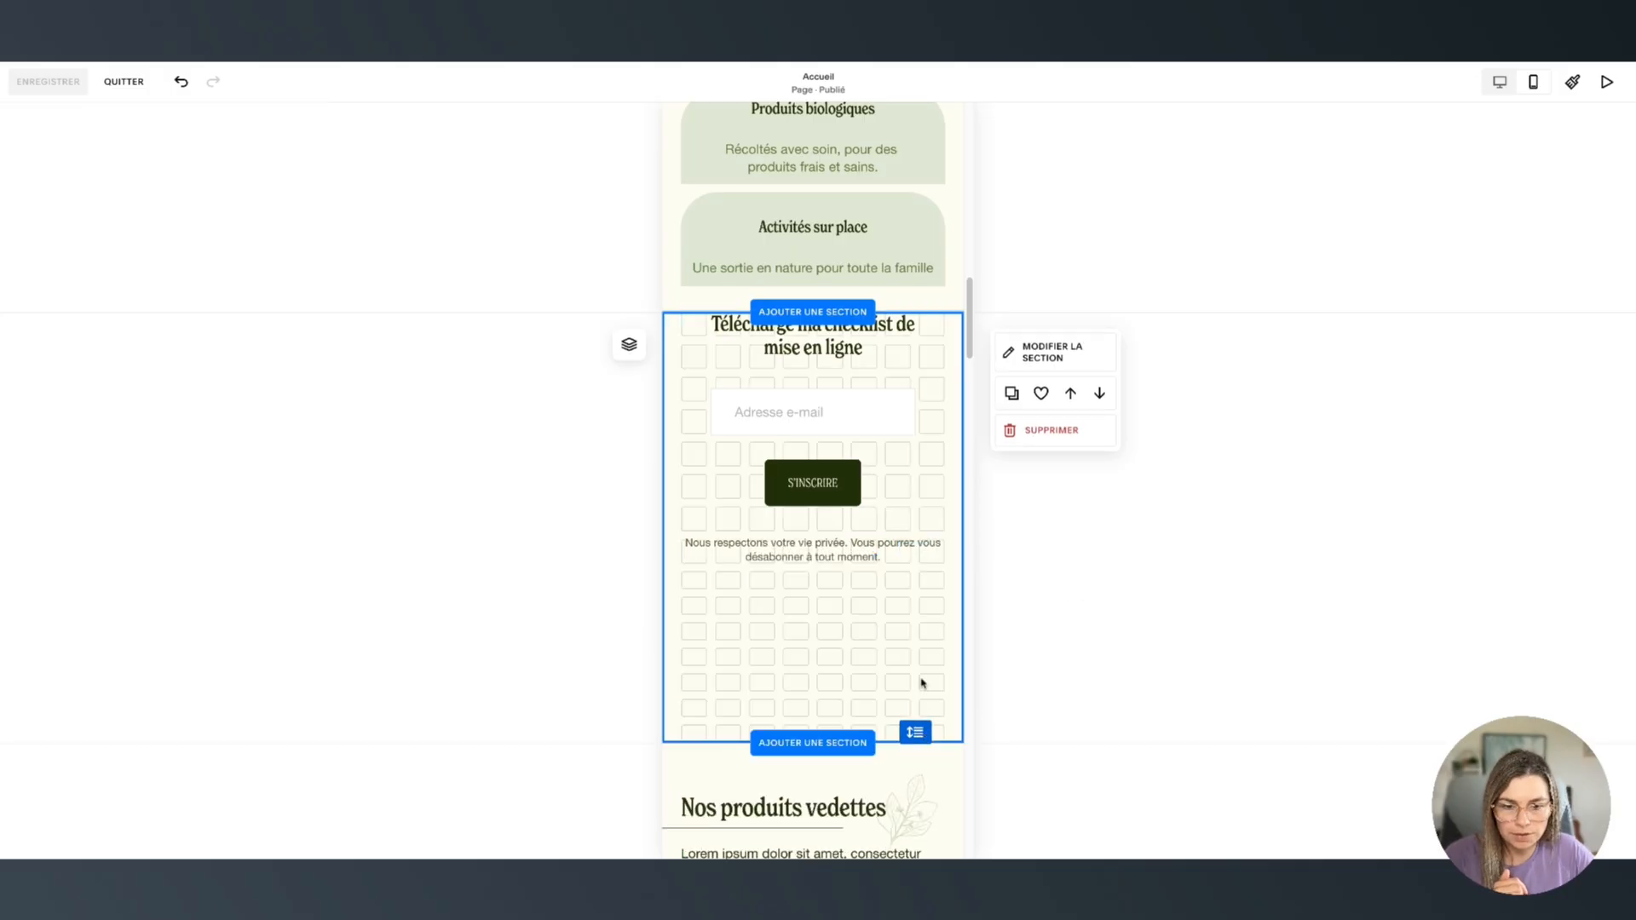
drag(811, 432, 818, 479)
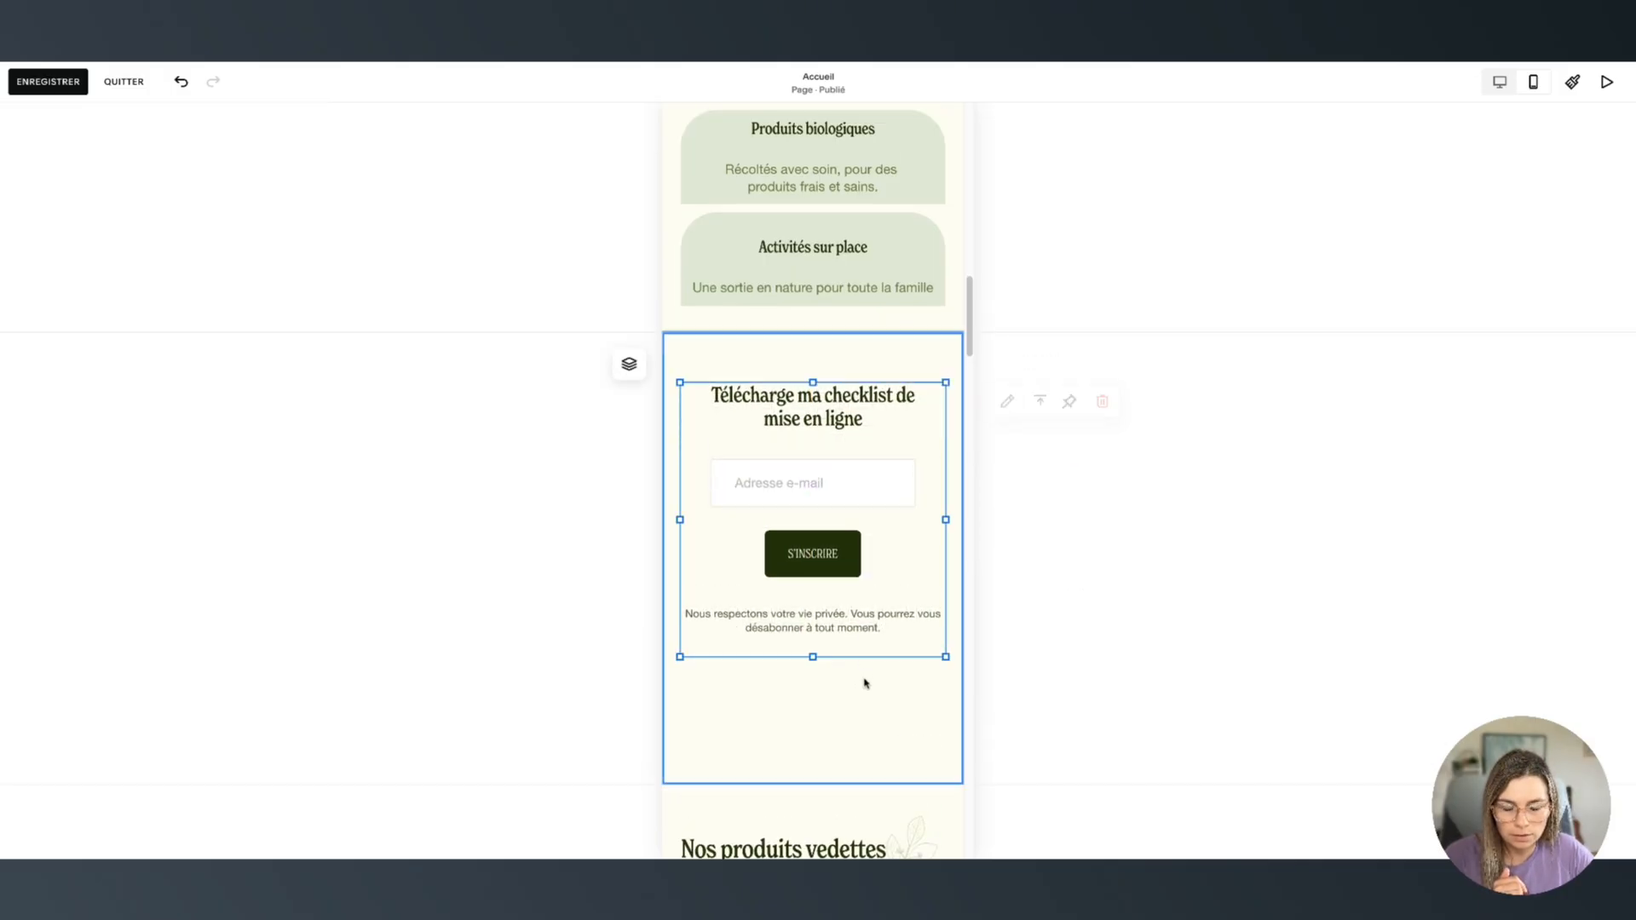
click(864, 683)
drag(916, 771, 870, 598)
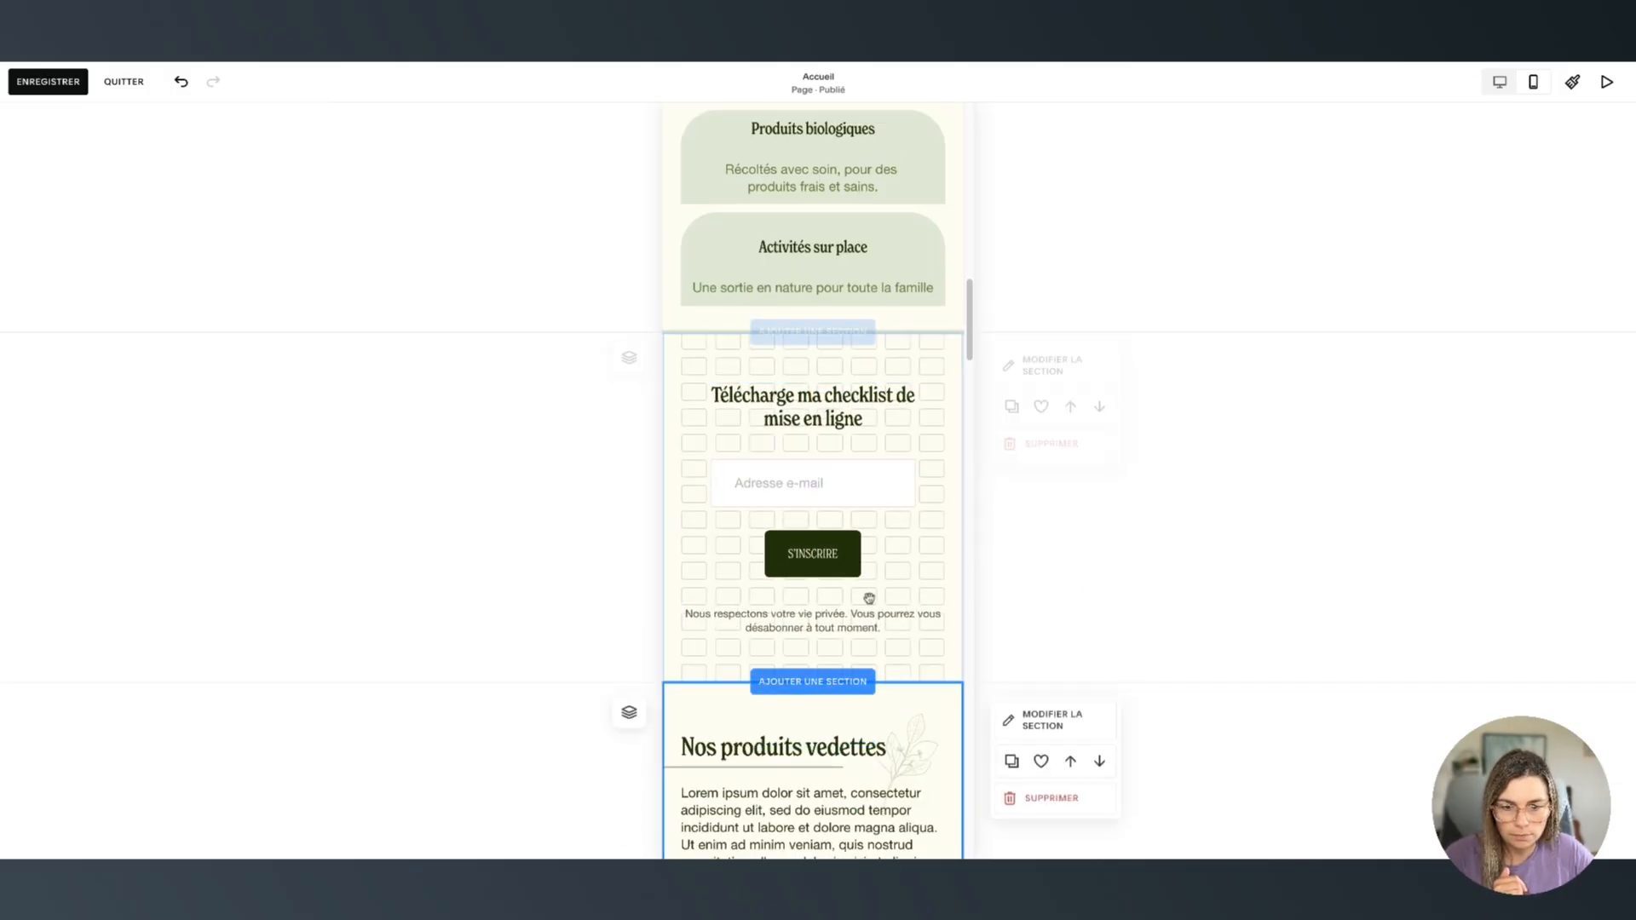
click(1500, 81)
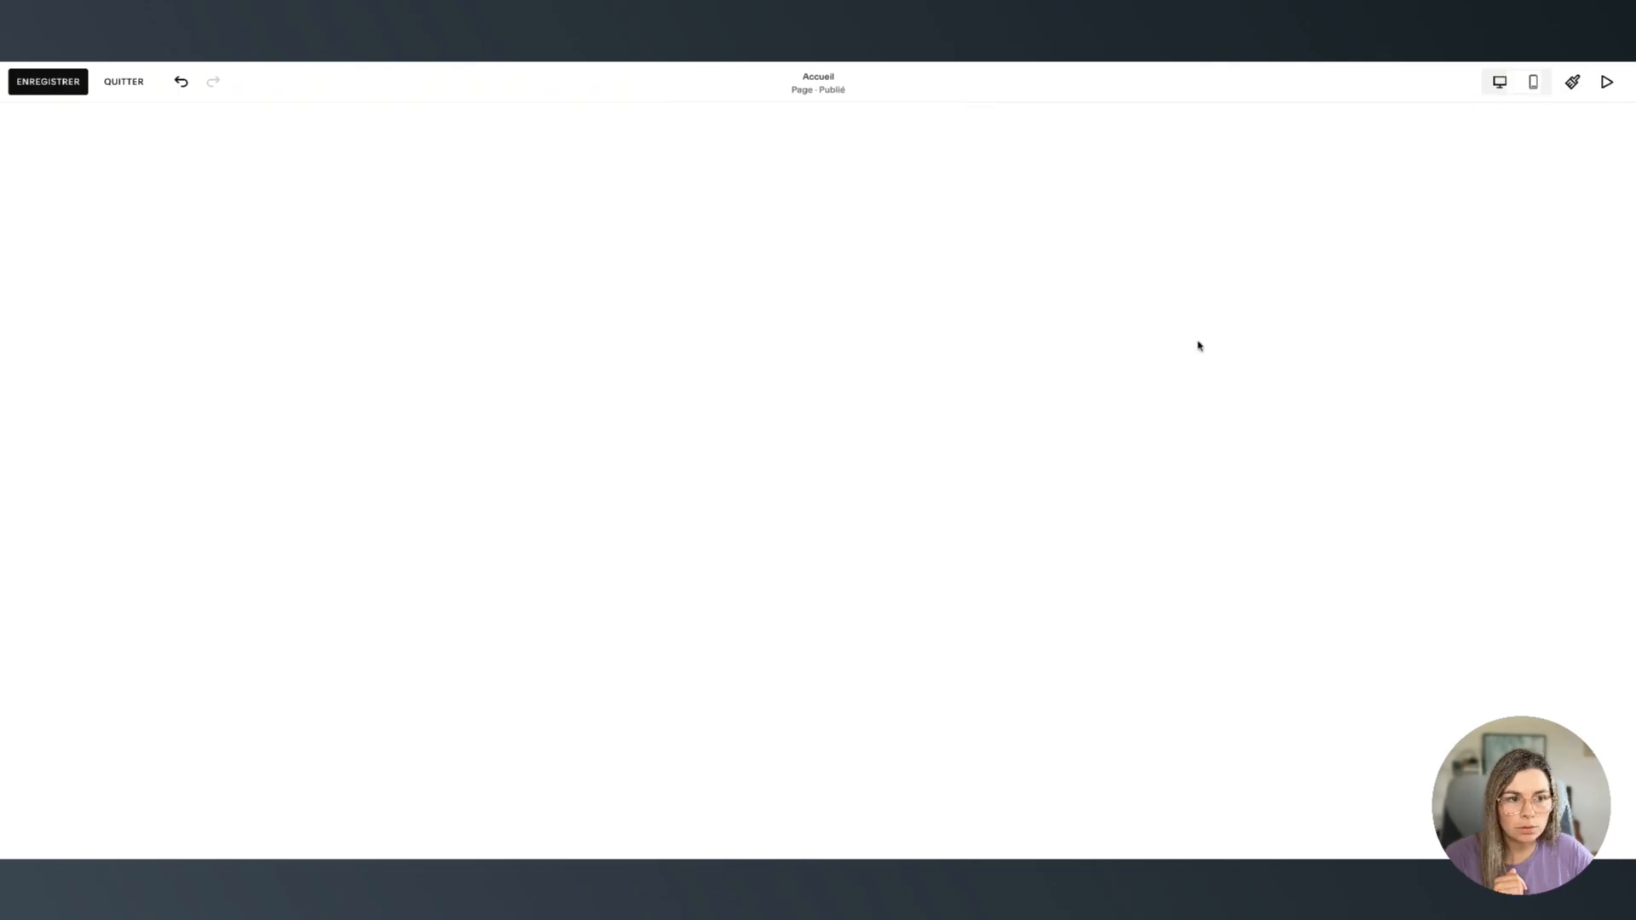
click(771, 431)
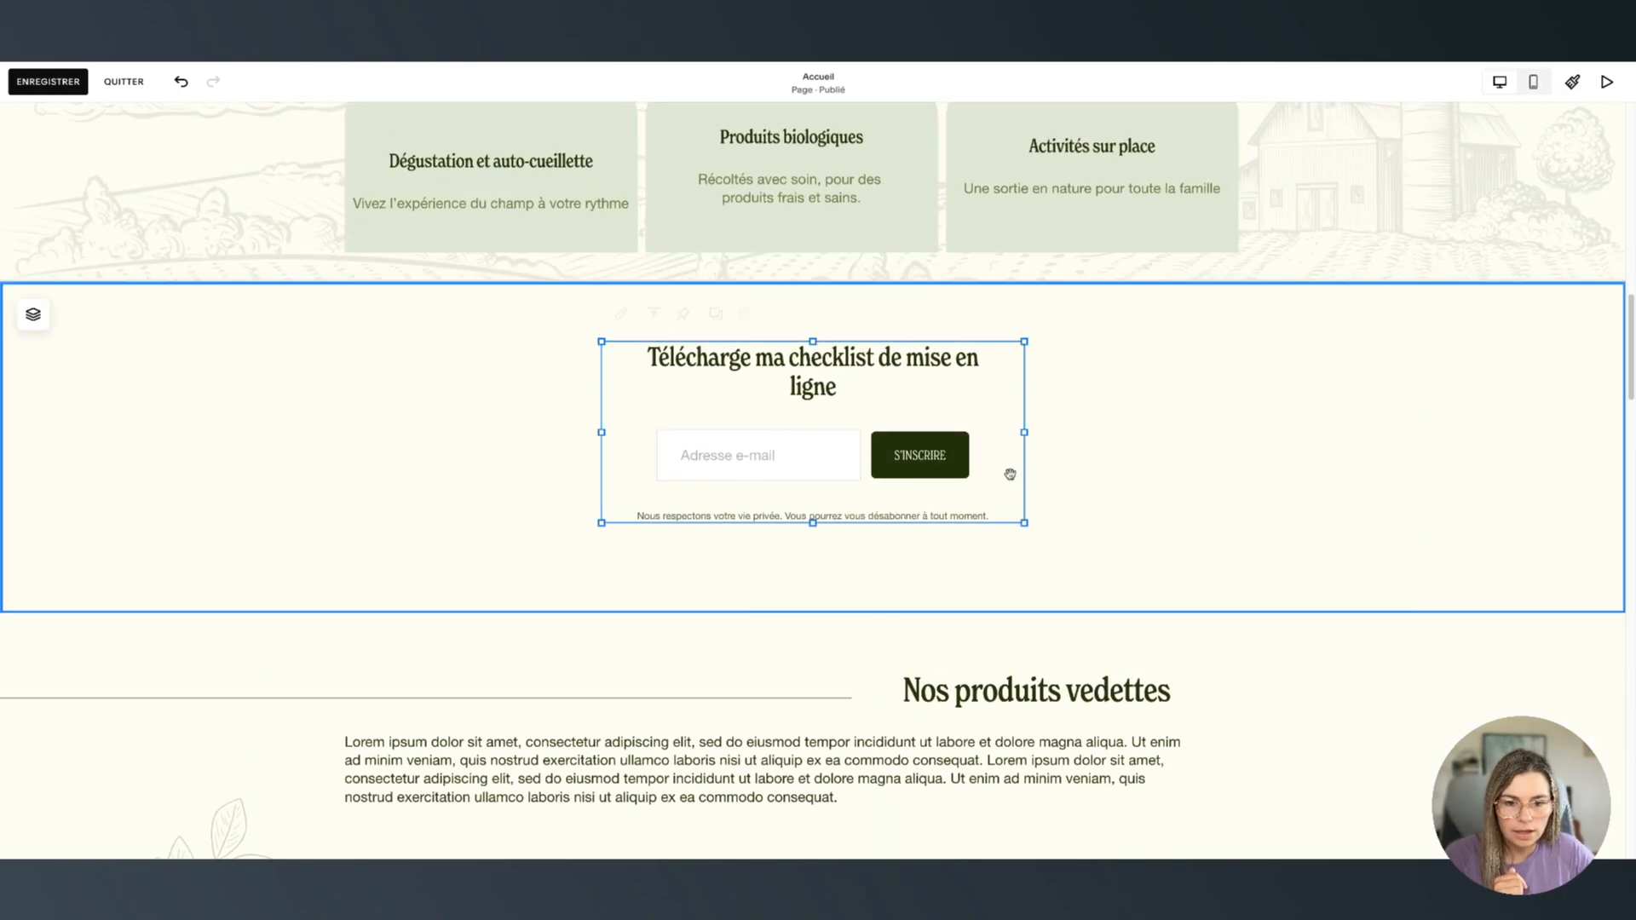
Replace the button label 'S'inscrire' with 'Télécharge la checklist' in the form's Contenu settings
double_click(816, 410)
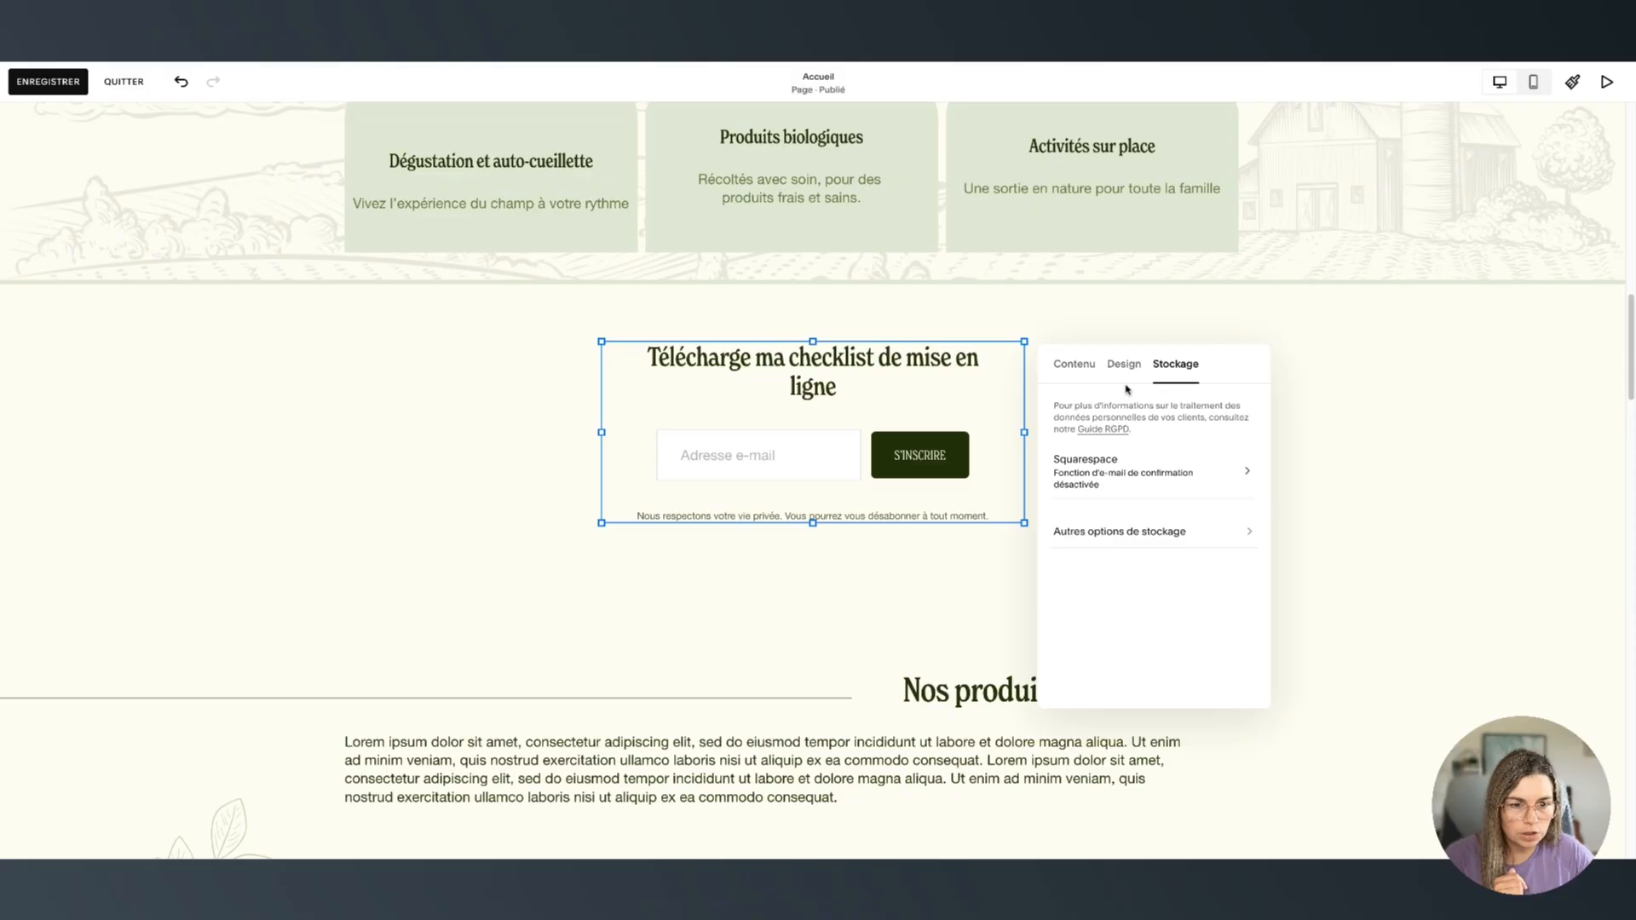
click(1087, 371)
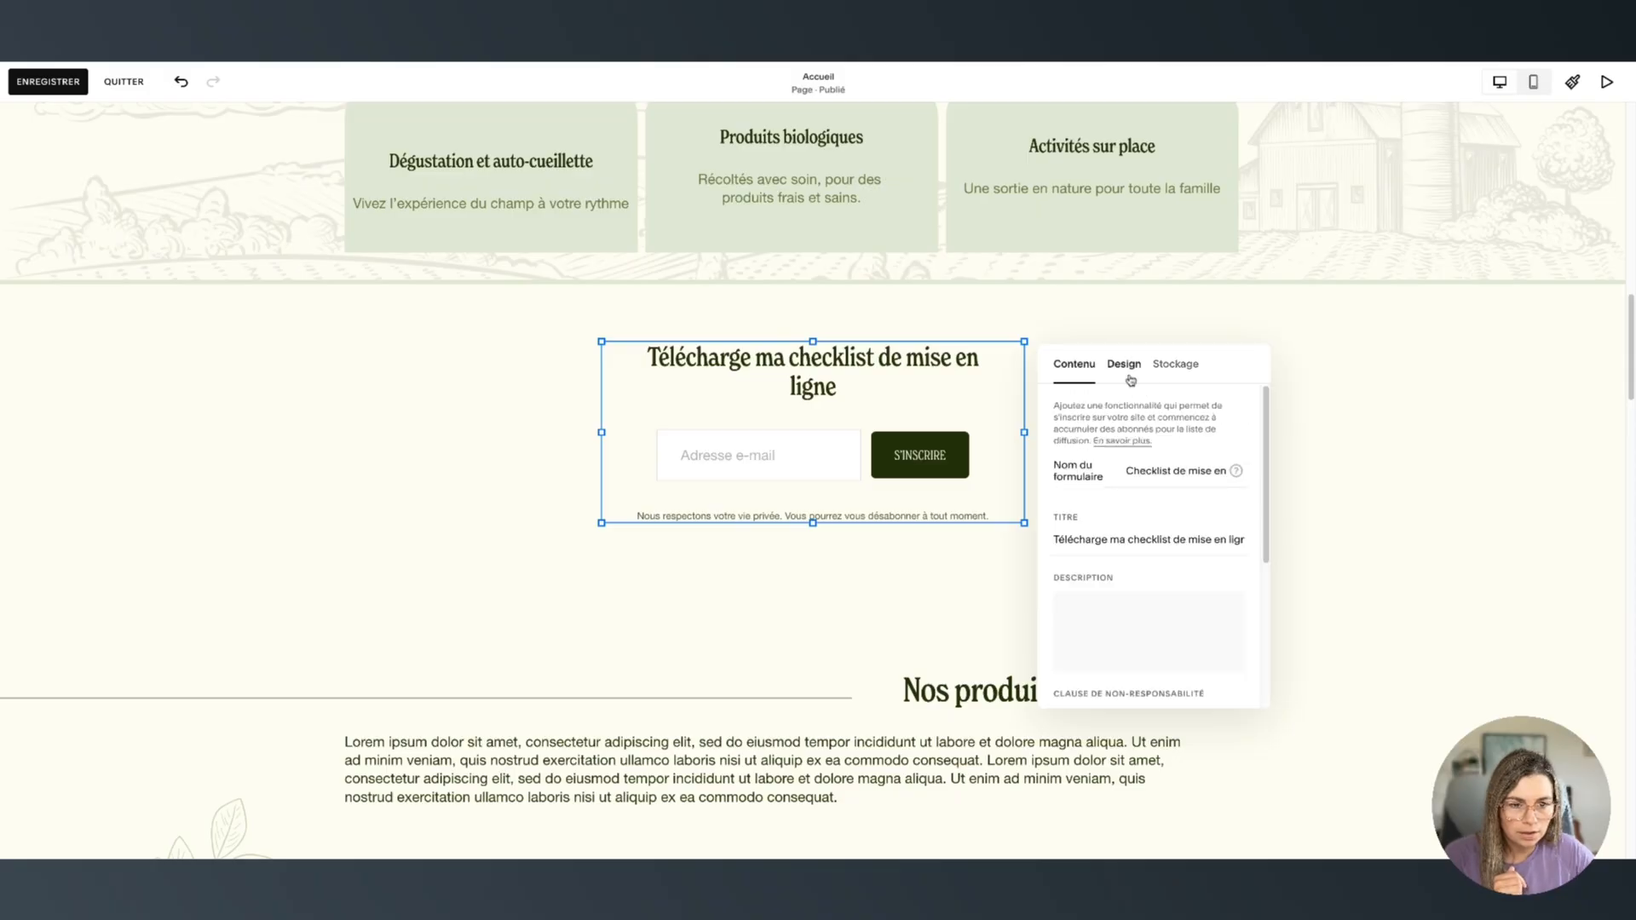
scroll(1112, 511, down, 5)
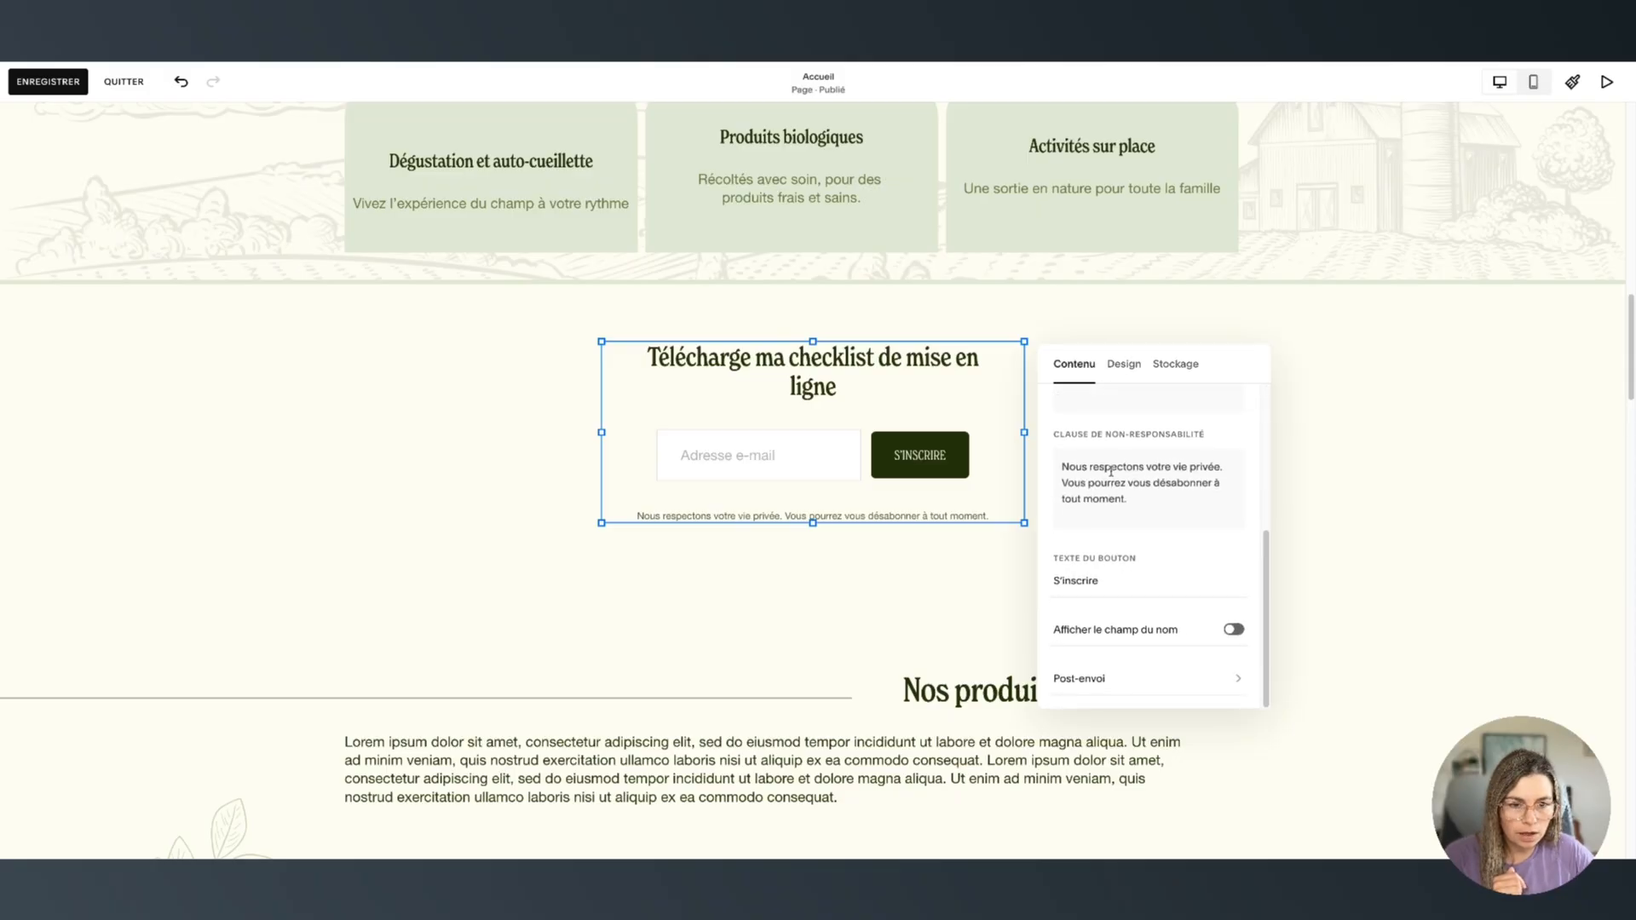
double_click(1091, 586)
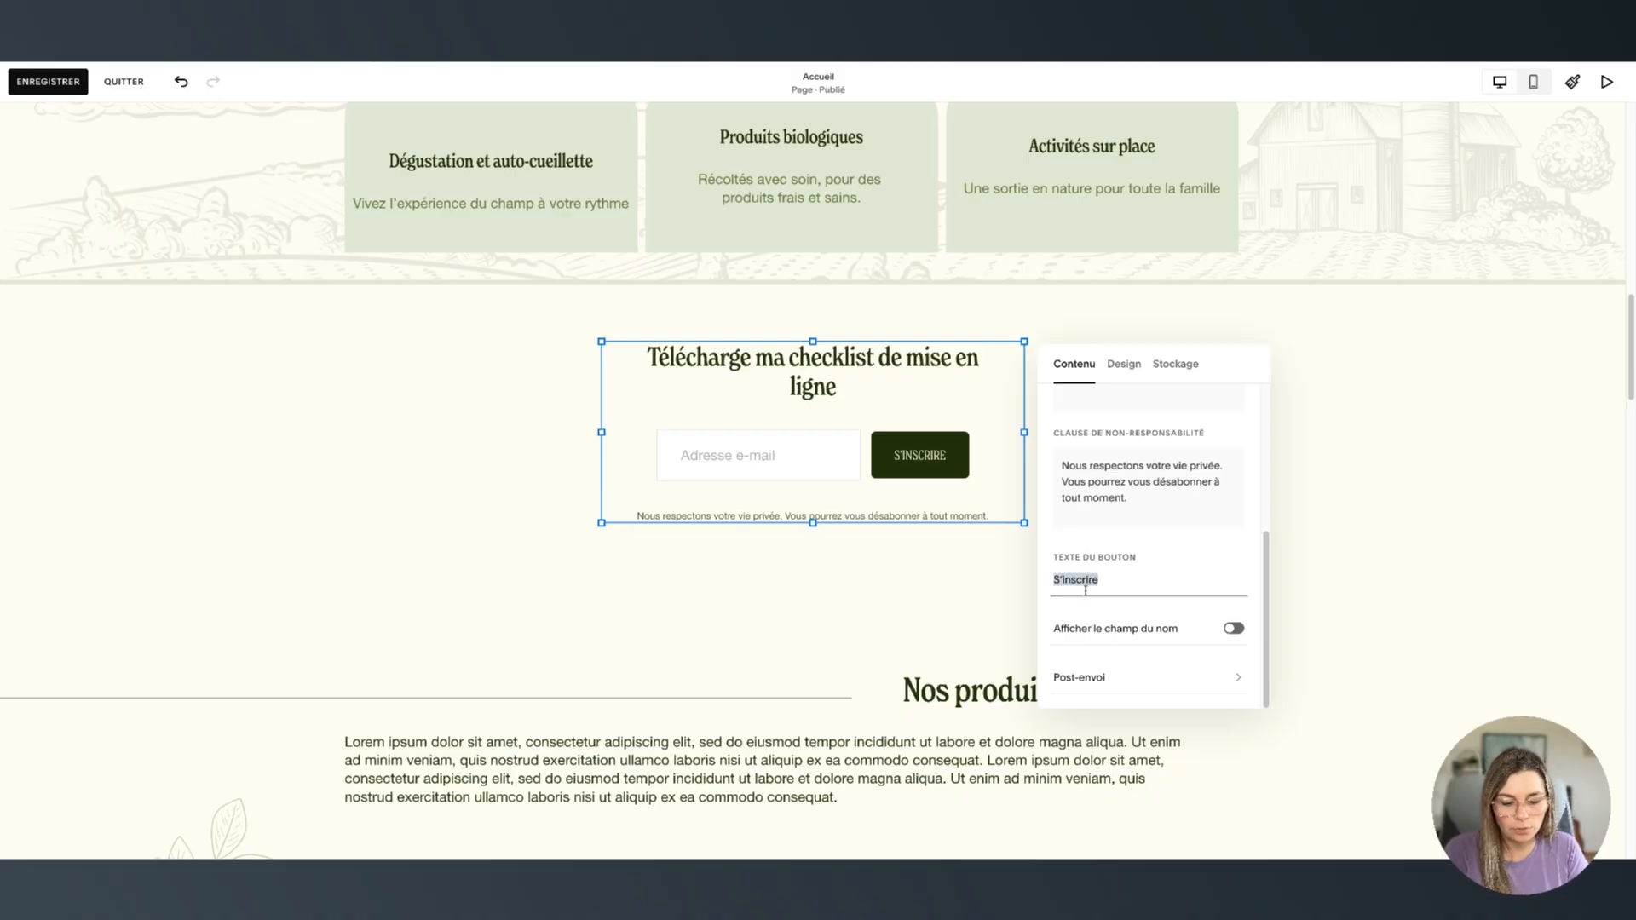
text(Té)
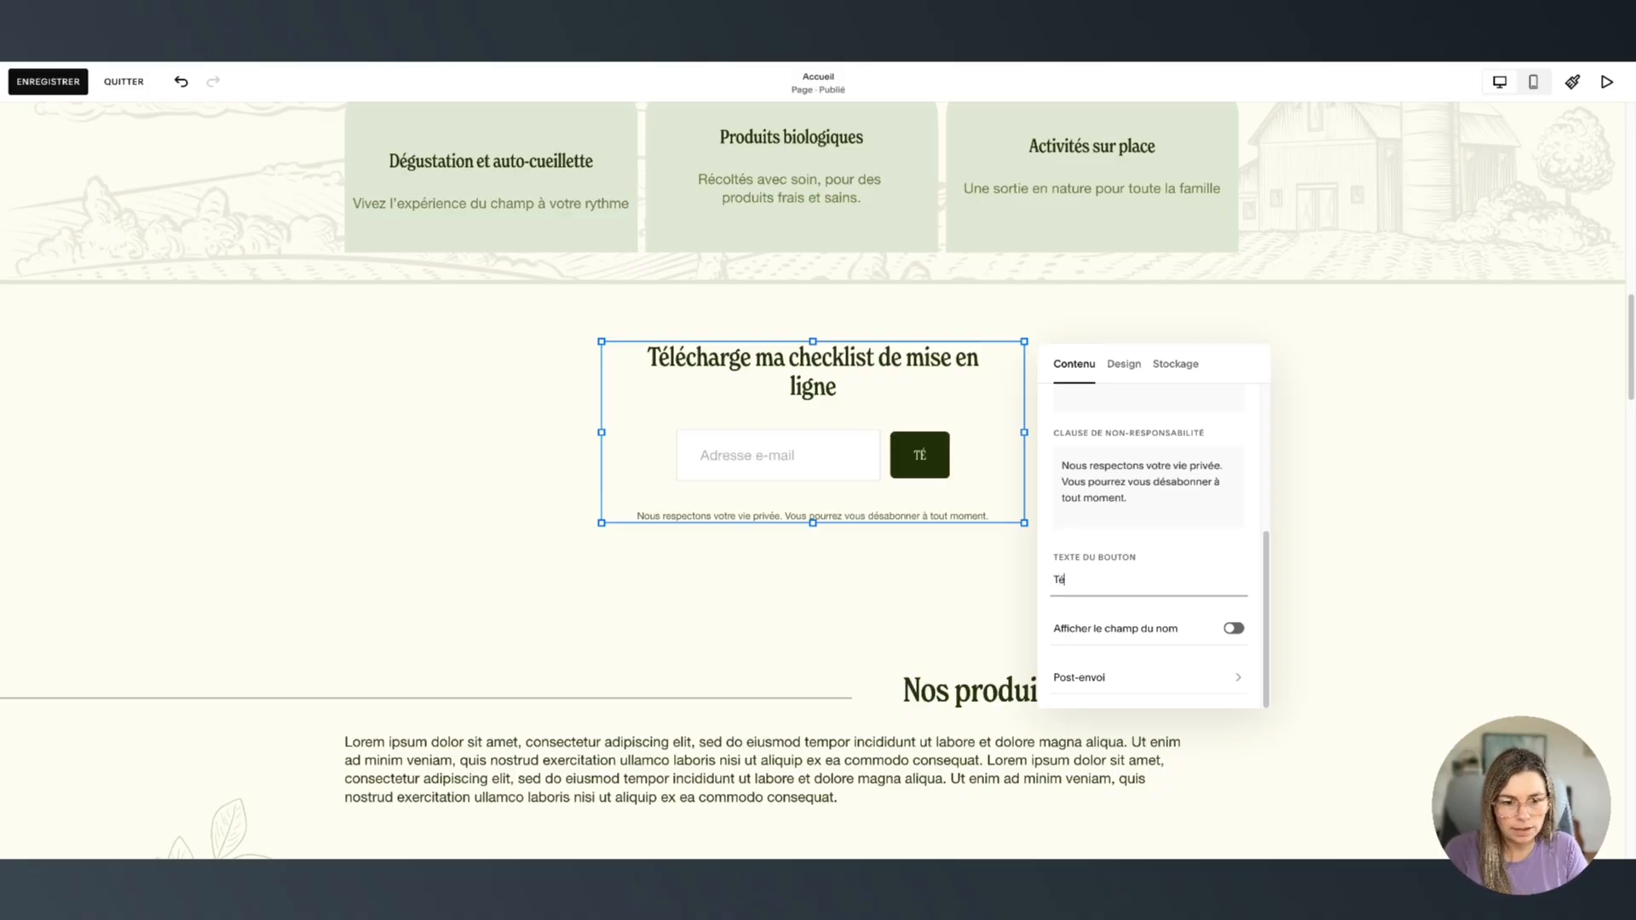
text(lécharge la checklist)
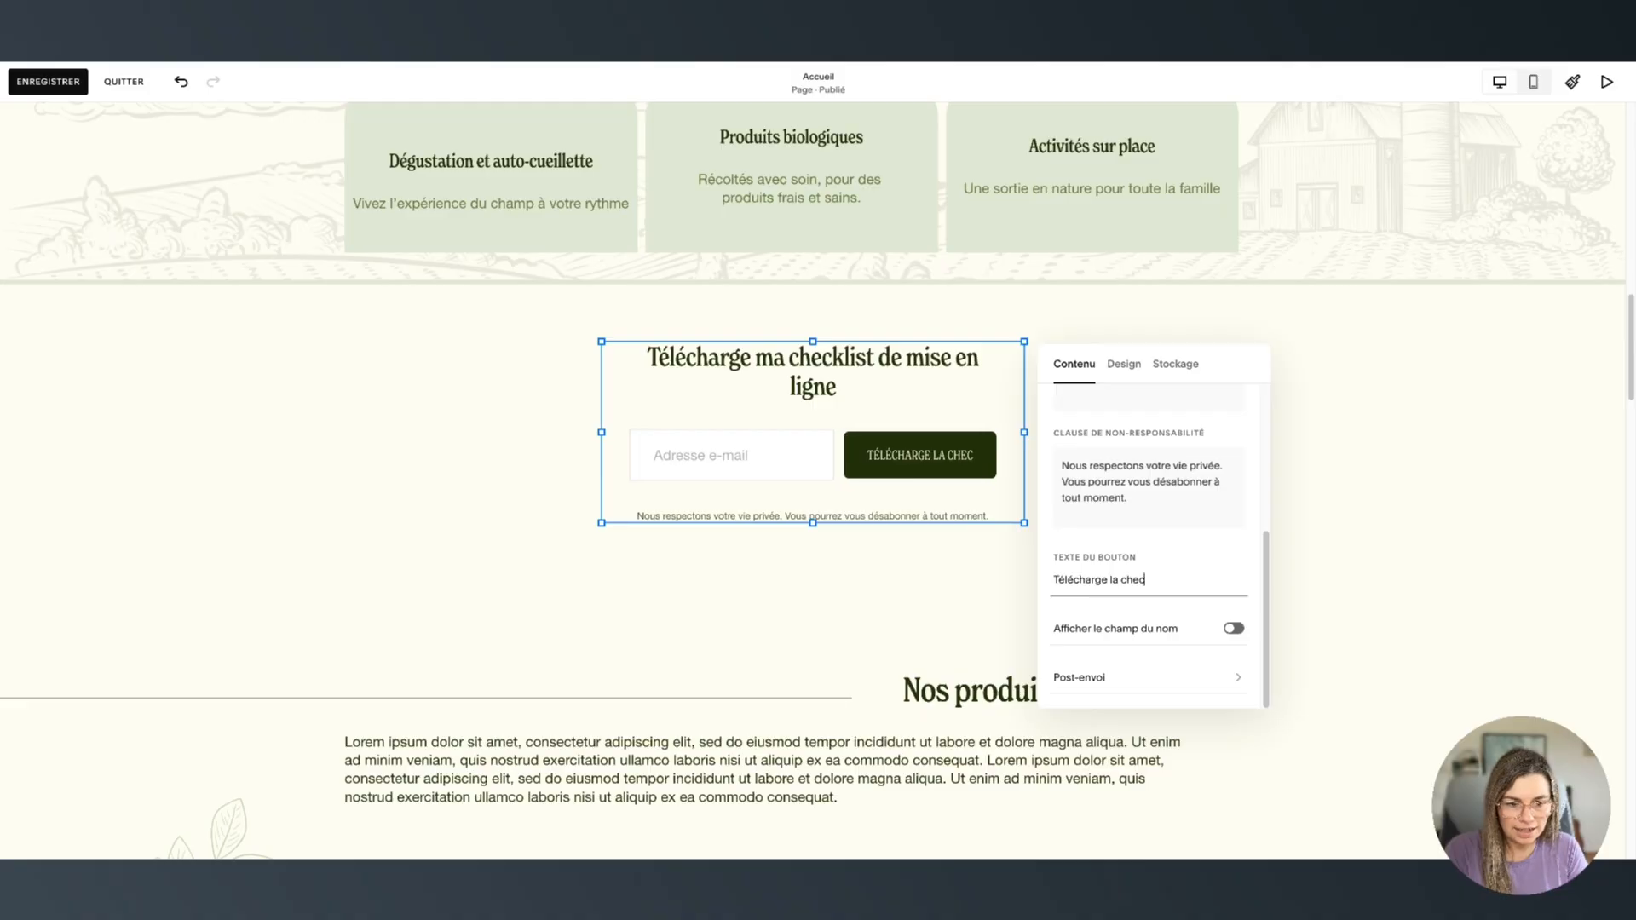
click(1123, 550)
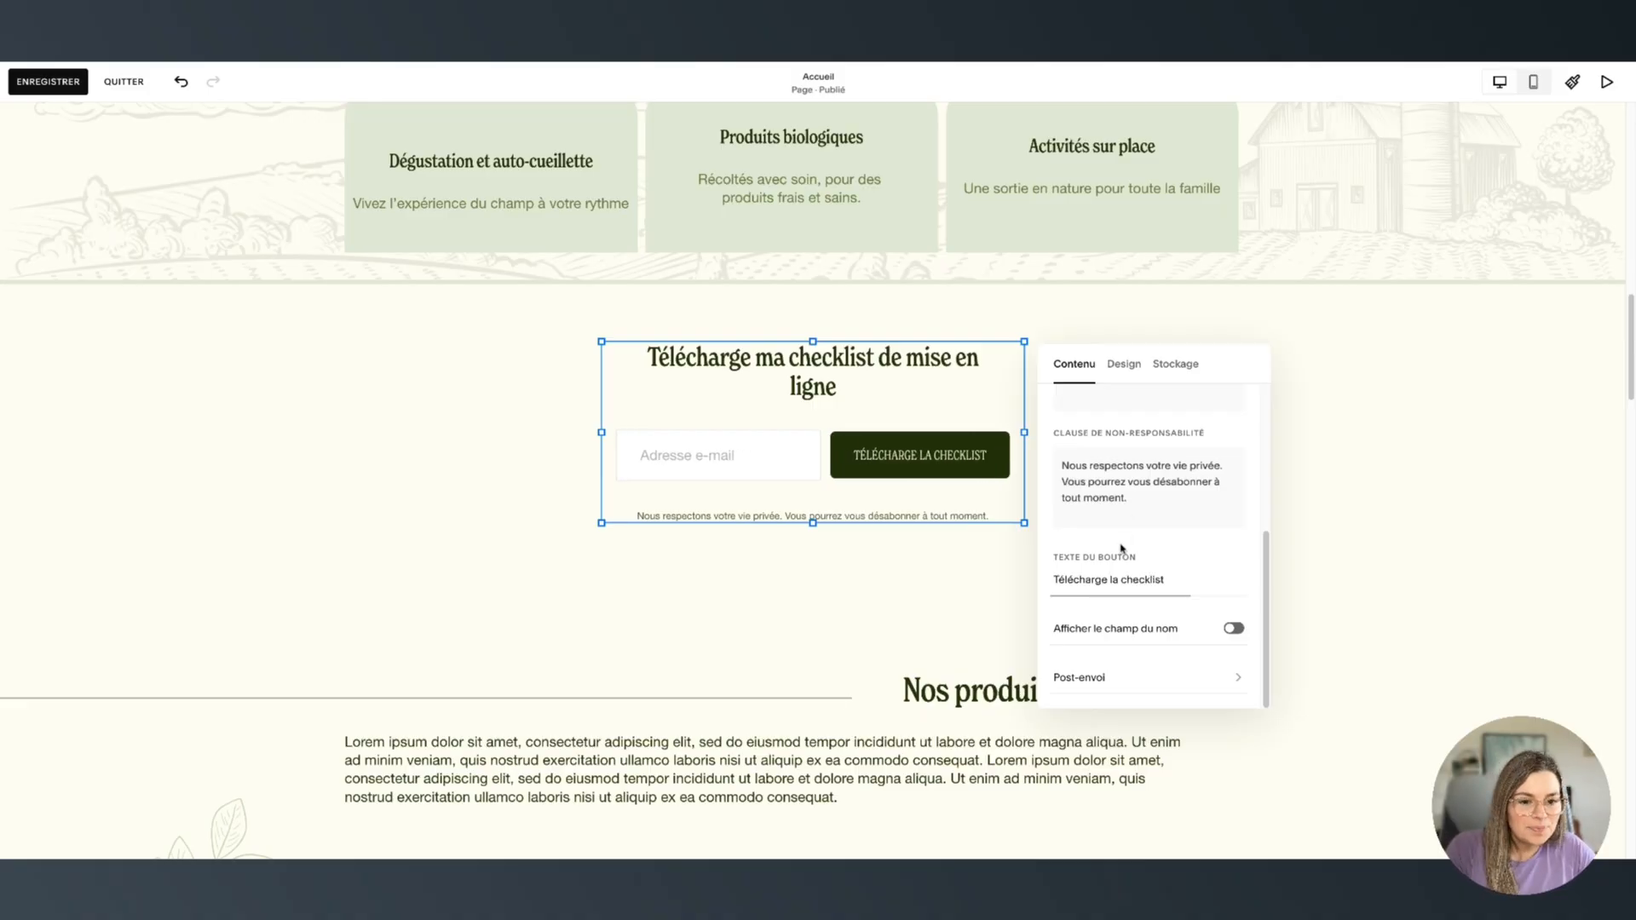
click(1233, 628)
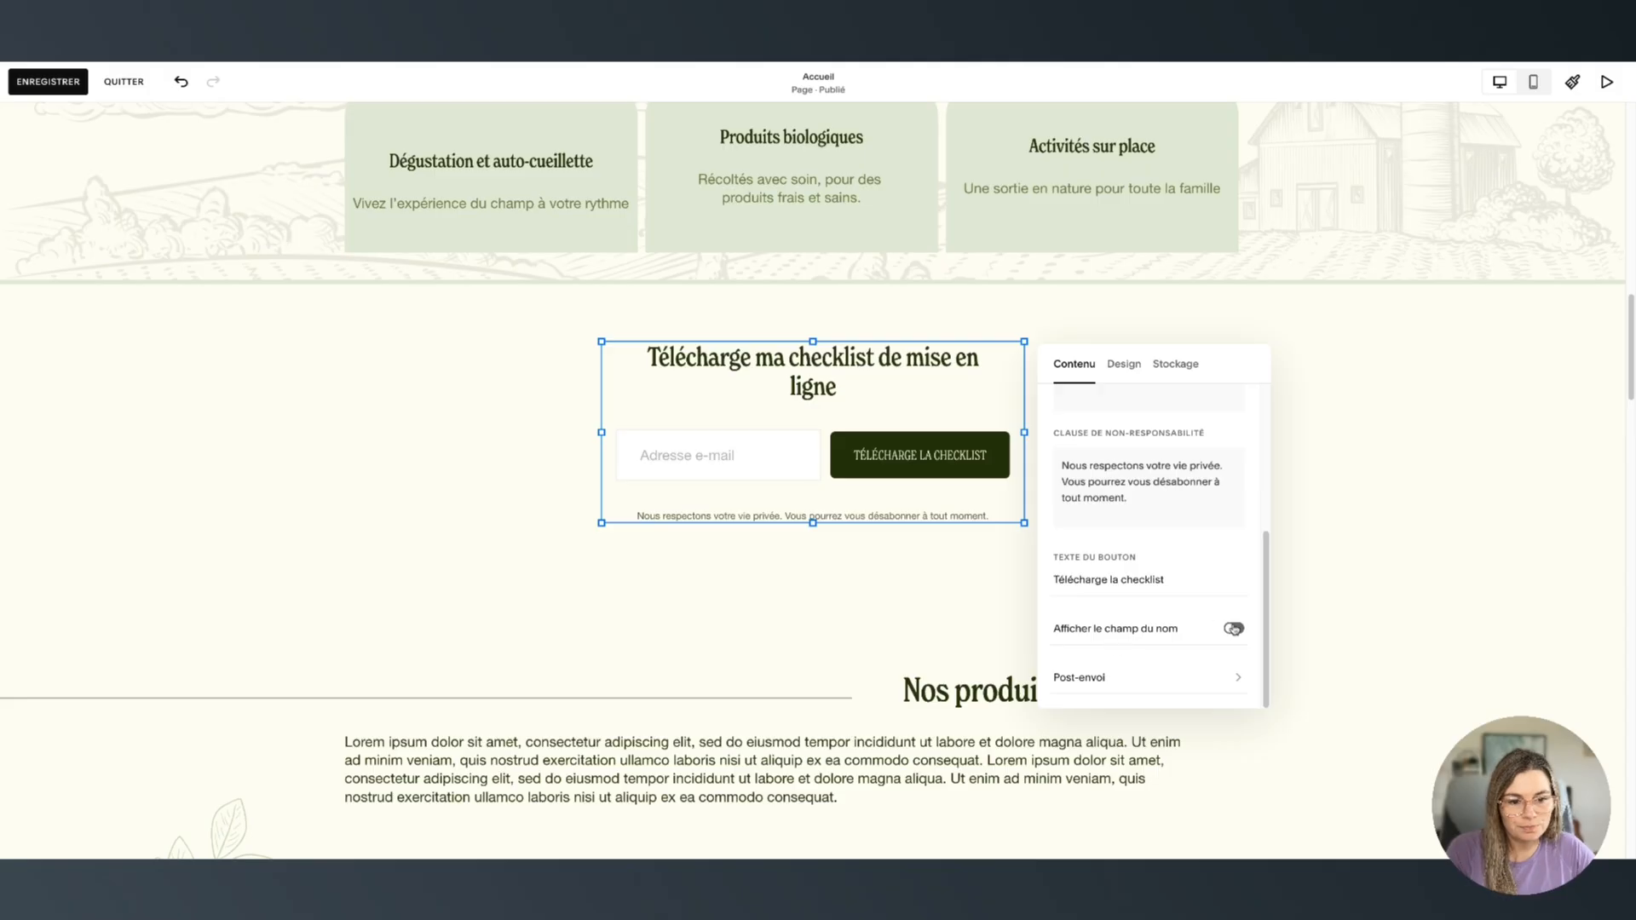
scroll(1233, 635, down, 1)
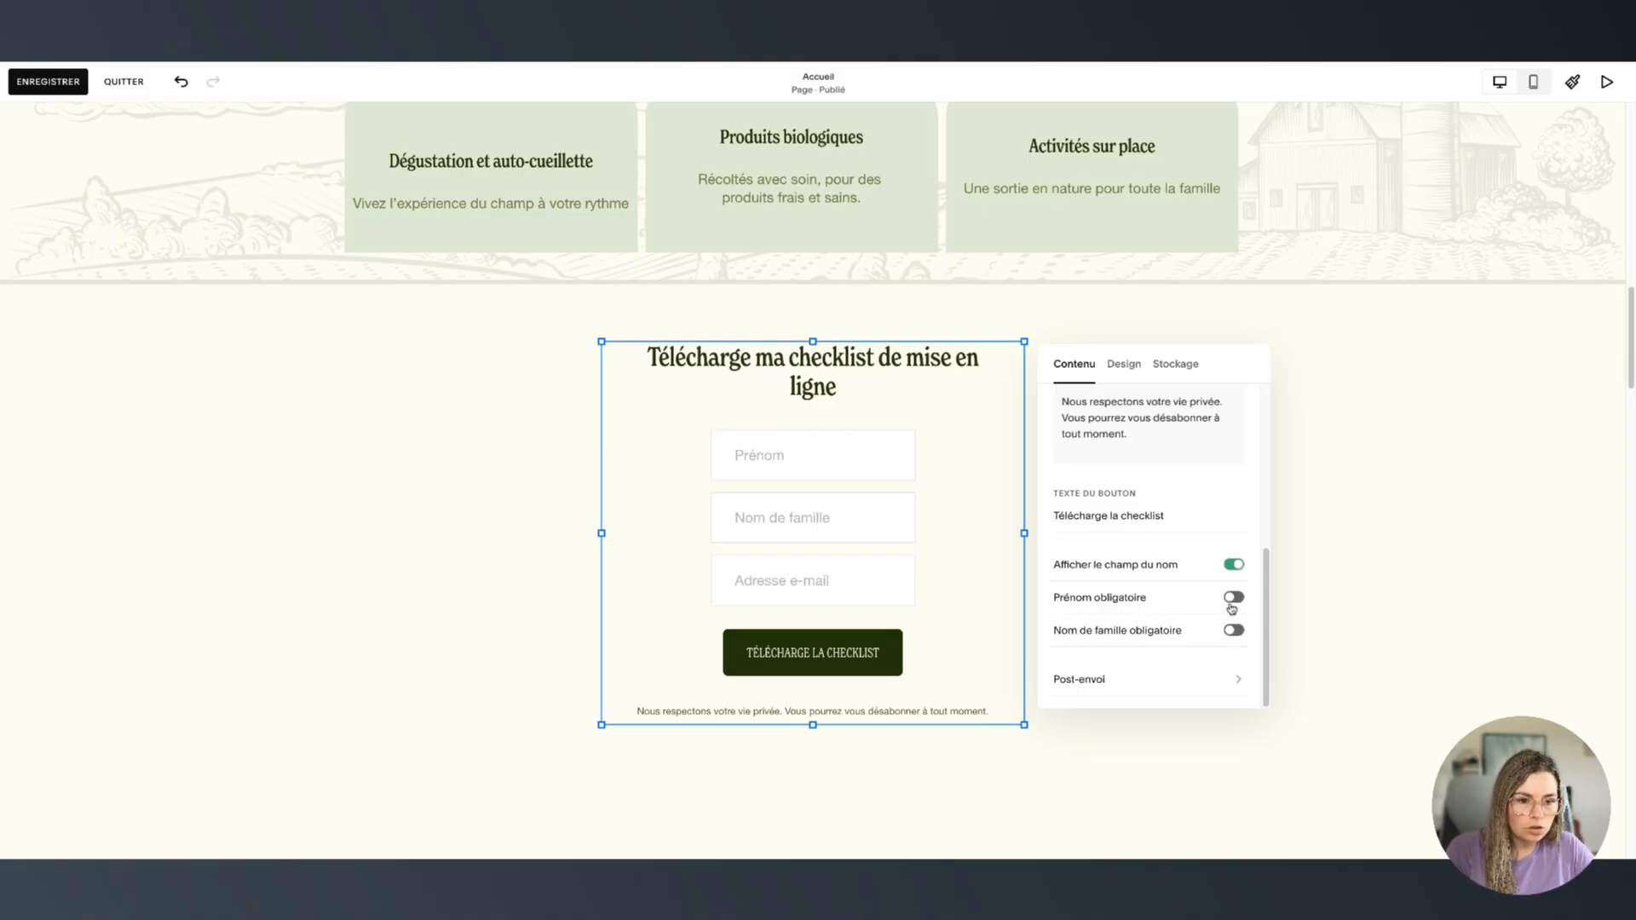
click(1233, 606)
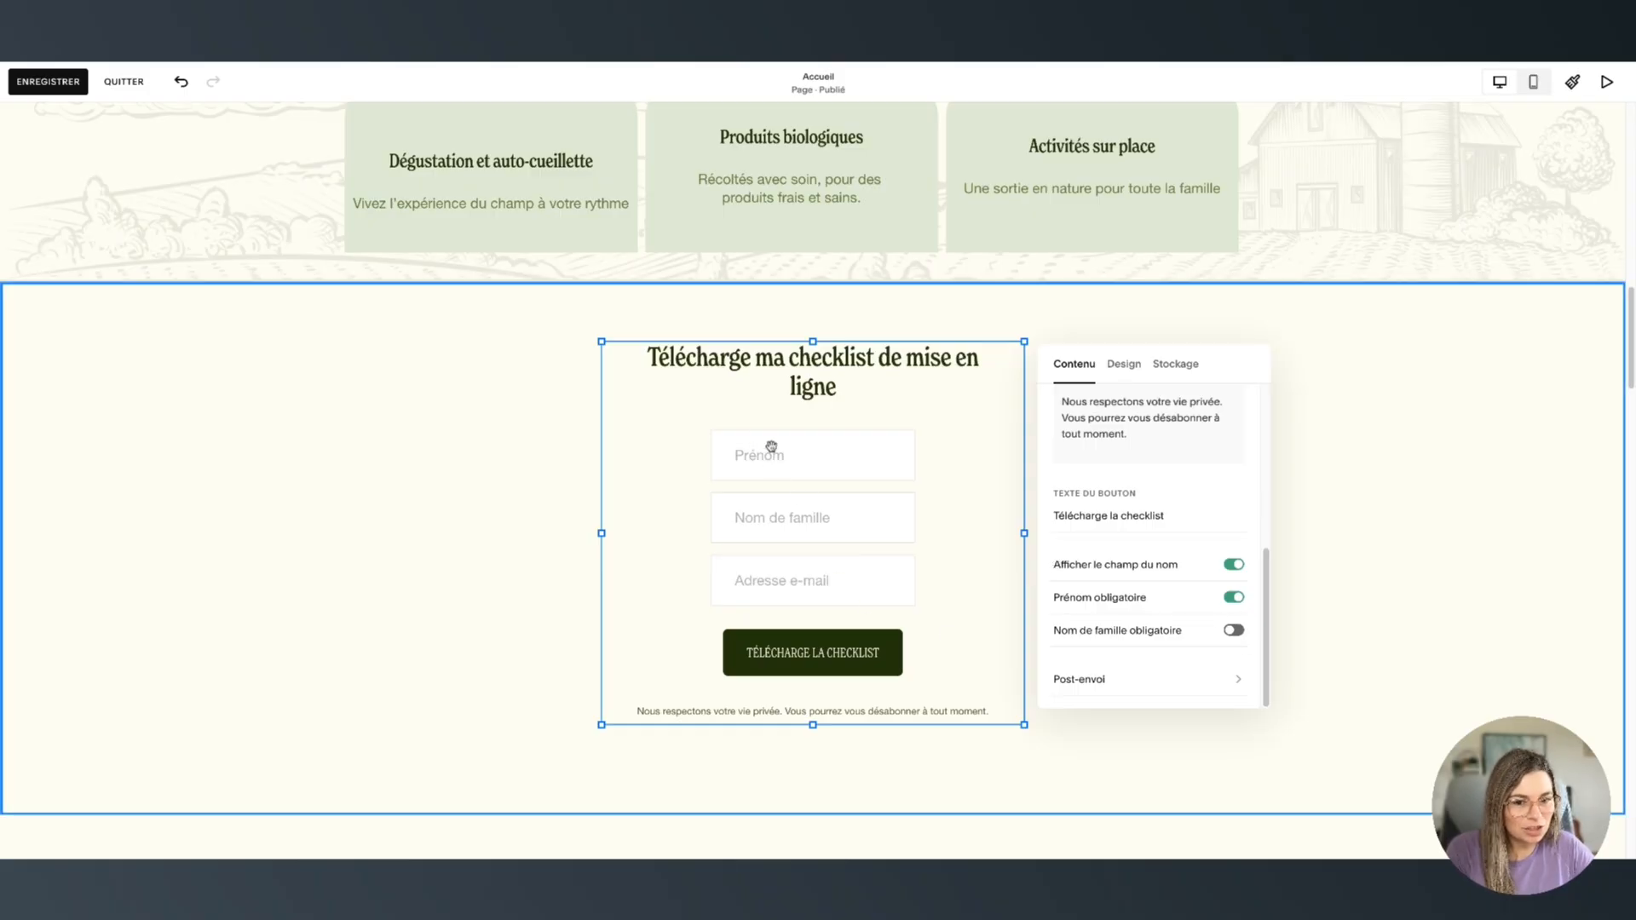
scroll(1223, 634, down, 1)
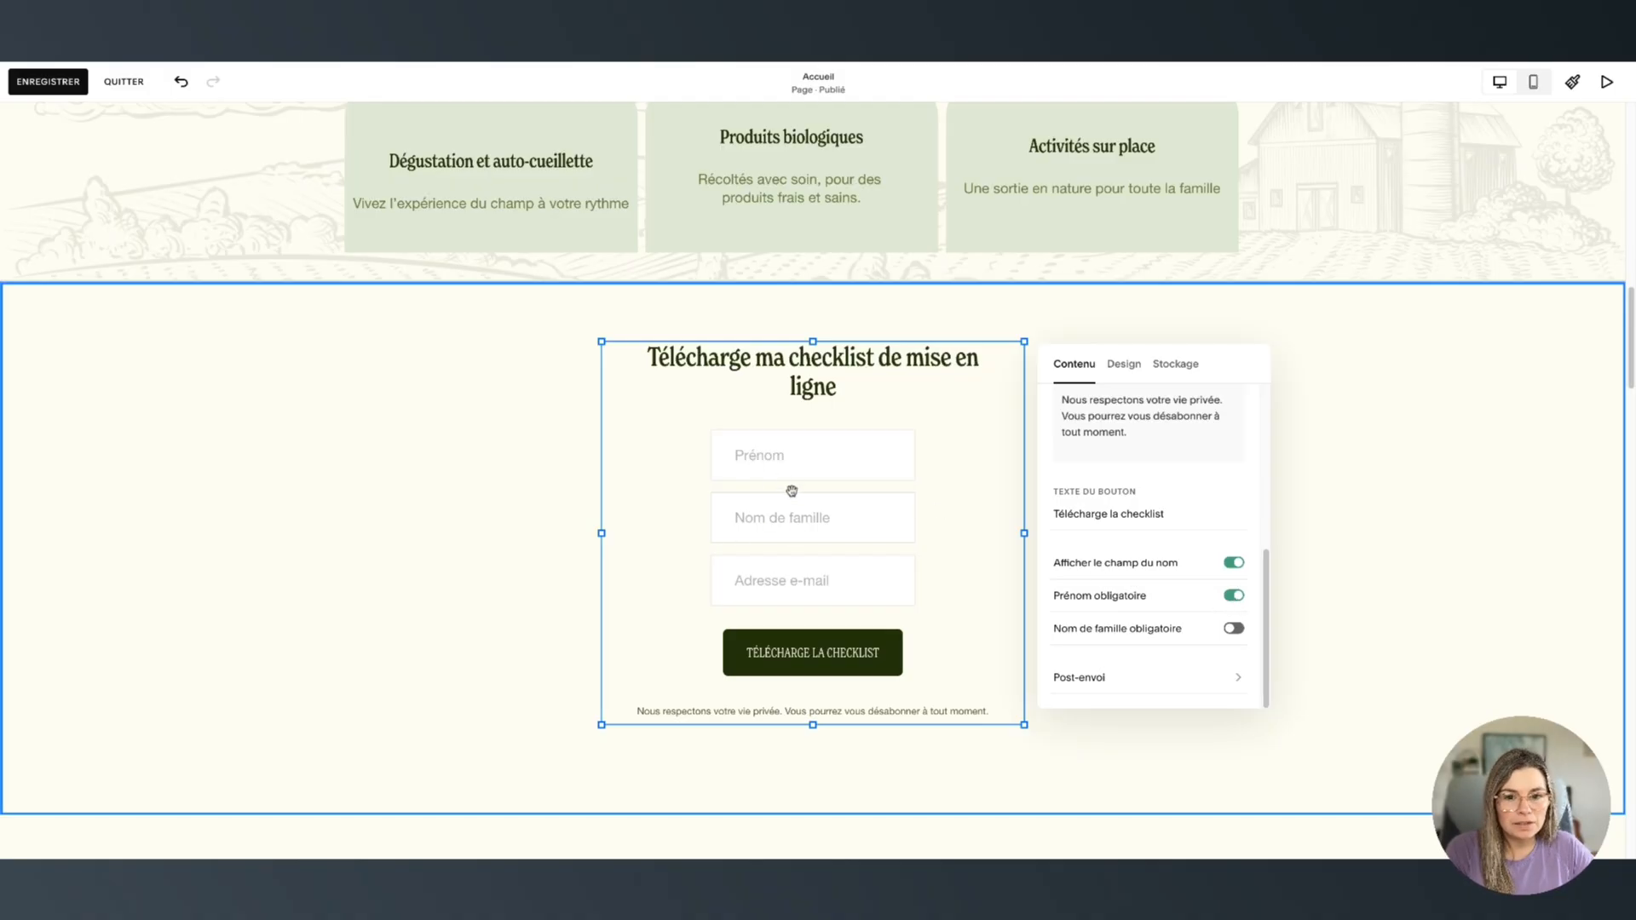
click(1234, 596)
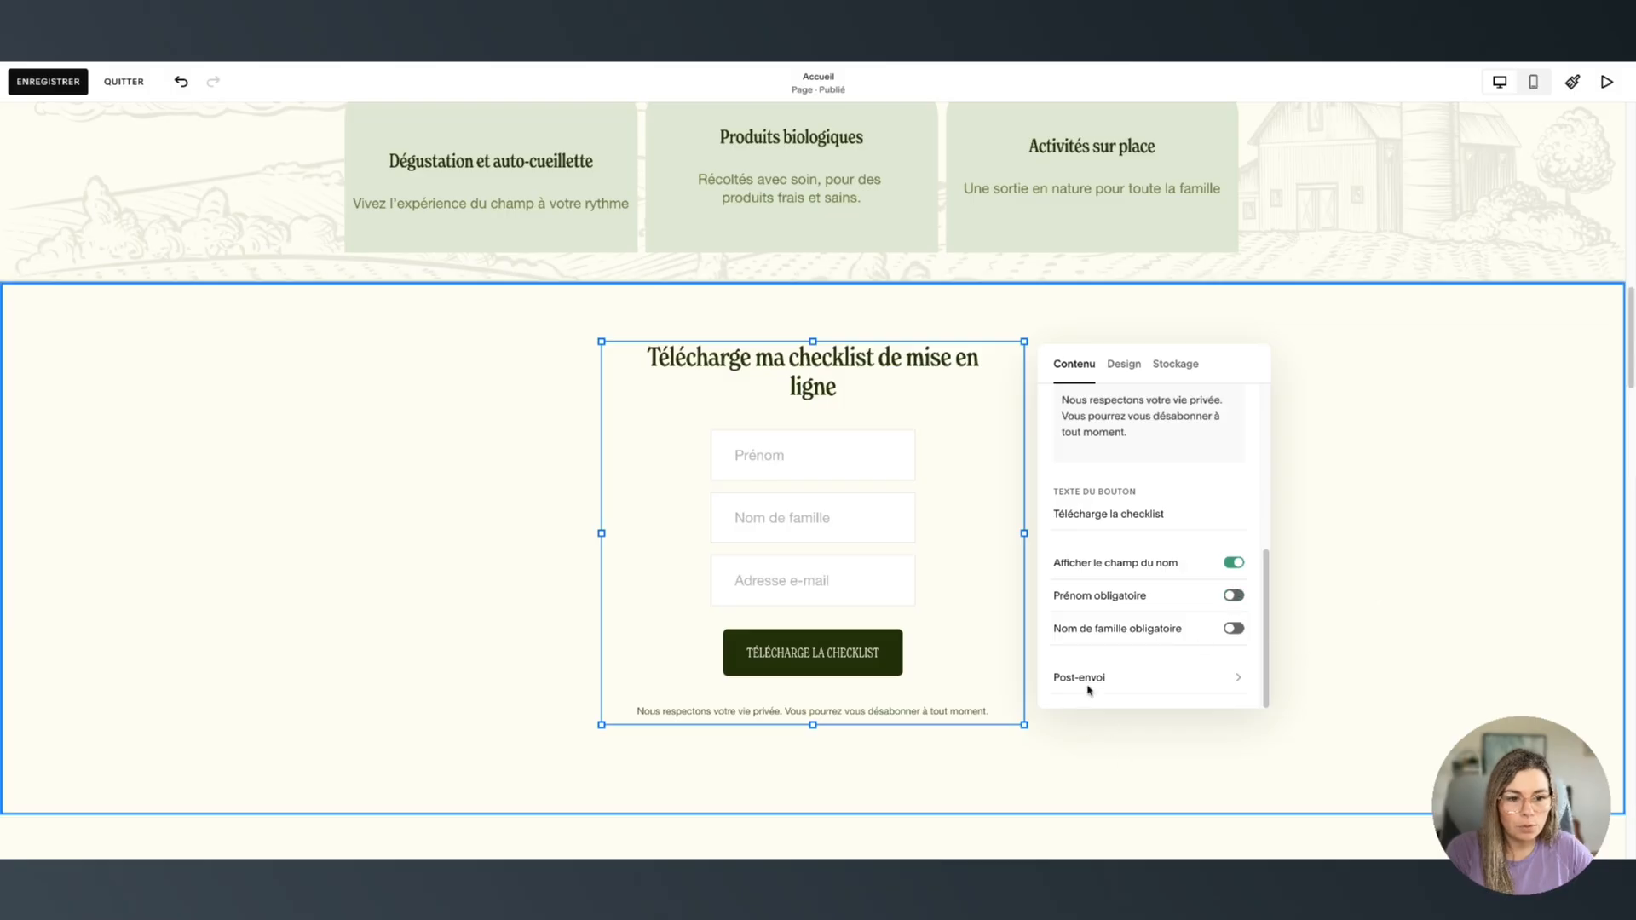
click(1232, 563)
click(1244, 630)
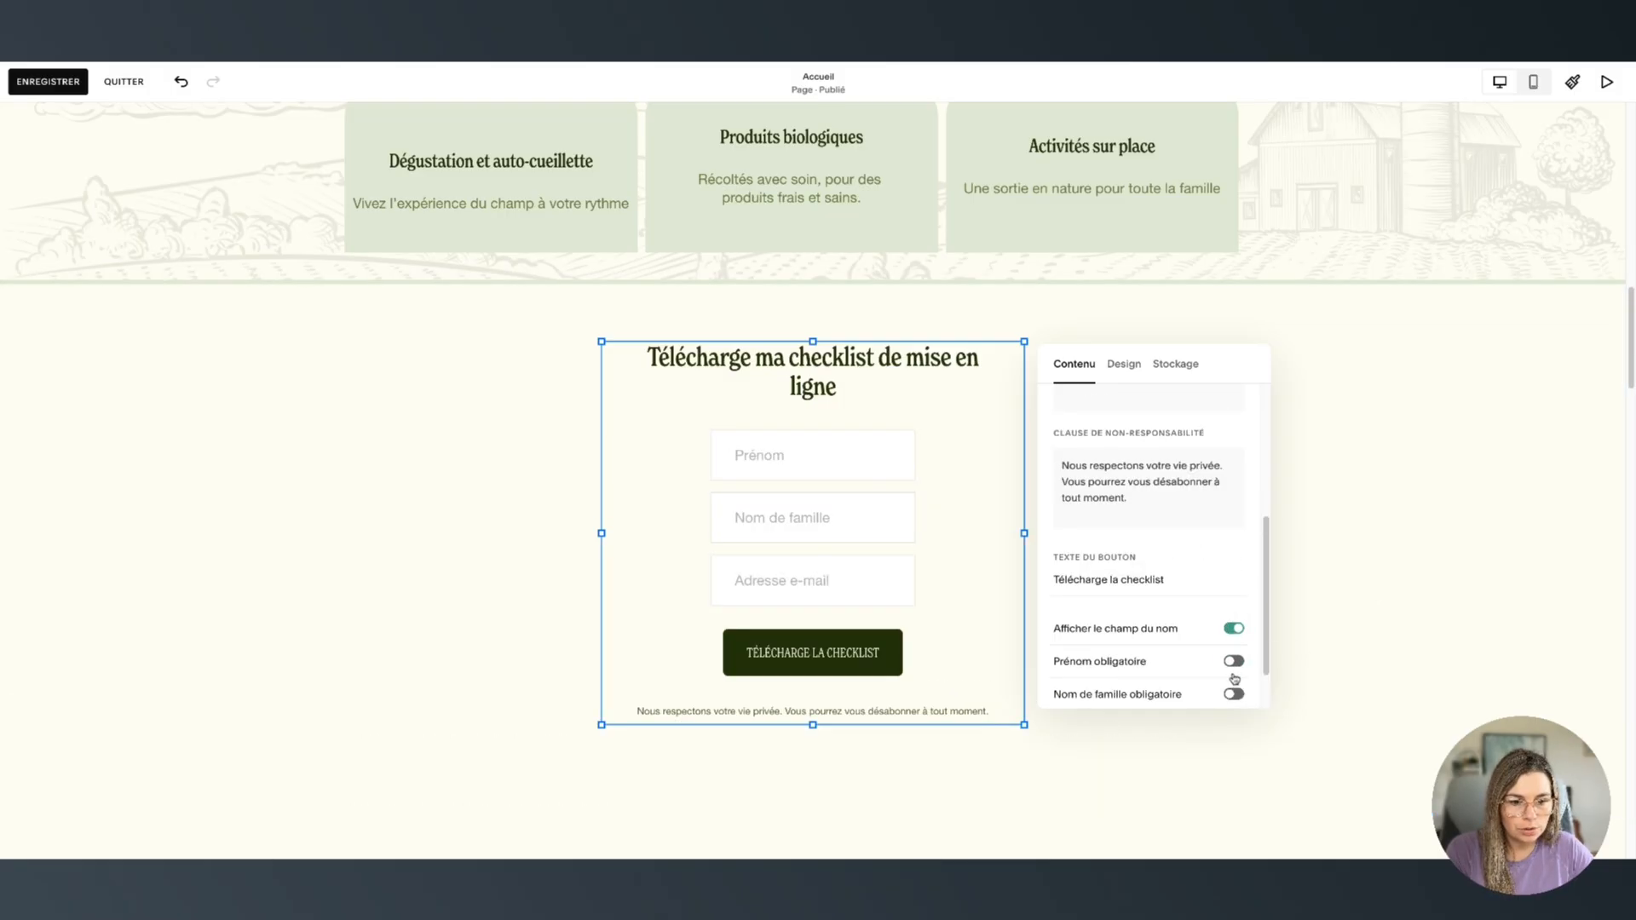
scroll(1234, 677, down, 1)
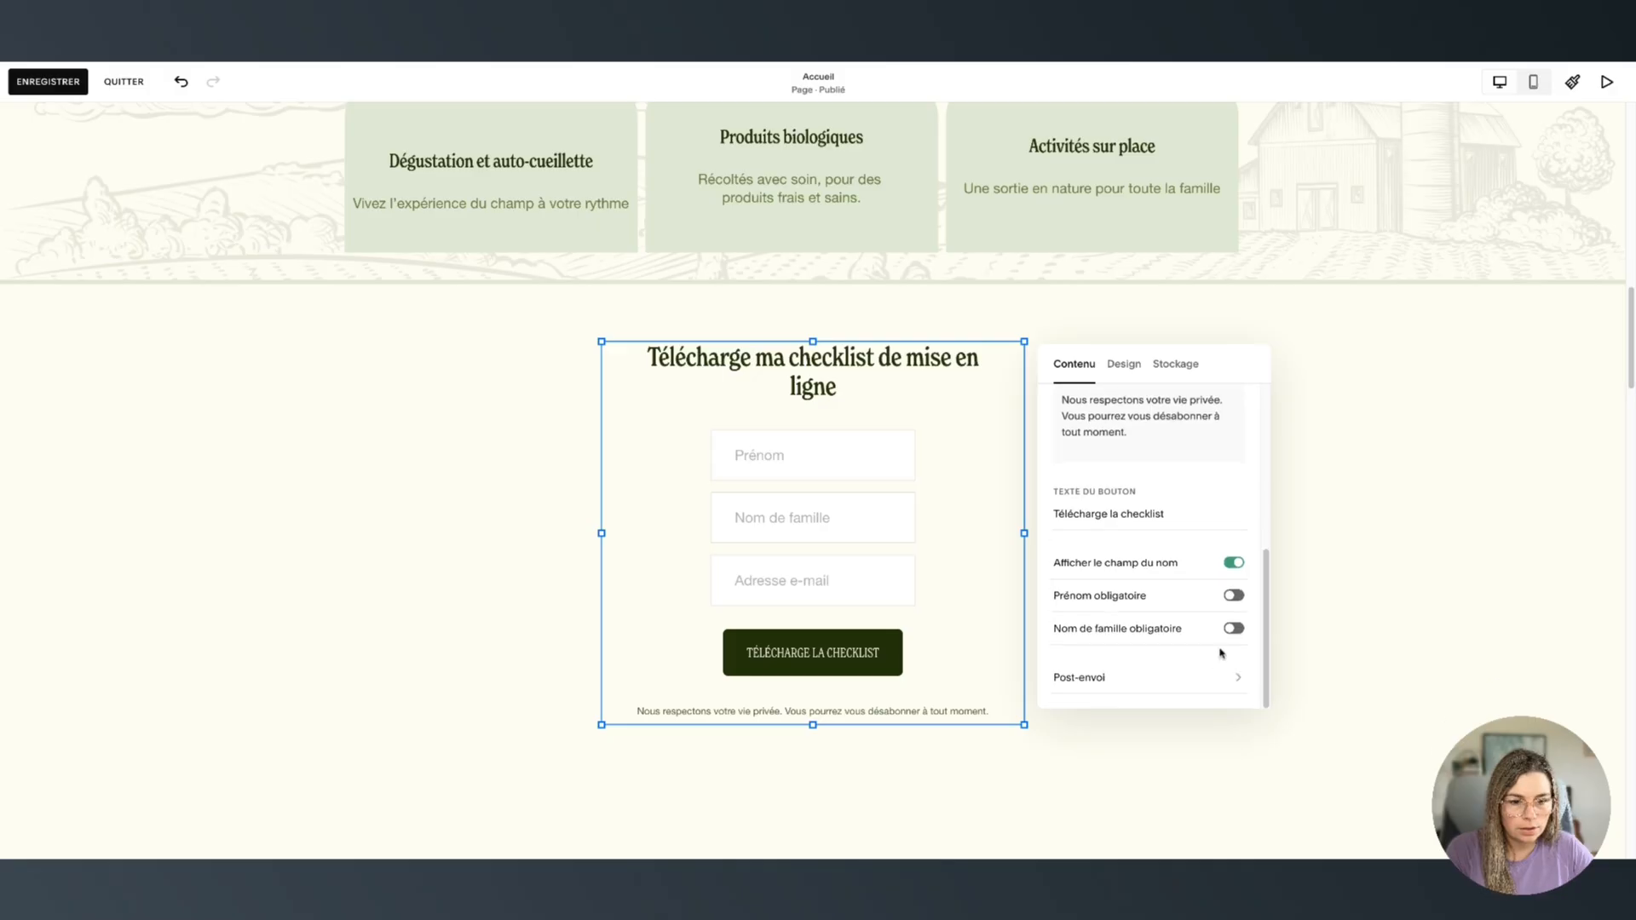
click(1233, 564)
click(1232, 629)
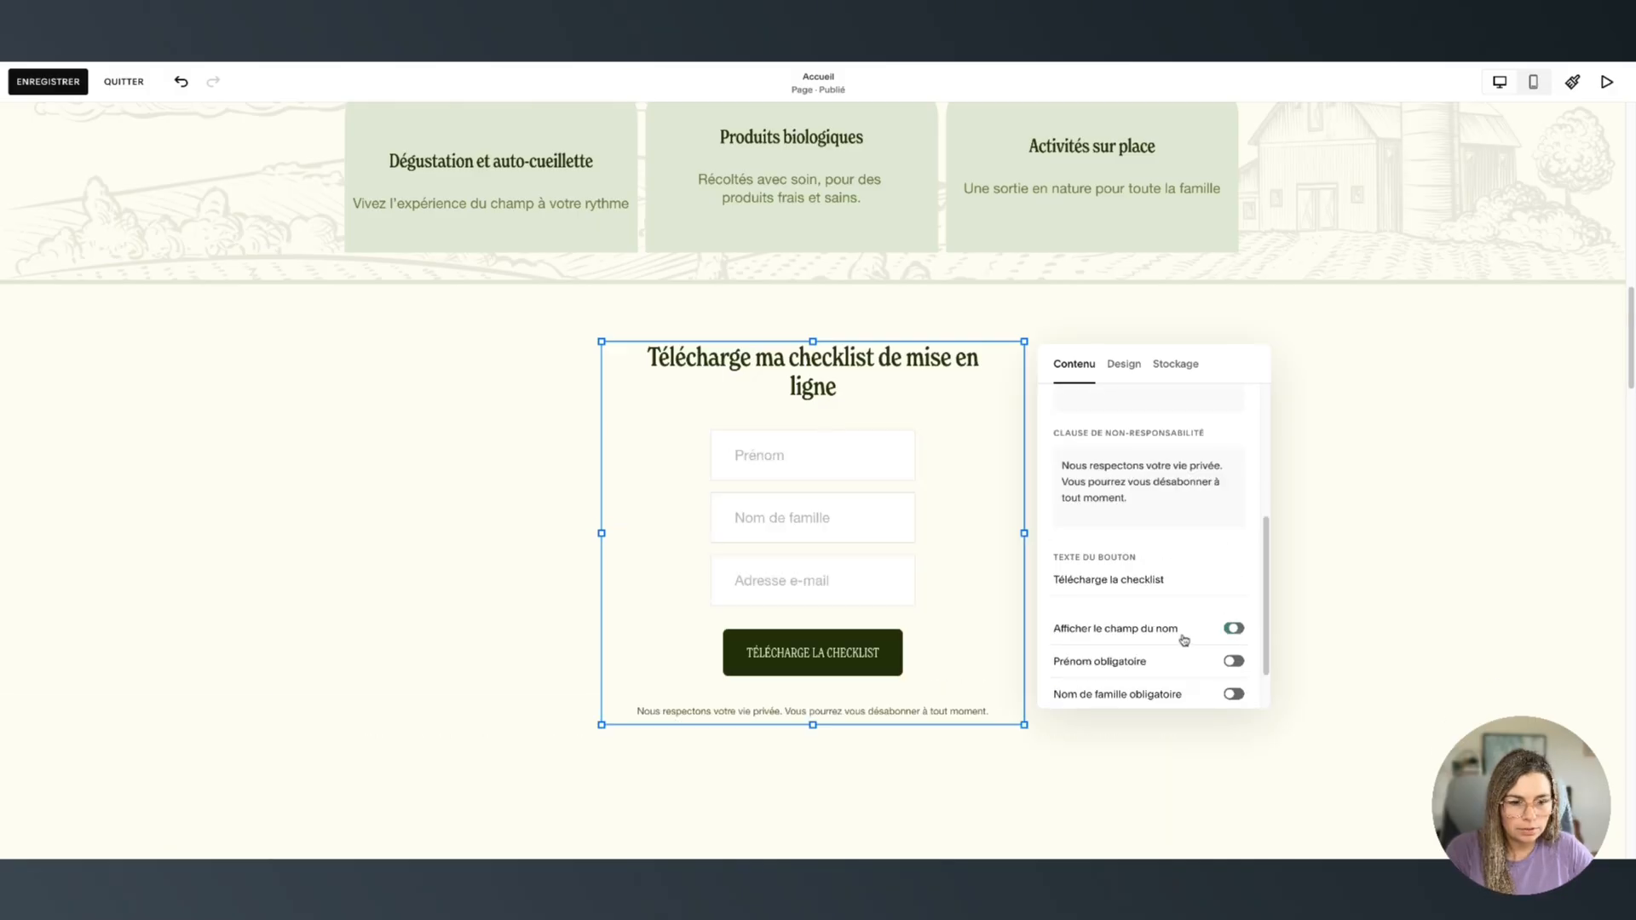
click(1232, 628)
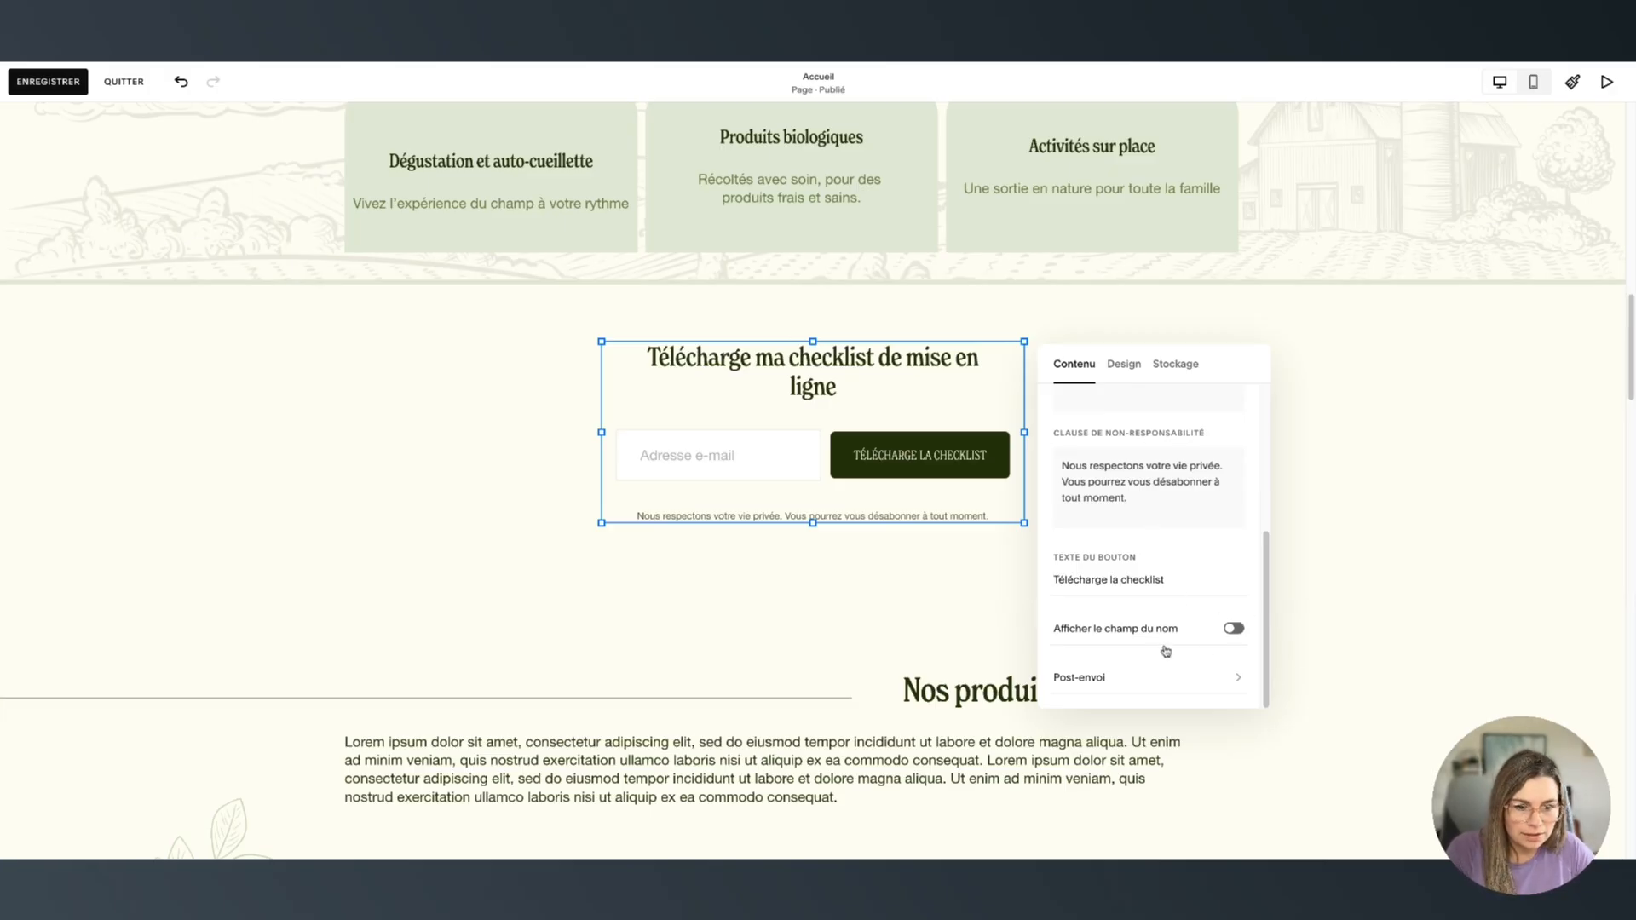
In Post-envoi, keep the 'Merci !' message, pick the Redirection option, and close the form settings
click(1076, 689)
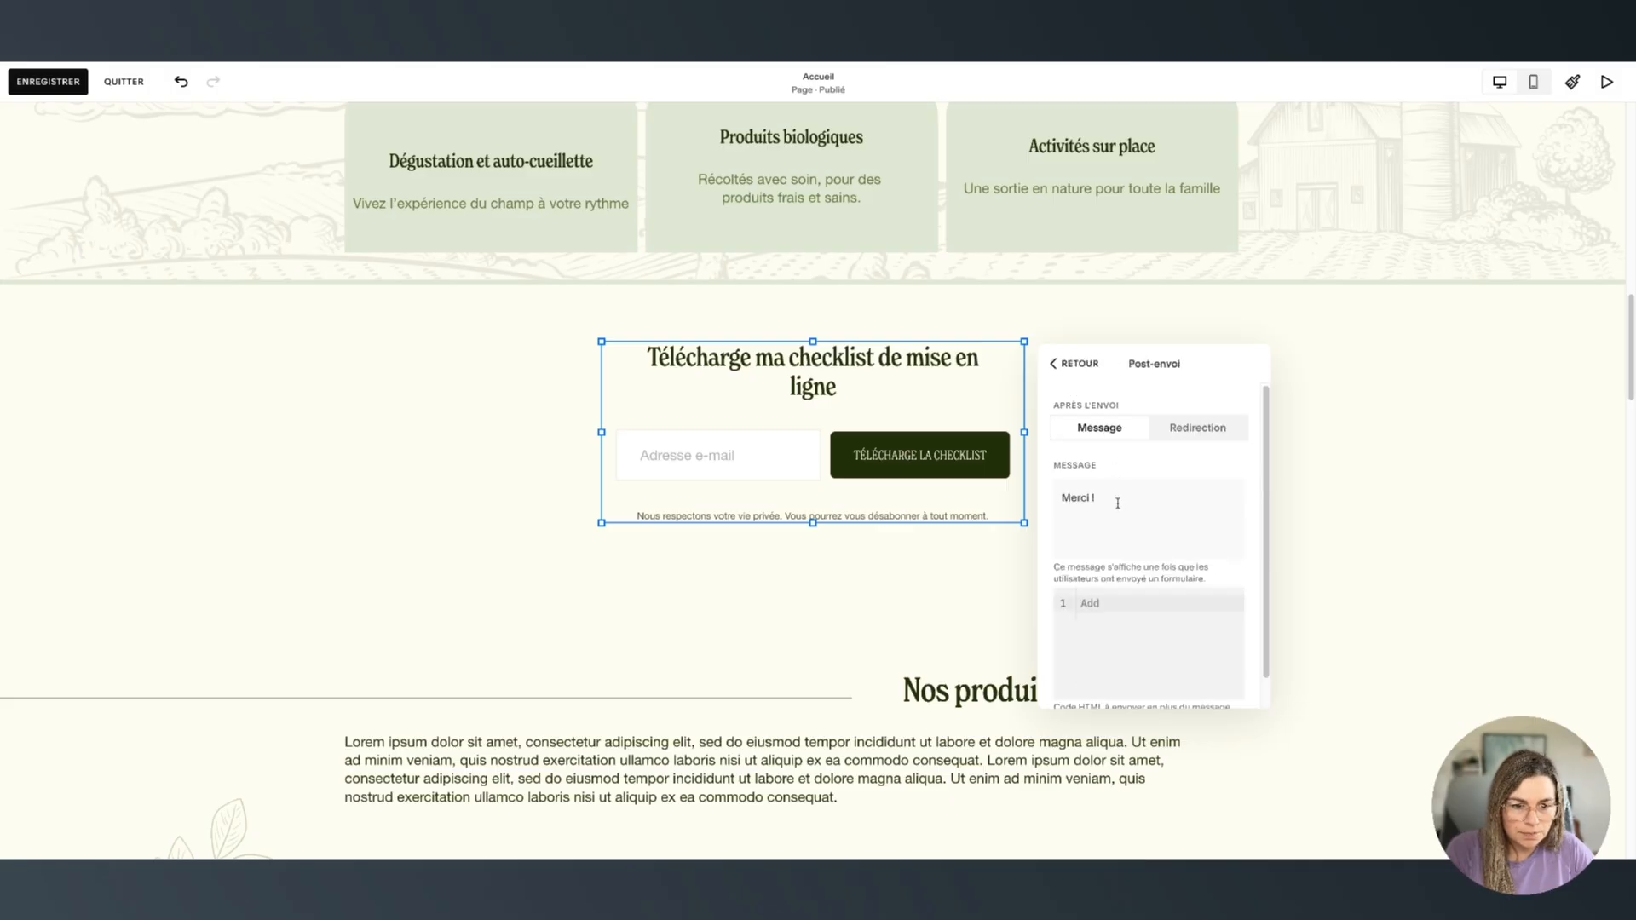
triple_click(1116, 501)
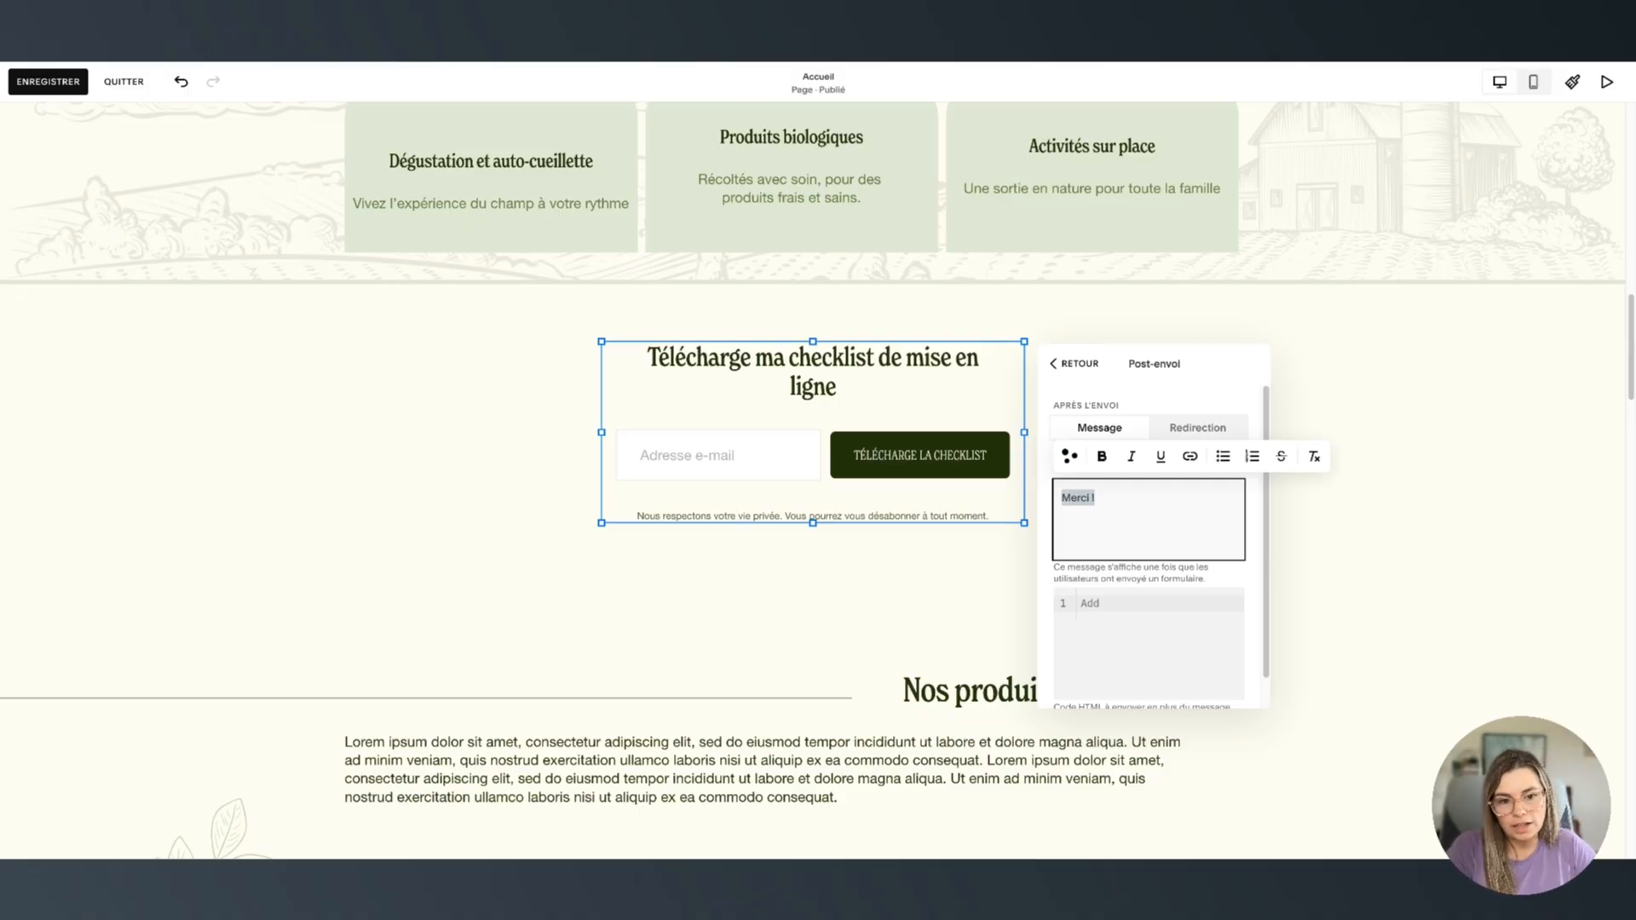
click(1112, 506)
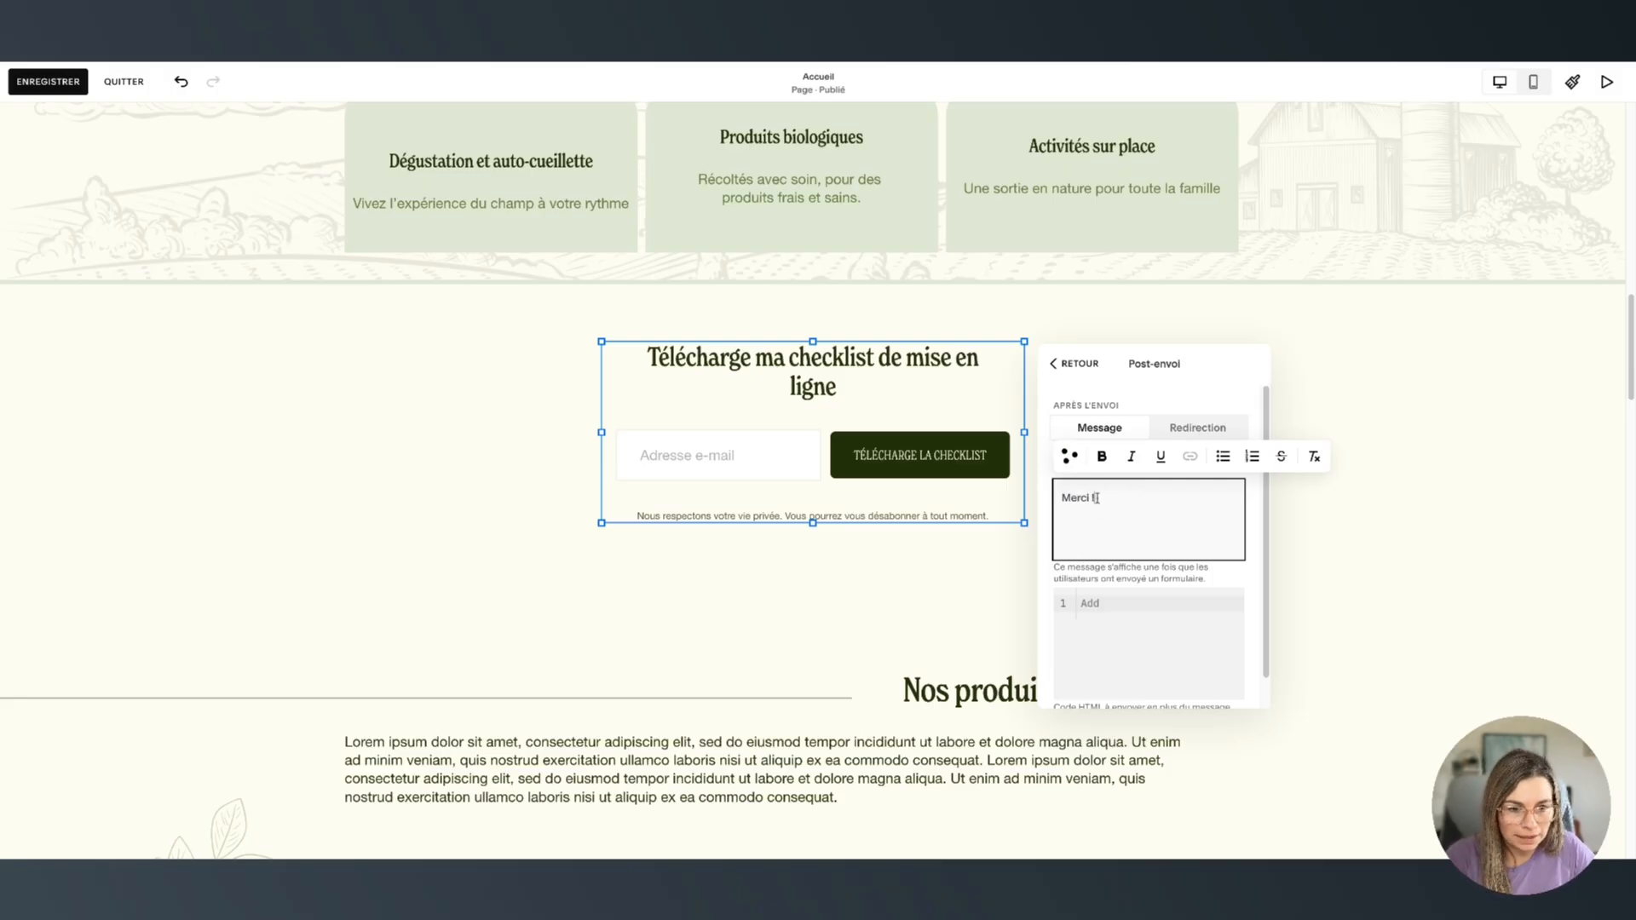
drag(1099, 497, 1058, 497)
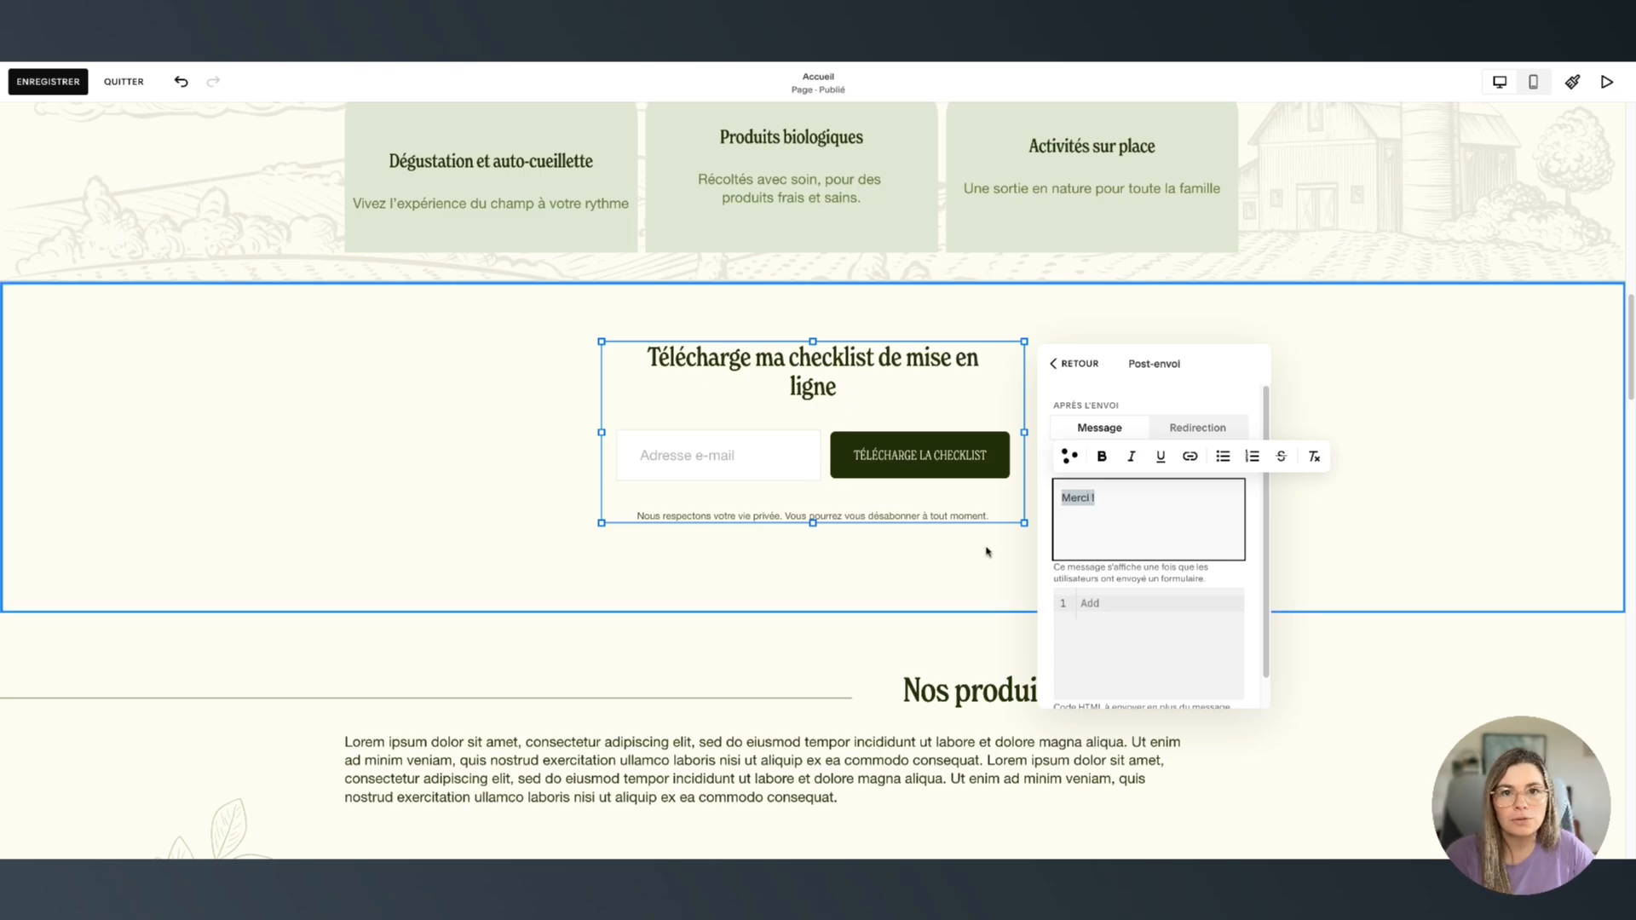
click(1131, 398)
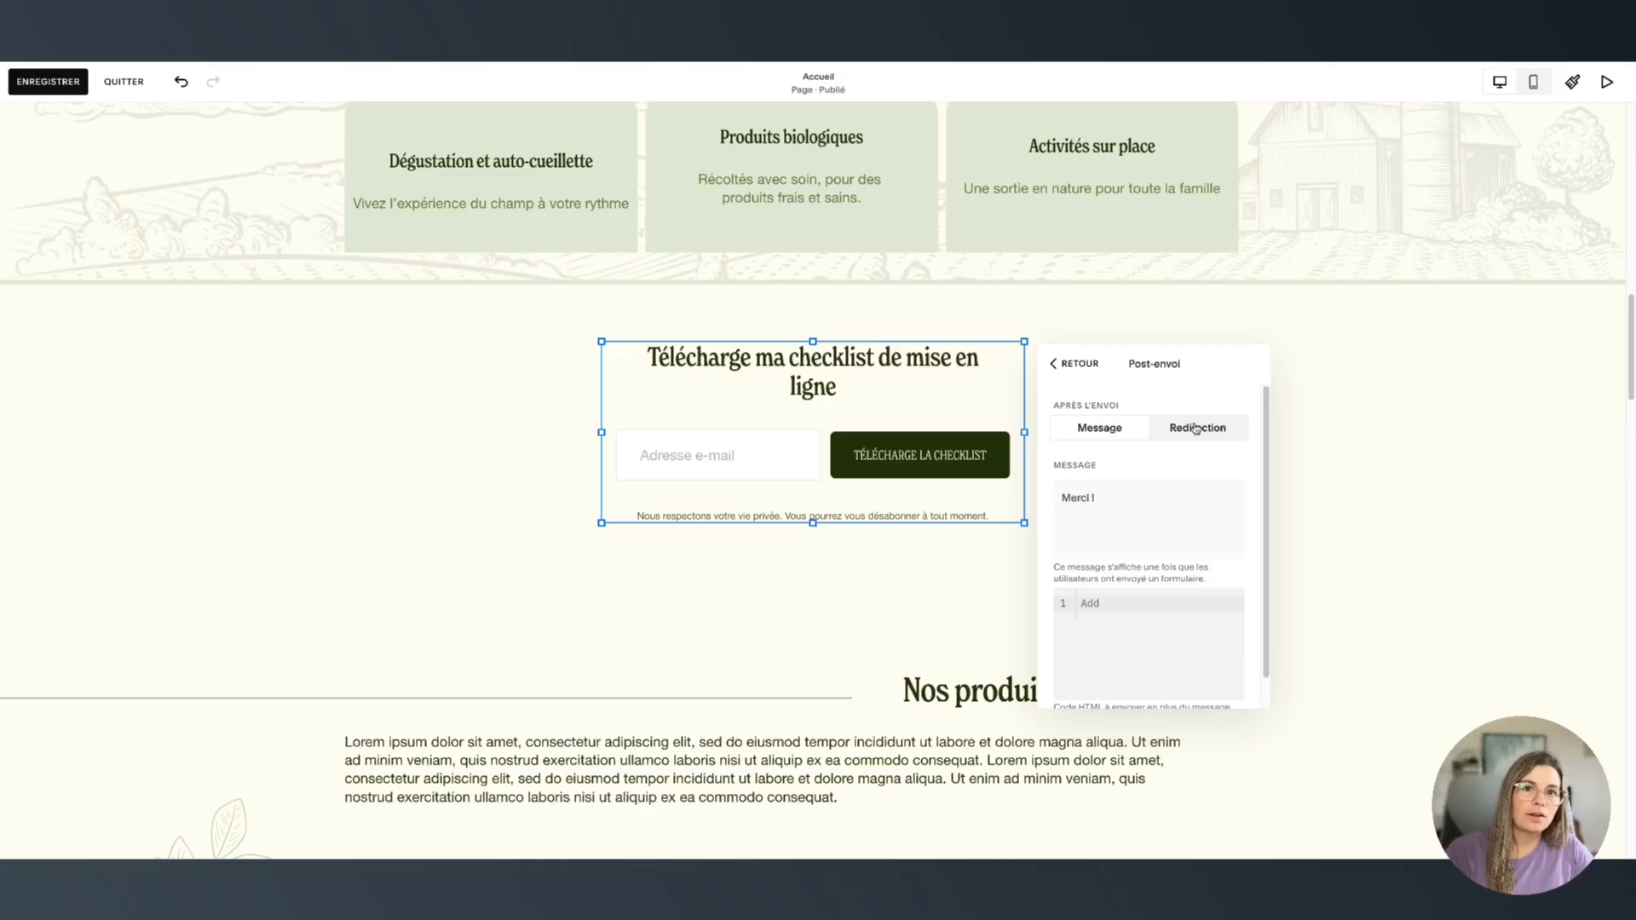
scroll(1223, 653, down, 1)
scroll(1205, 565, up, 1)
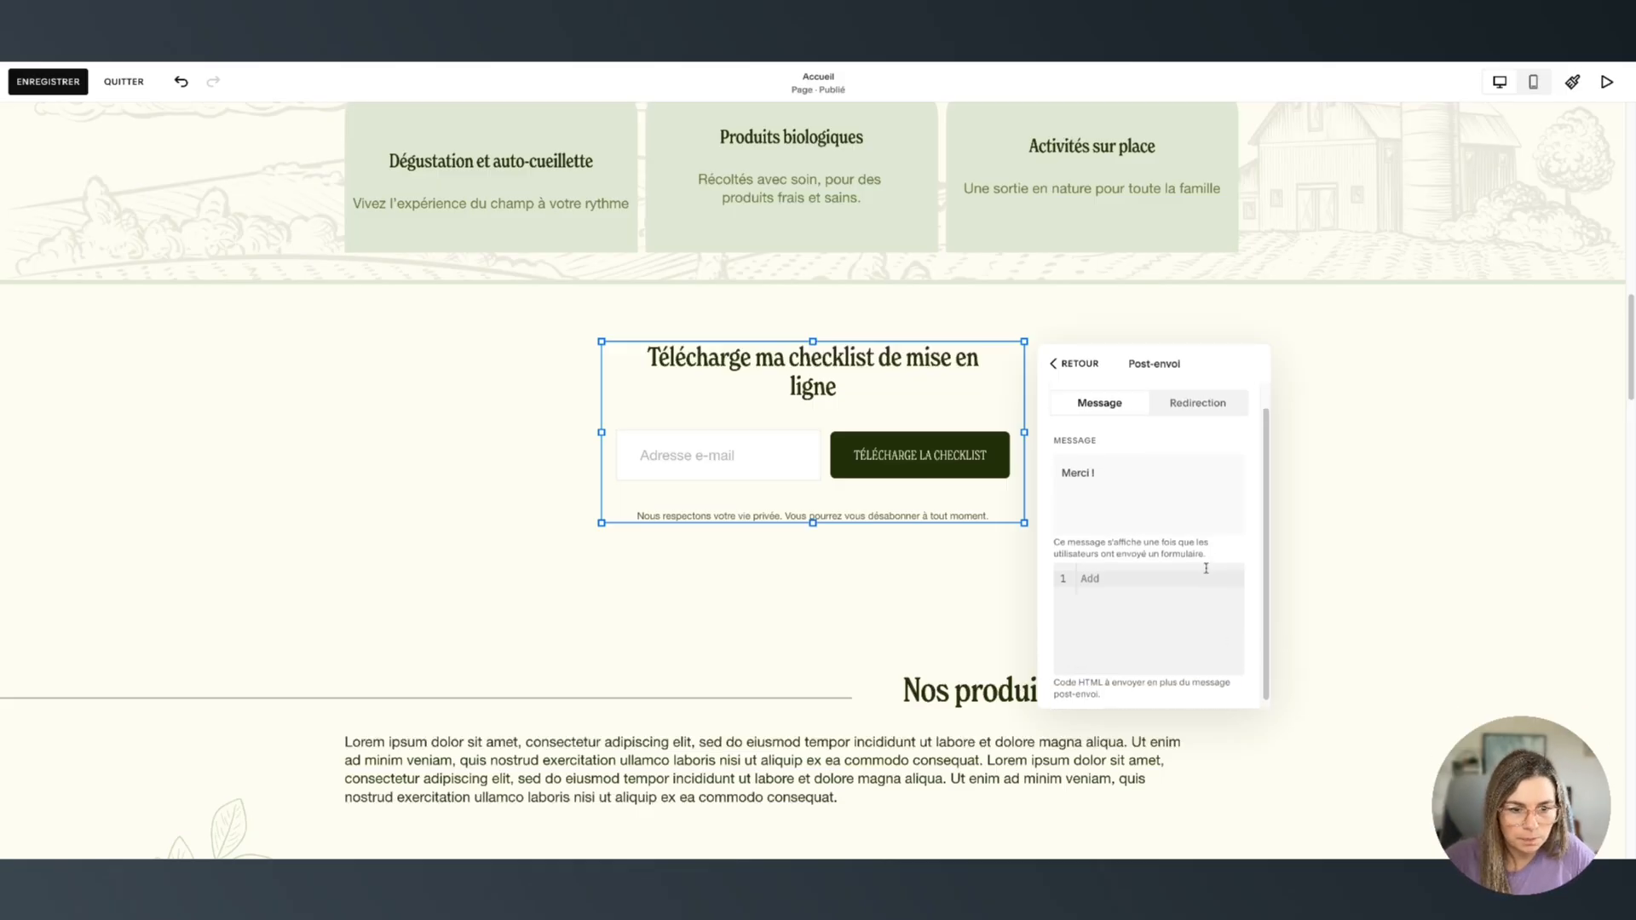
click(1191, 433)
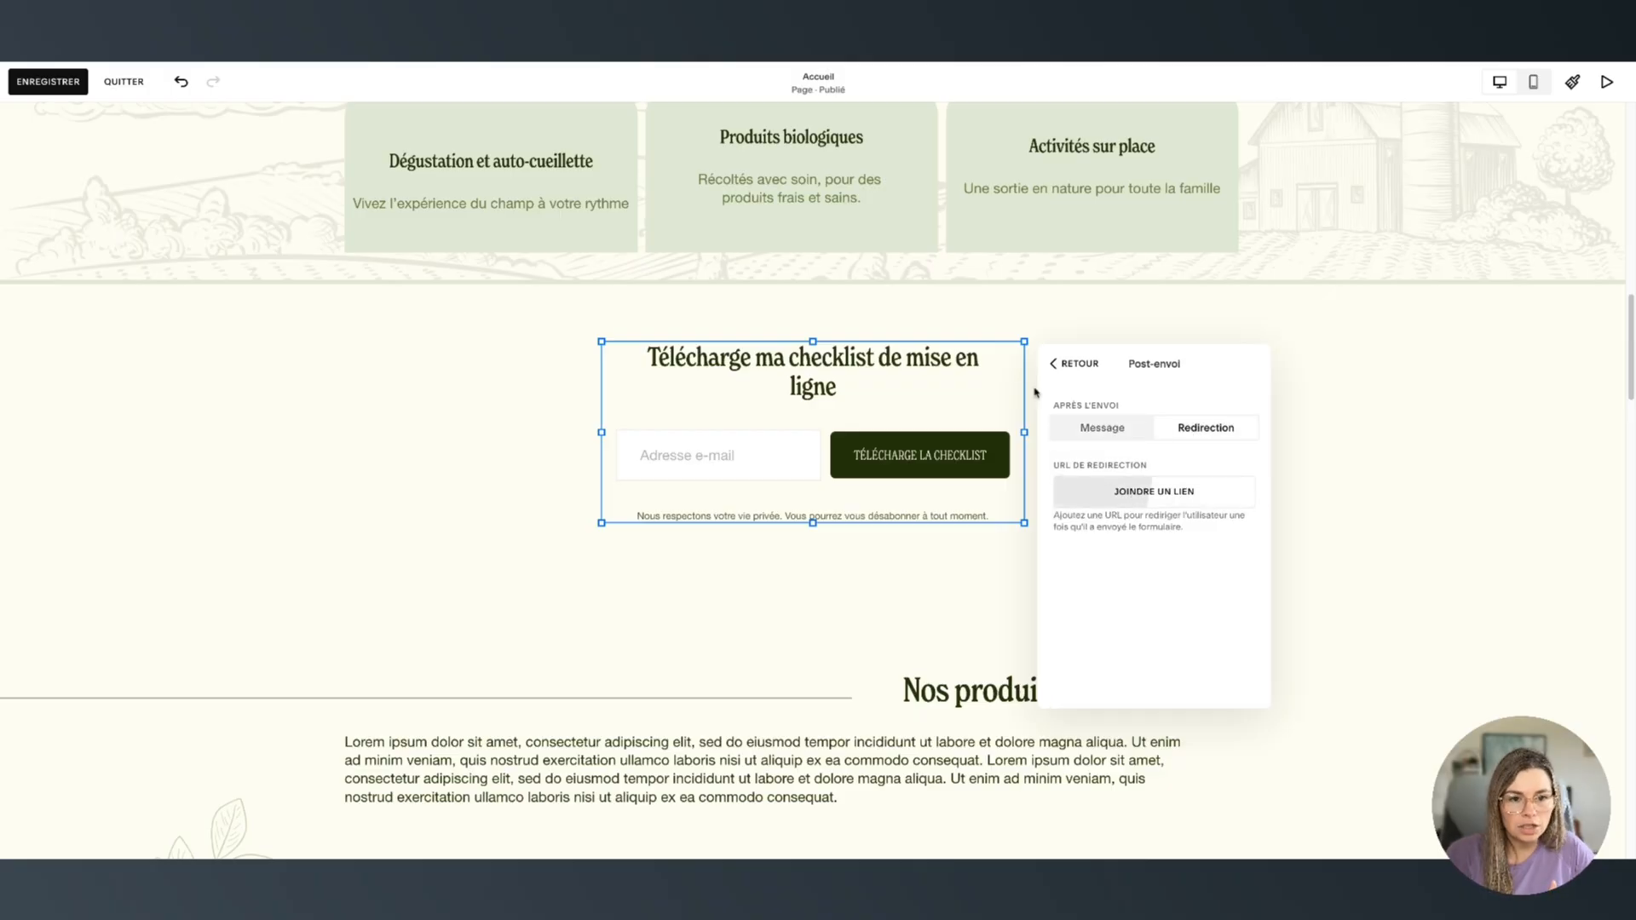
click(331, 392)
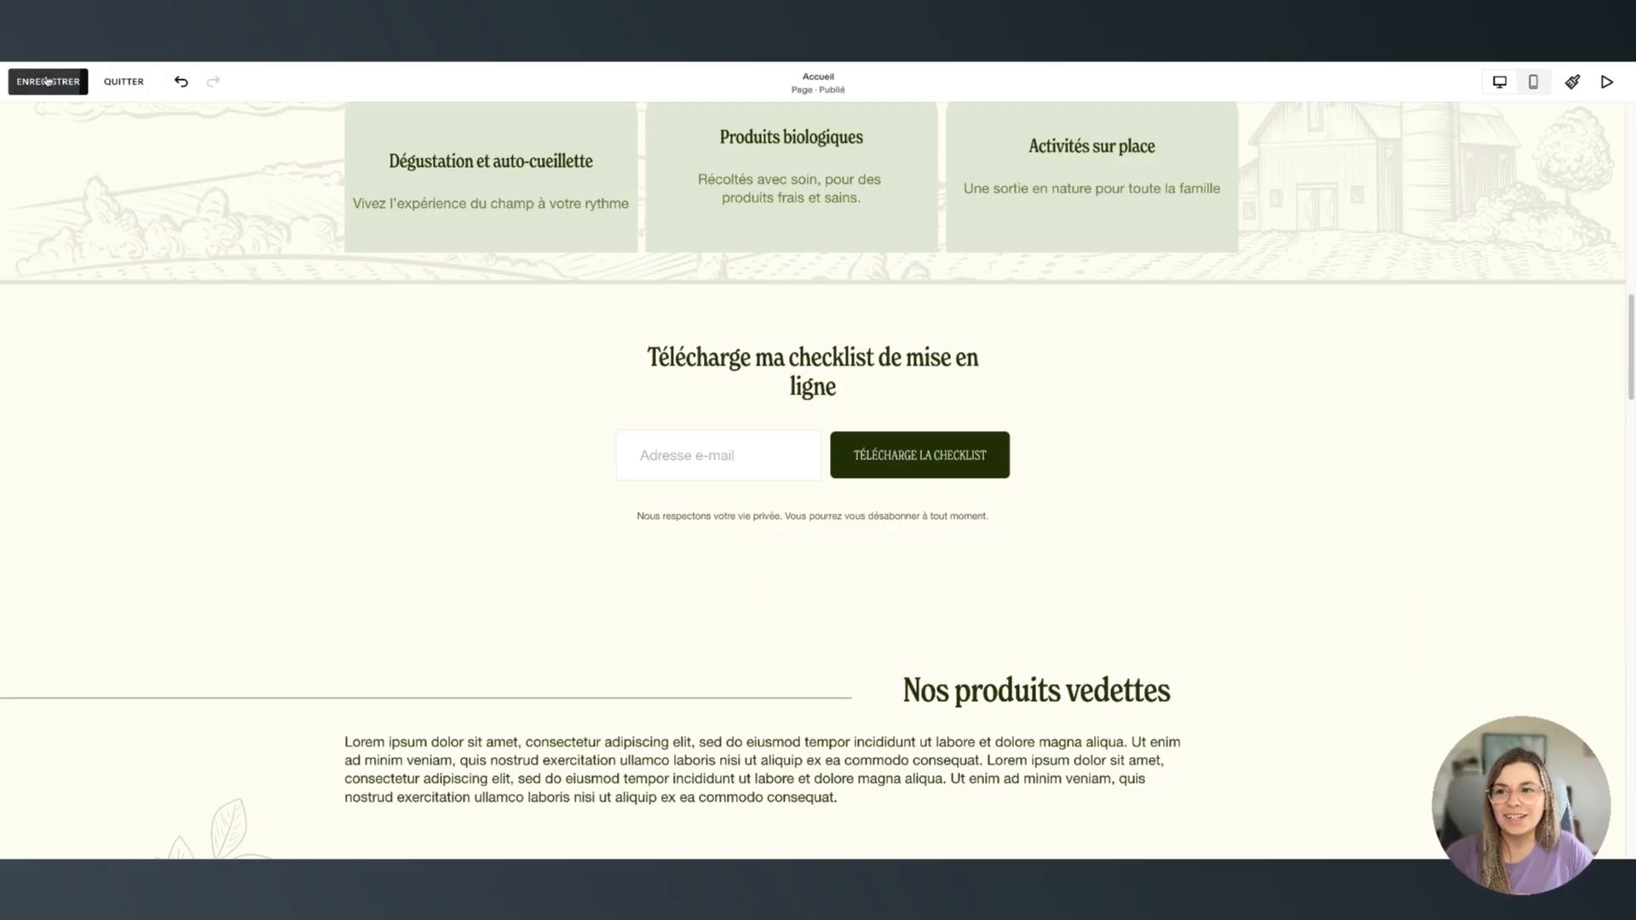
Save and exit the homepage editor, then open the Checklist Mise en ligne page under Hors navigation
click(25, 93)
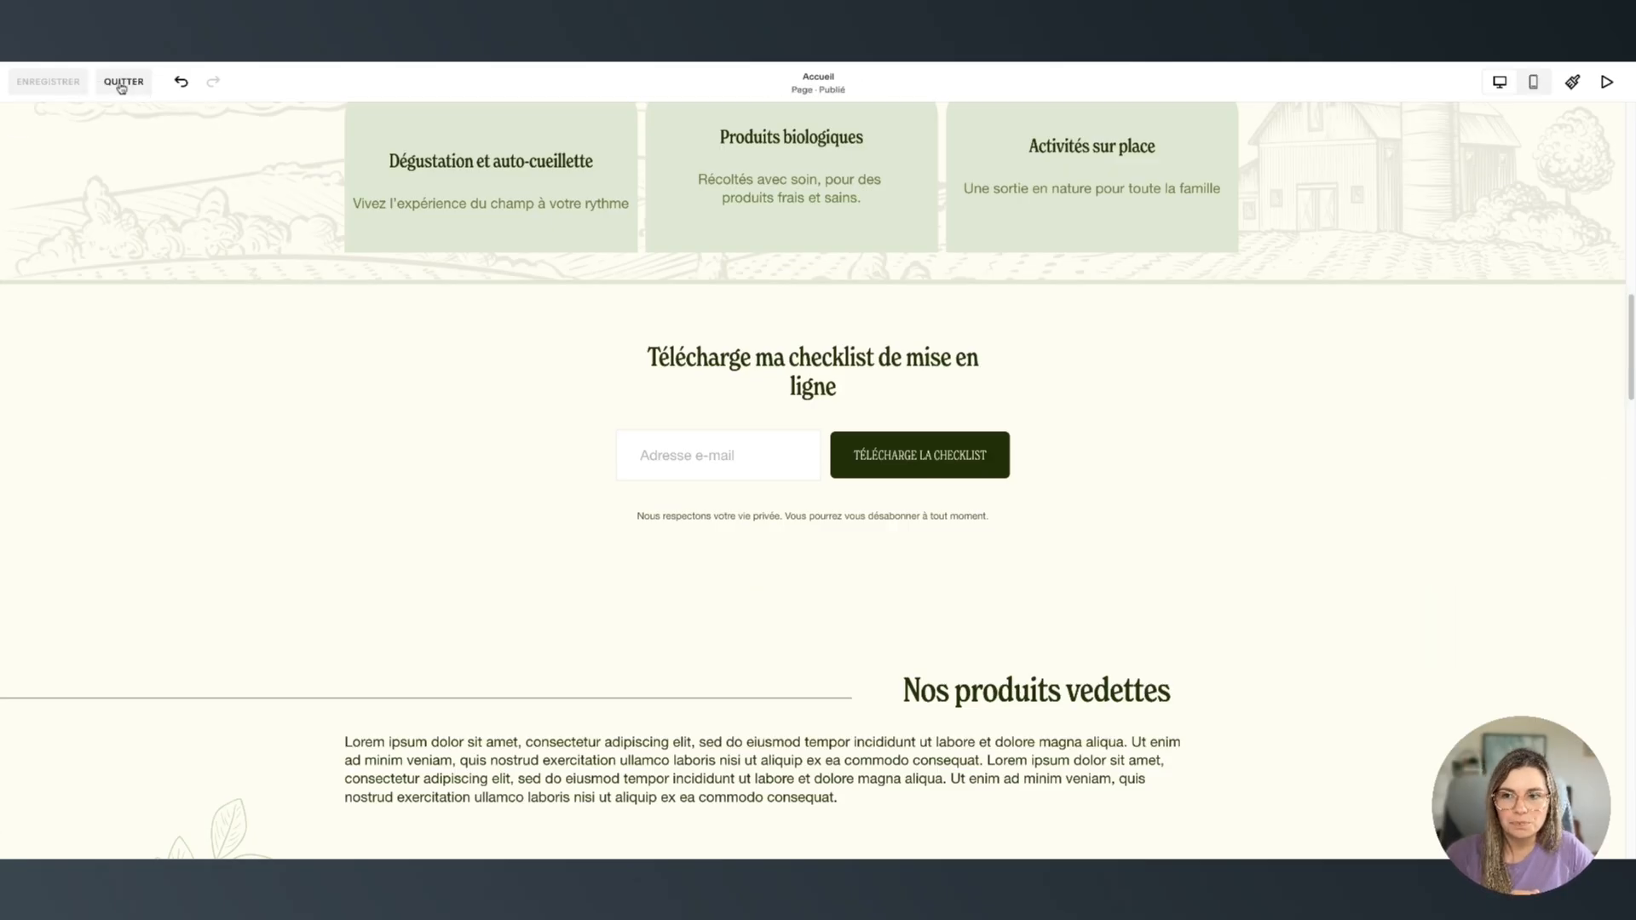
click(126, 85)
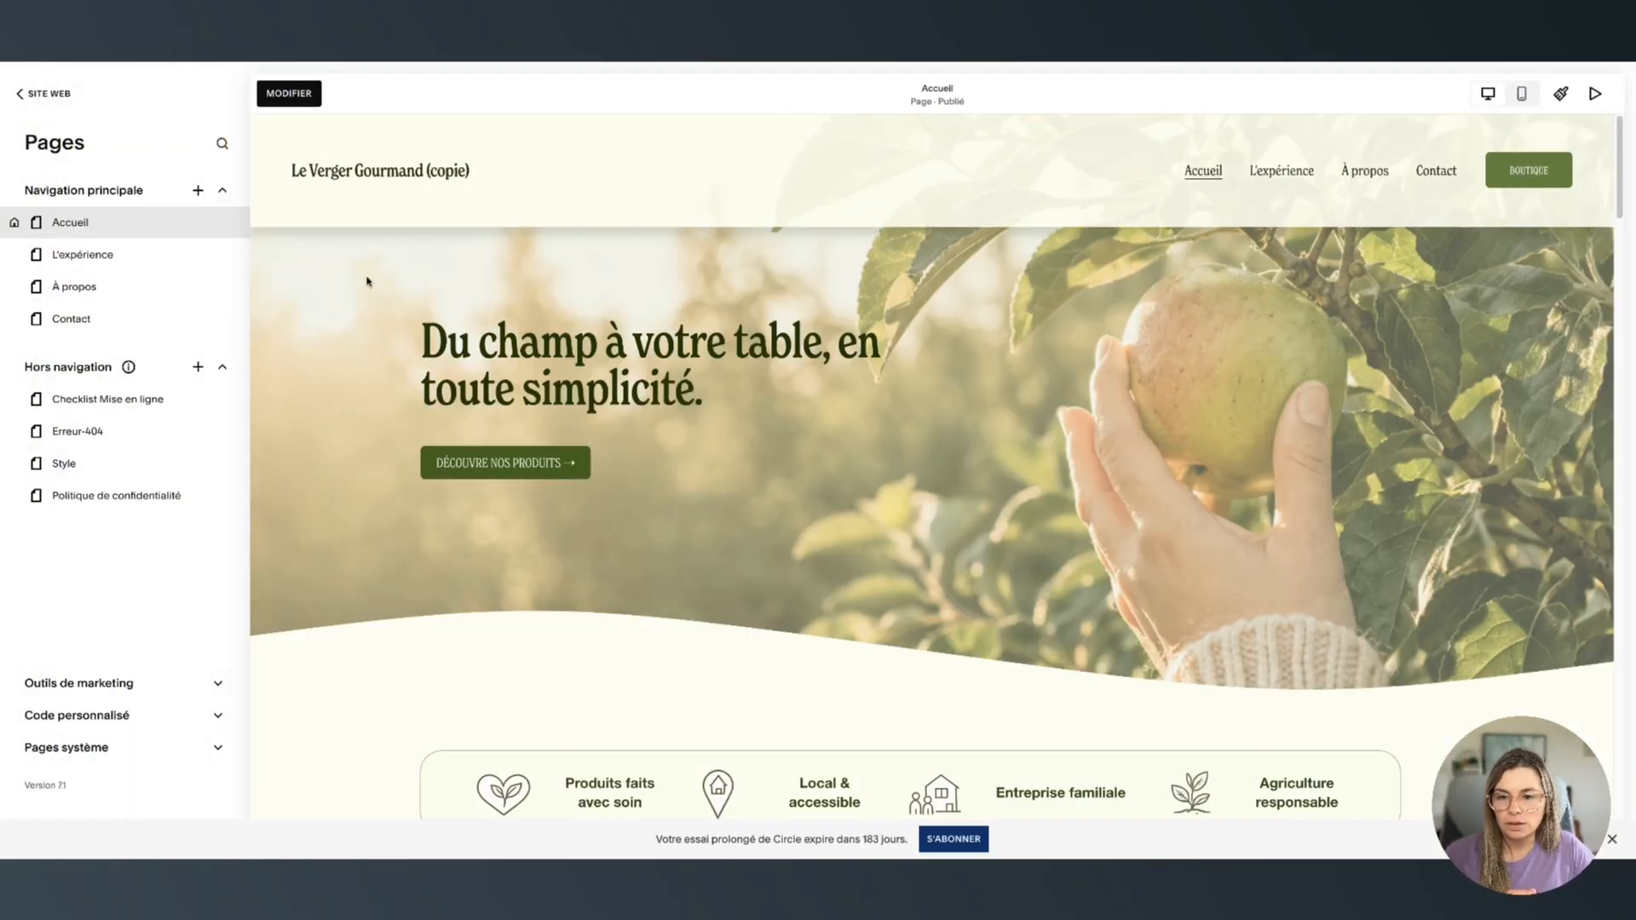
click(141, 399)
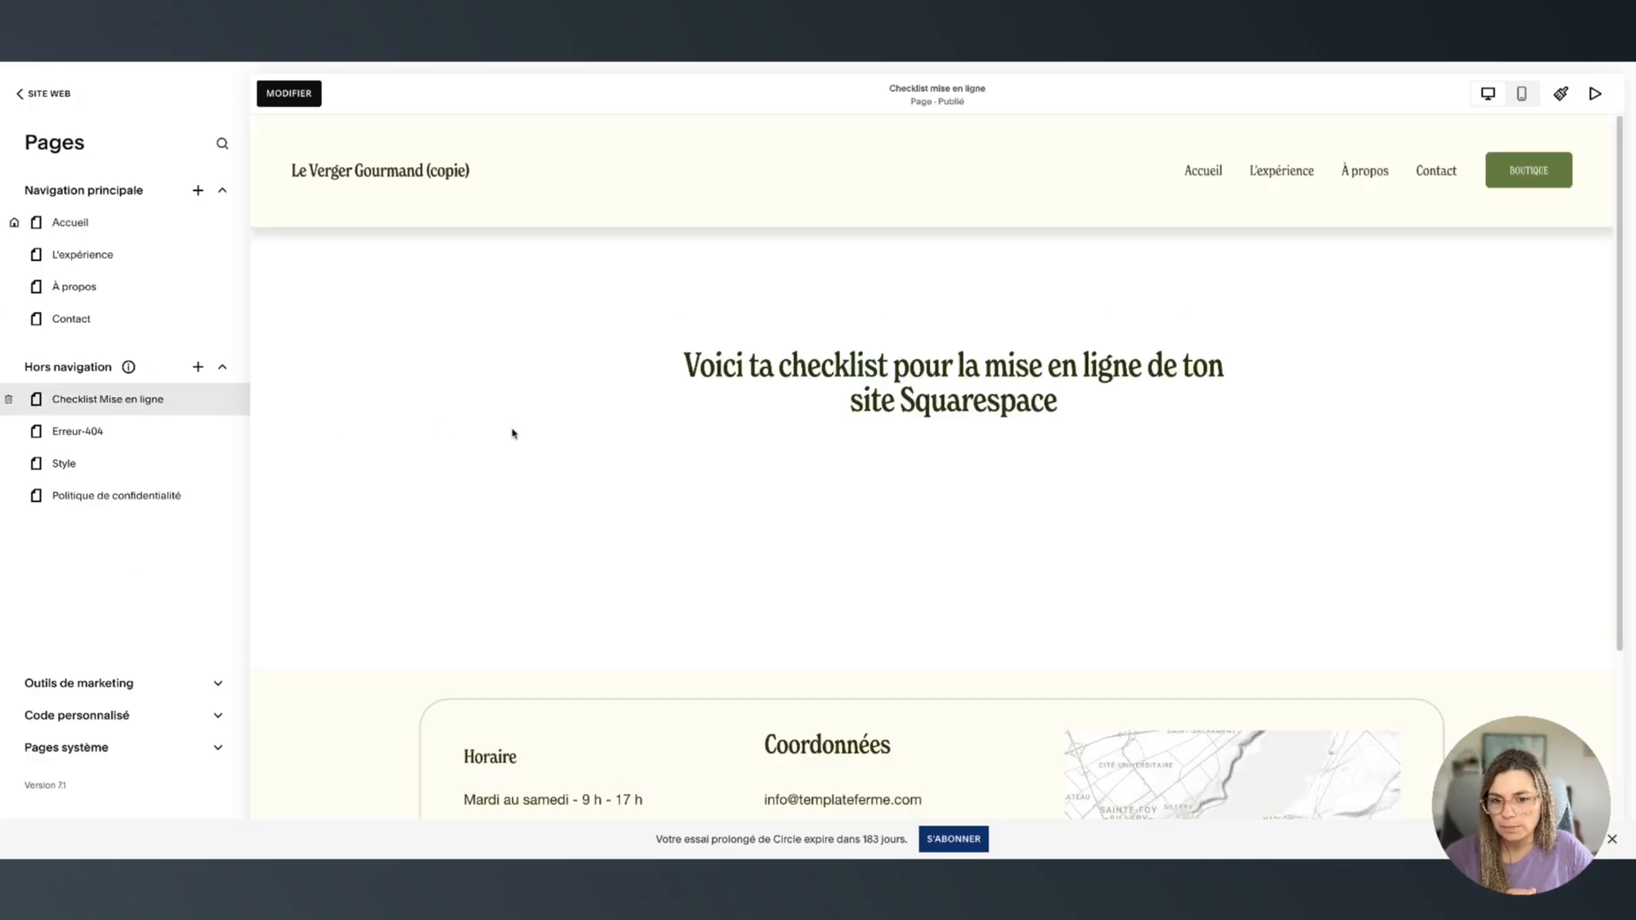
Change the checklist page's URL slug from /nouvelle-page to /checklist
mouse_move(121, 406)
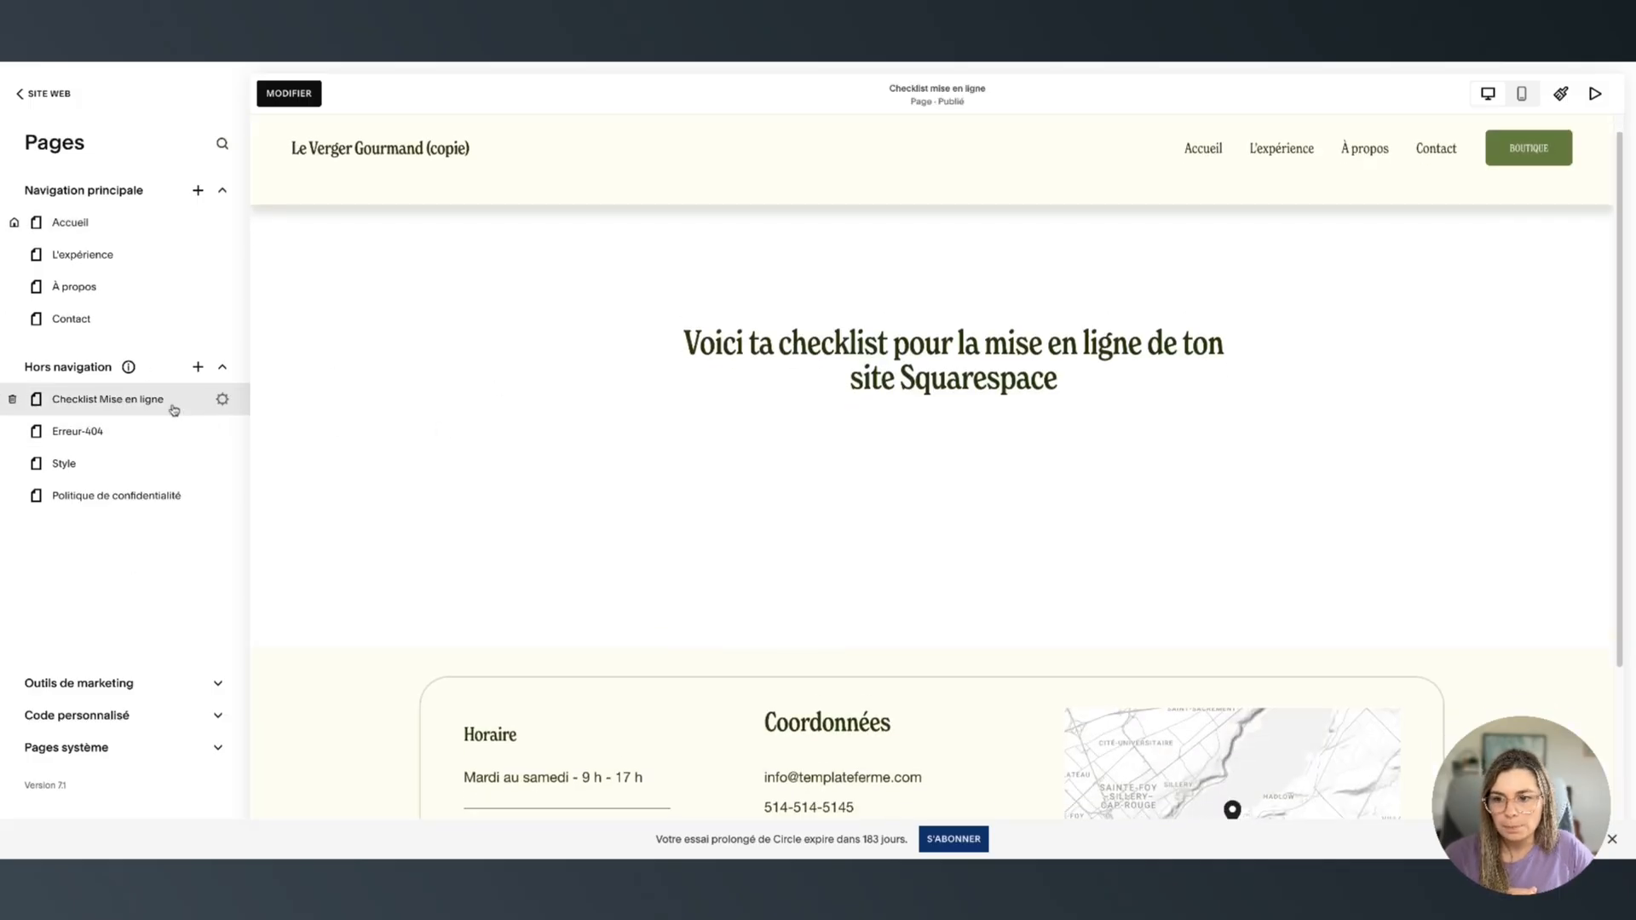
click(222, 400)
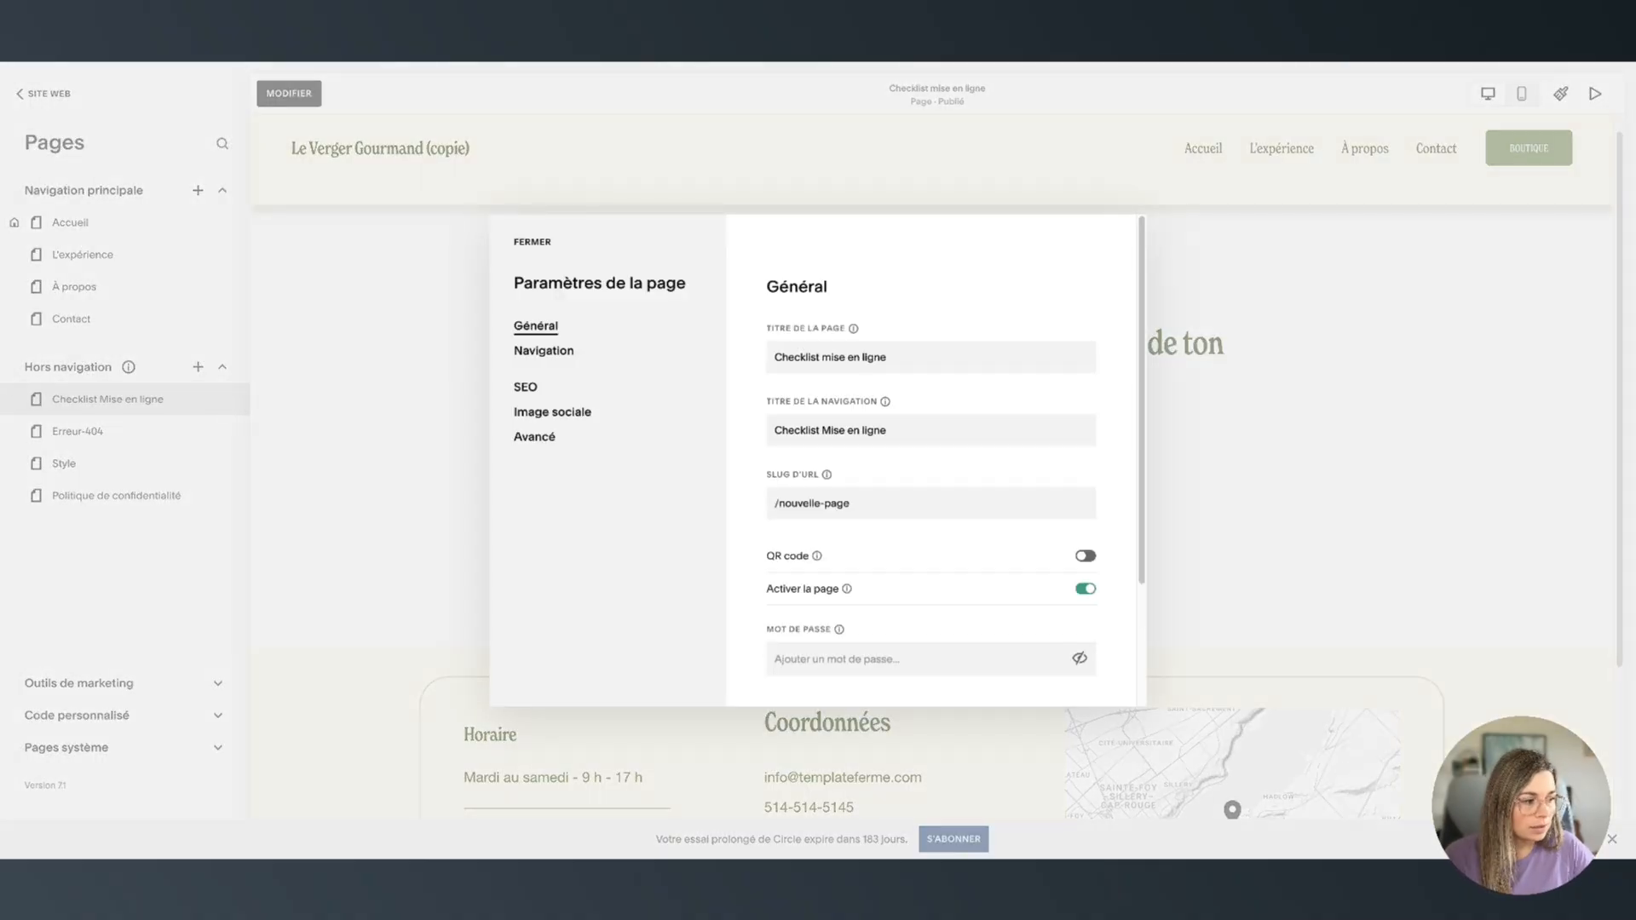
click(807, 356)
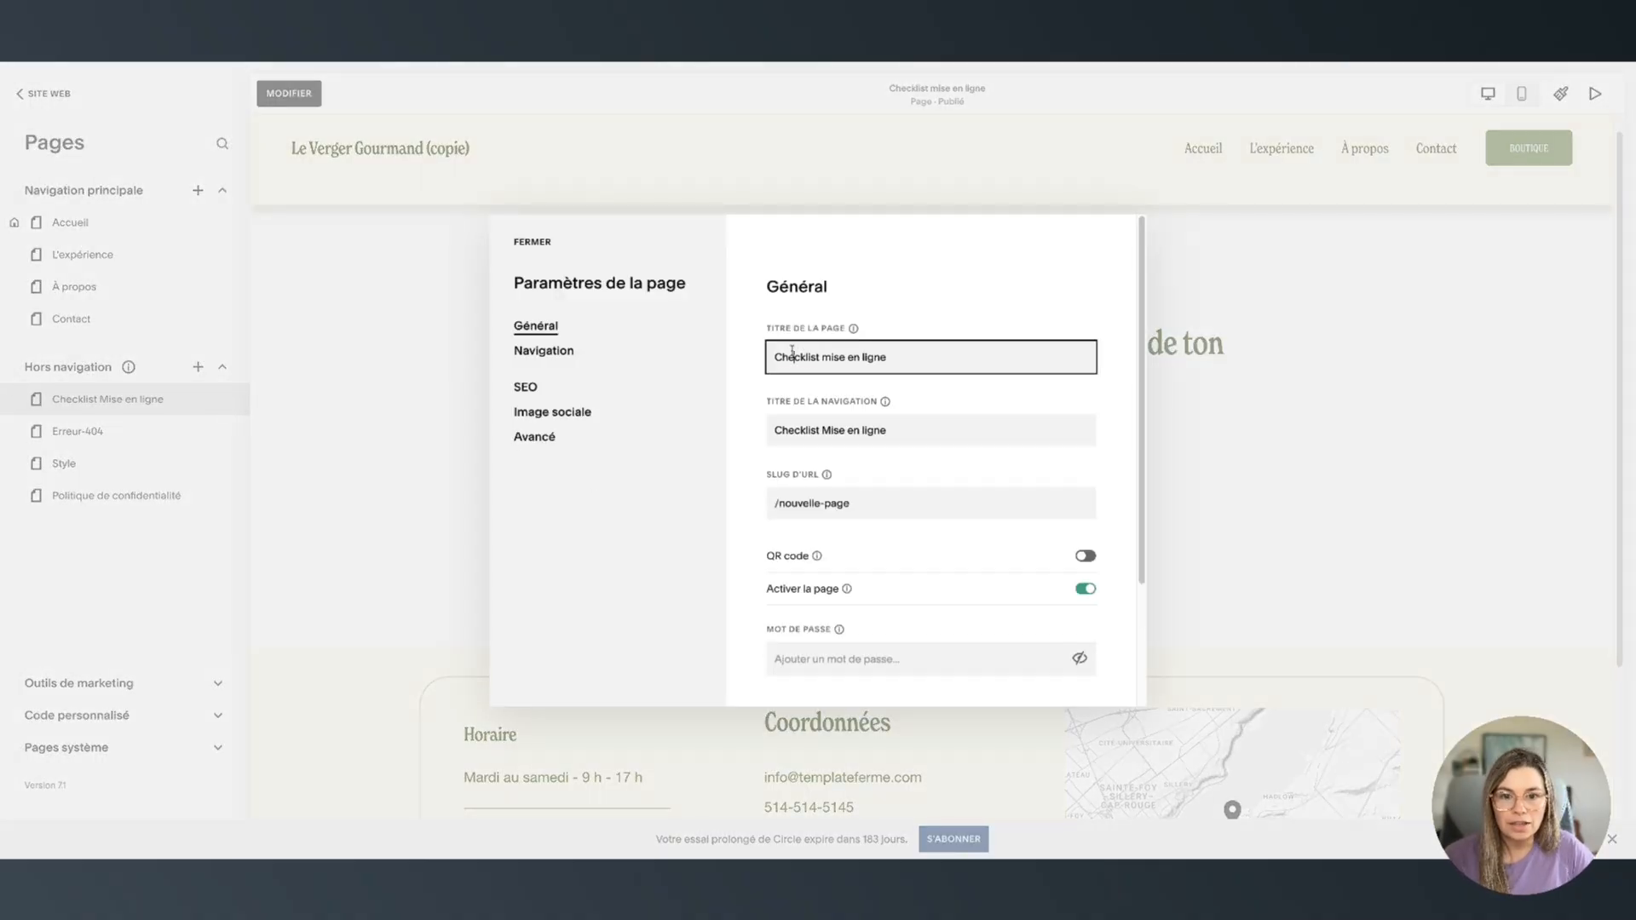
triple_click(807, 357)
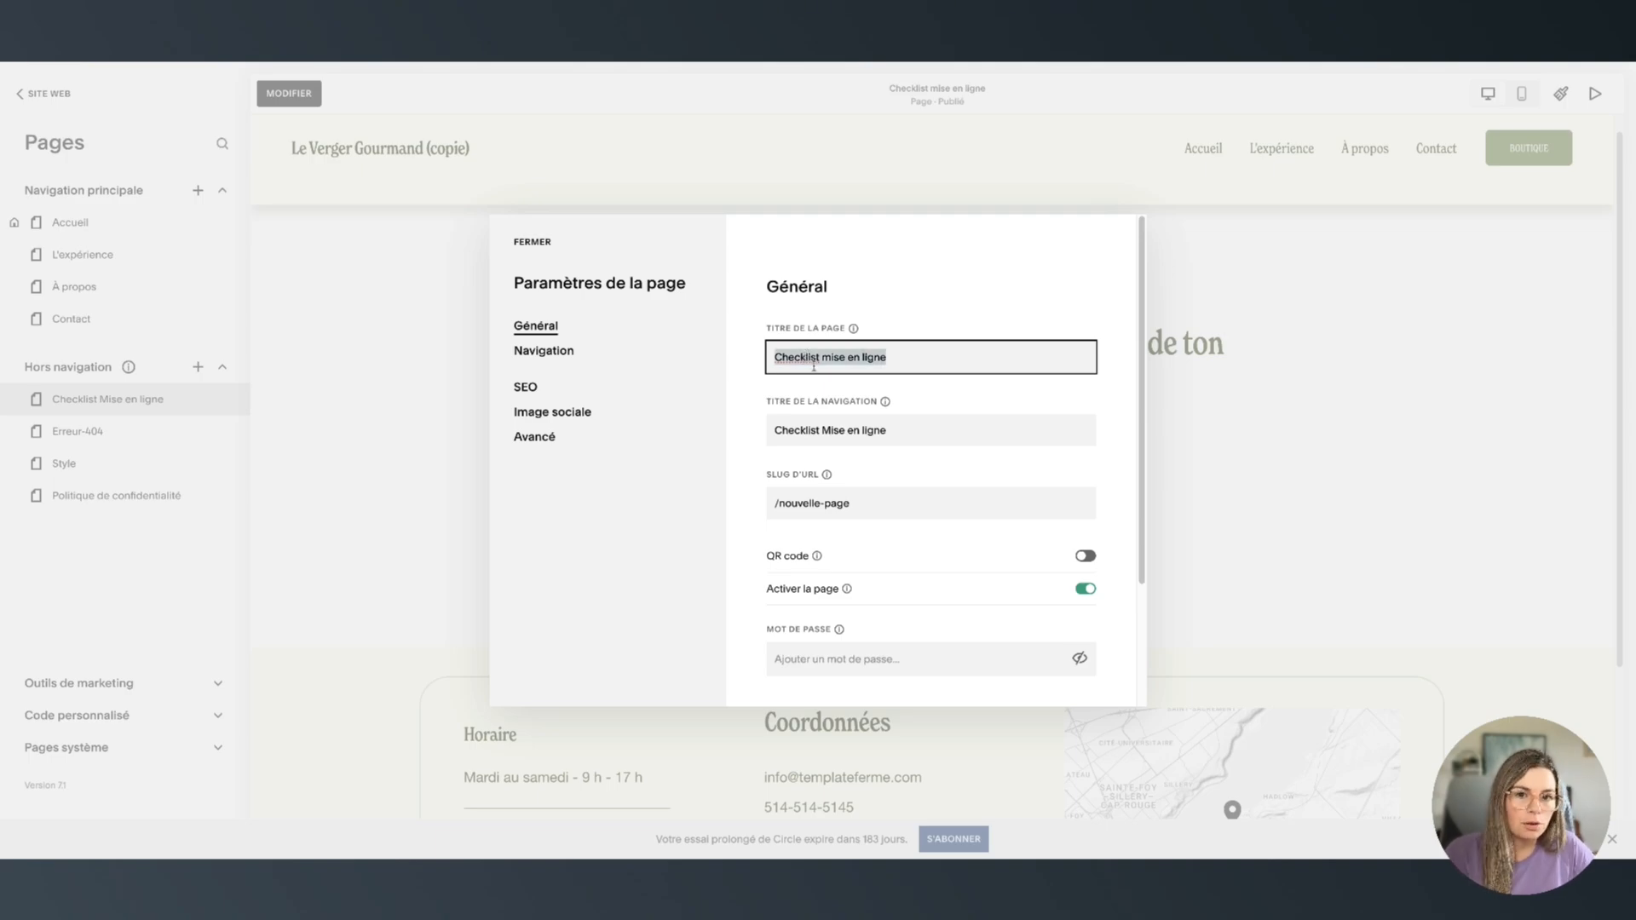
click(836, 434)
triple_click(842, 434)
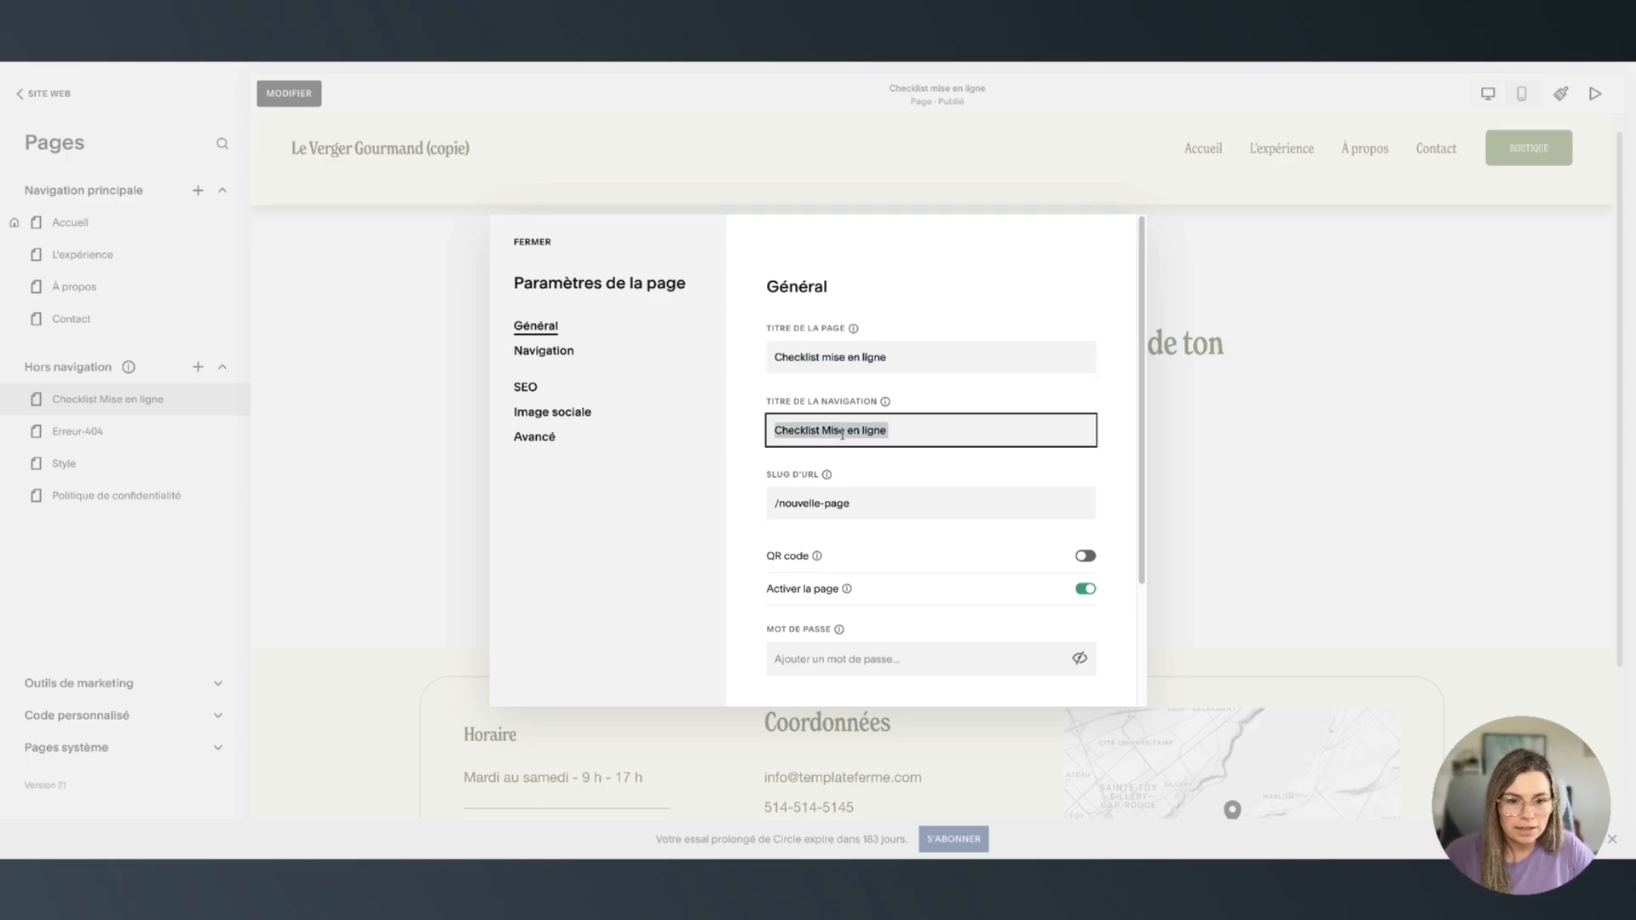
click(805, 356)
triple_click(805, 356)
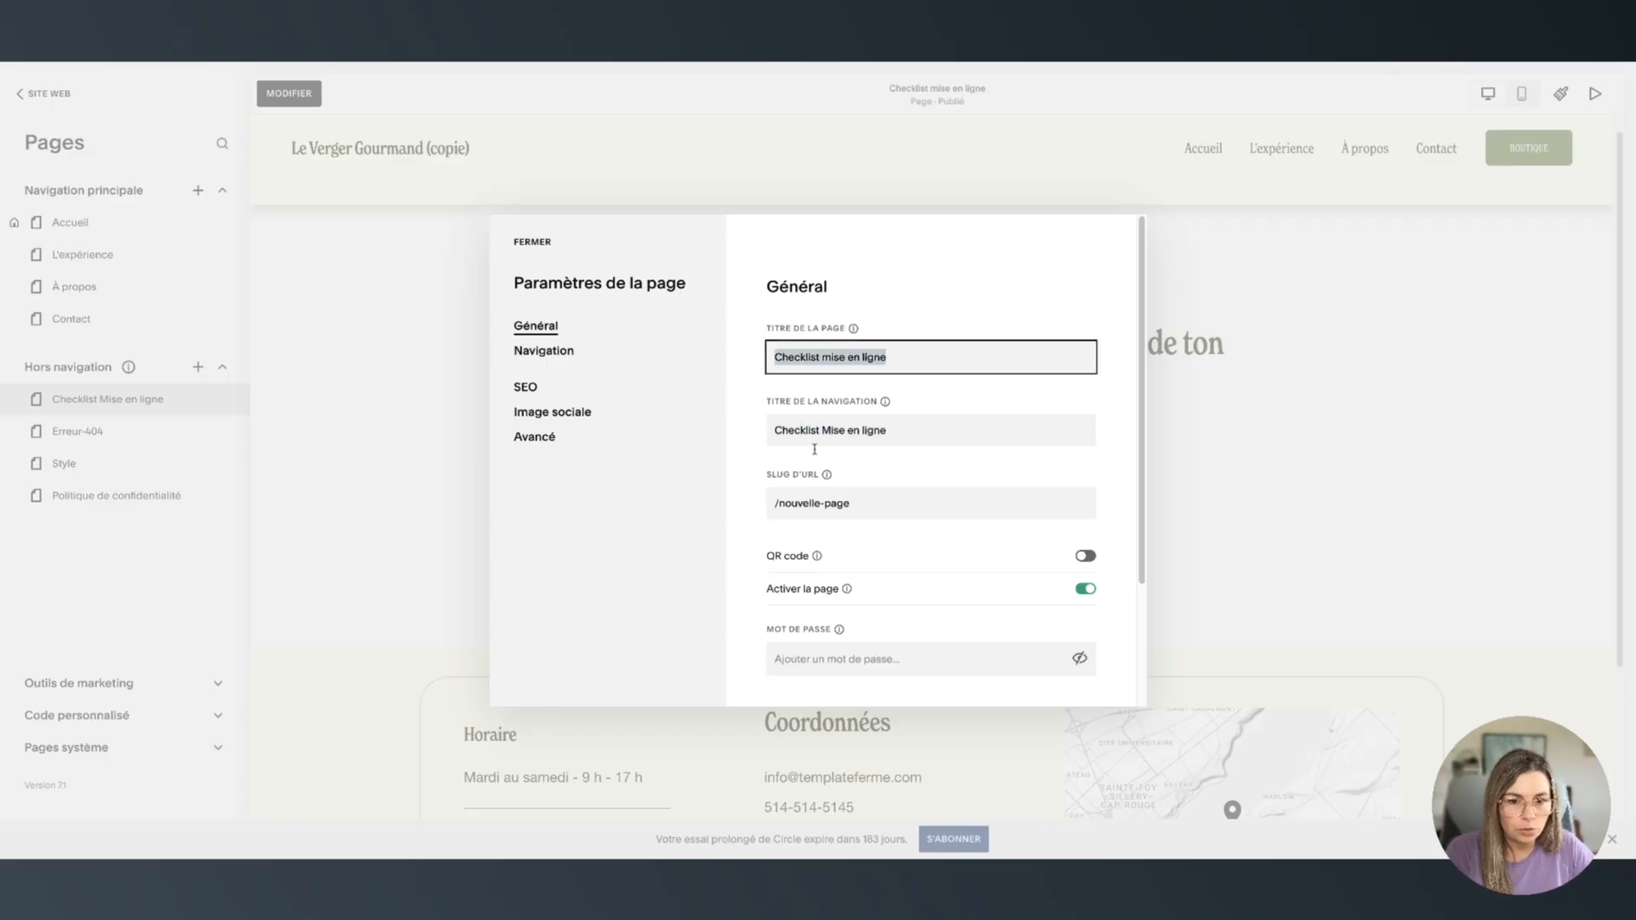
click(818, 499)
triple_click(776, 503)
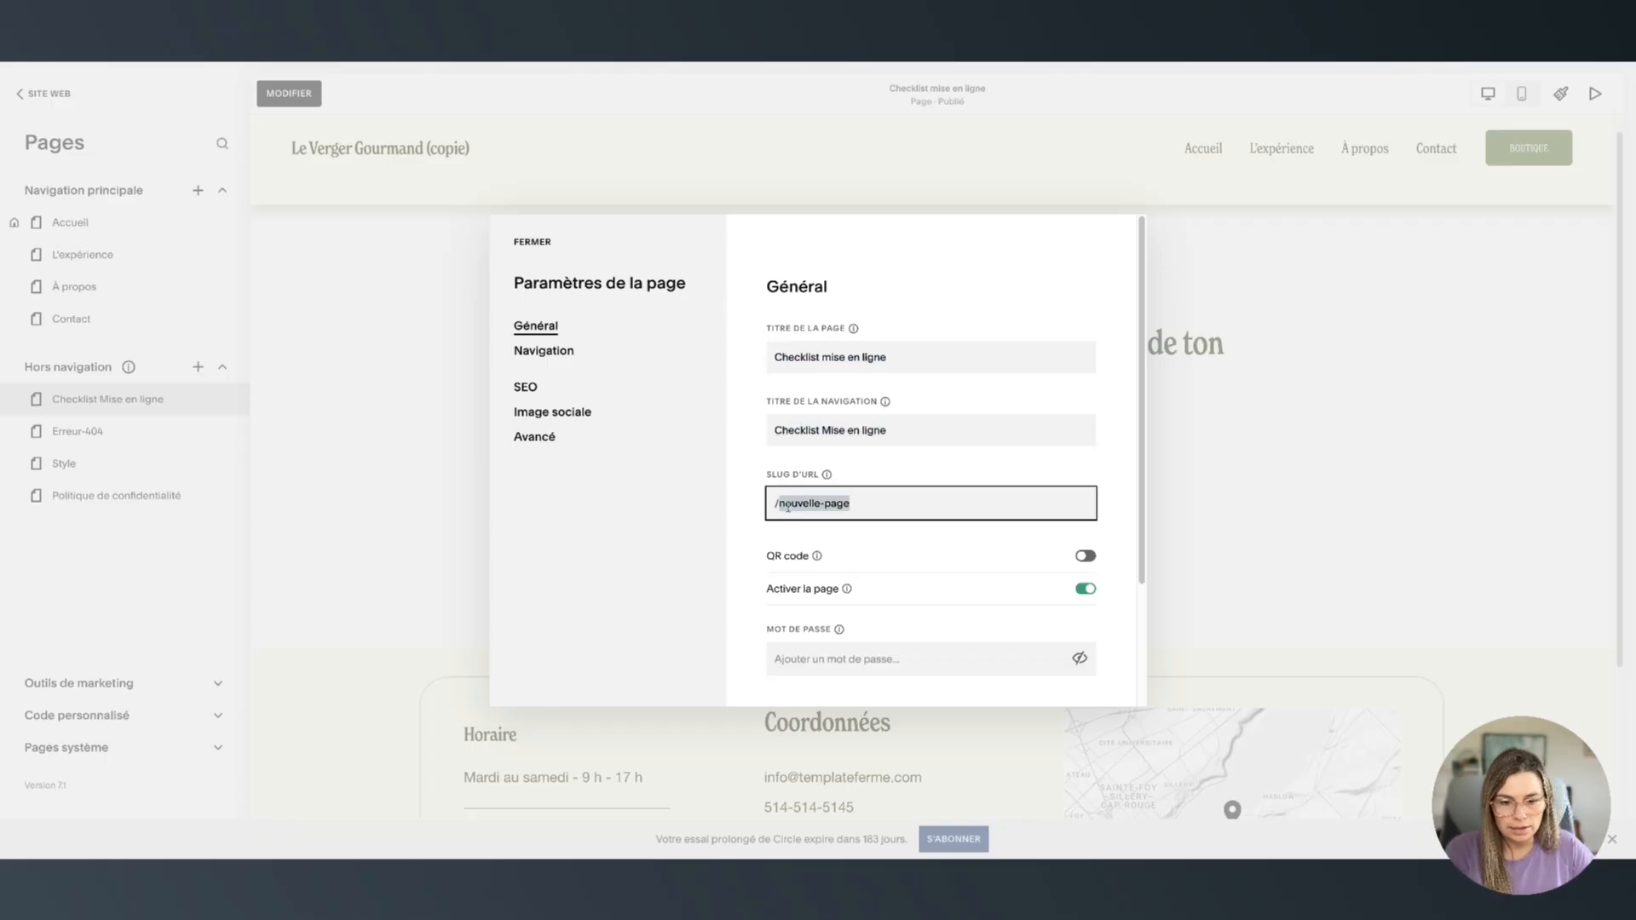
text(checklist)
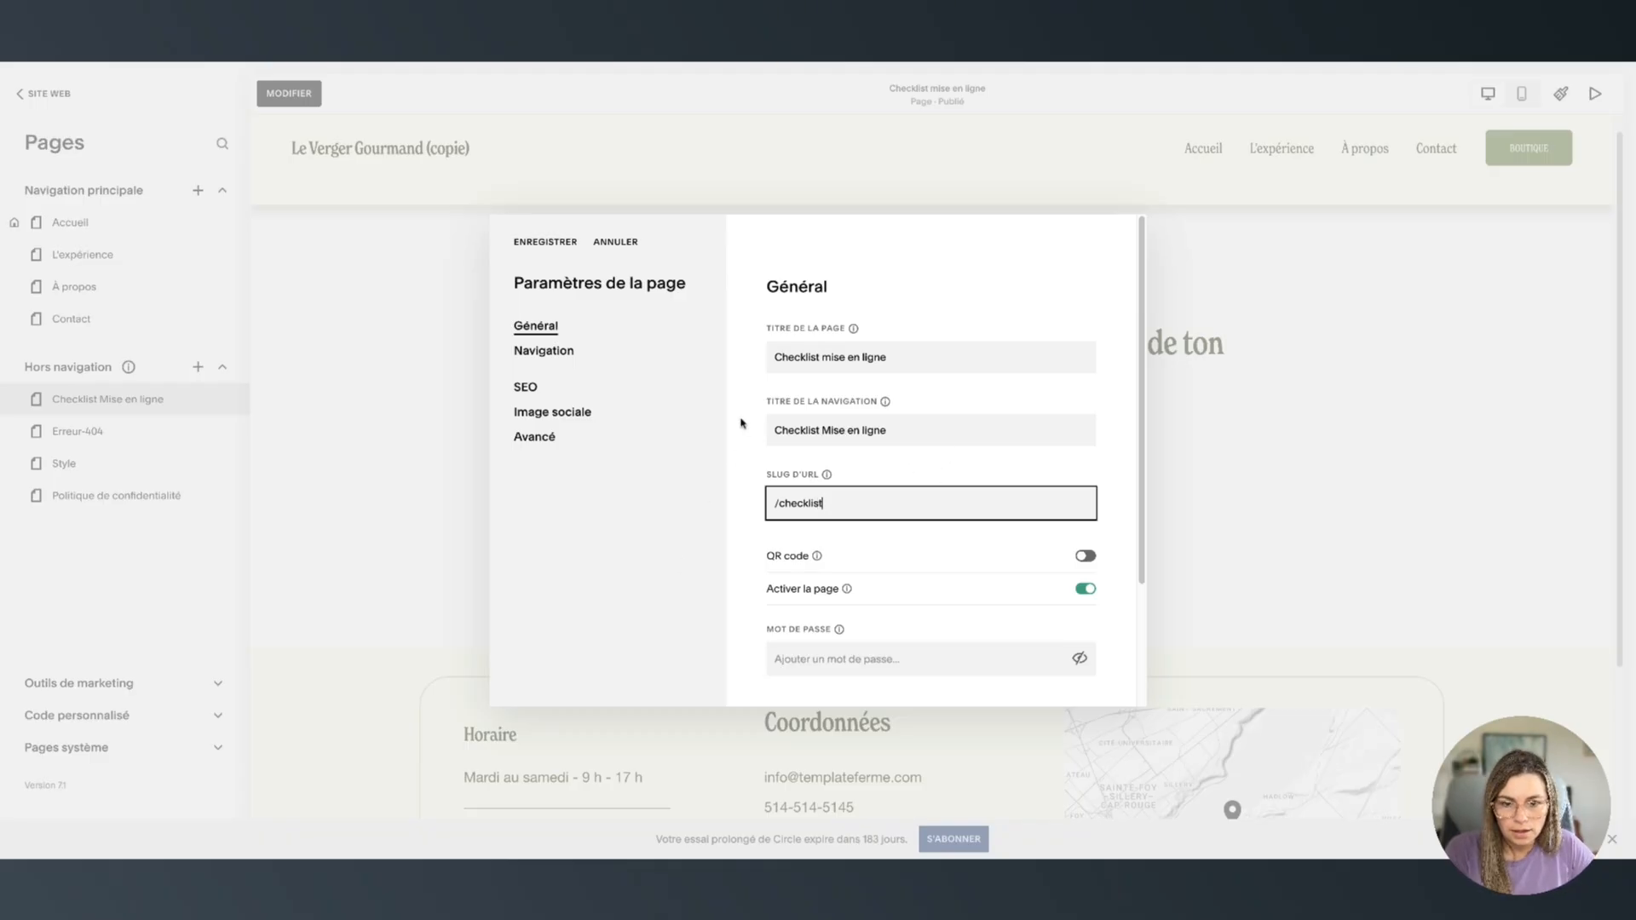
click(691, 407)
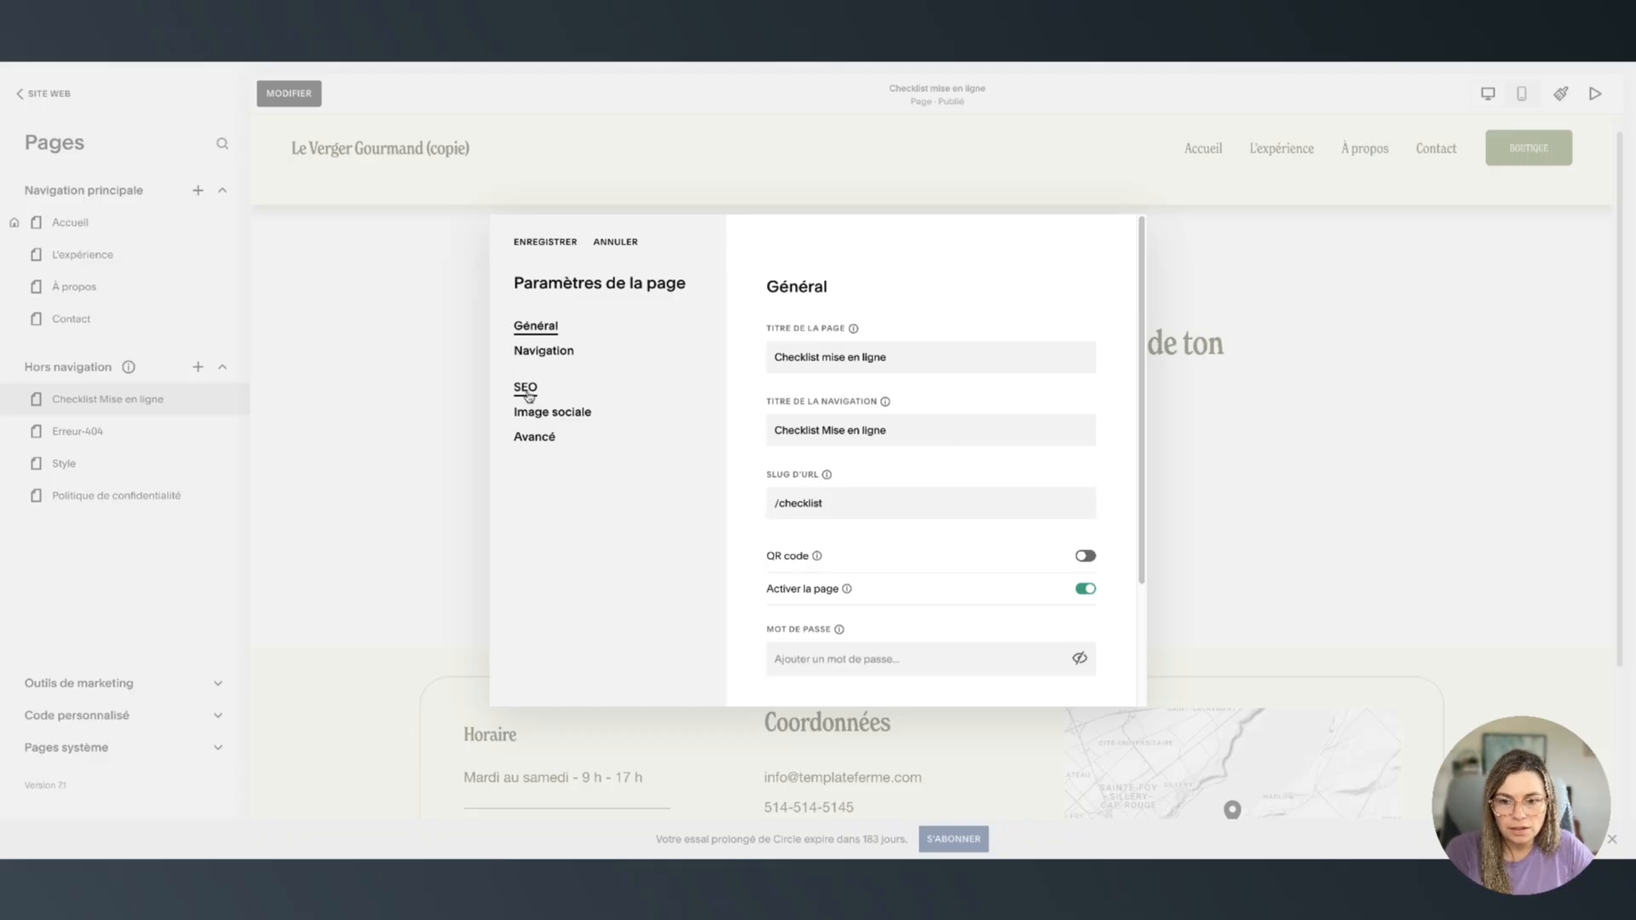
Hide the page from search engines, turn off its header and footer, and save the settings
click(528, 394)
scroll(1074, 672, down, 2)
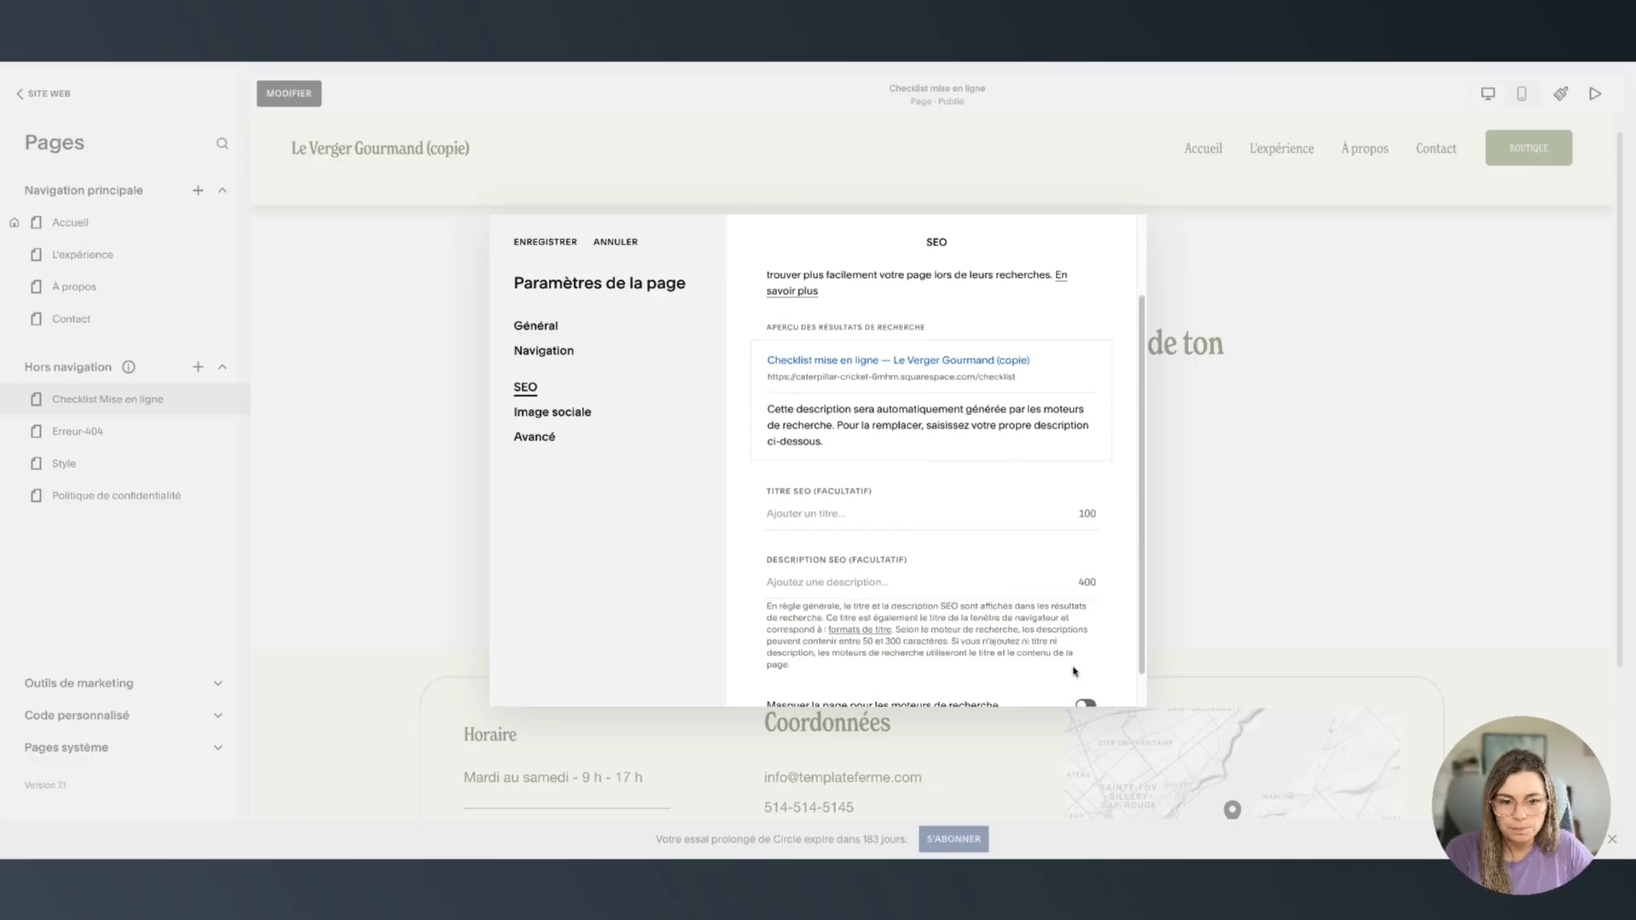
scroll(1075, 672, down, 1)
click(1086, 667)
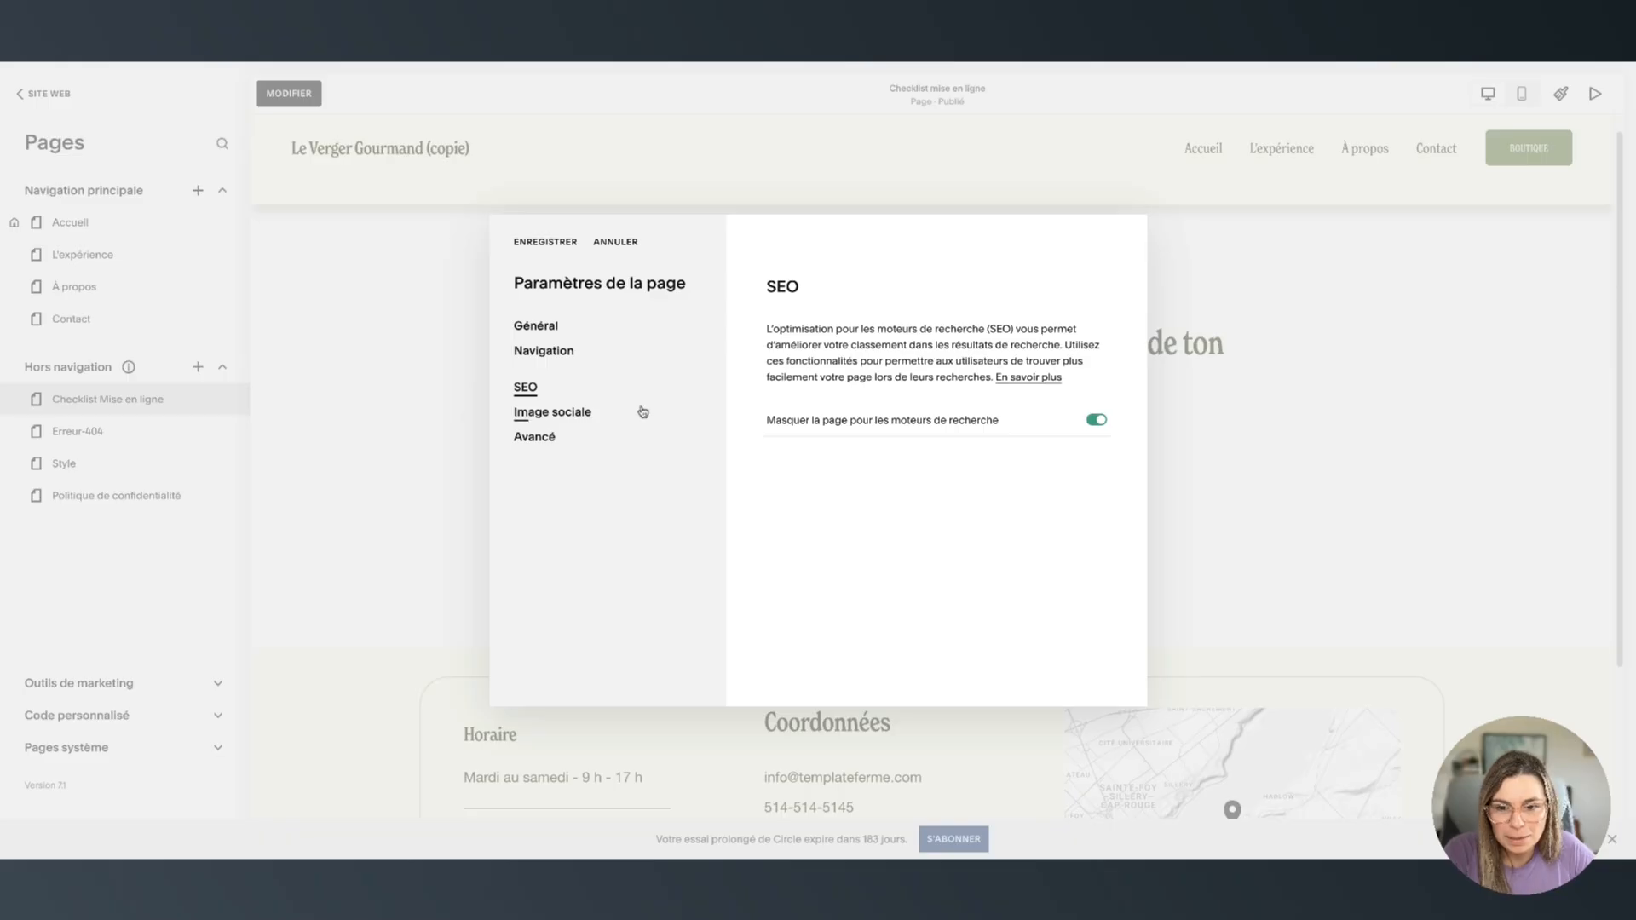
click(551, 356)
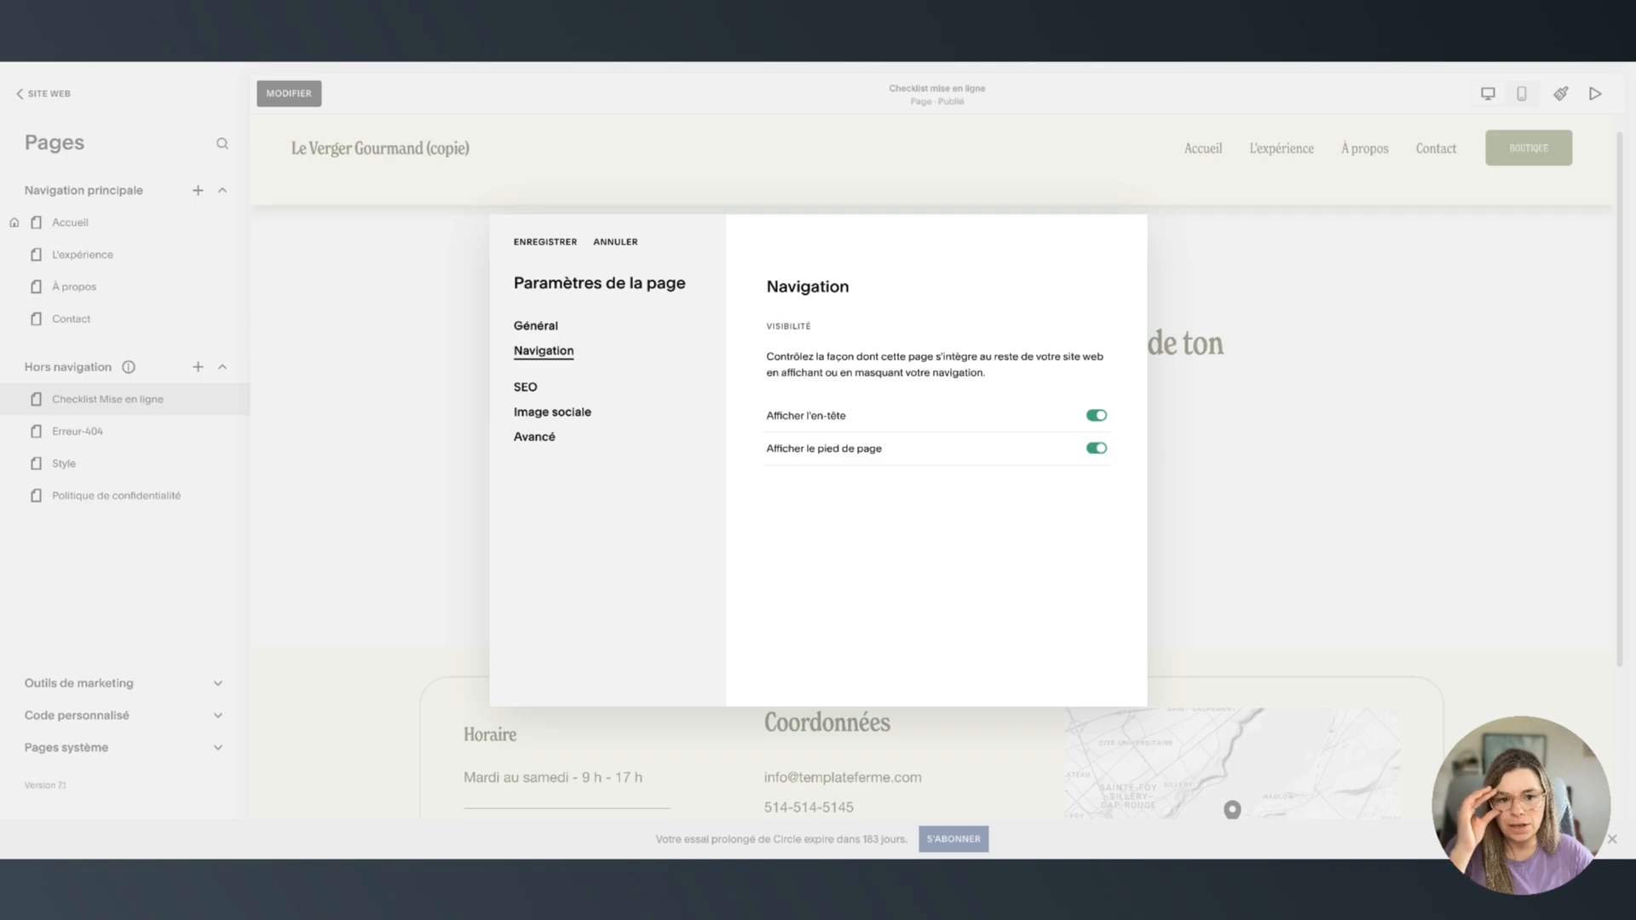
click(1096, 415)
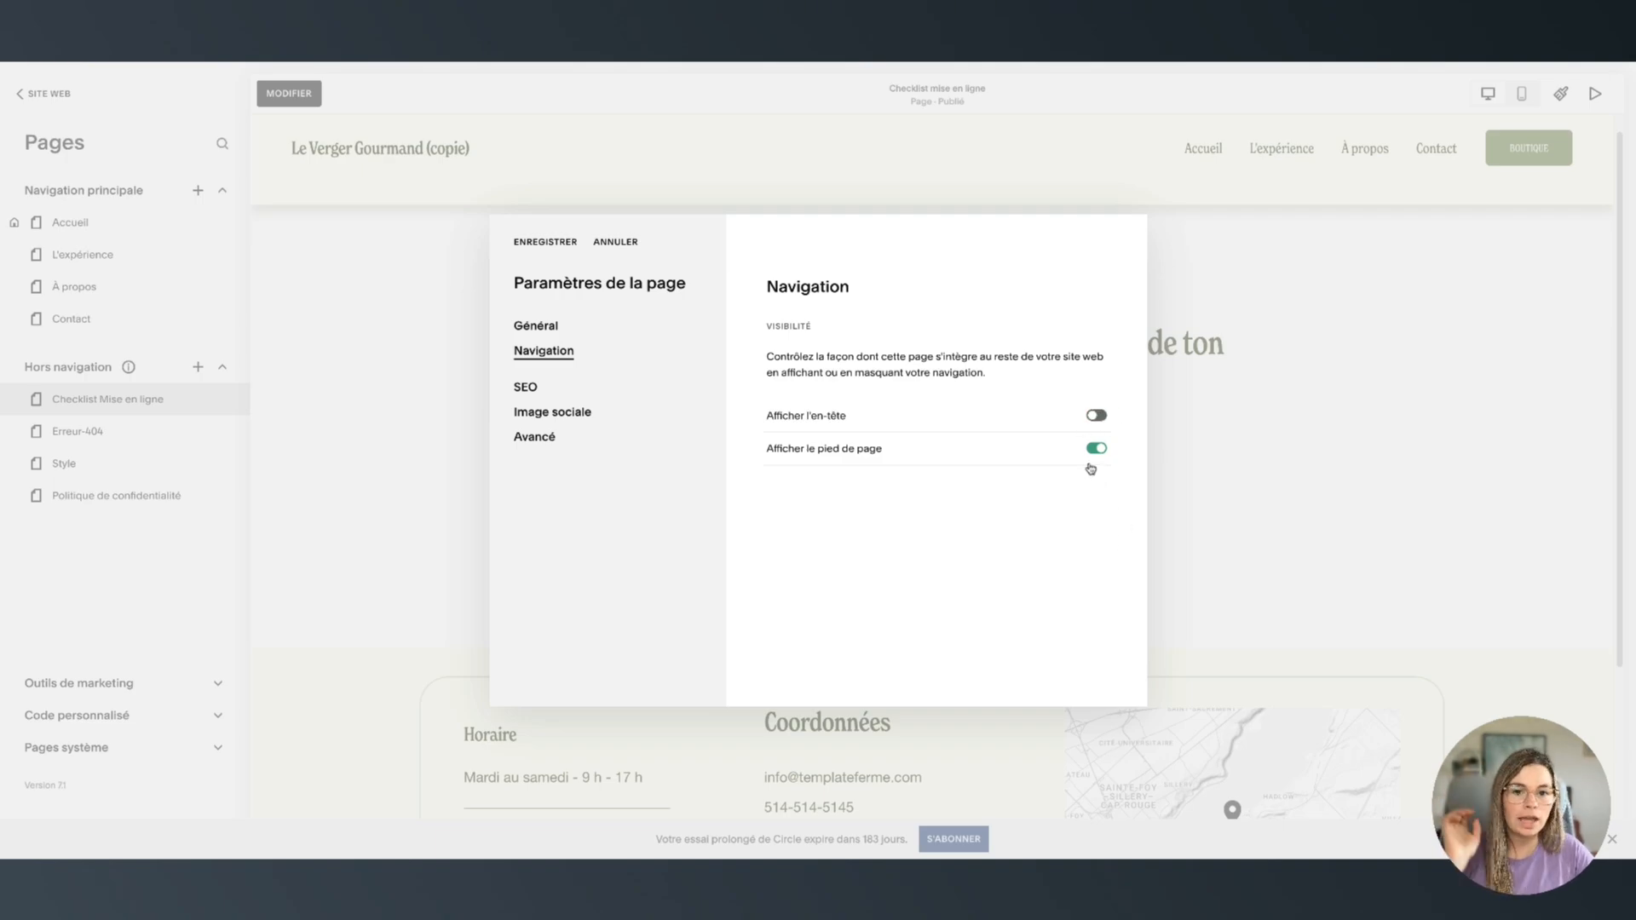
click(1096, 449)
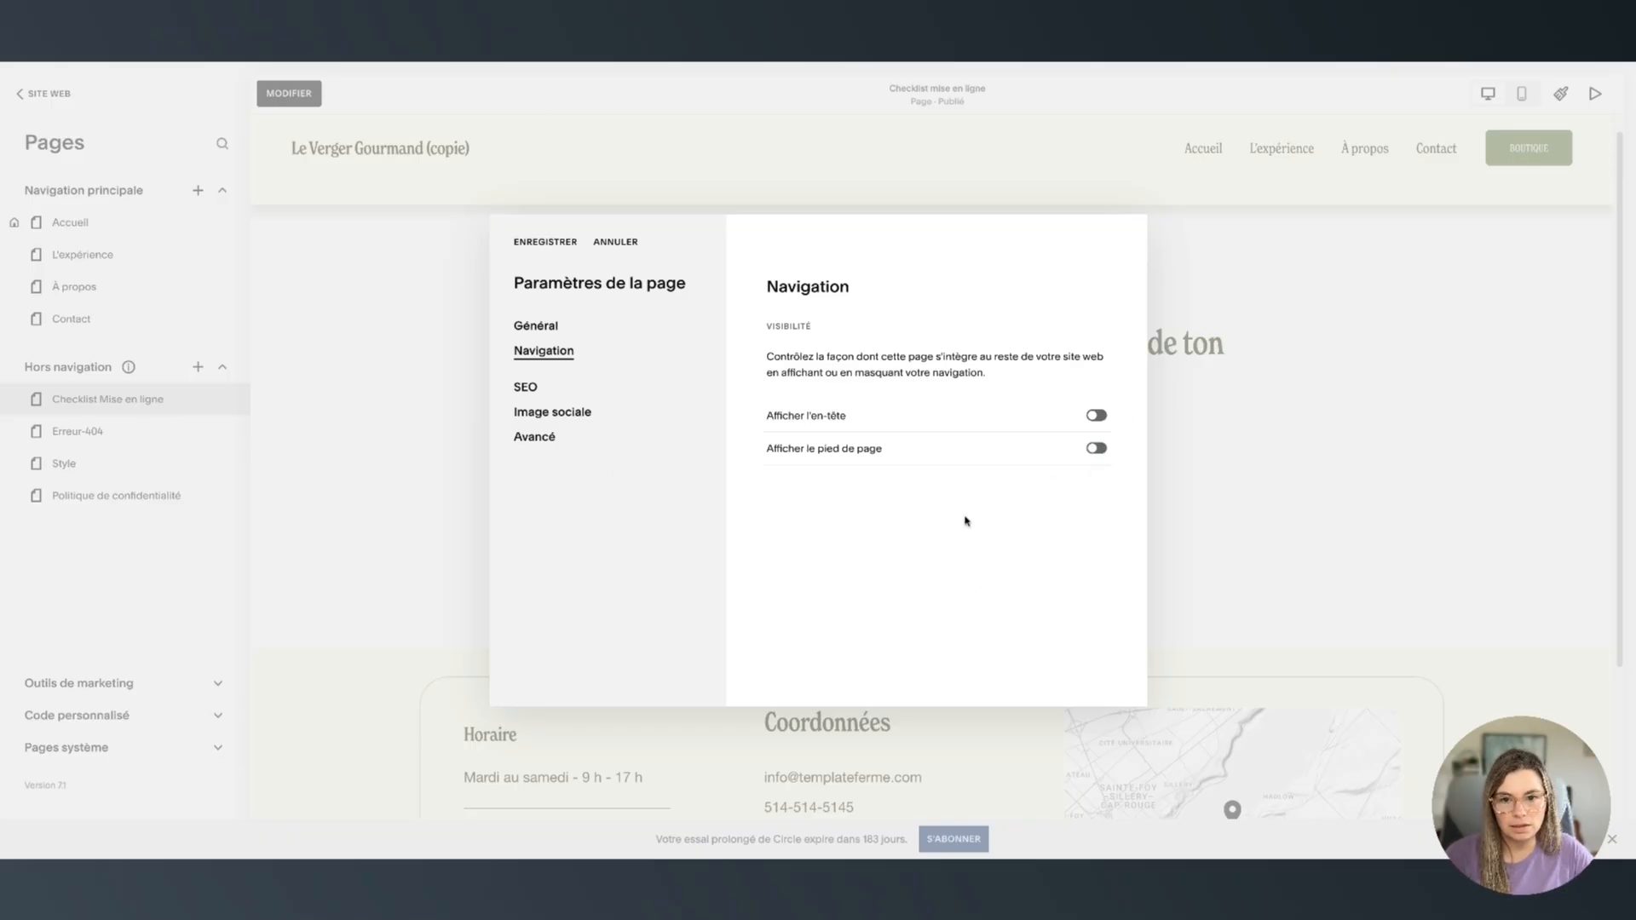
click(541, 246)
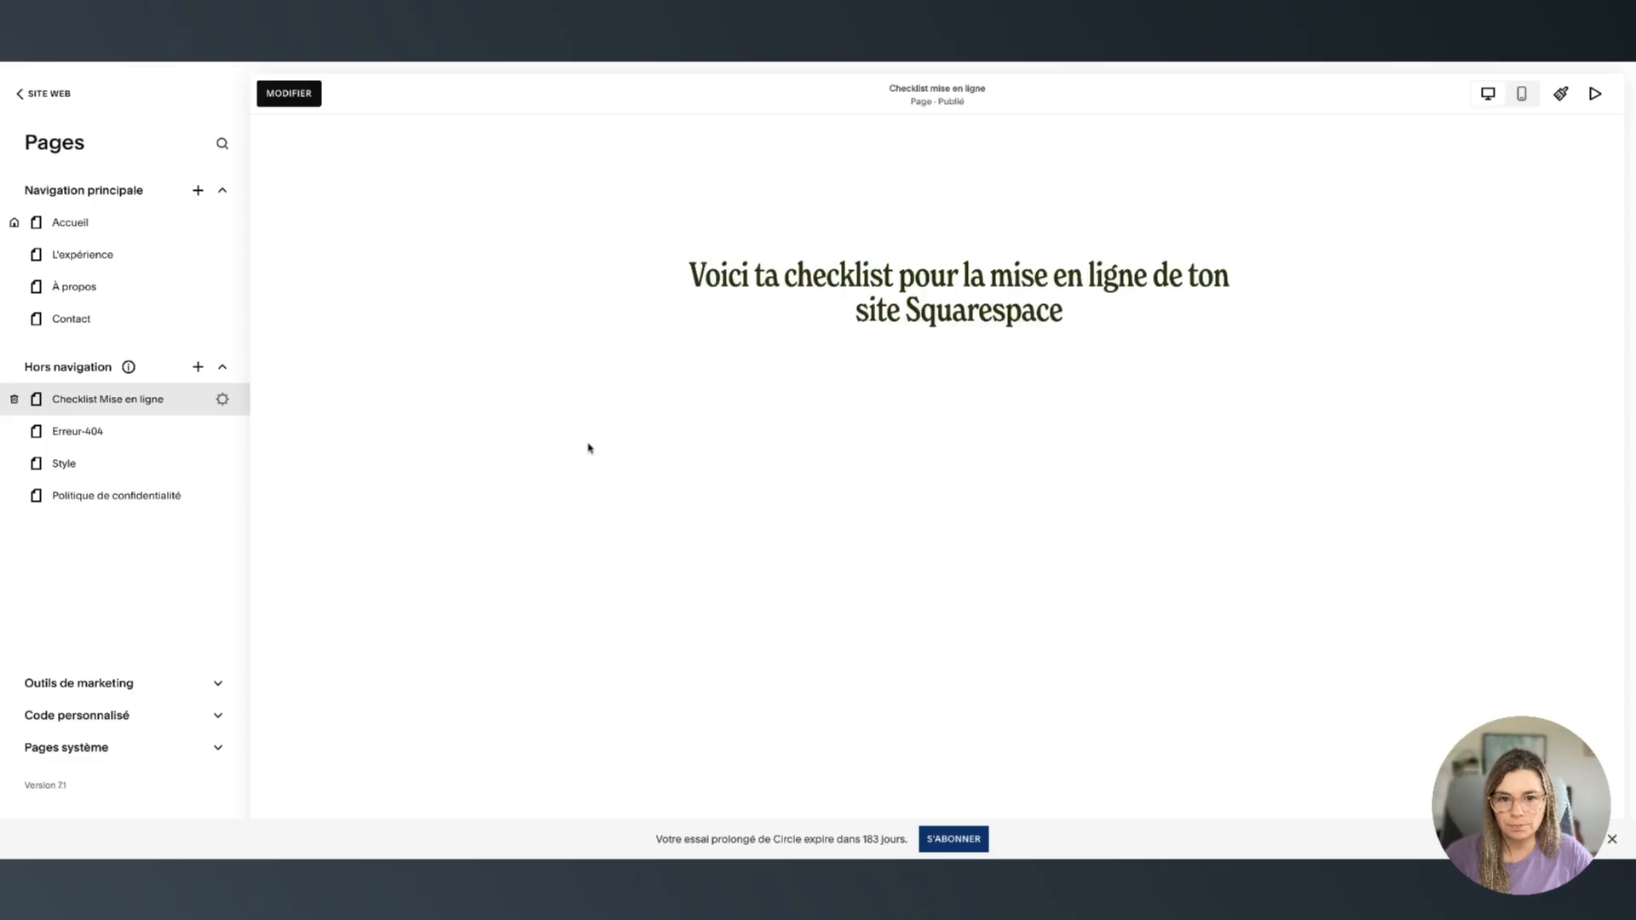
Apply the CLAIR 1 light green colour theme to the checklist page's heading section
click(289, 93)
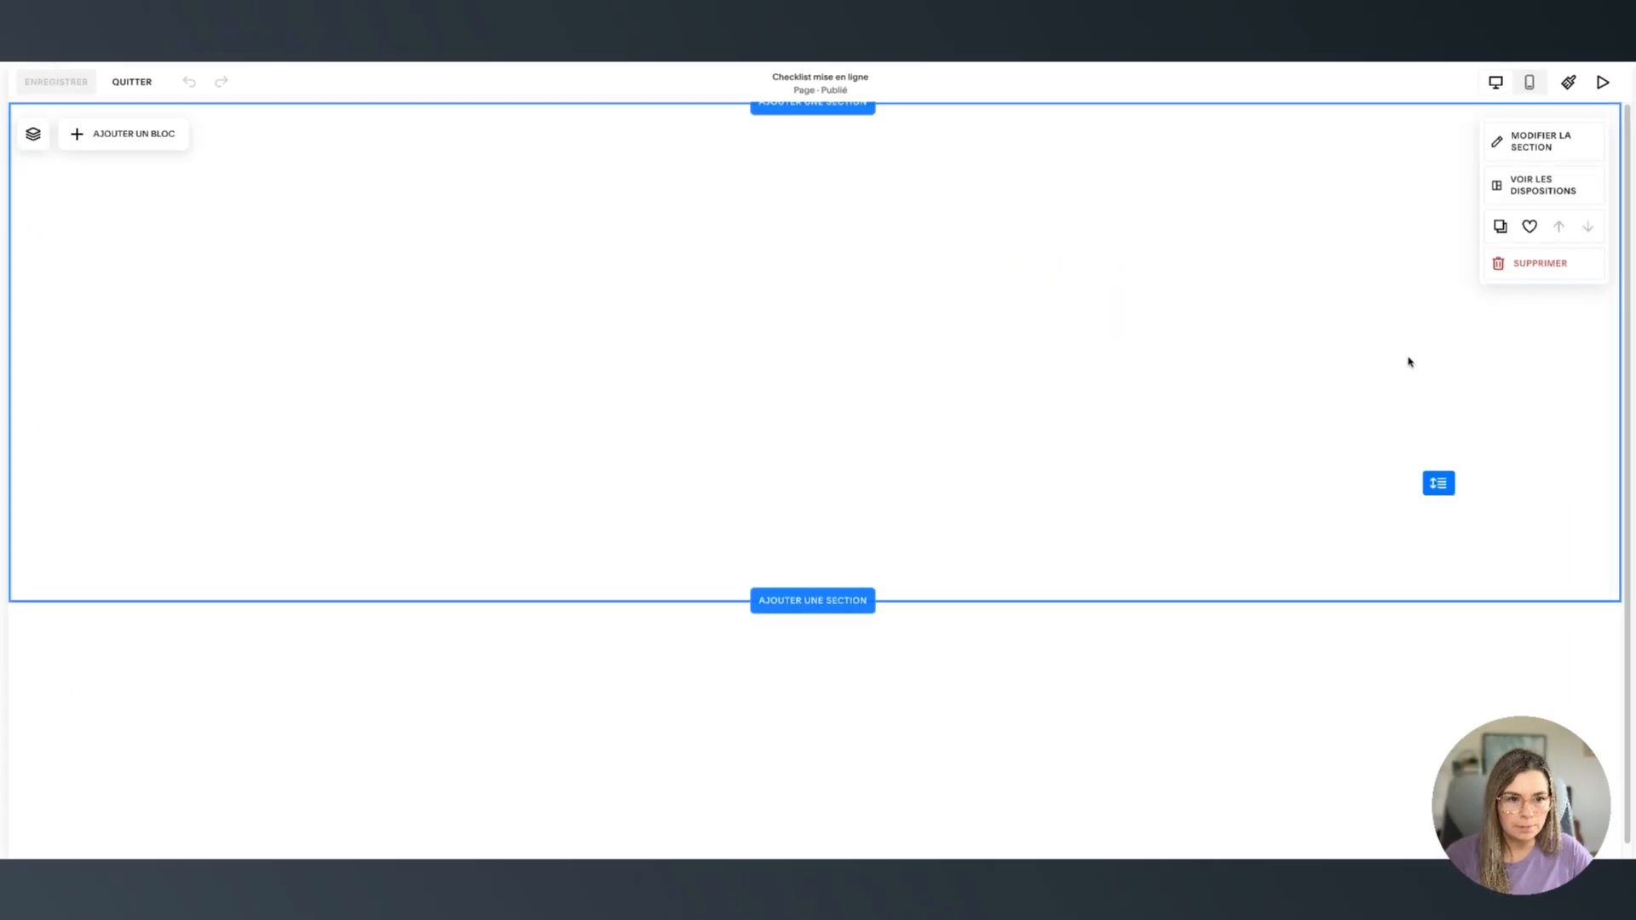
click(1533, 129)
click(1541, 179)
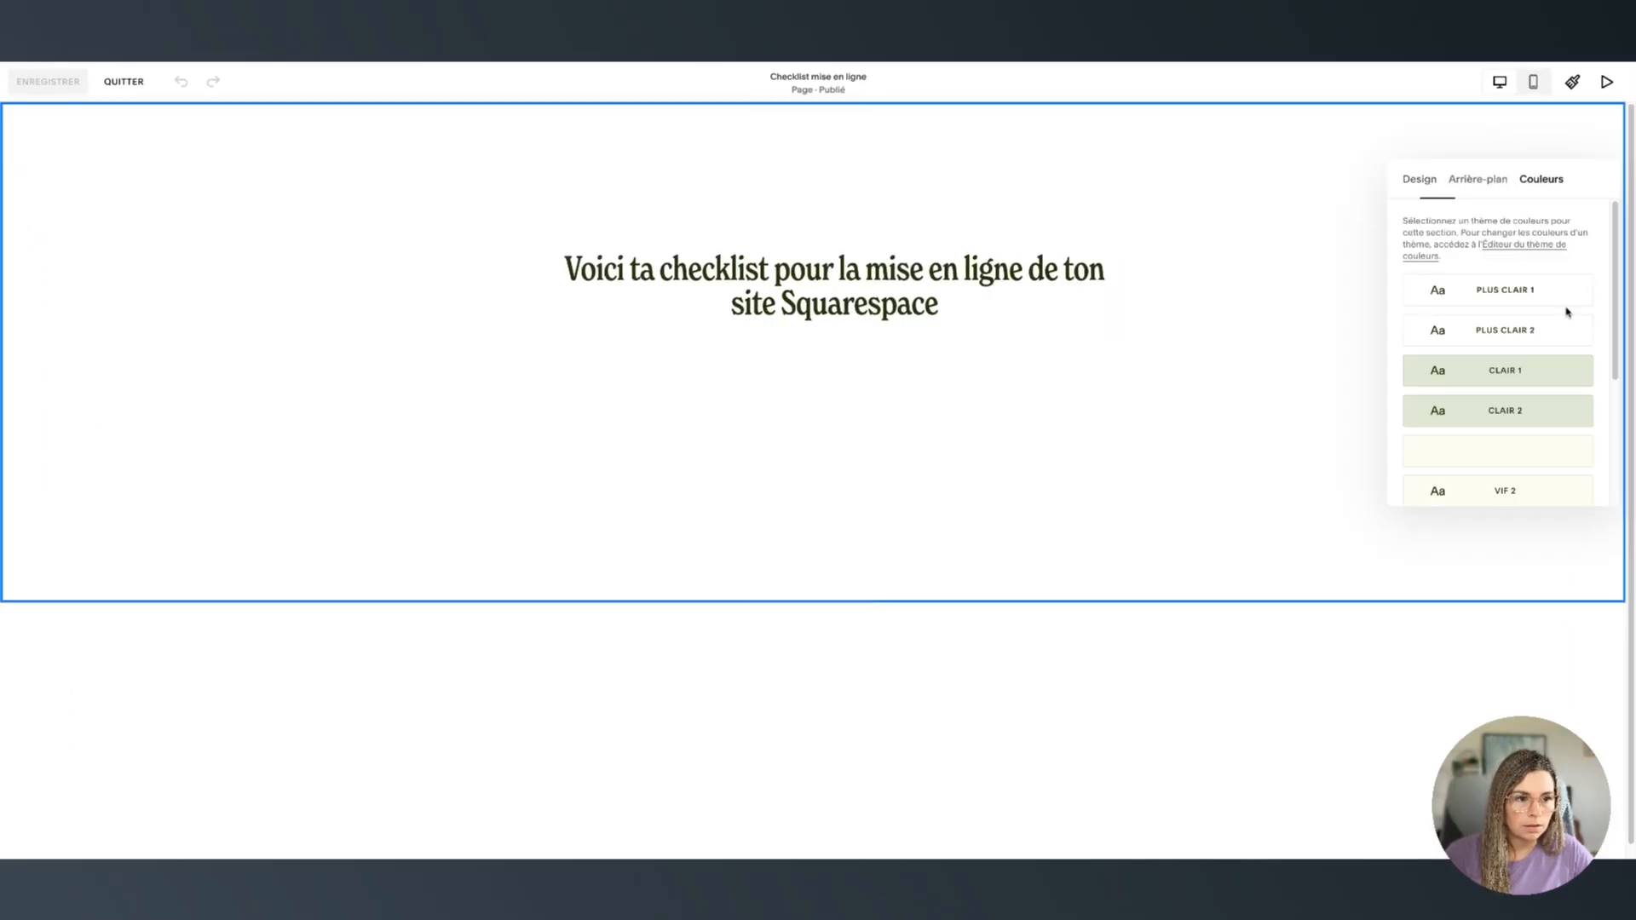
click(1539, 375)
click(968, 668)
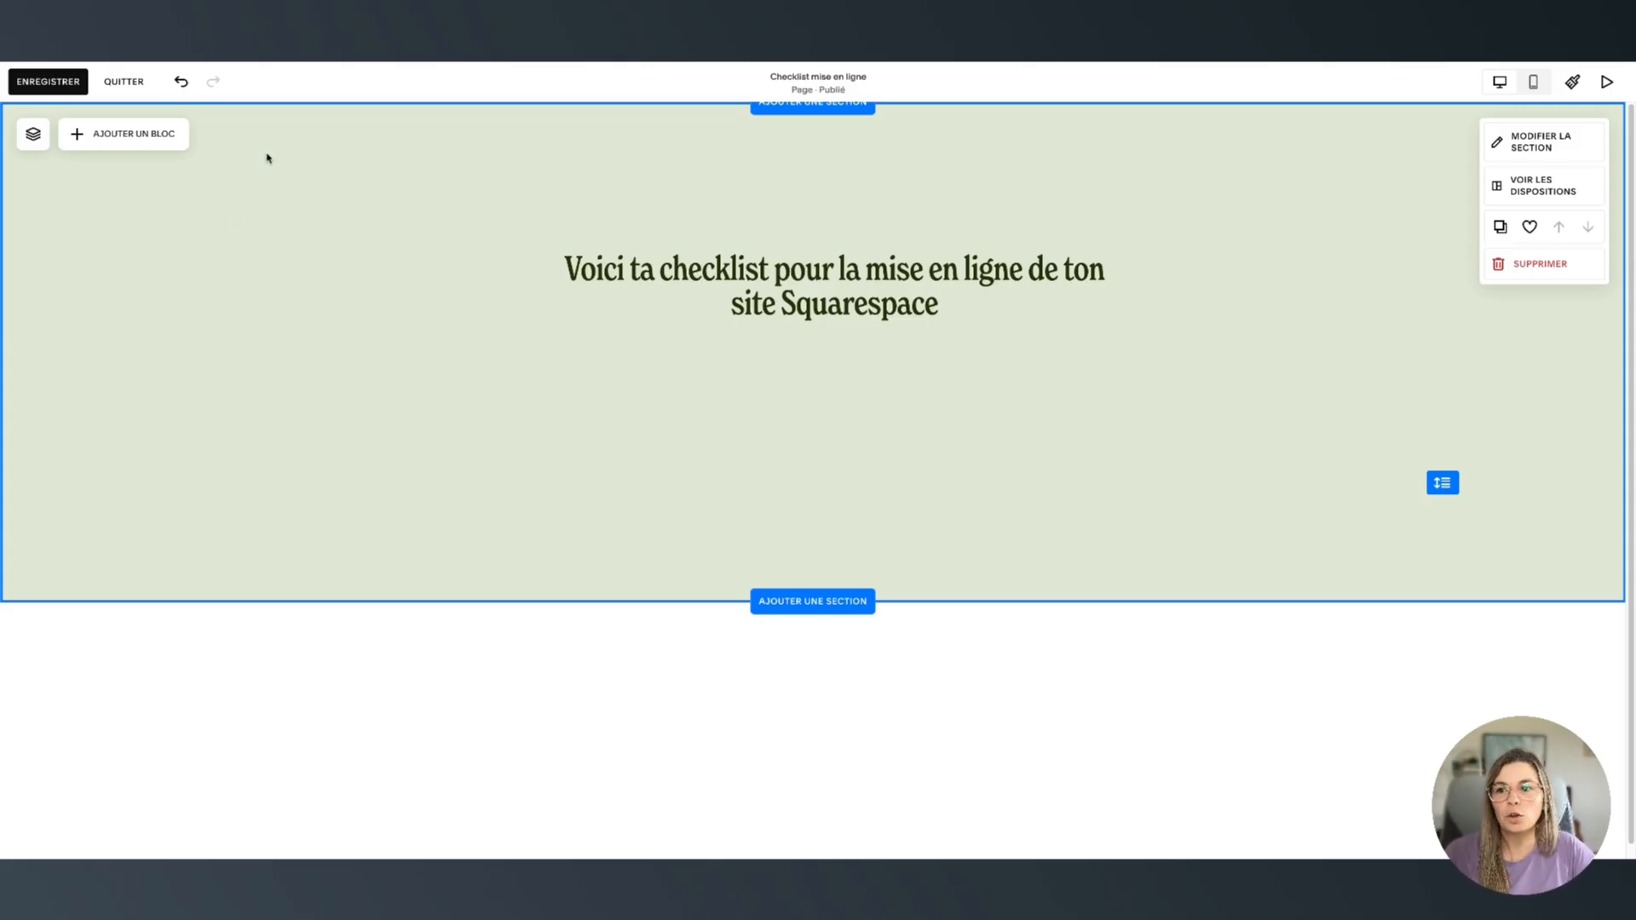
Add a button block, centre it below the heading and widen it
click(102, 140)
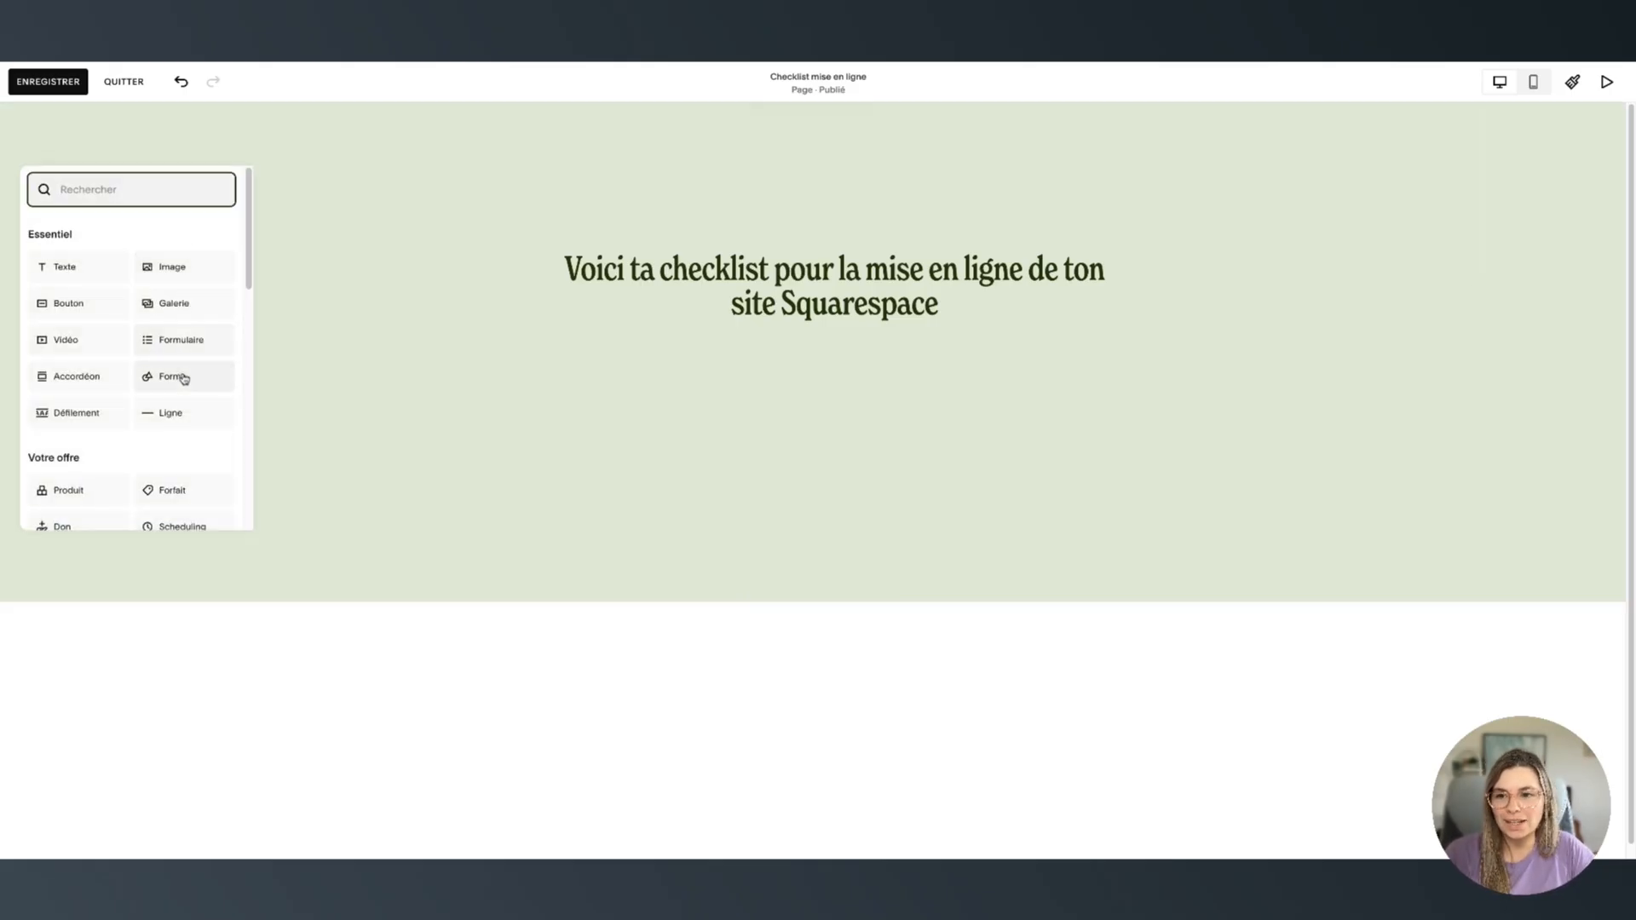
click(68, 304)
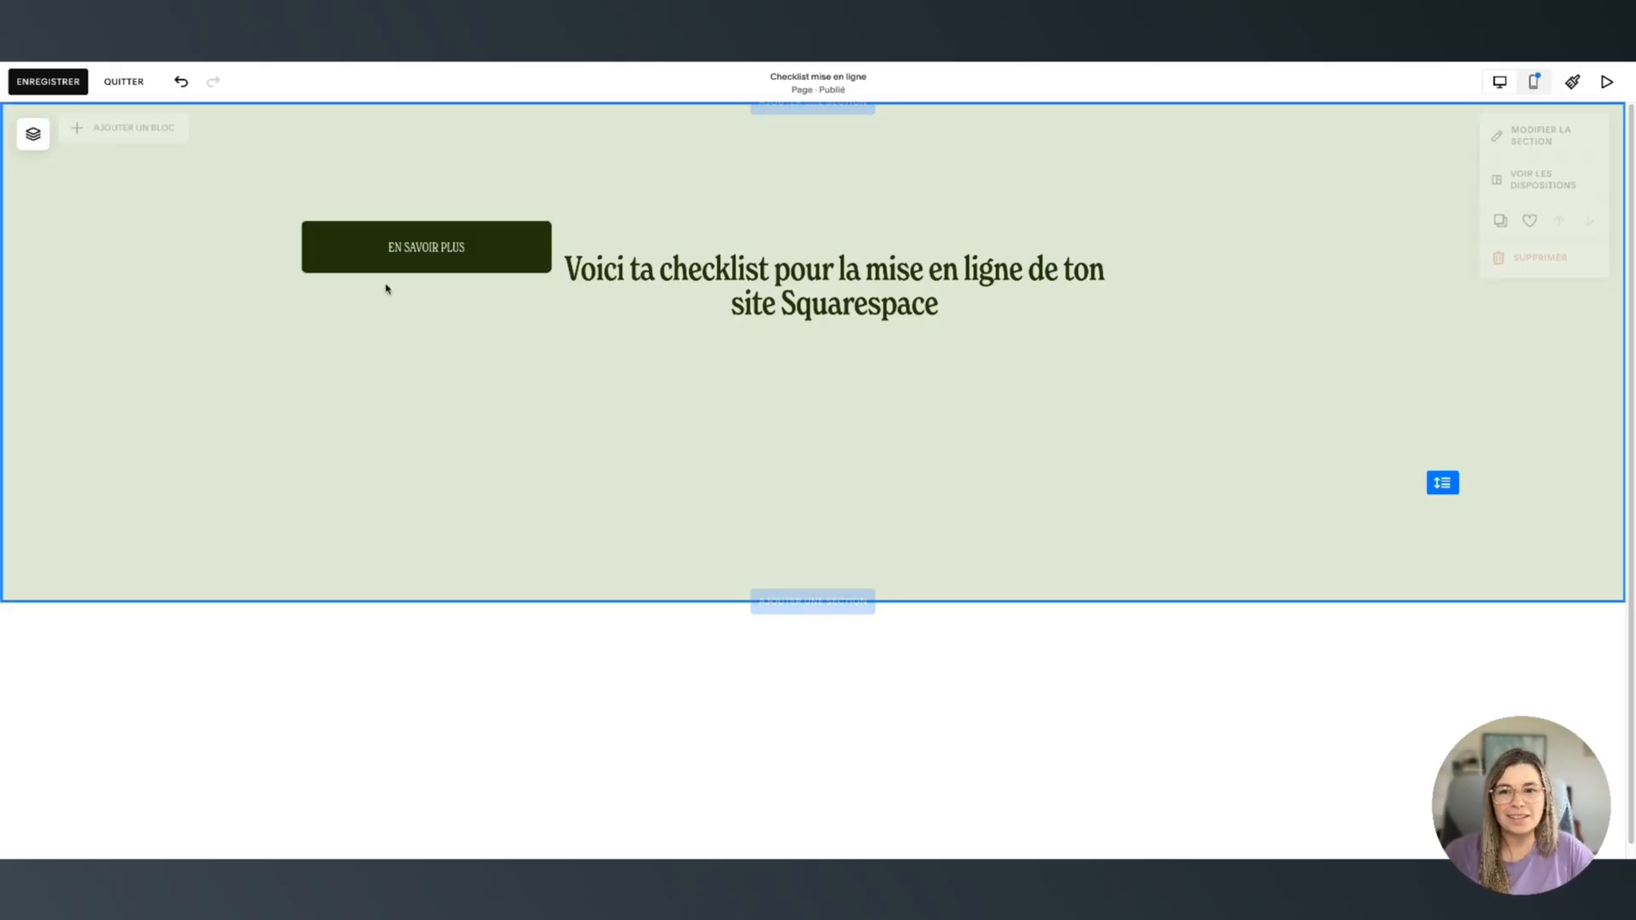
drag(386, 265, 741, 409)
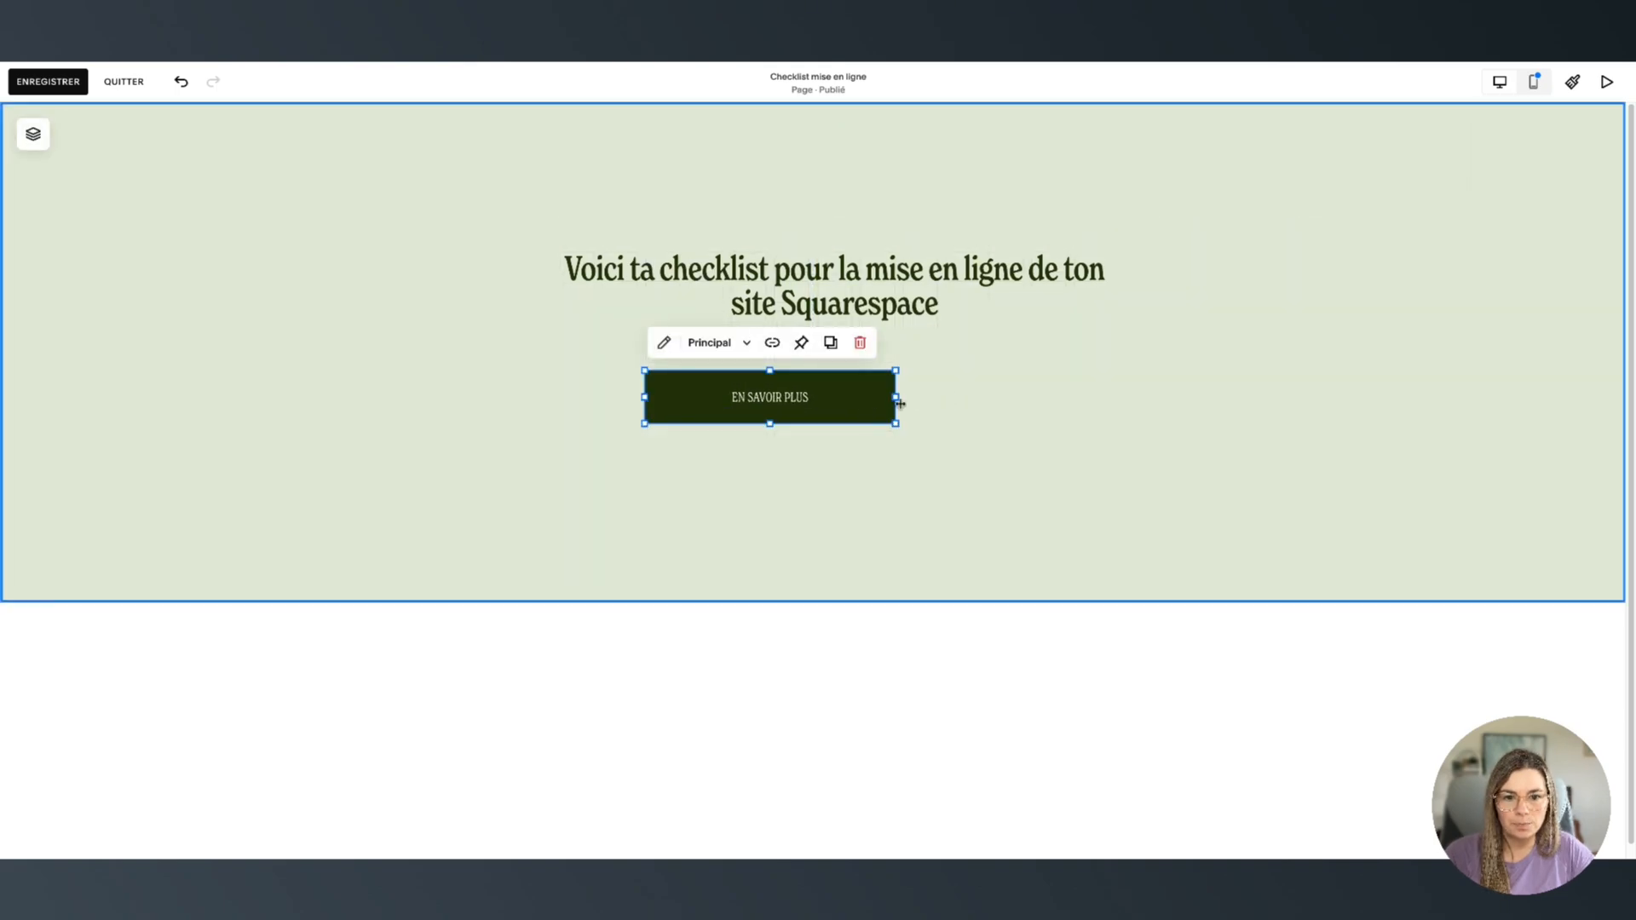
drag(900, 404, 981, 398)
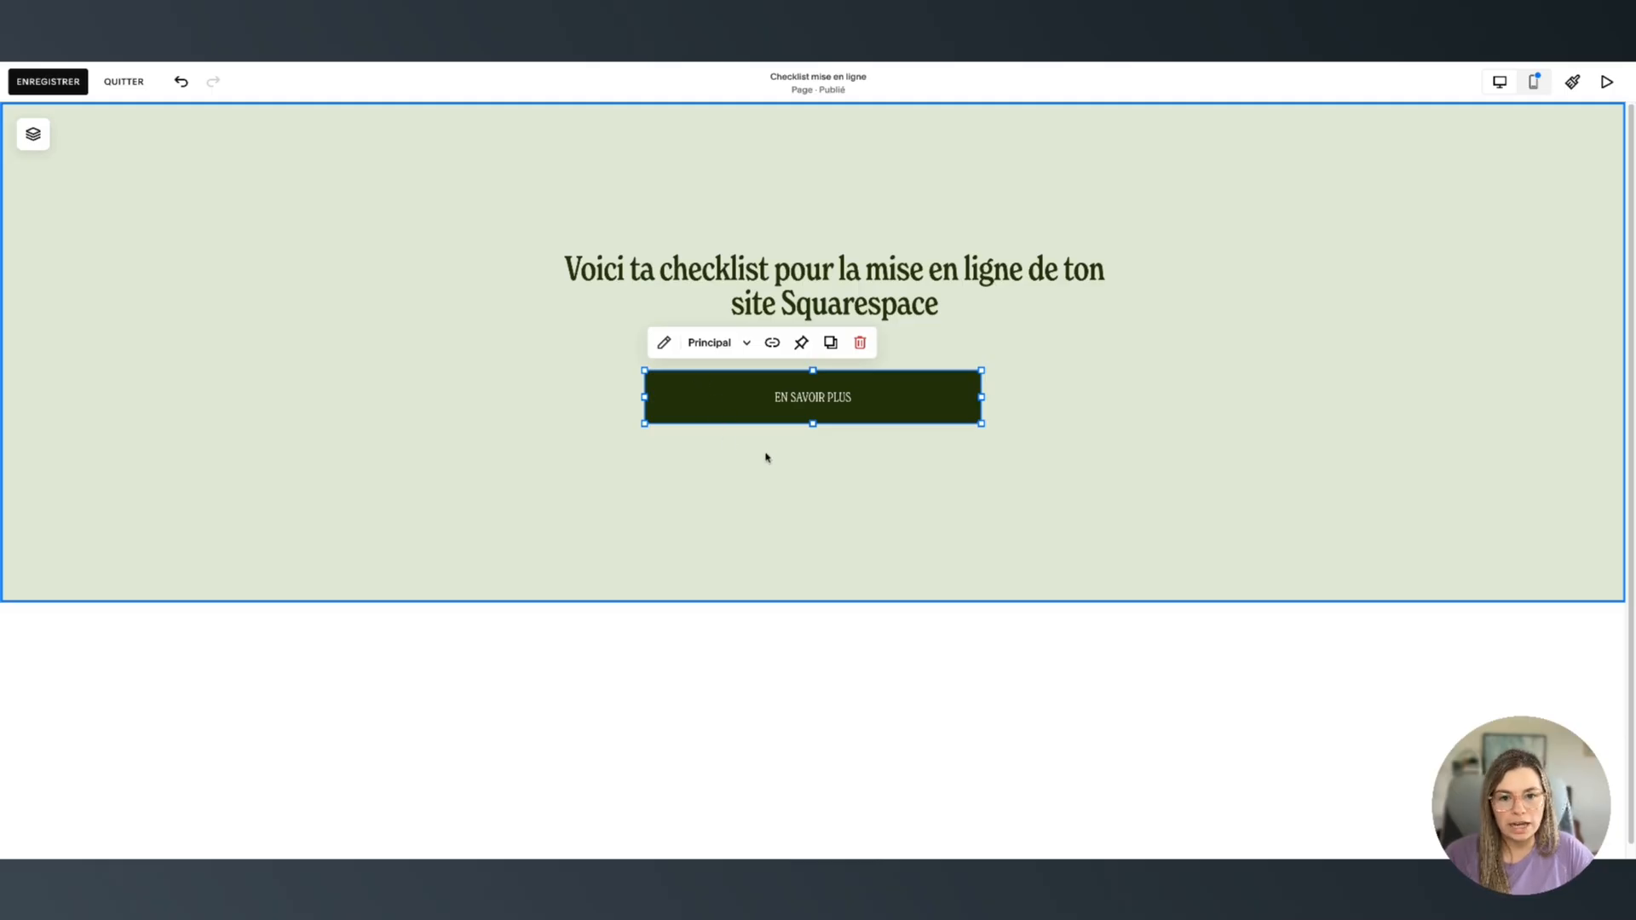
Change the button label to 'Télécharge la checklist juste ici'
click(734, 457)
double_click(740, 395)
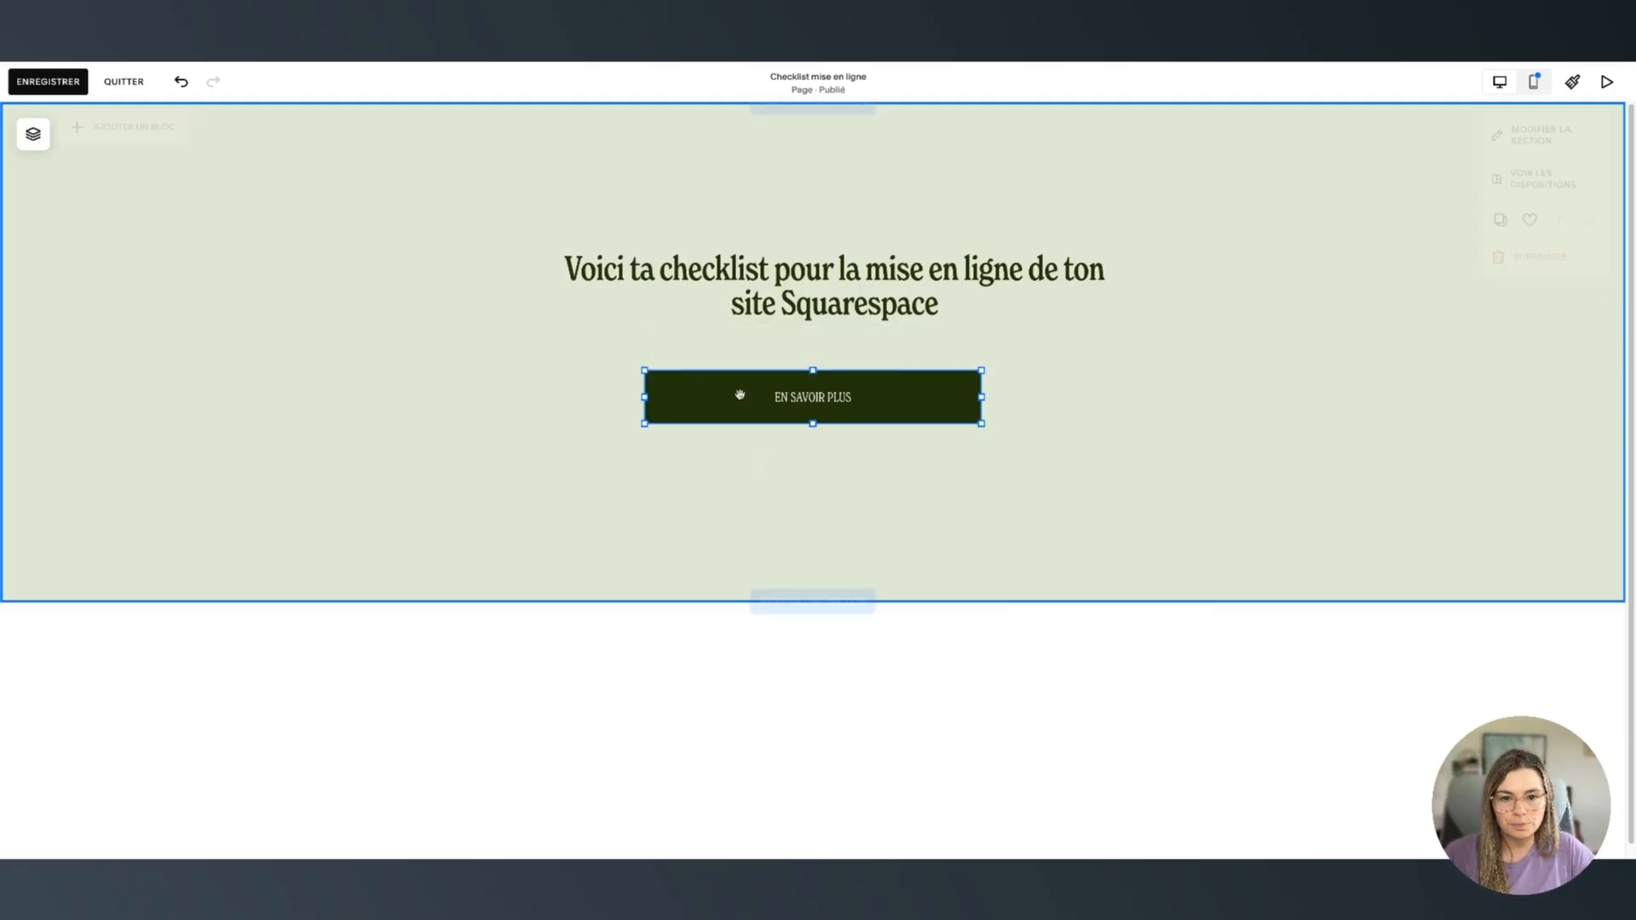
triple_click(1075, 454)
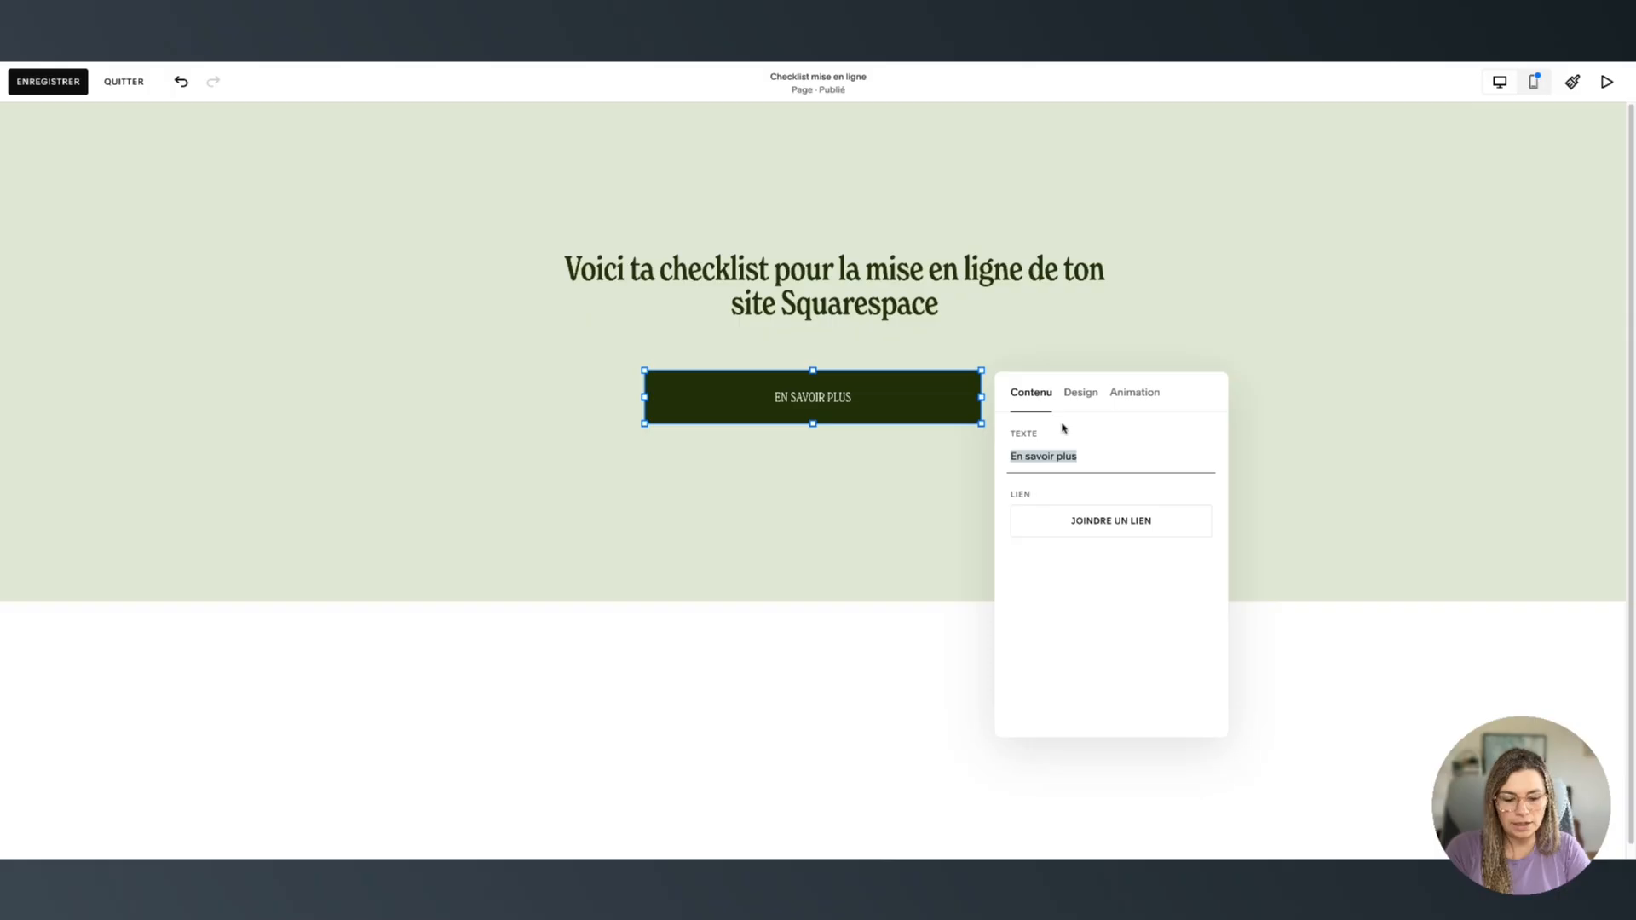
text(Té)
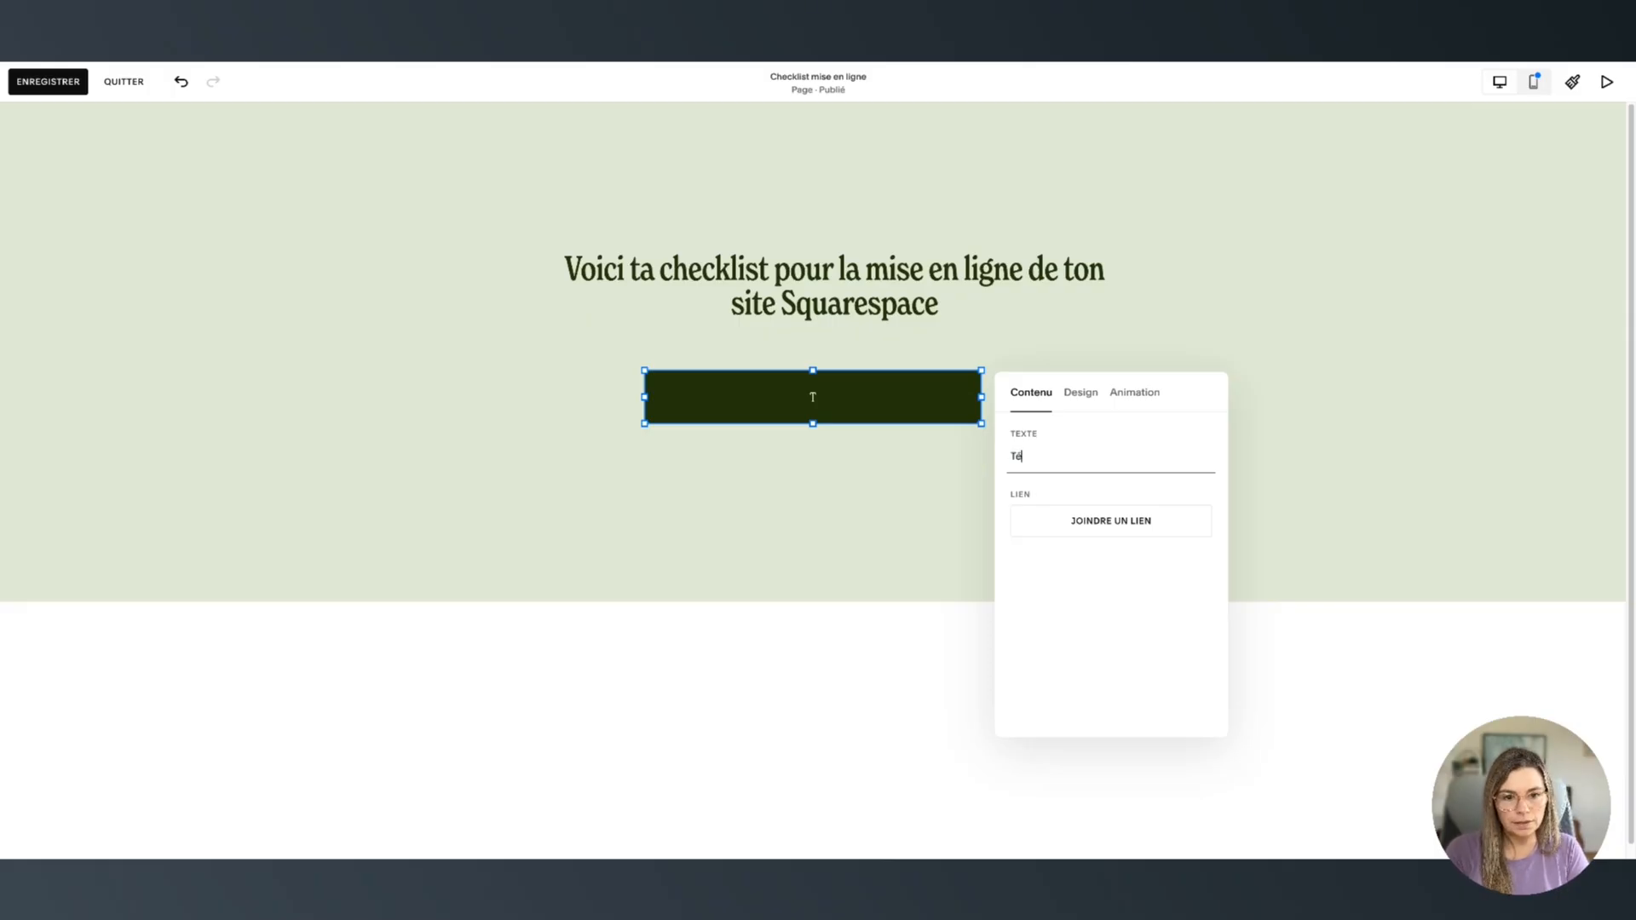
text(lécharge la check)
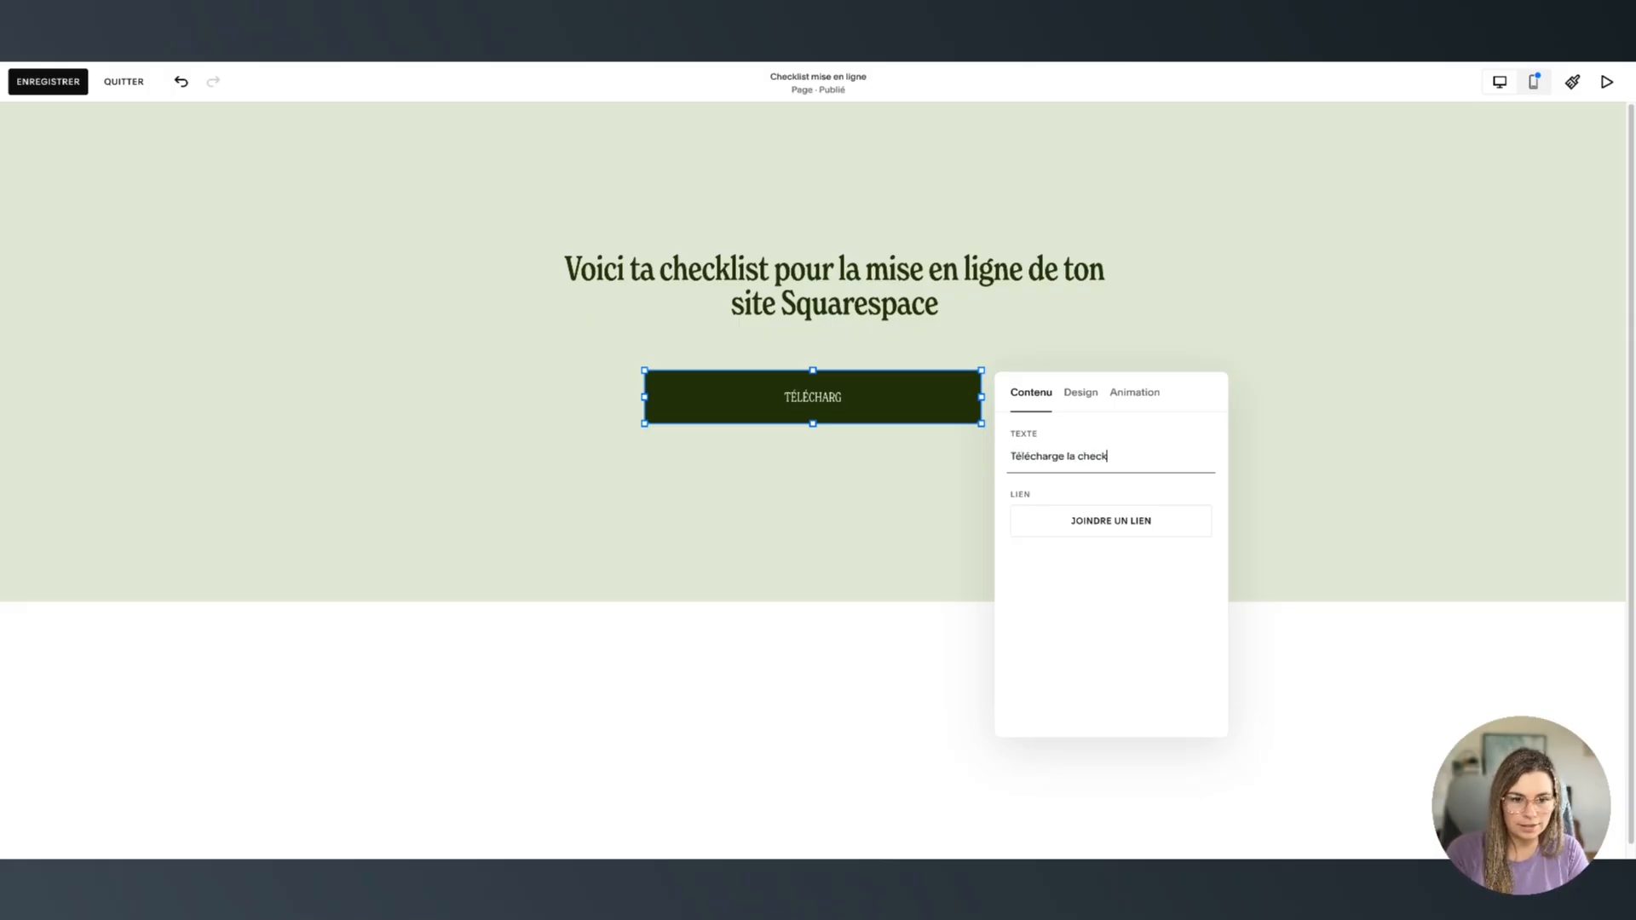
text(list juste ici)
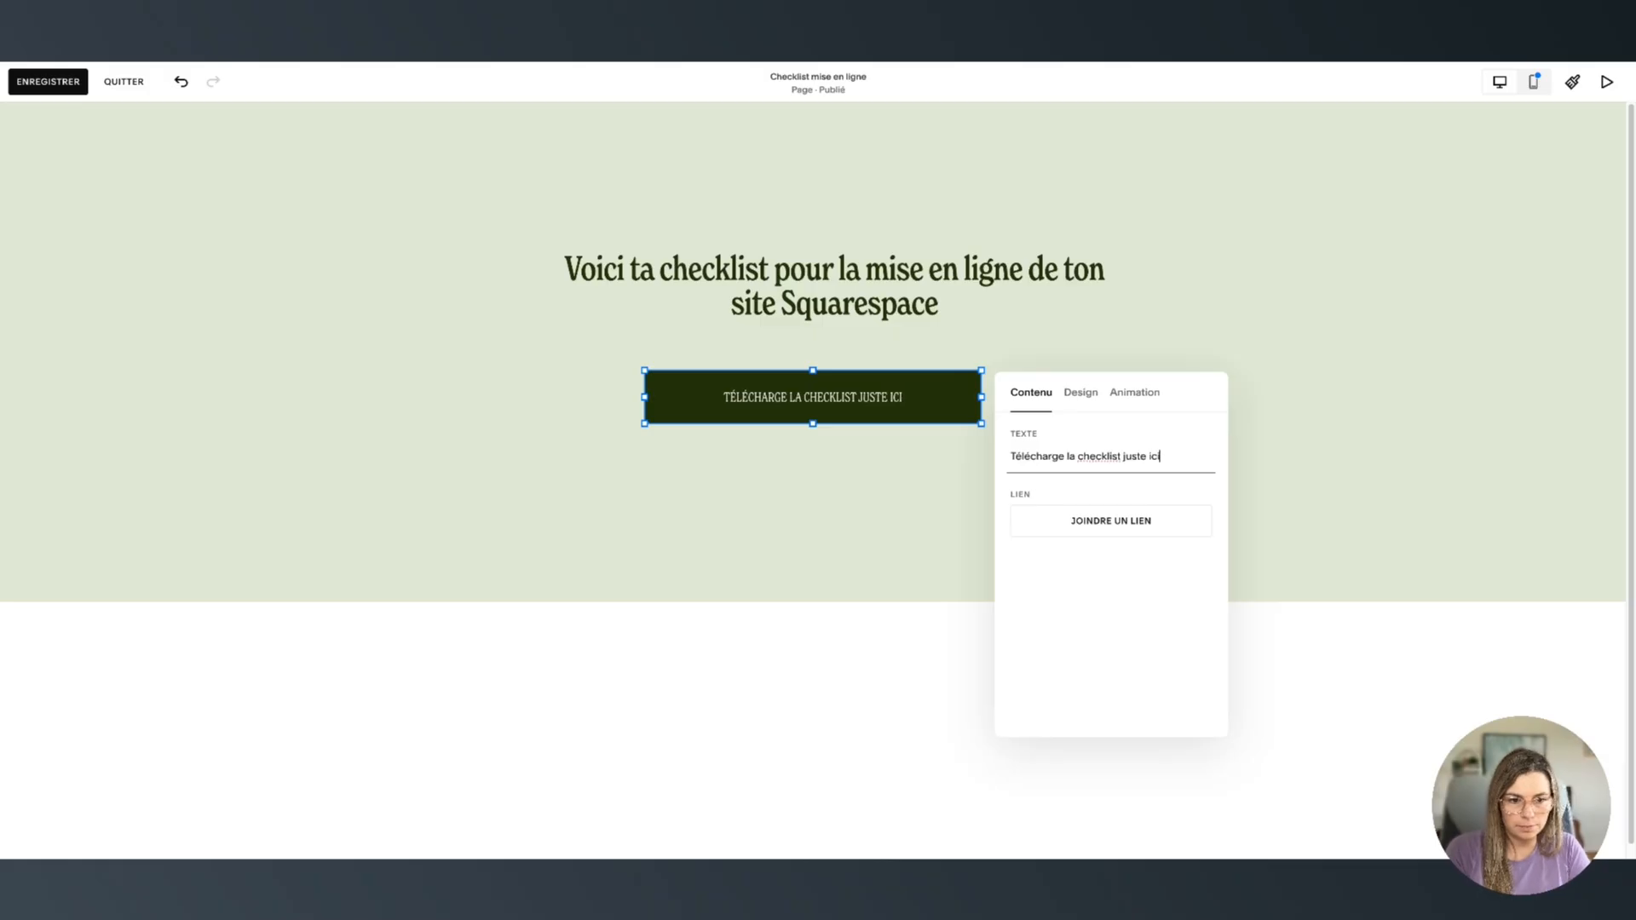
click(1077, 522)
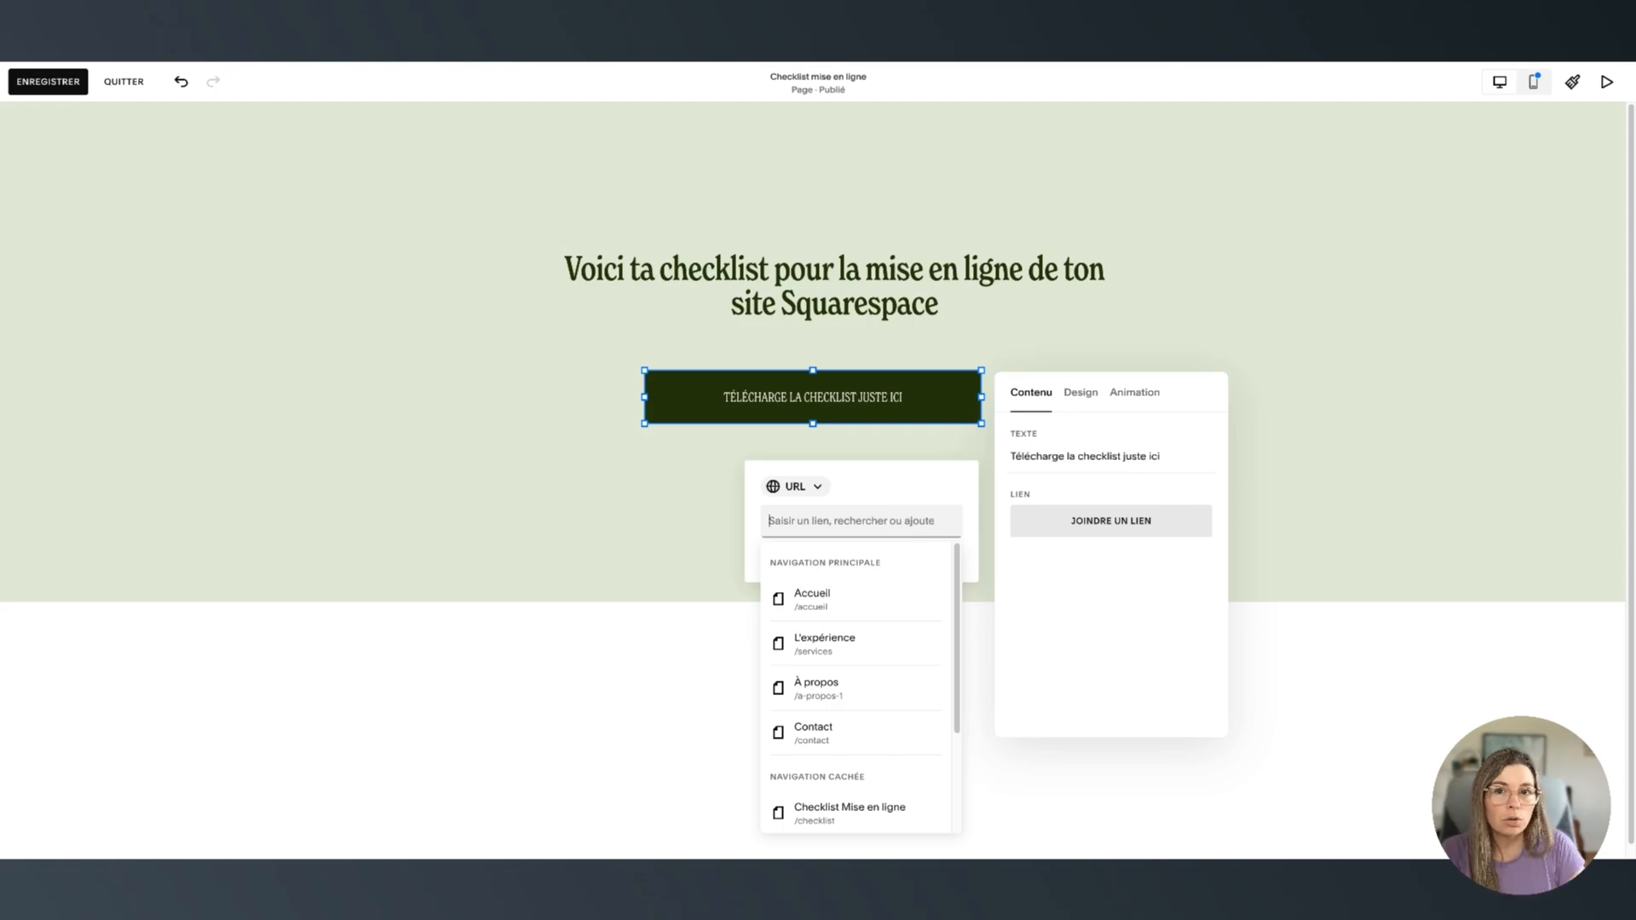
Paste the Google Docs address as the button's link
click(1320, 315)
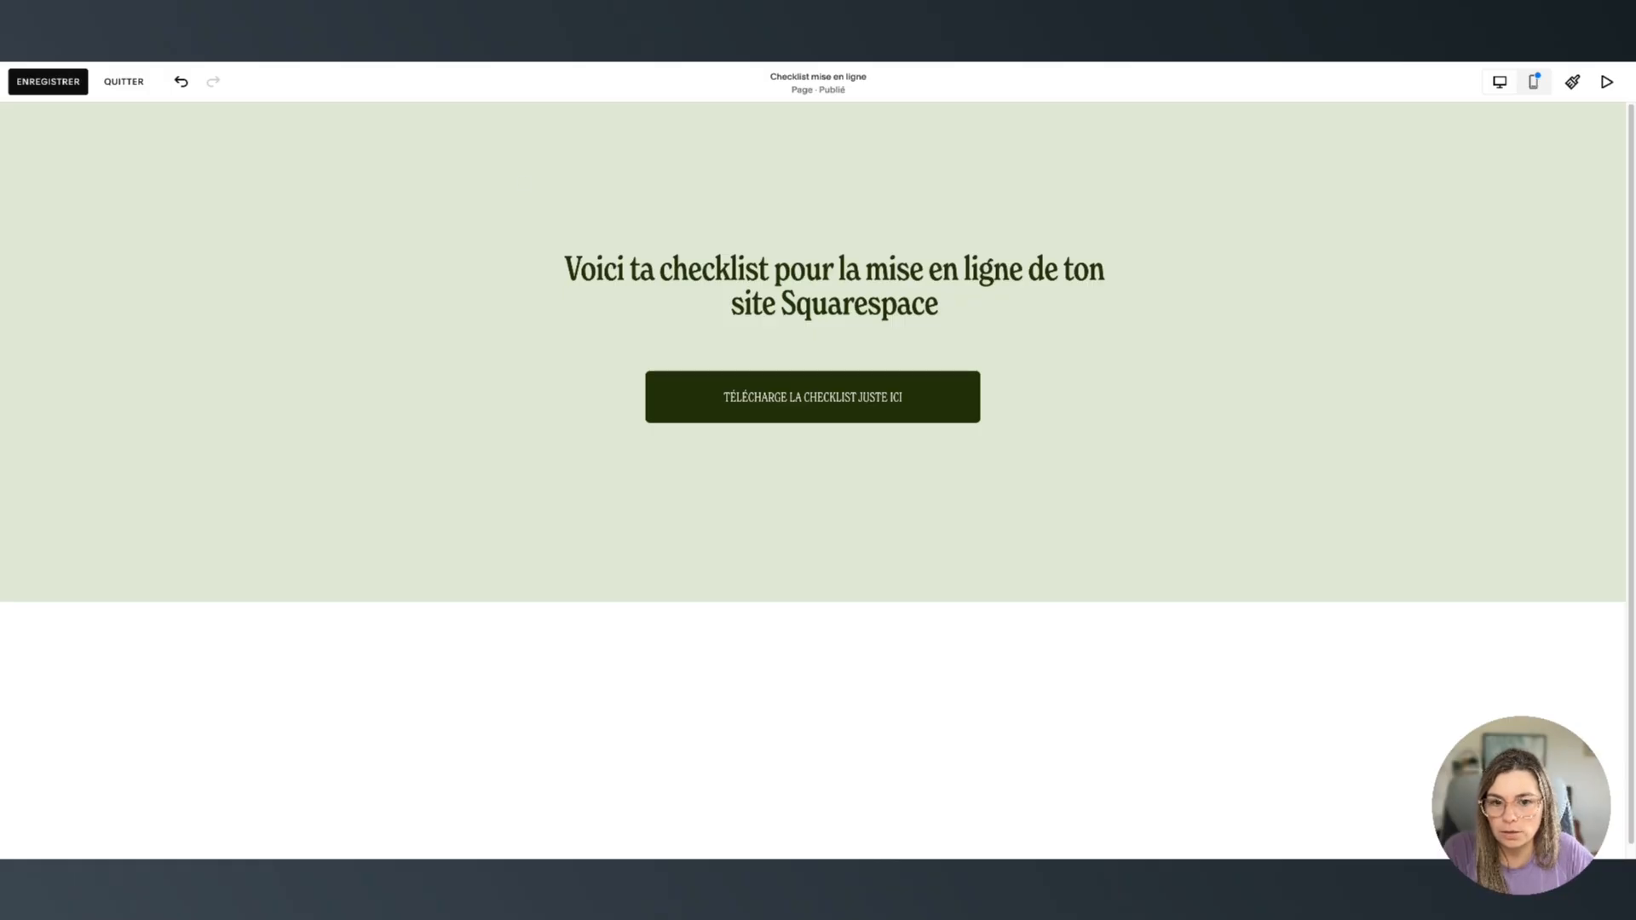
double_click(814, 387)
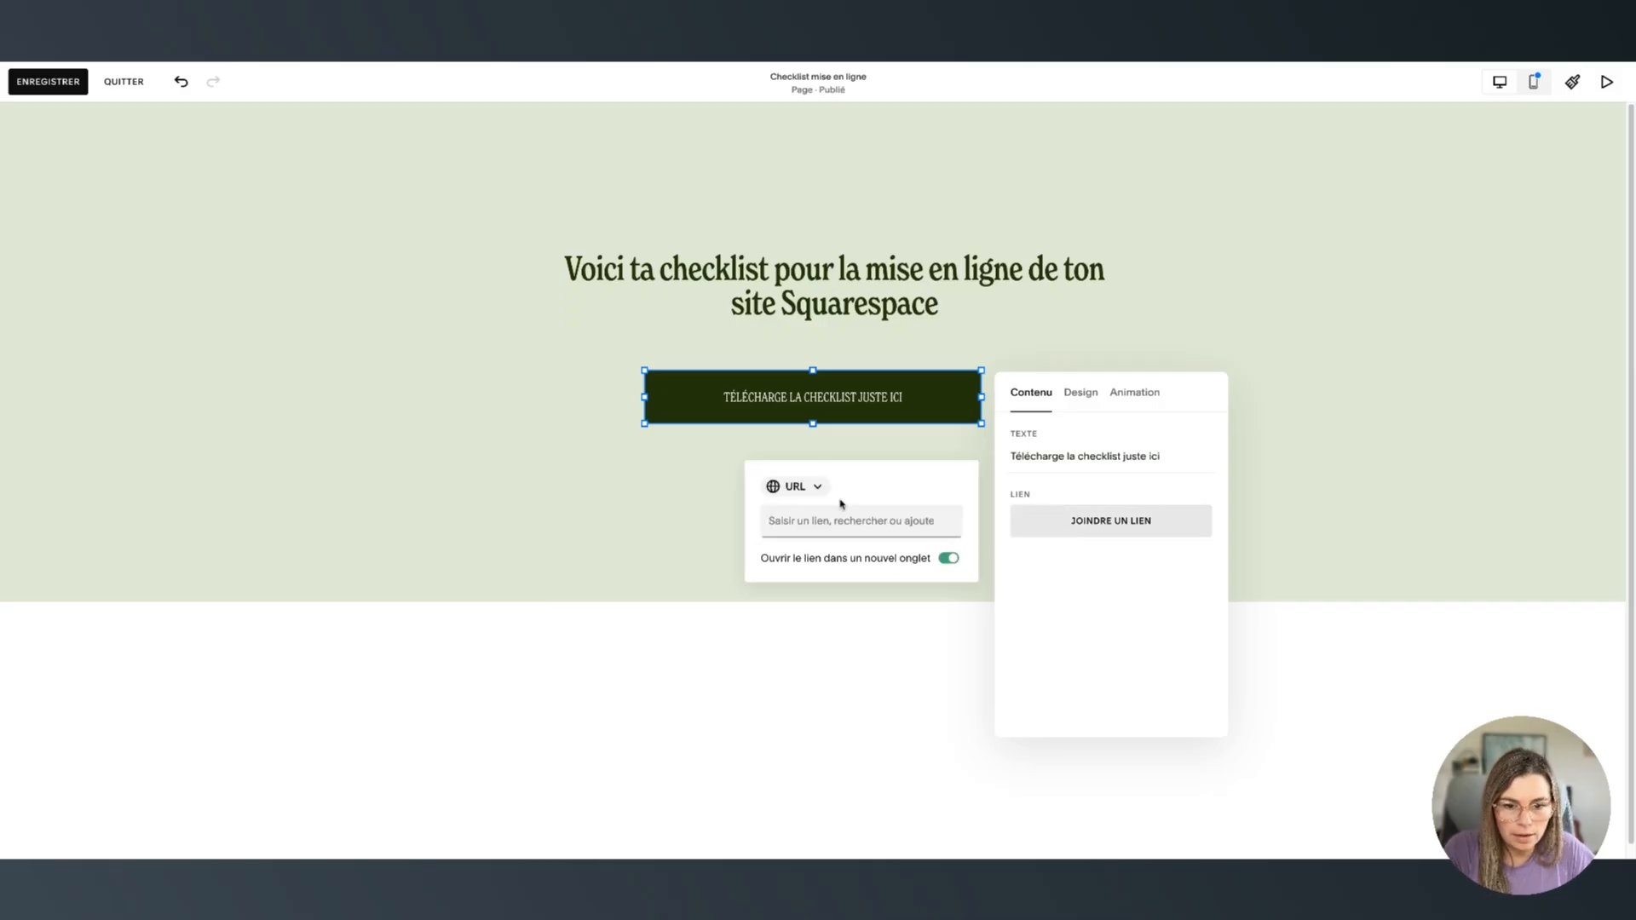
key(ctrl+v)
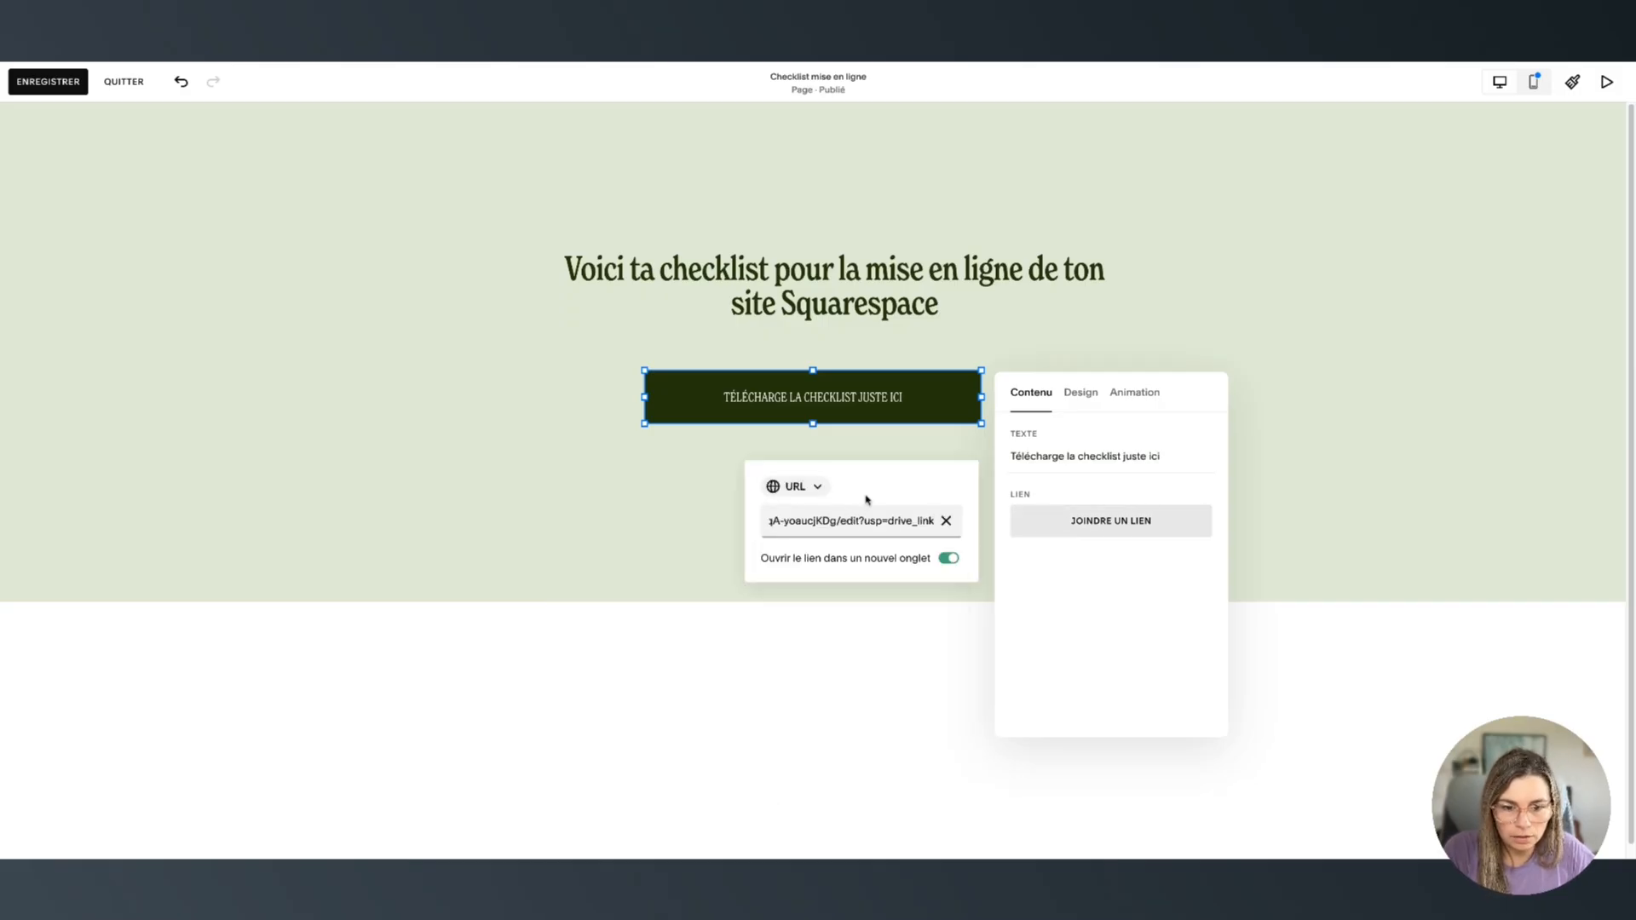
click(871, 482)
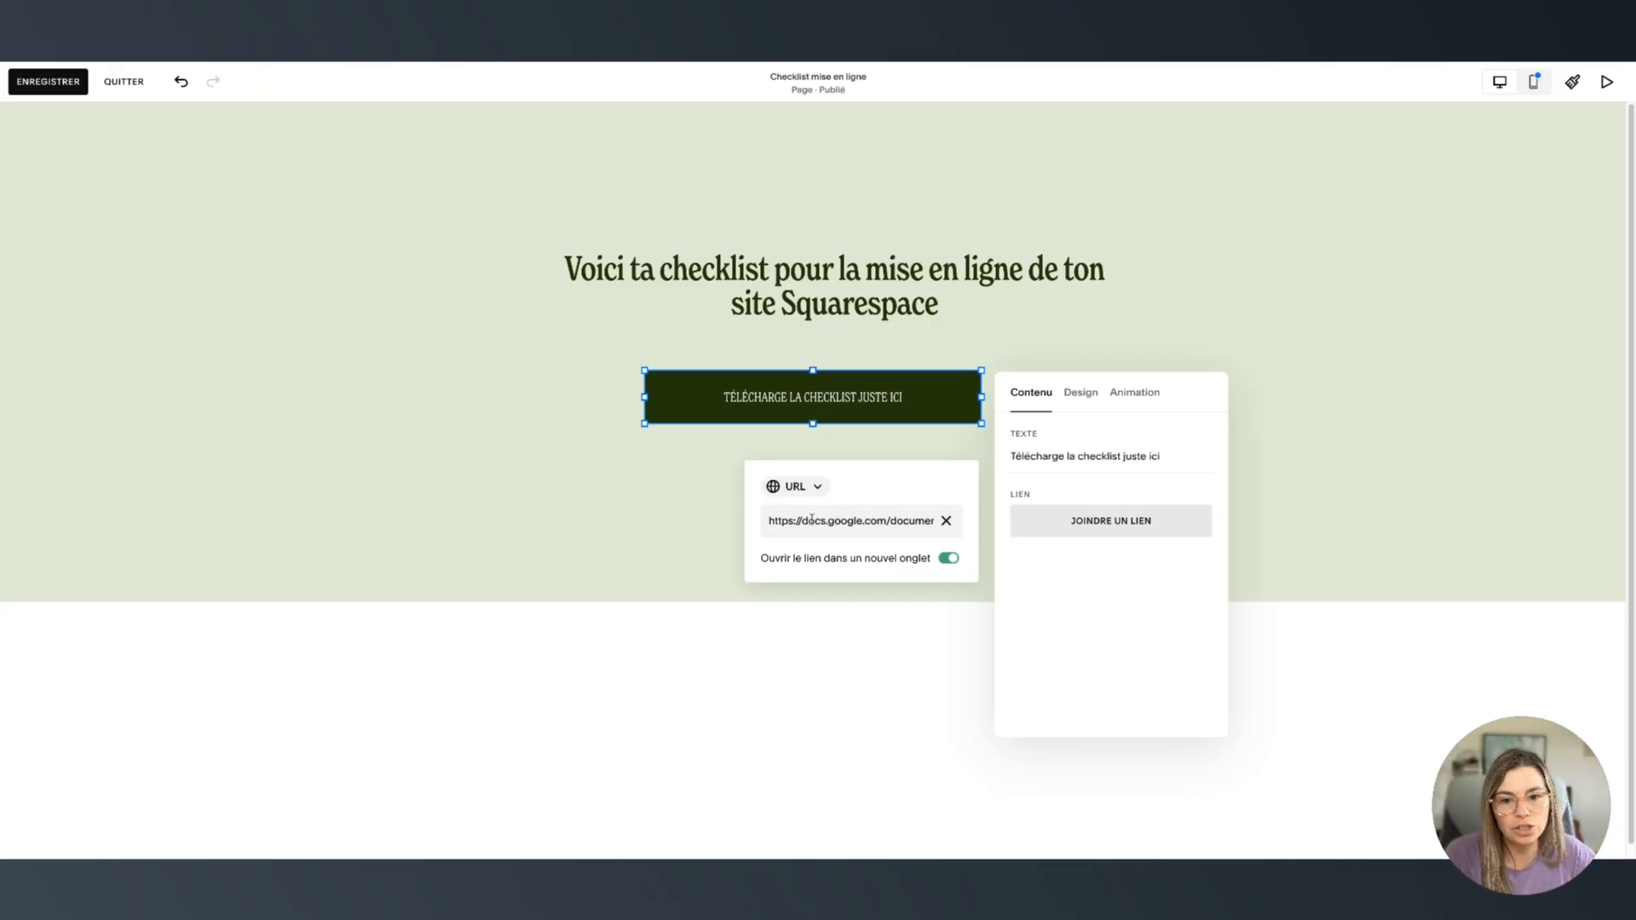
Select and clear the pasted address so the link field is empty
click(786, 530)
triple_click(813, 515)
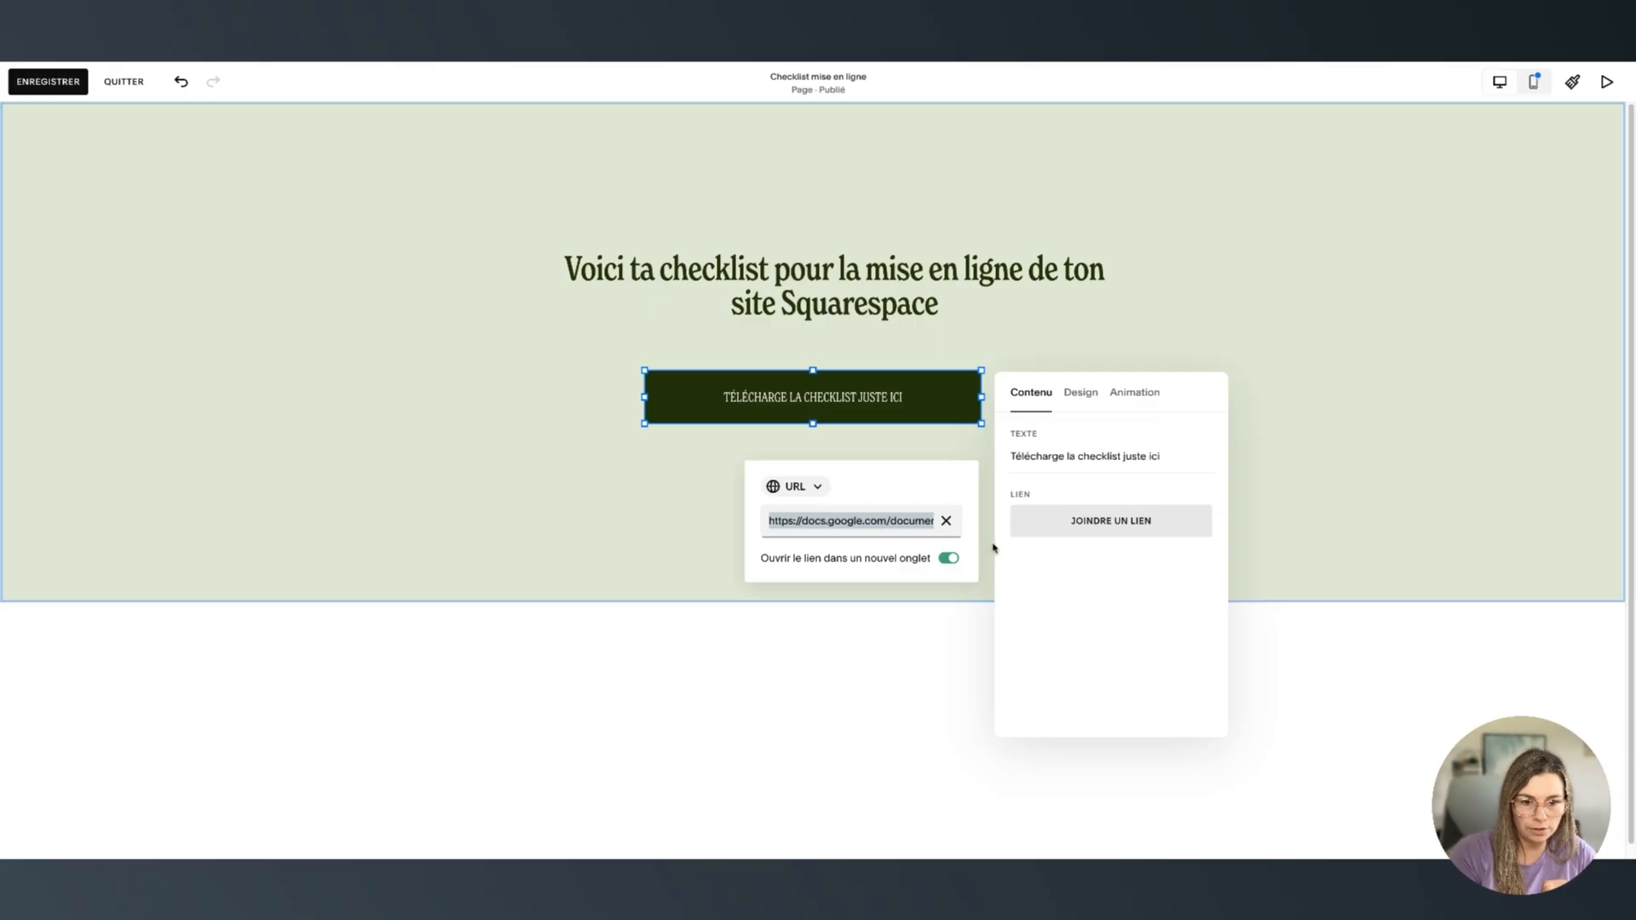
click(946, 520)
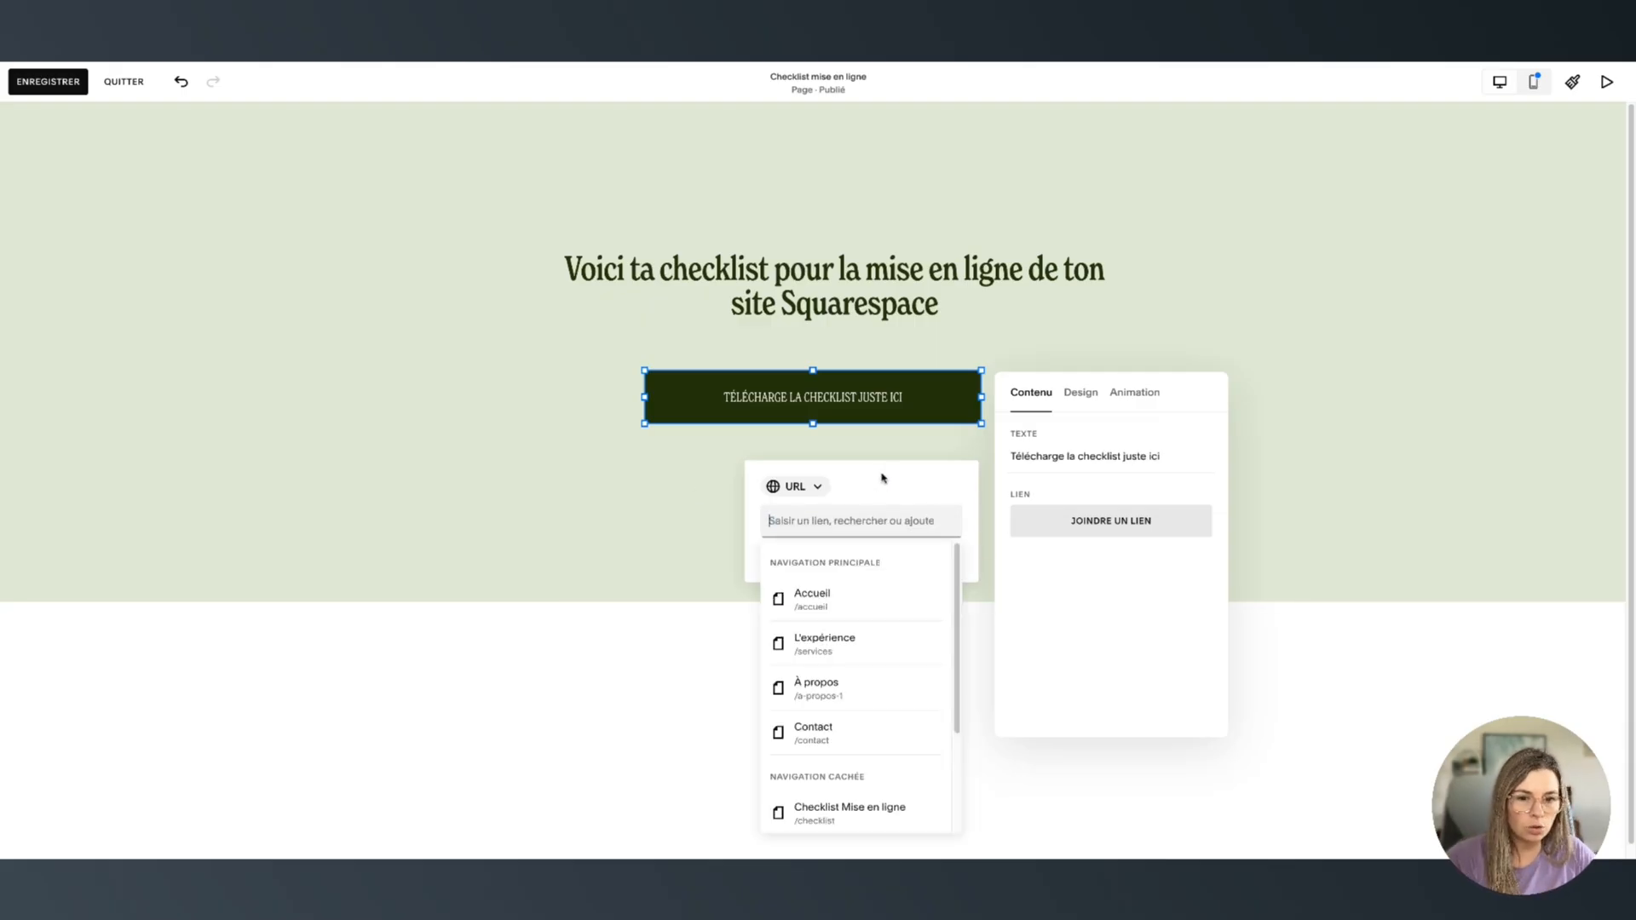
Switch the button's link type to Fichier and attach the Checklist_avant_de_mettre… PDF
click(1011, 526)
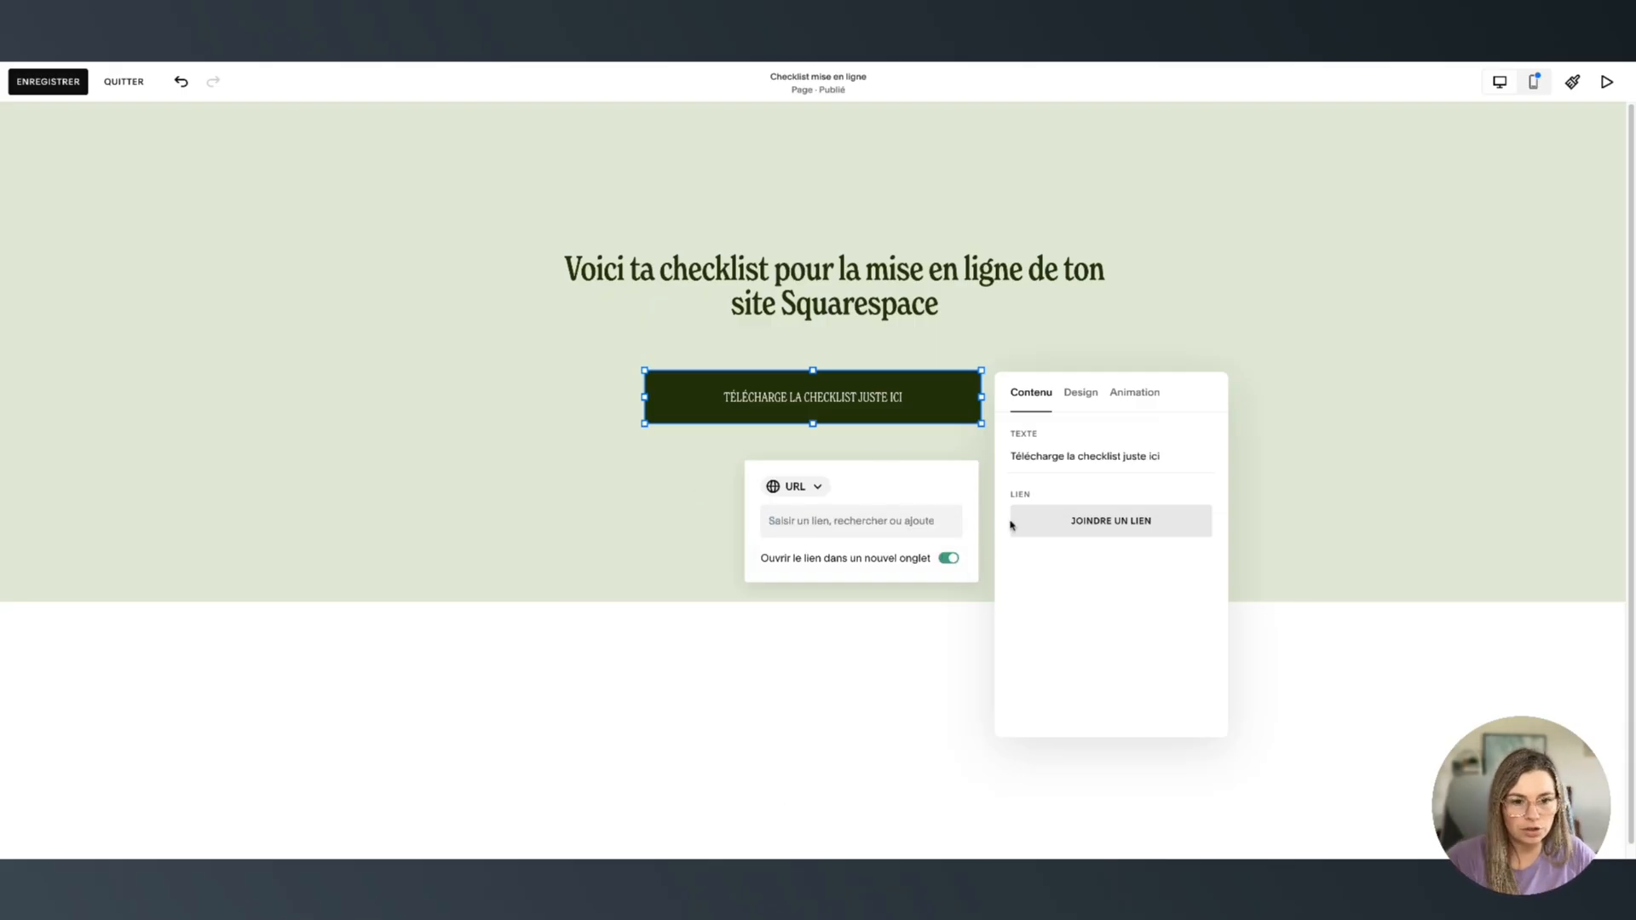
click(798, 488)
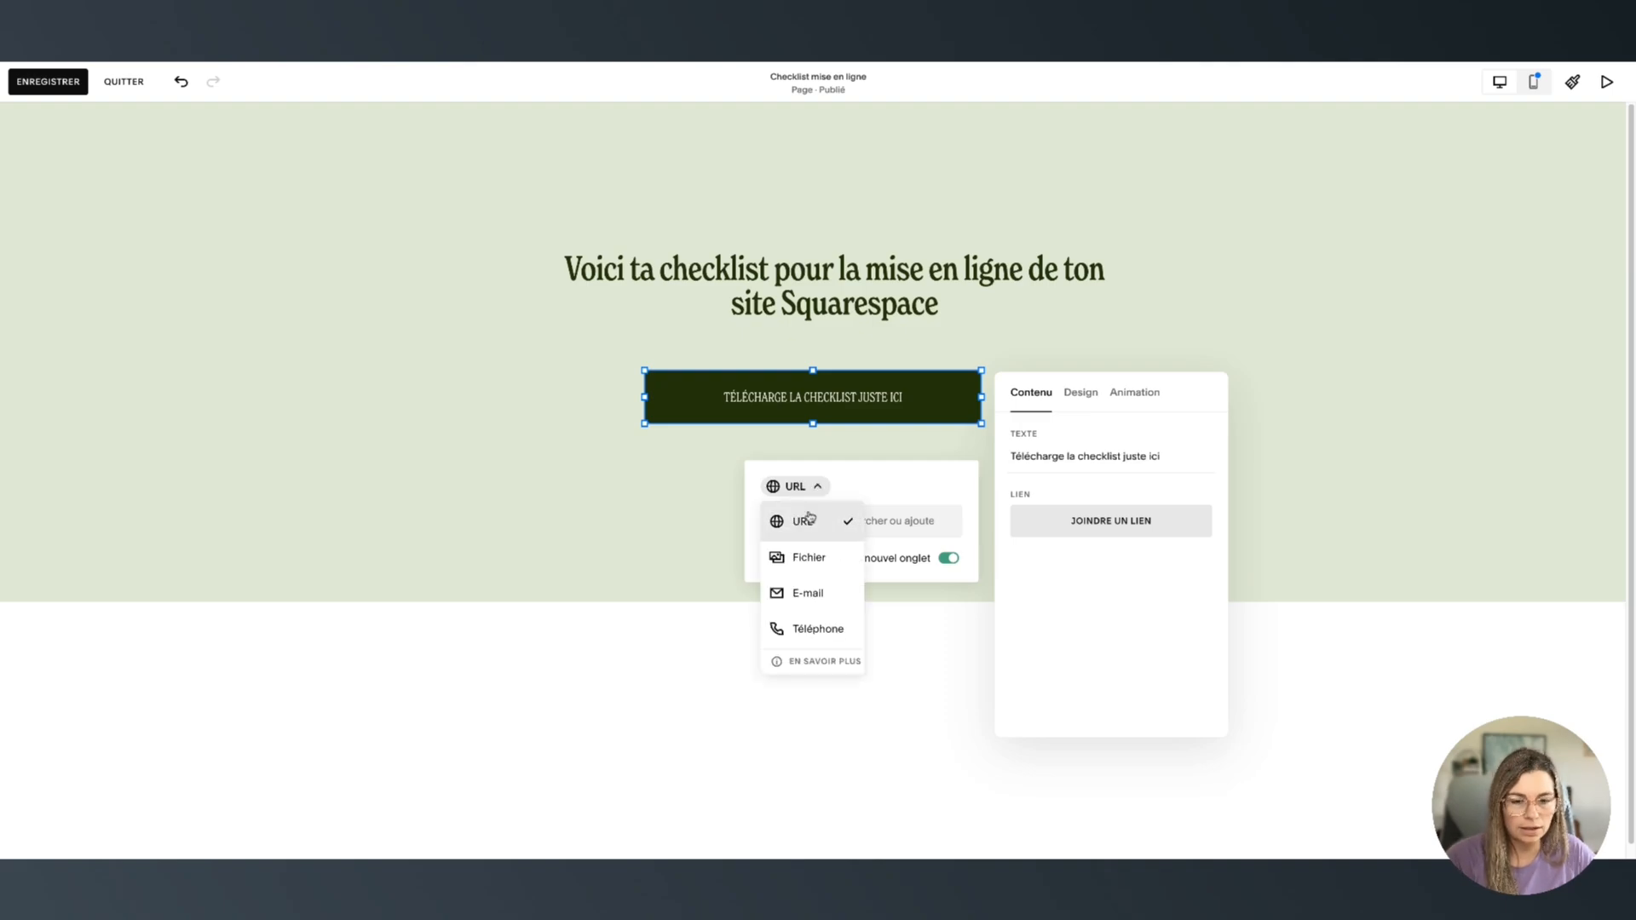
click(807, 559)
click(1070, 591)
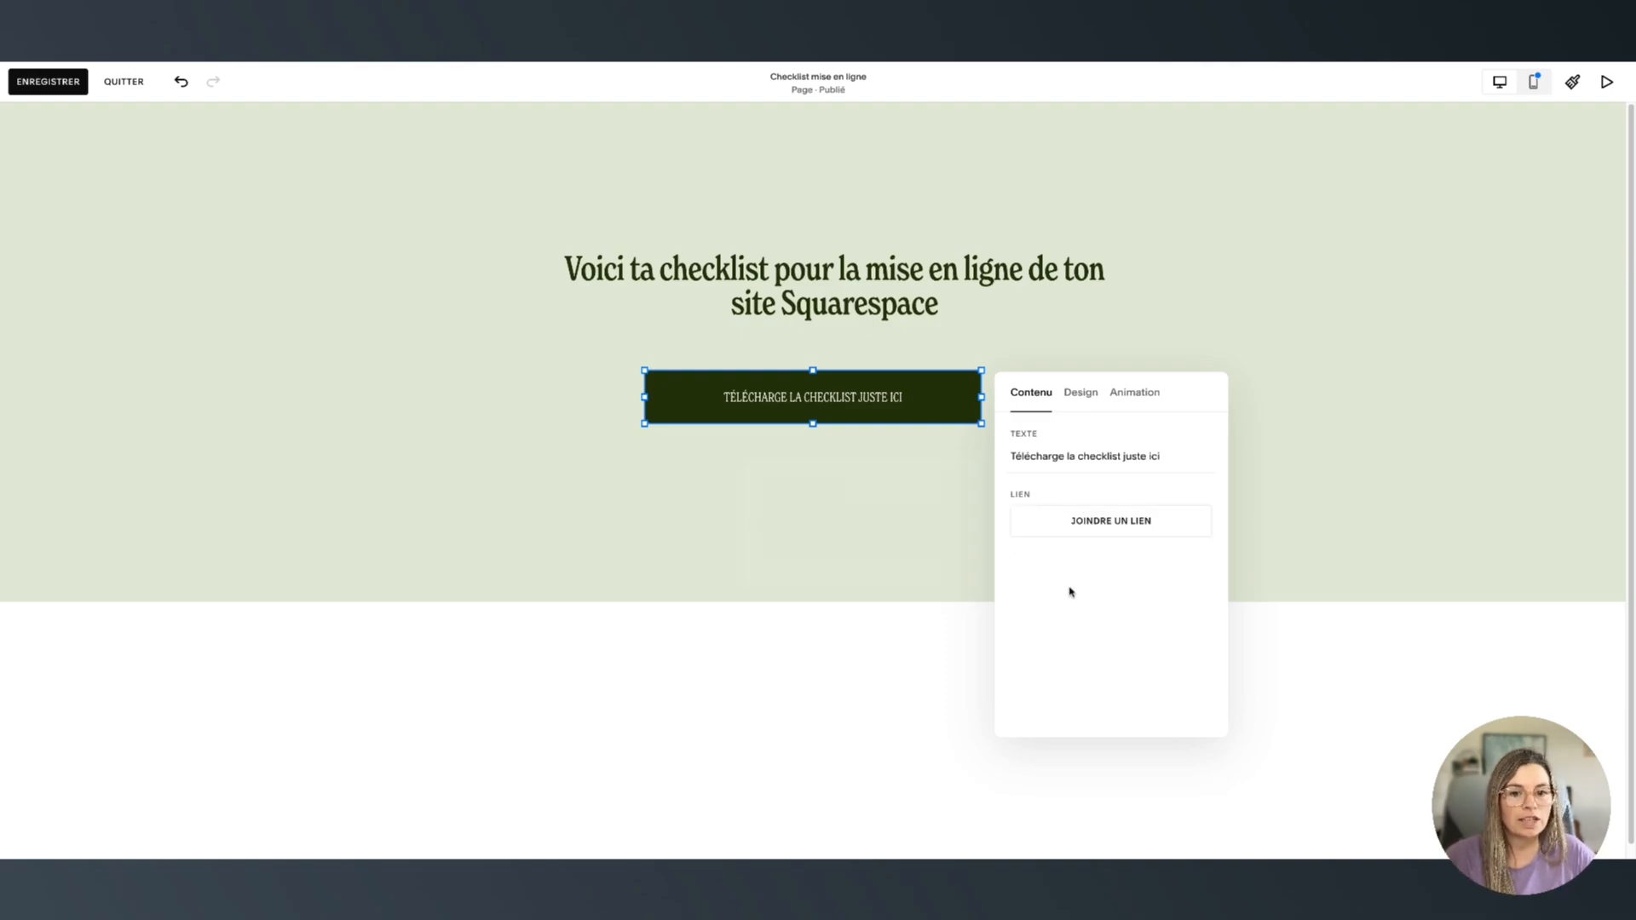
click(1078, 539)
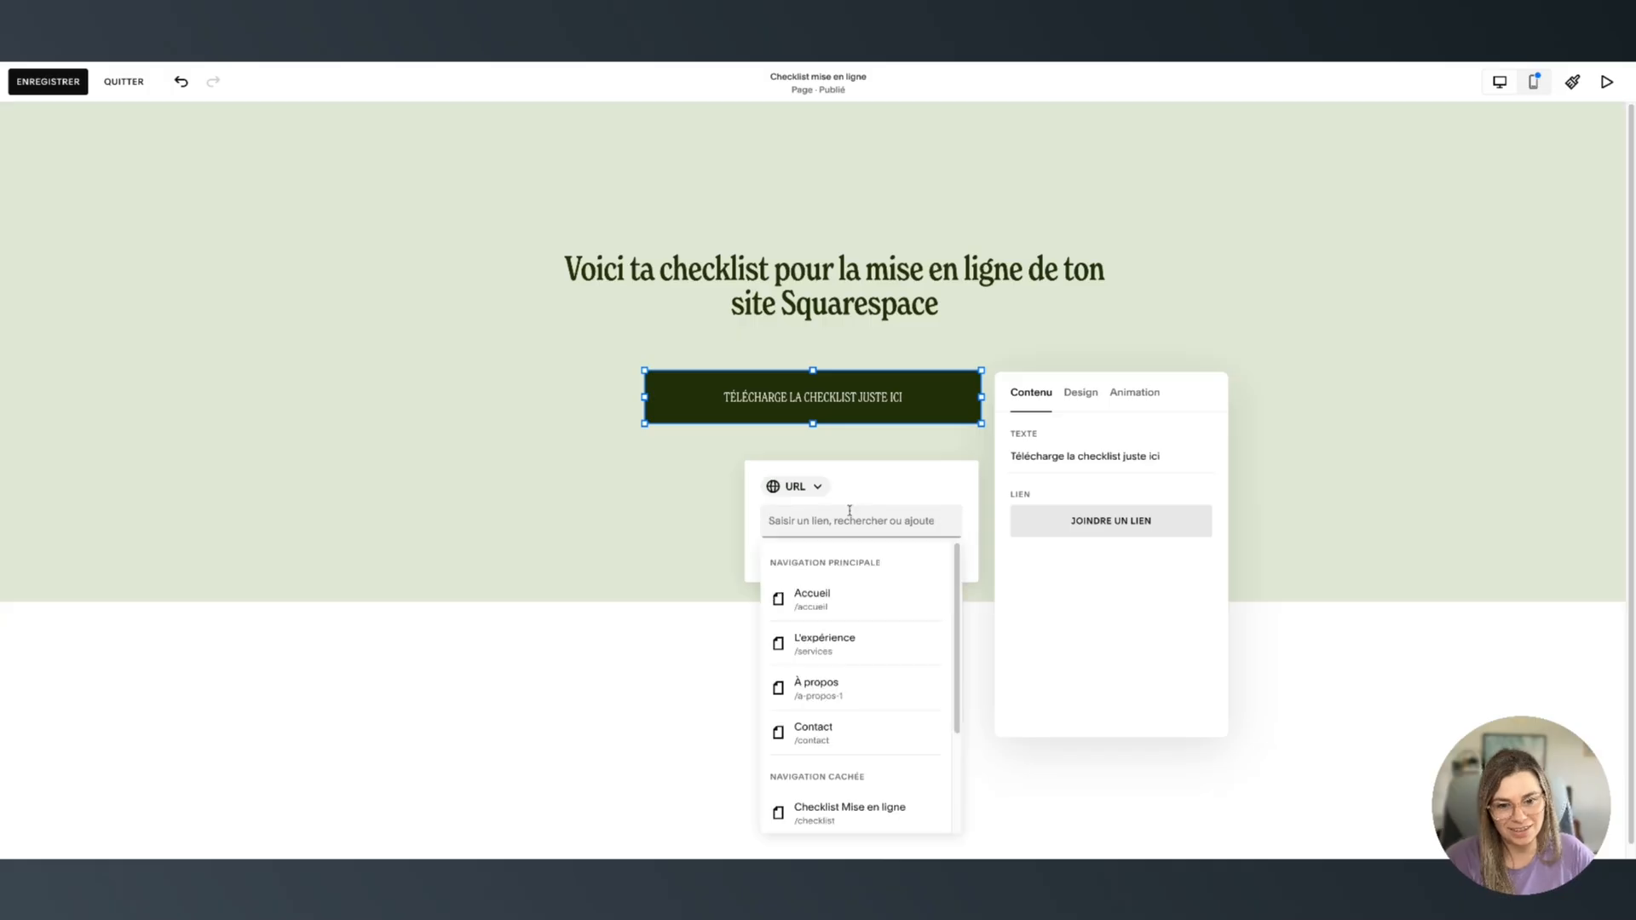
click(791, 488)
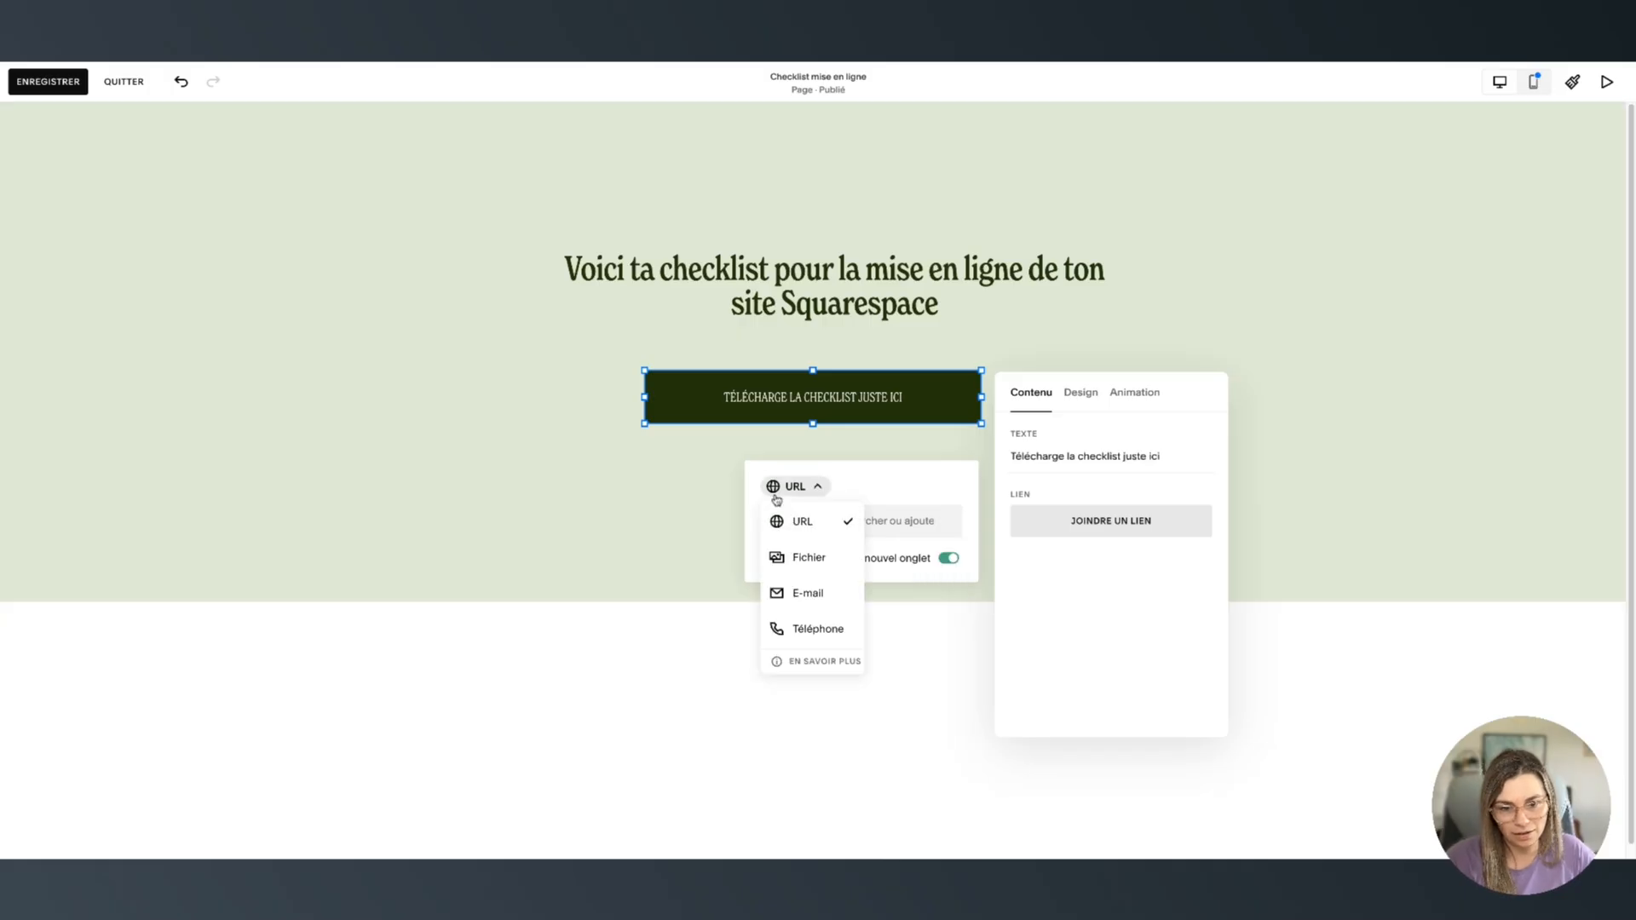
click(809, 563)
click(867, 525)
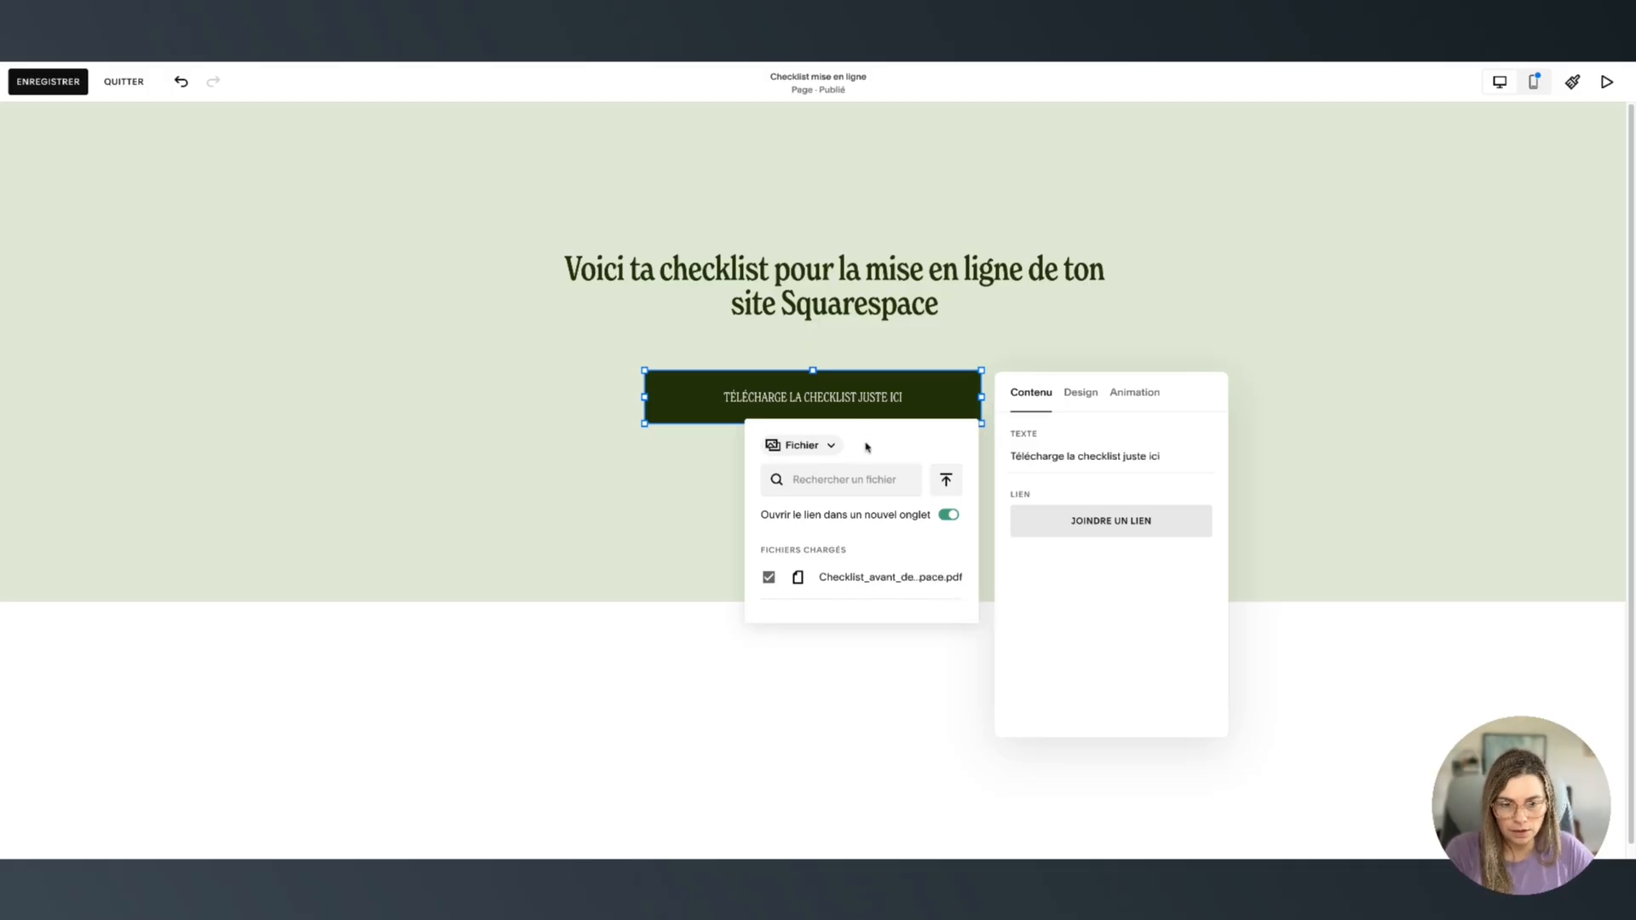
click(1025, 576)
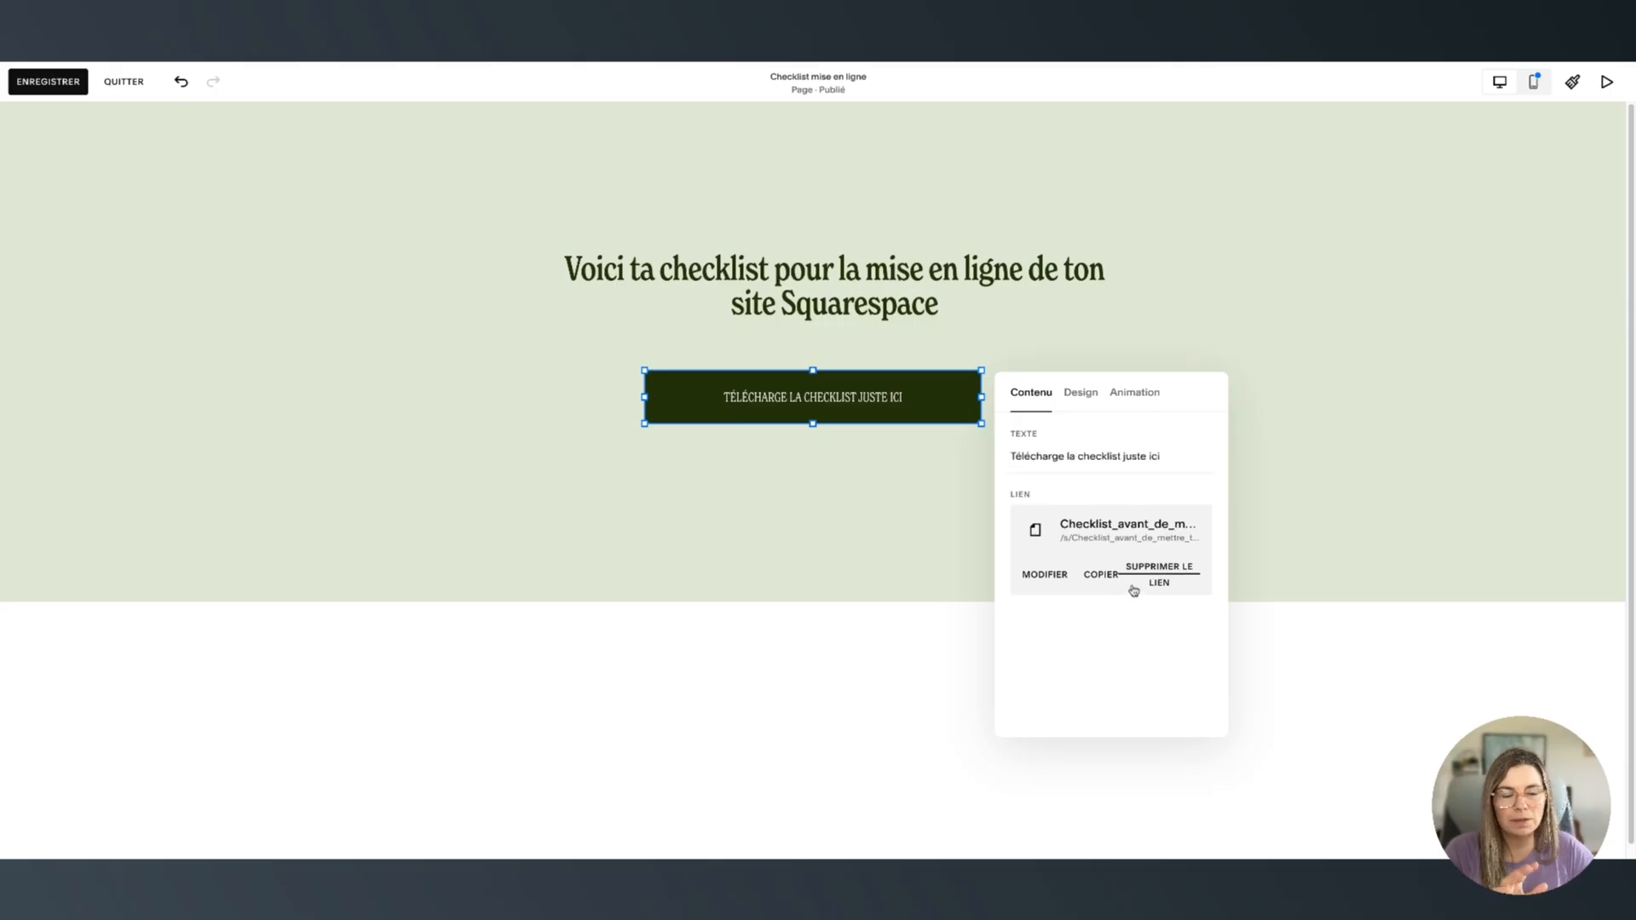
click(1089, 580)
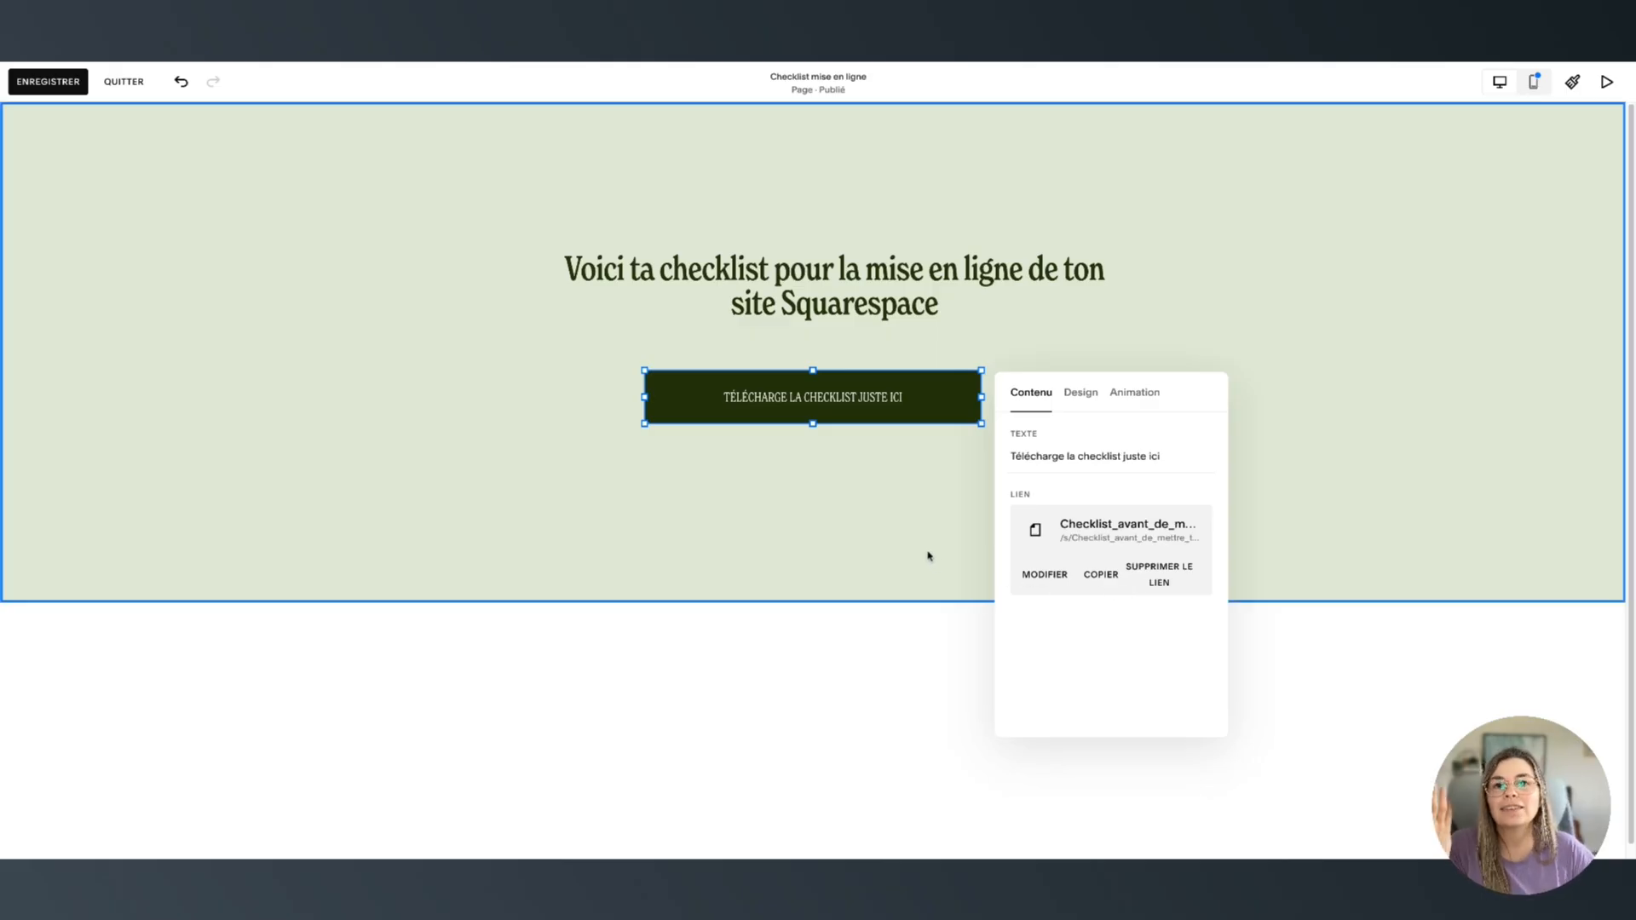
In mobile view, move the download button lower and narrow it so its text wraps
click(906, 535)
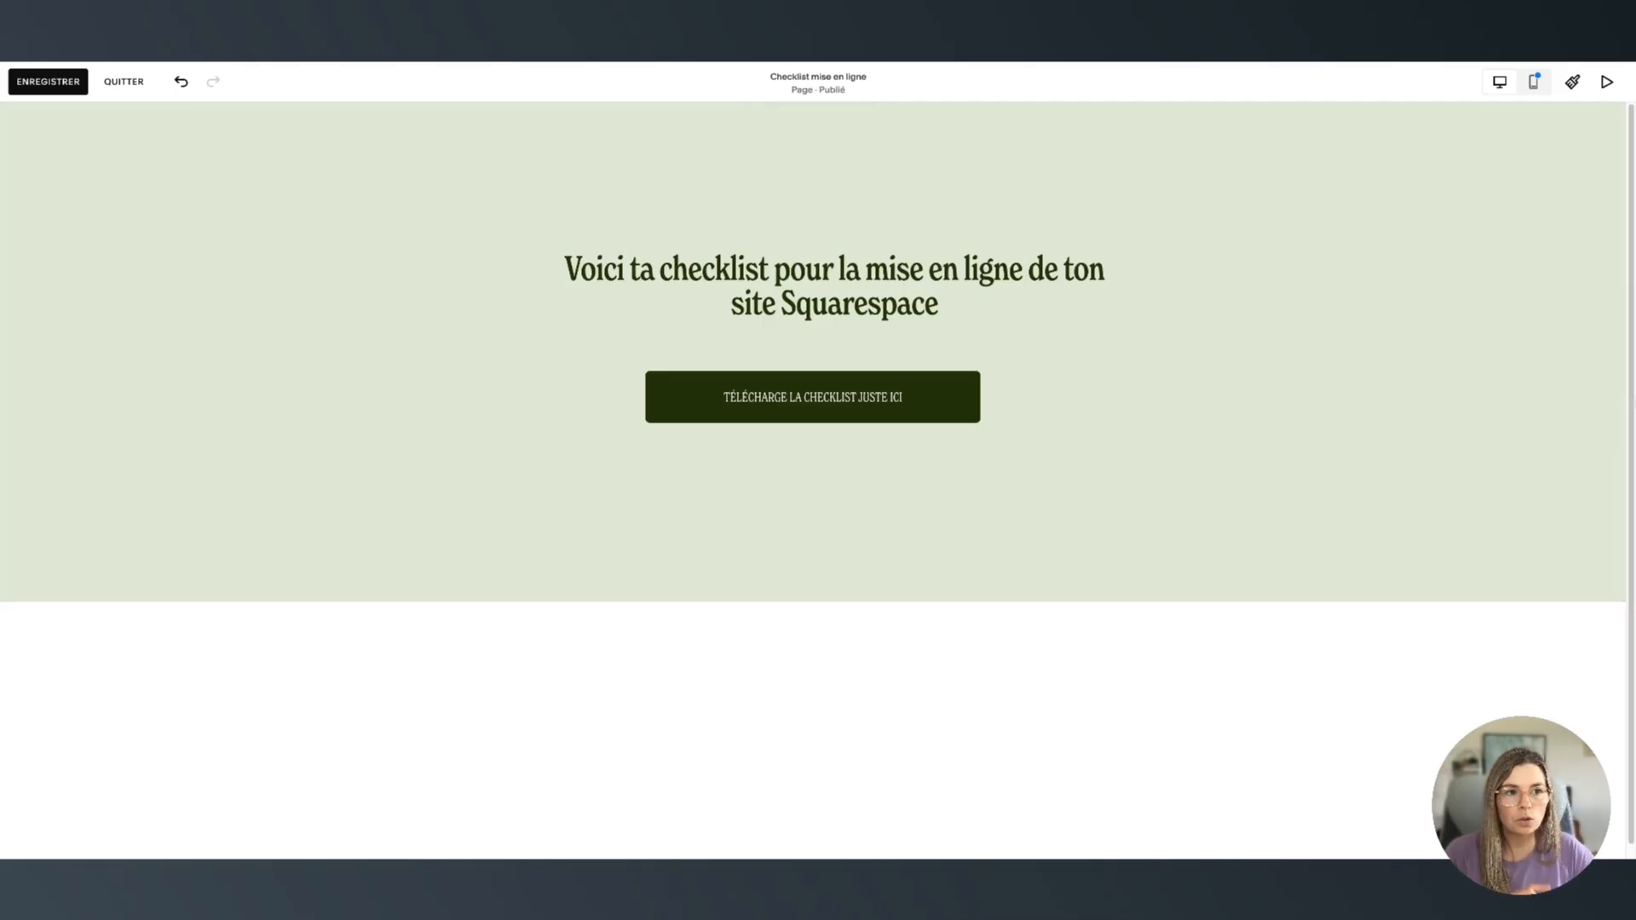
click(1533, 82)
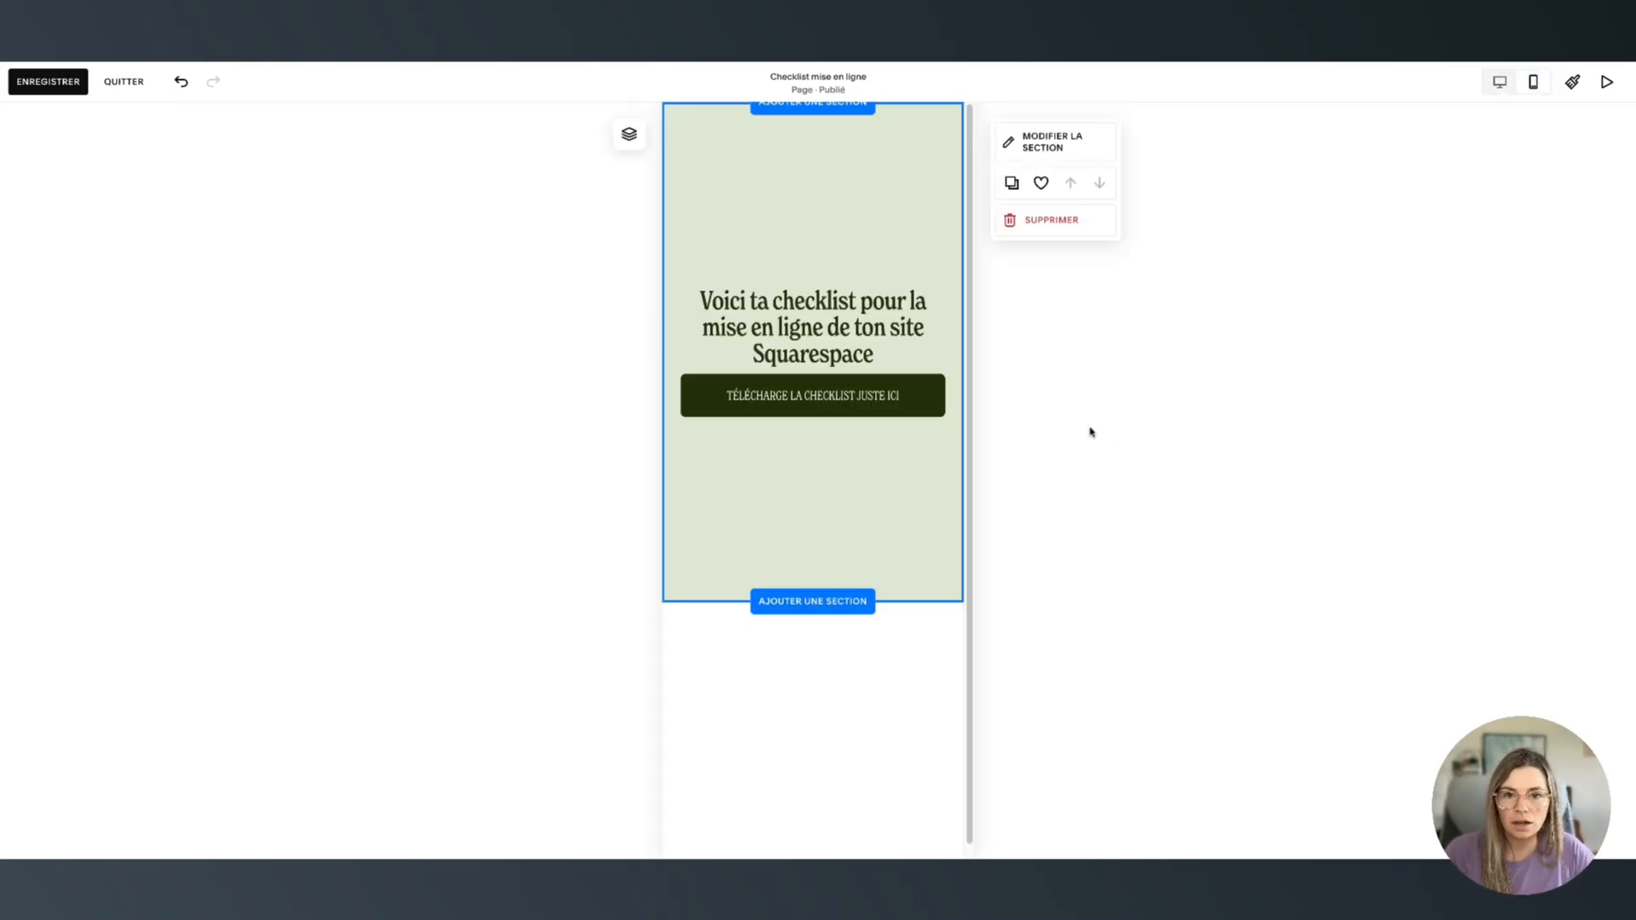
drag(848, 435, 853, 473)
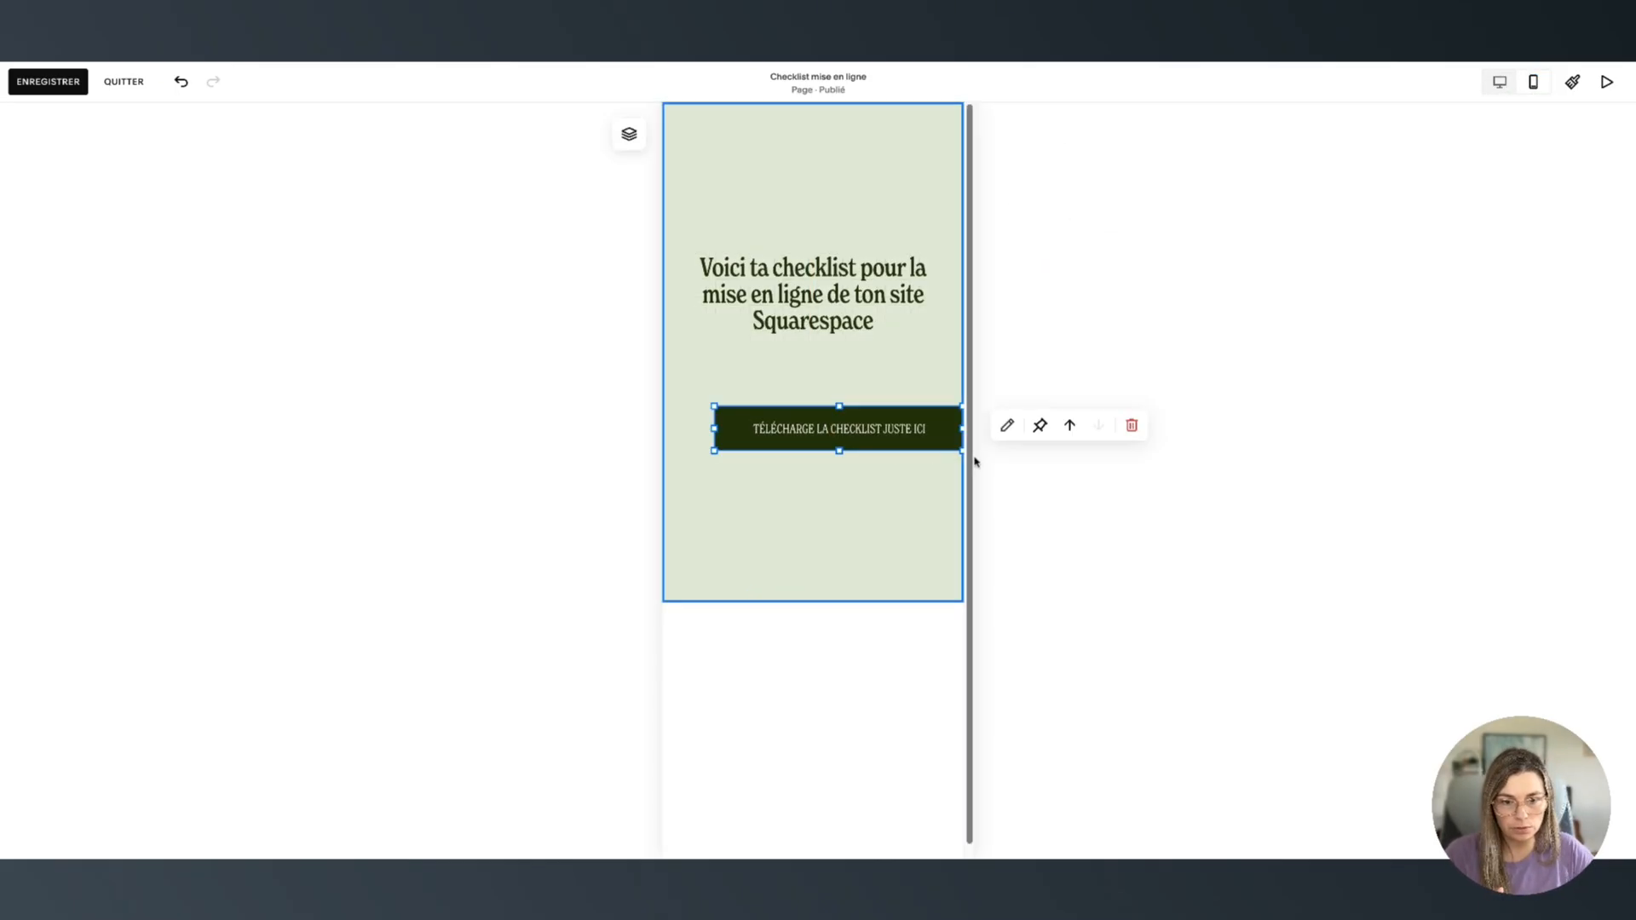
drag(959, 429, 906, 426)
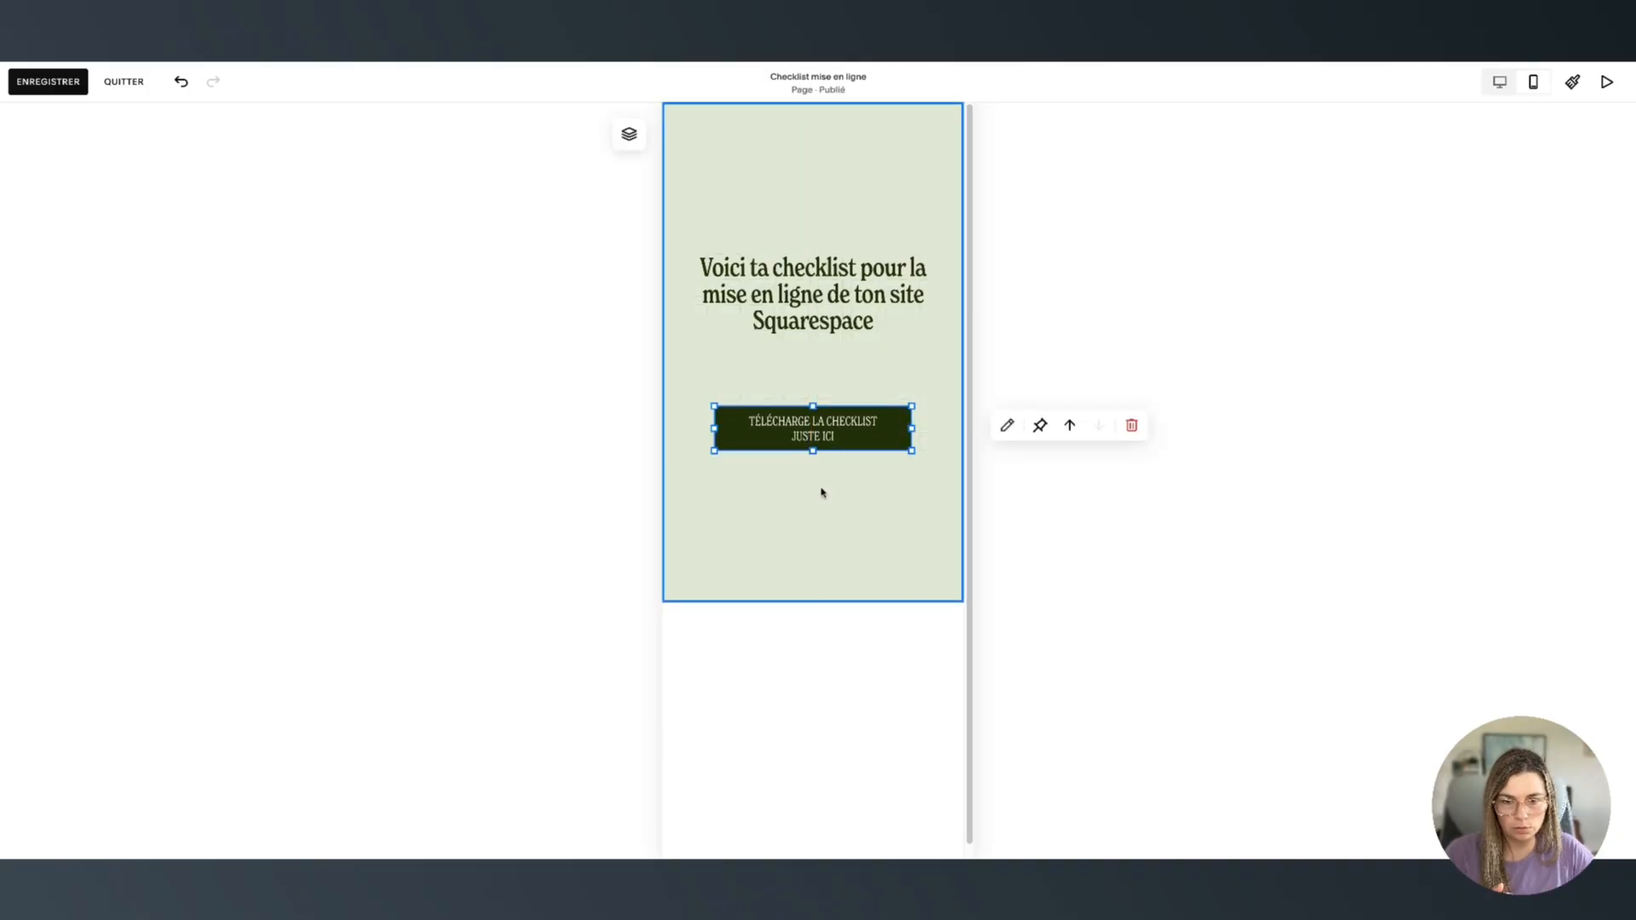
Turn off Remplir l'écran for the checklist section on mobile
click(934, 493)
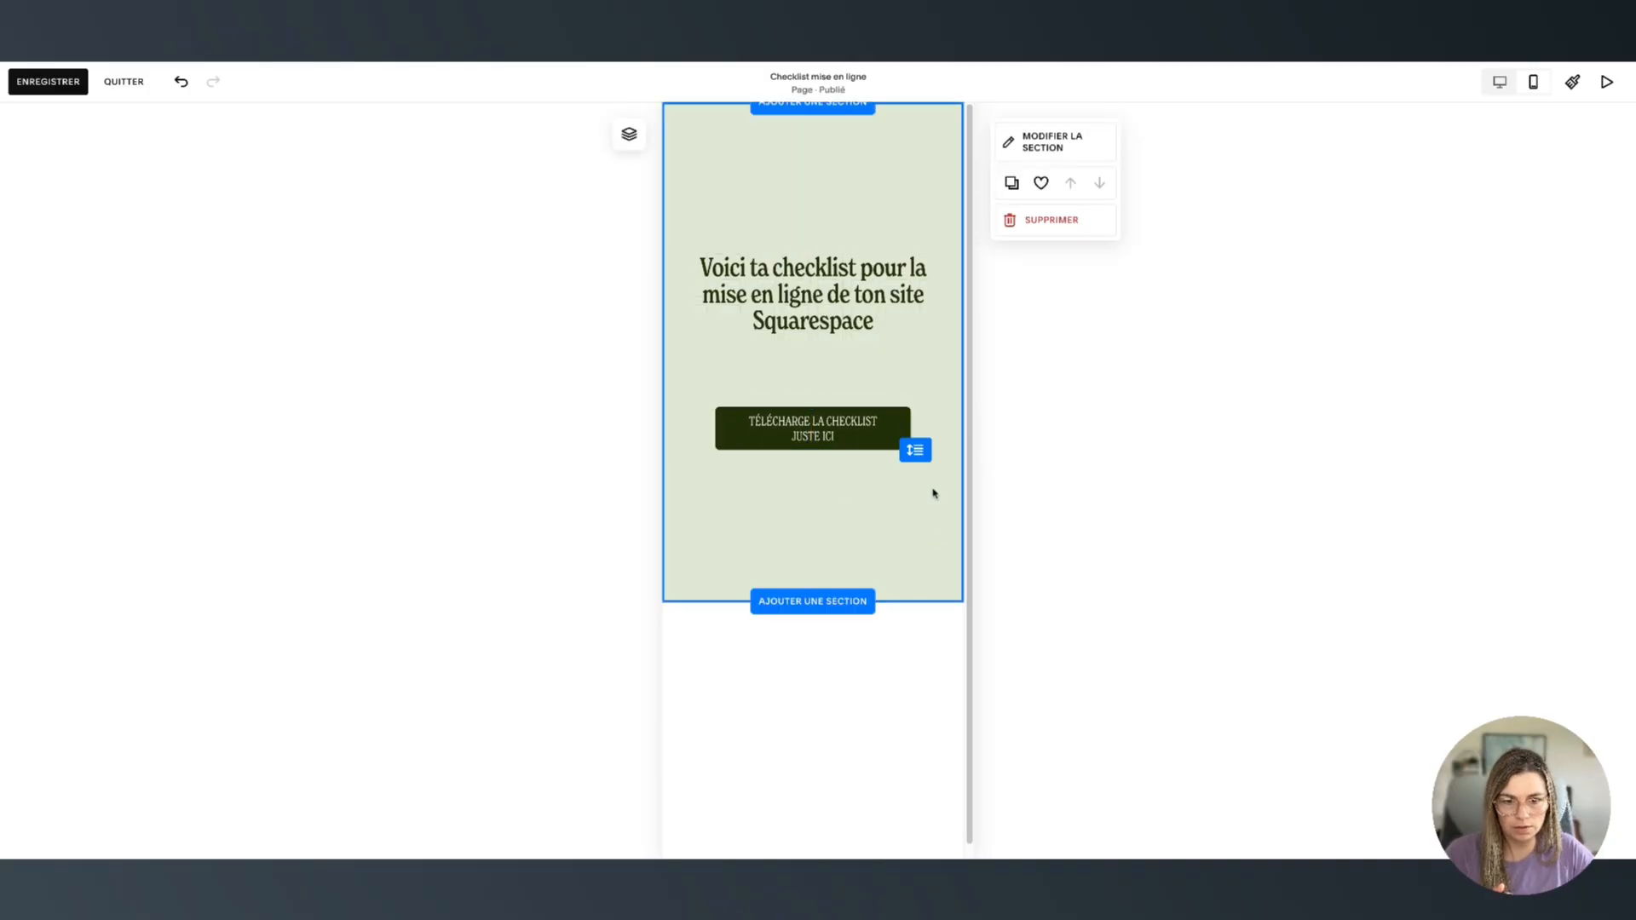
click(1044, 141)
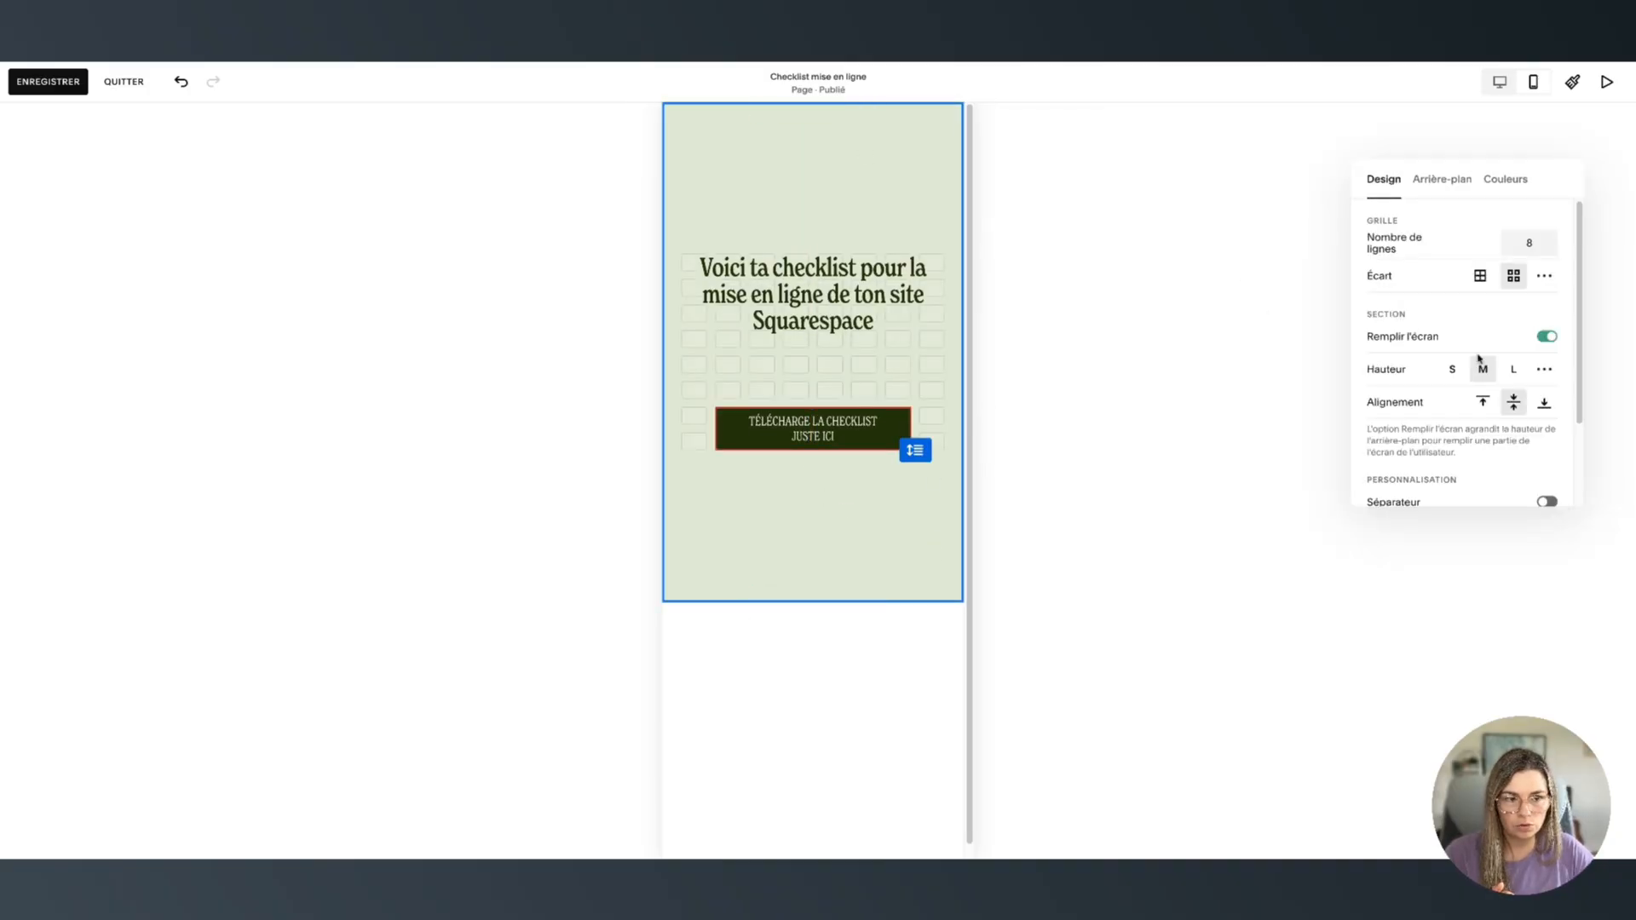
click(1544, 339)
click(837, 212)
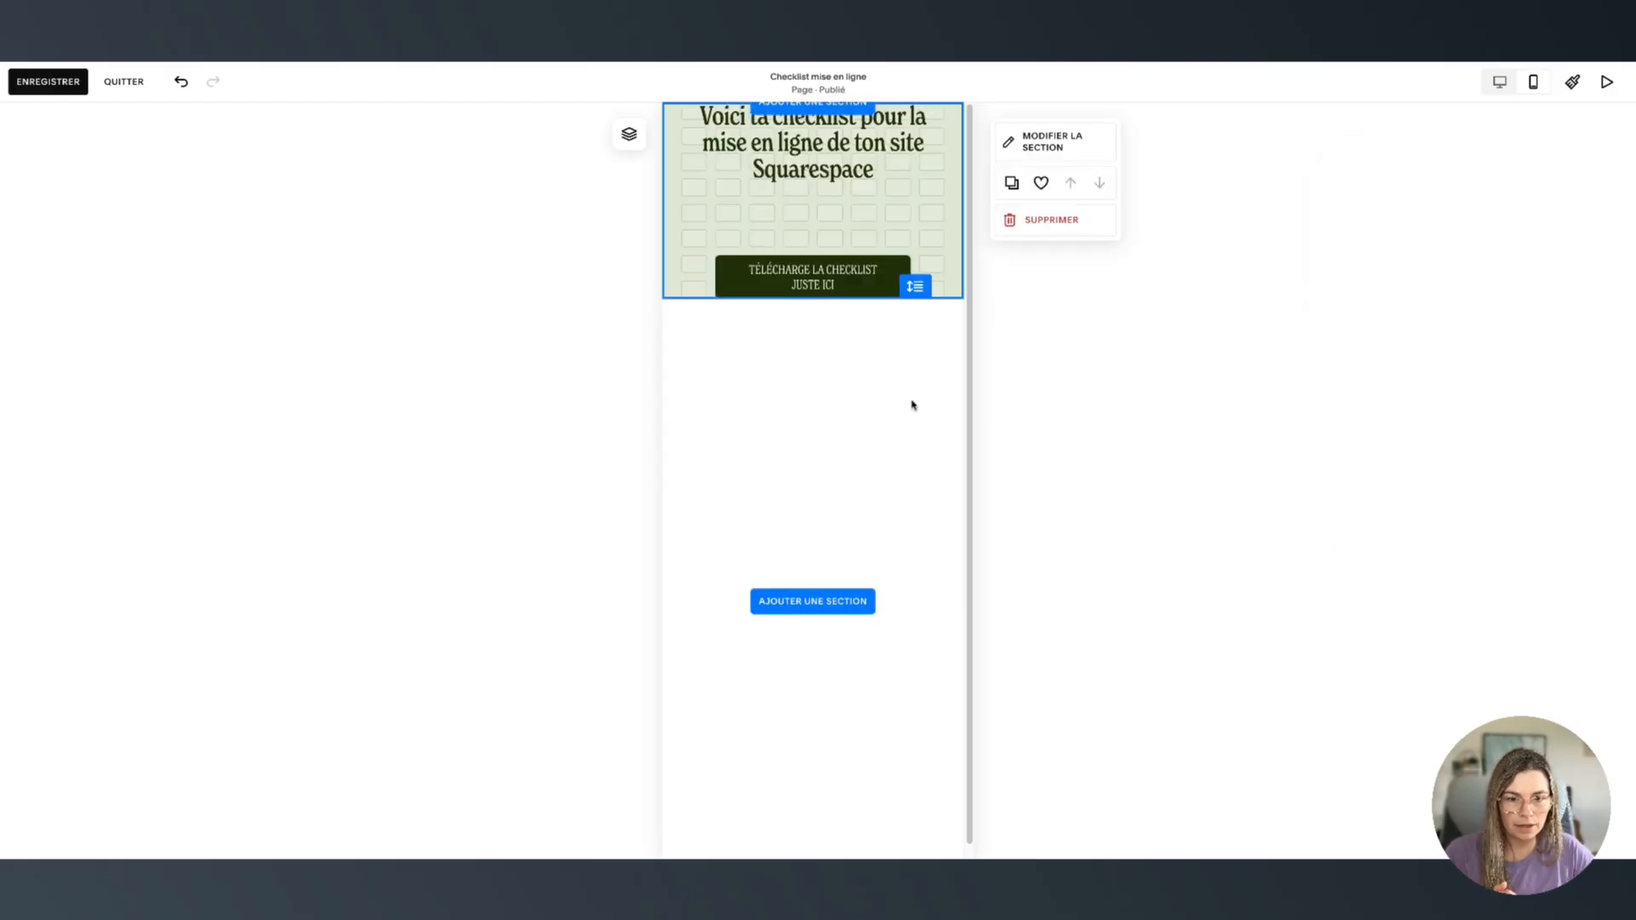
Make the mobile section taller, lower the button and heading, then return to desktop view
drag(921, 283, 921, 379)
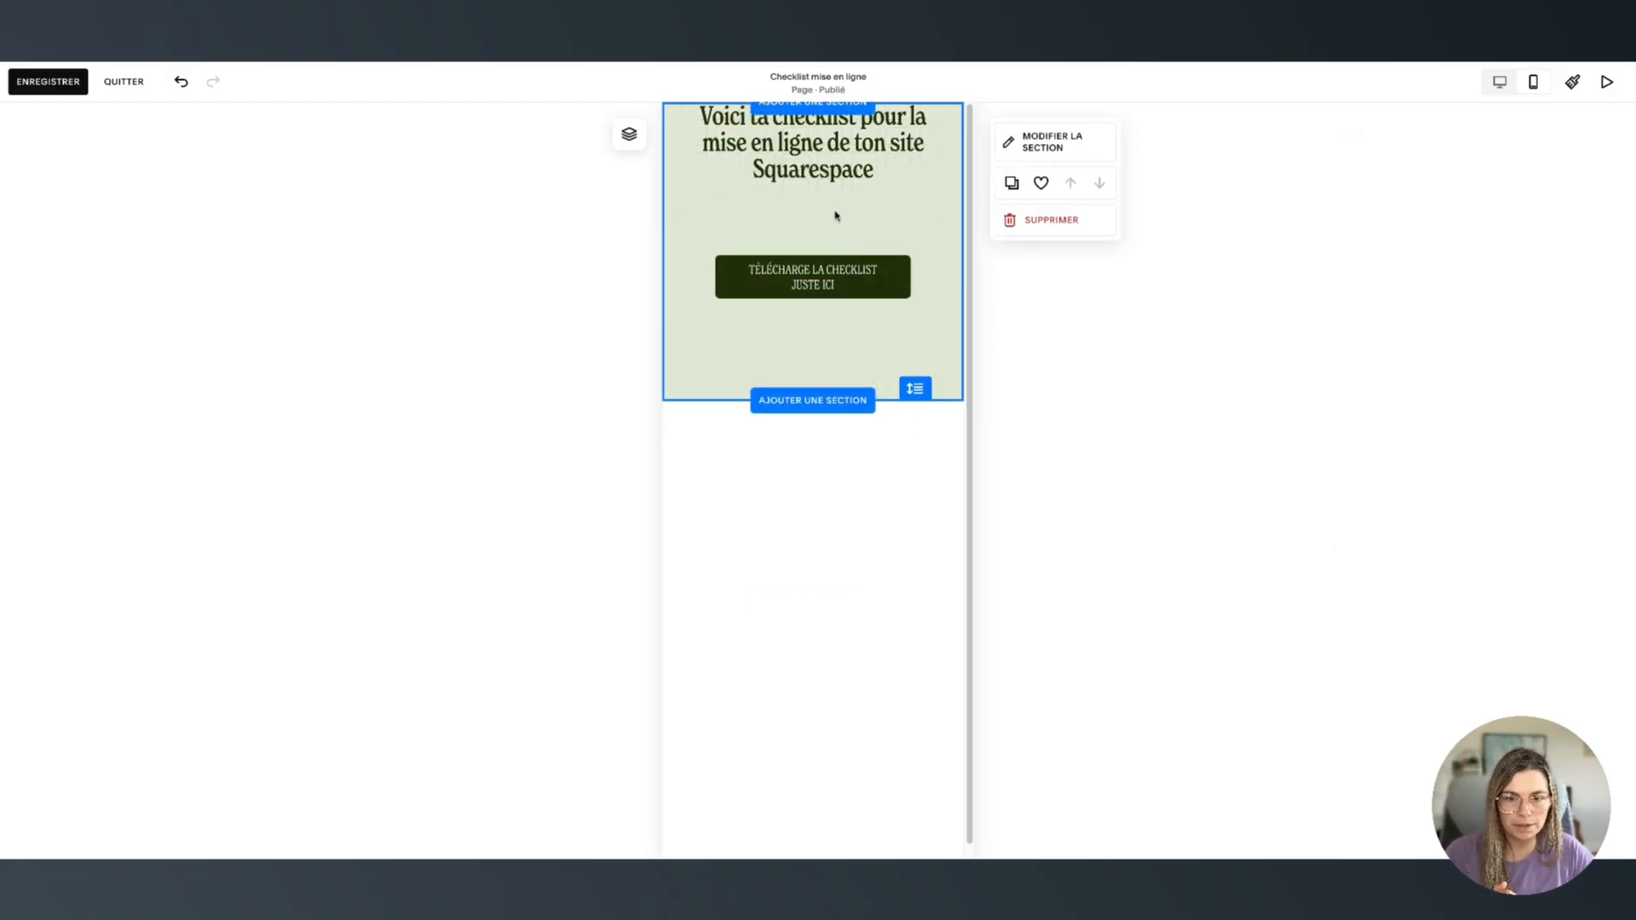
drag(826, 281, 826, 329)
drag(809, 194, 806, 271)
click(874, 156)
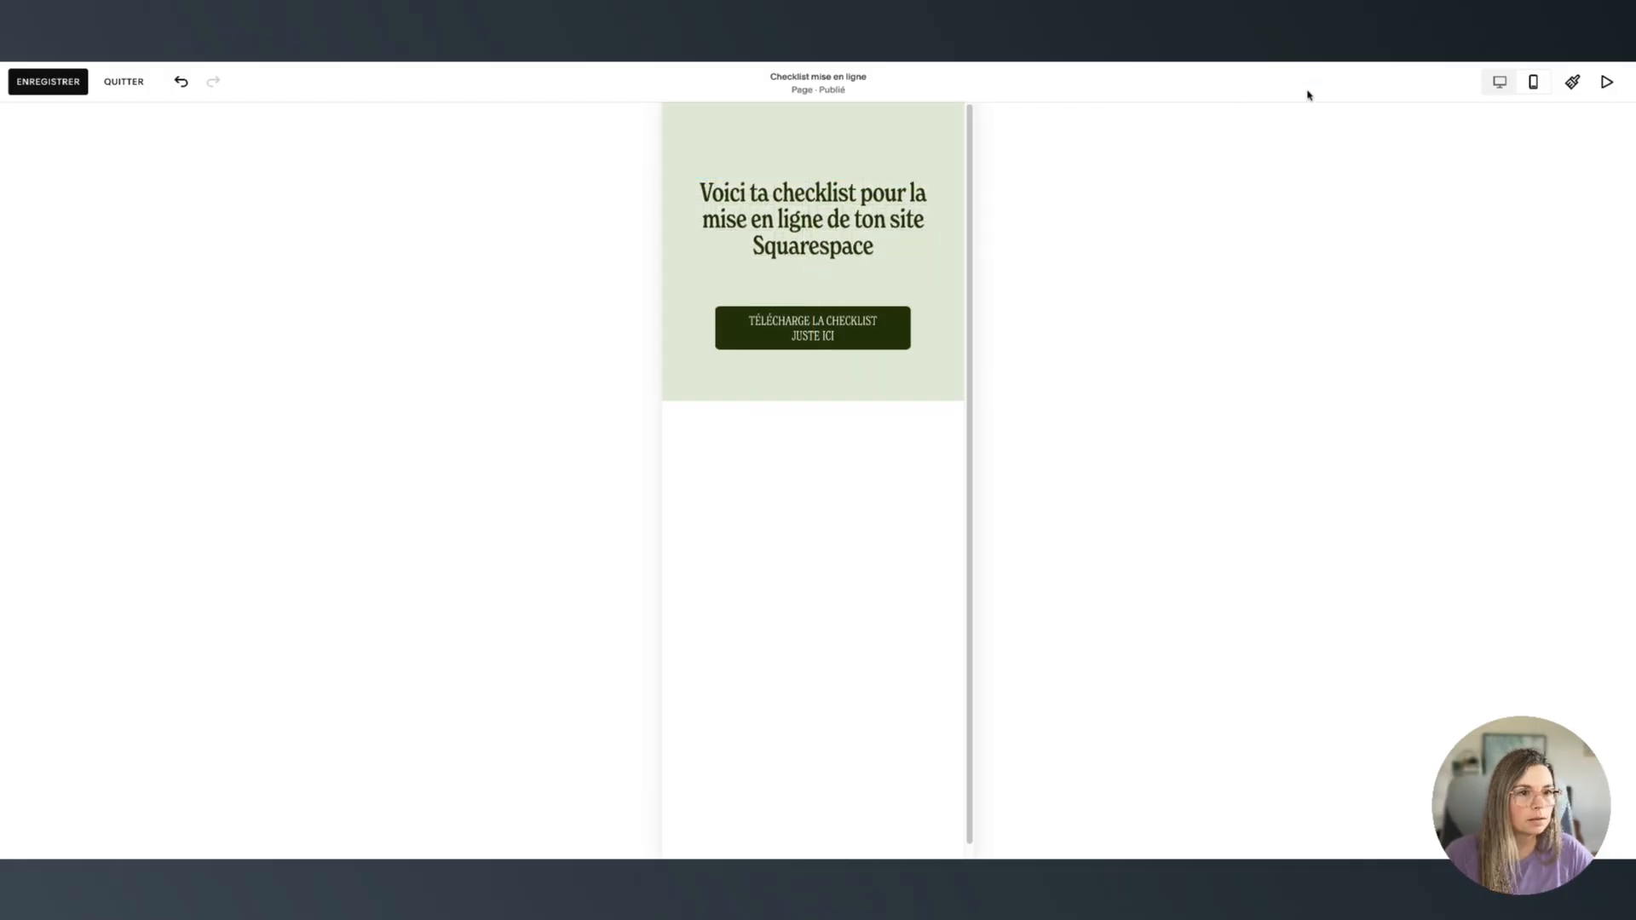
click(1499, 81)
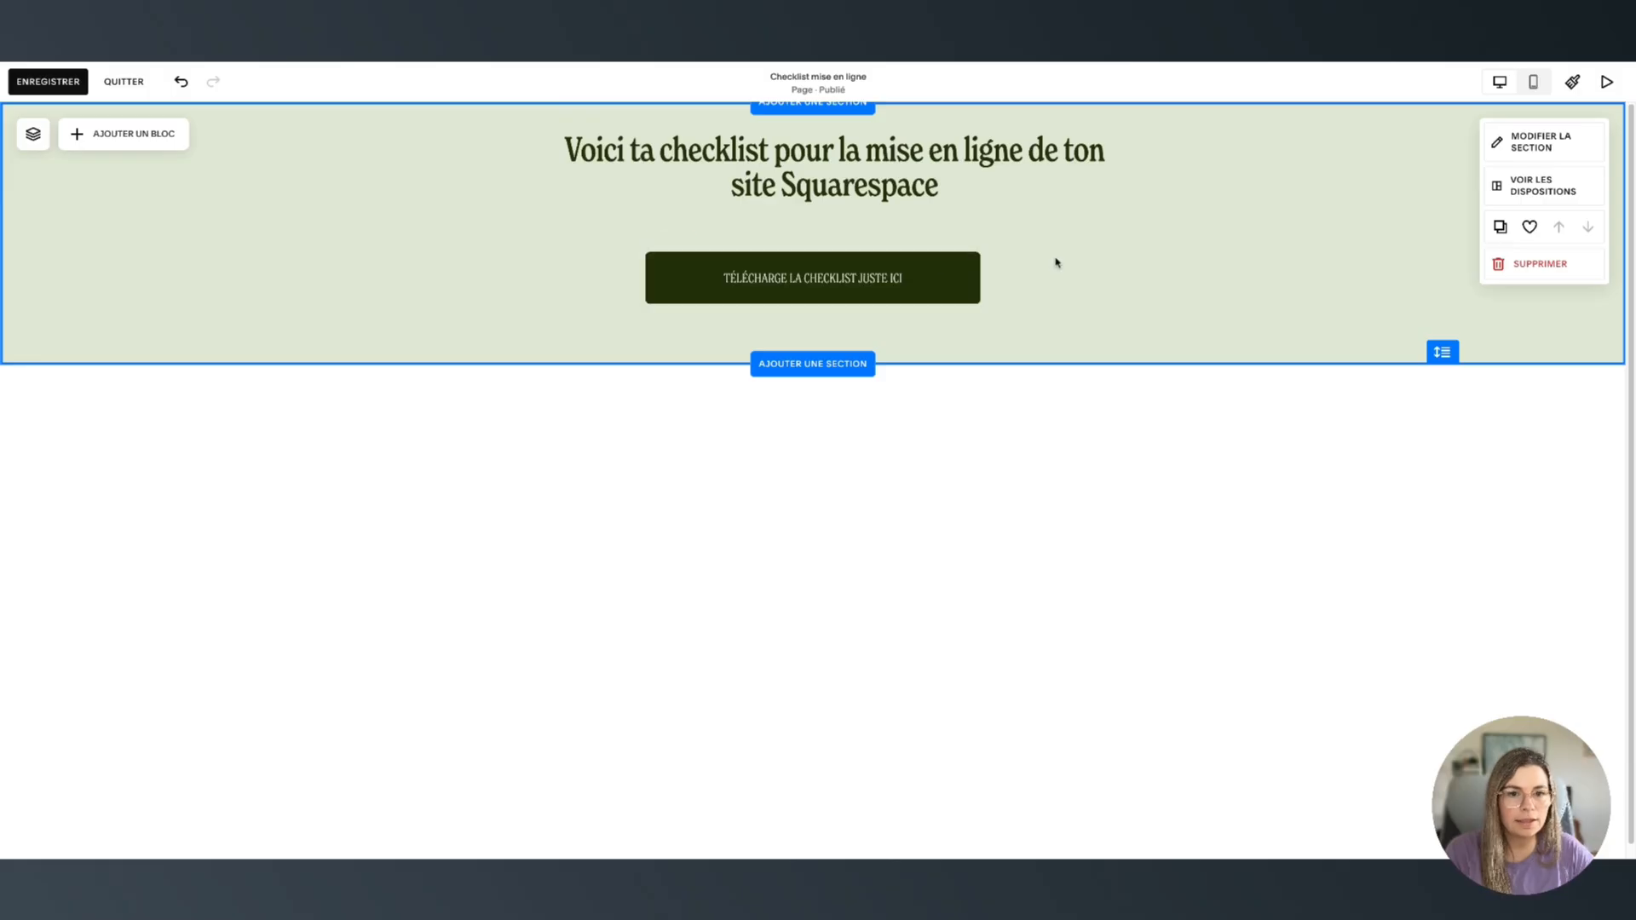
Make the section taller on desktop and move the download button further down
drag(1443, 352, 1443, 588)
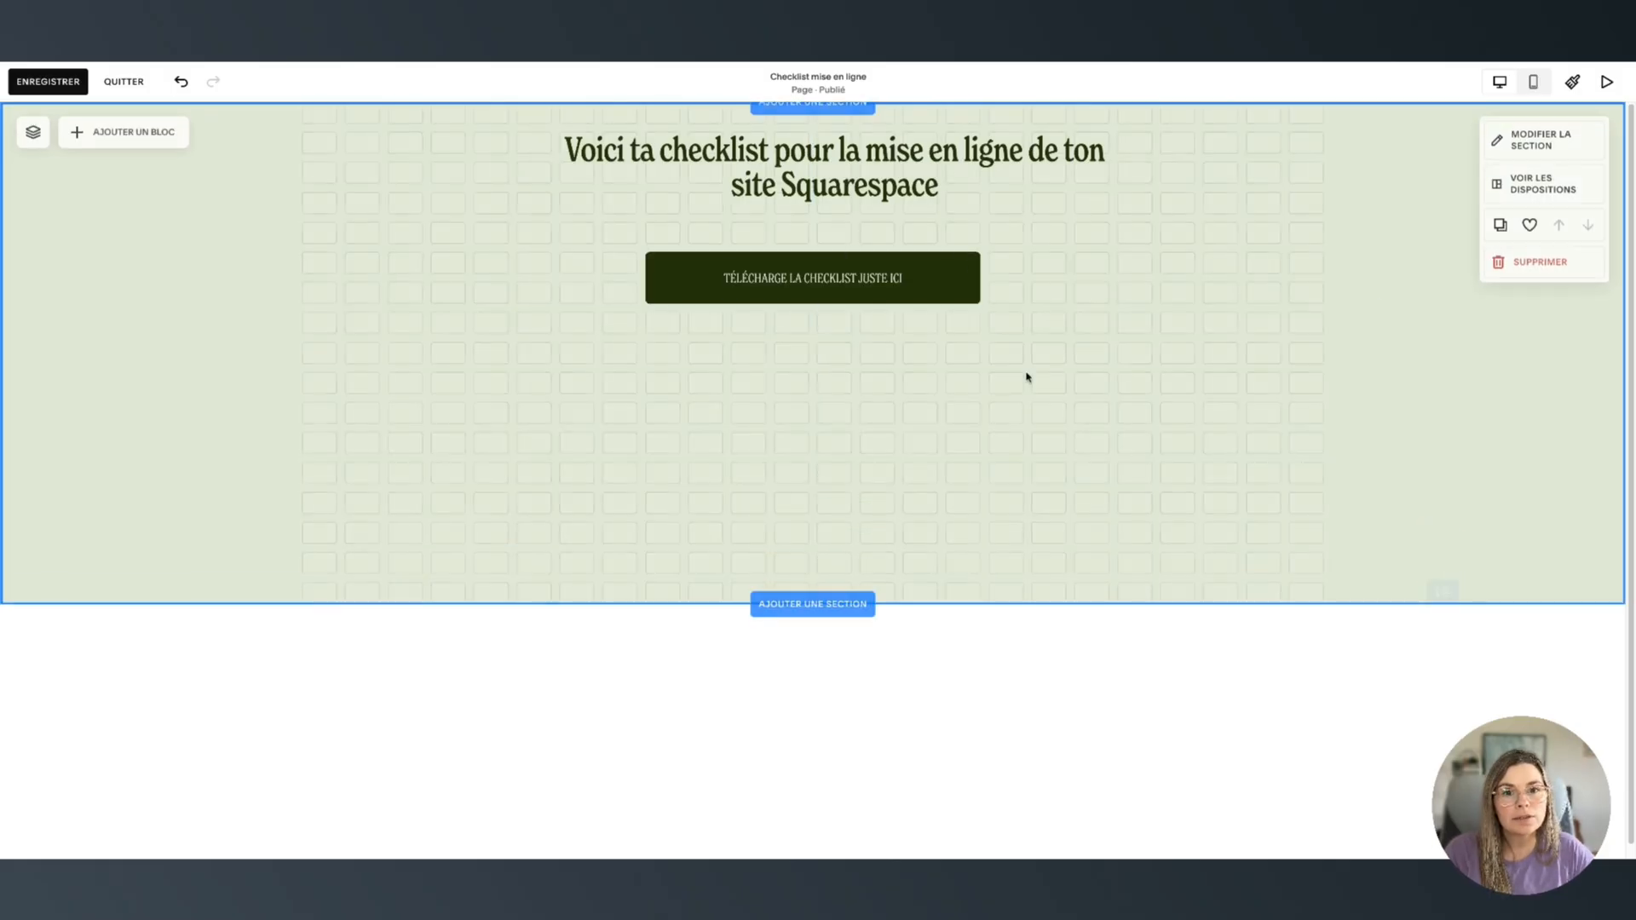
drag(881, 298, 937, 518)
click(1116, 475)
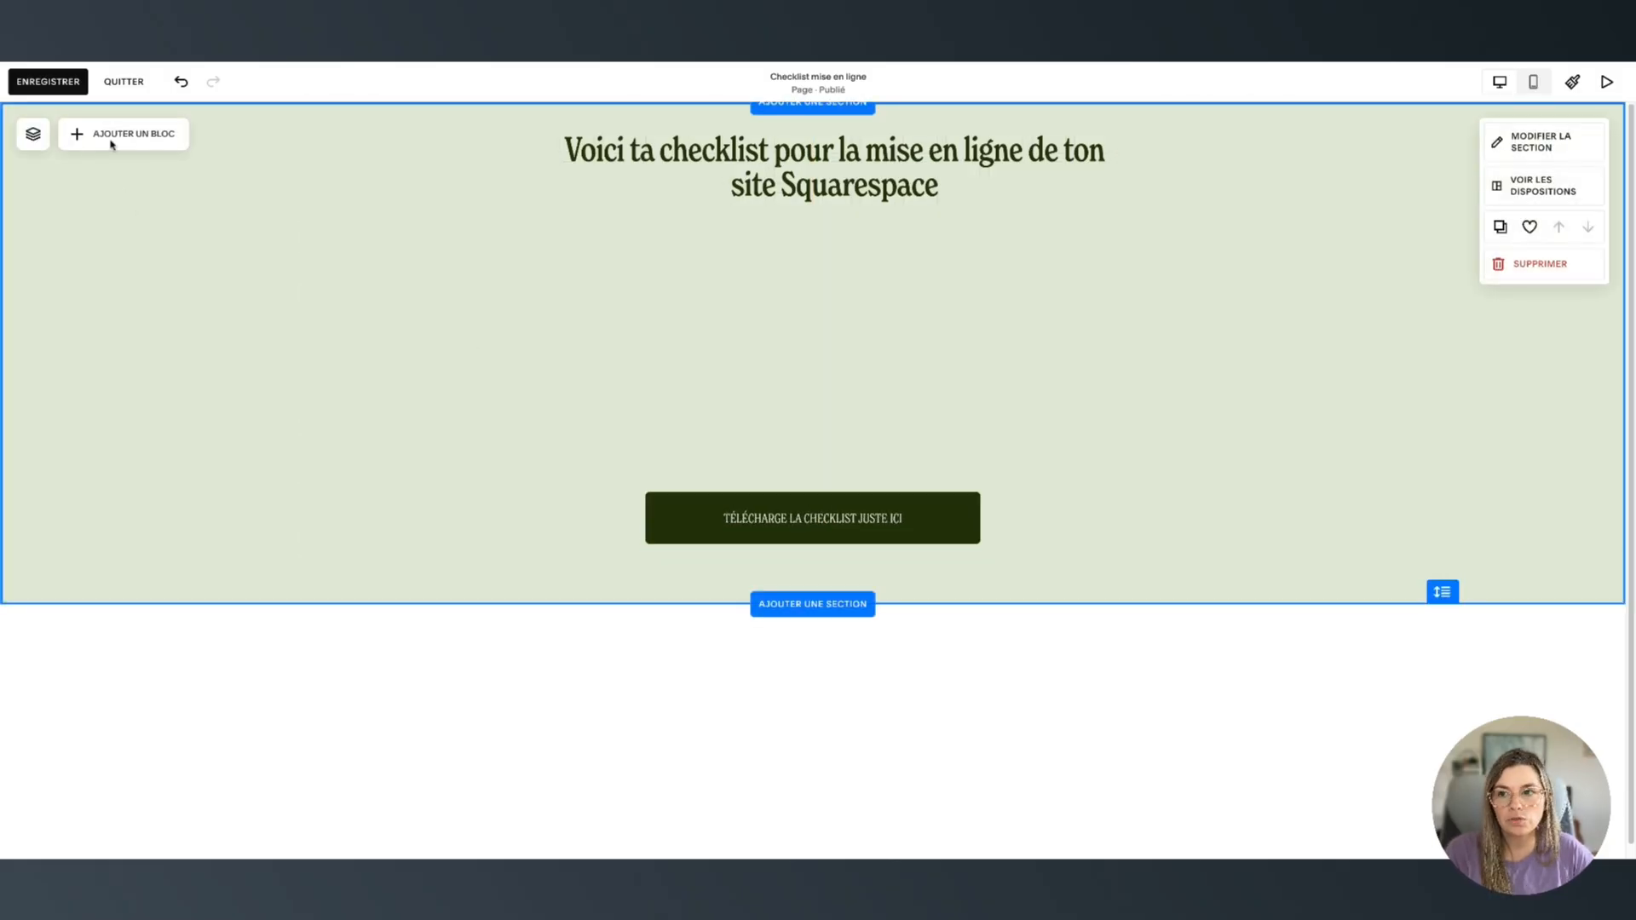
Add a video block to the checklist section
click(115, 139)
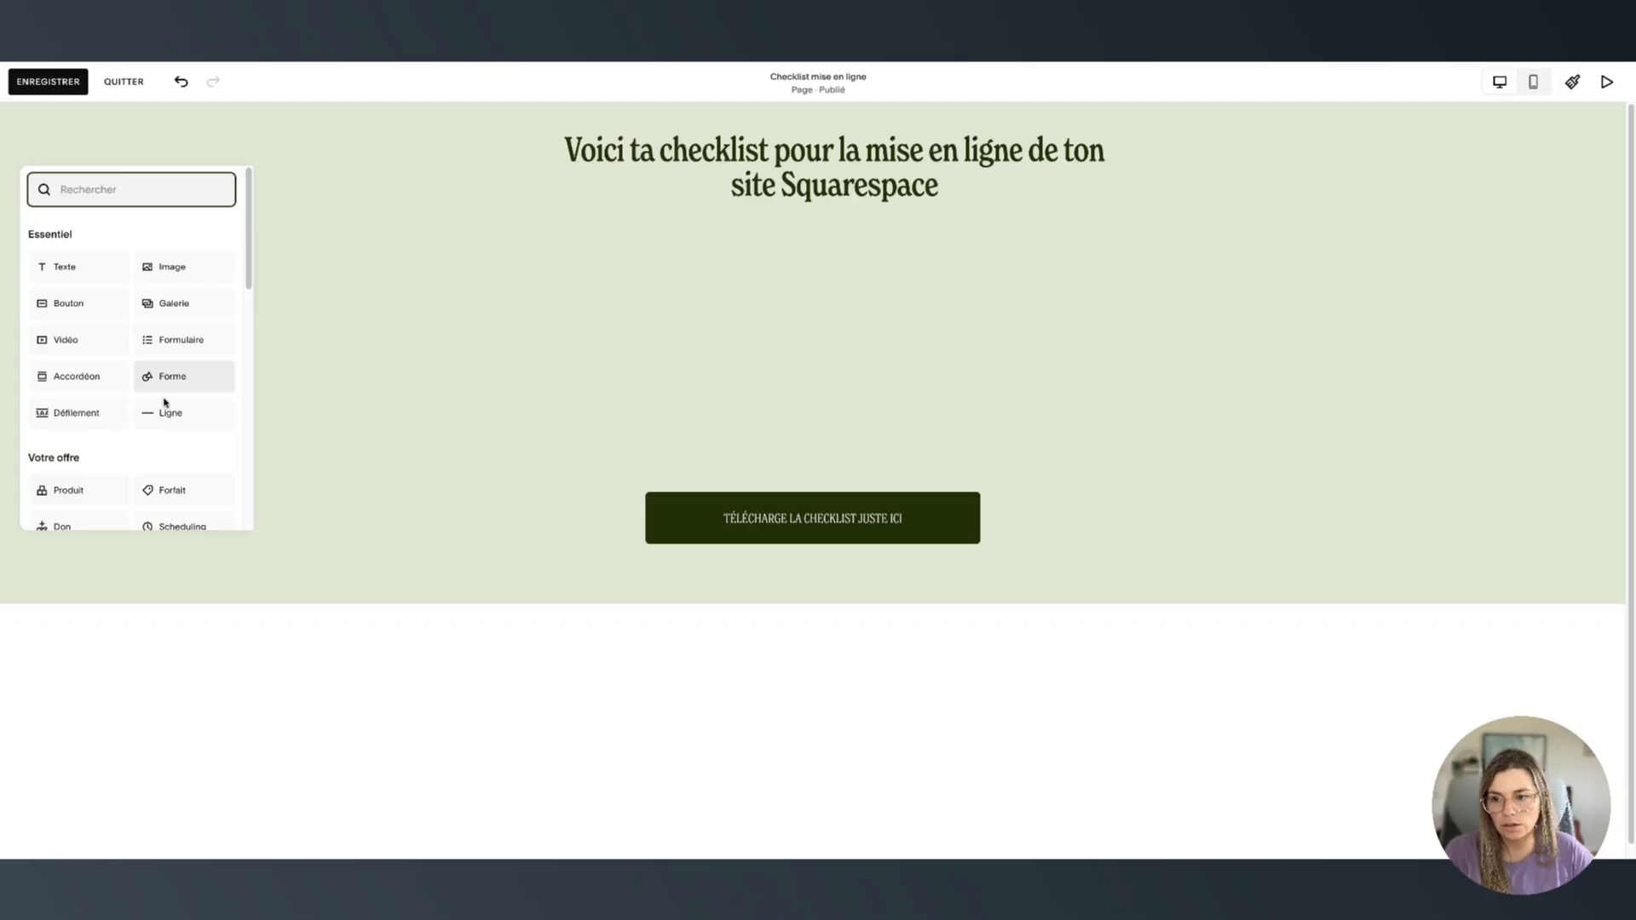
scroll(171, 406, down, 3)
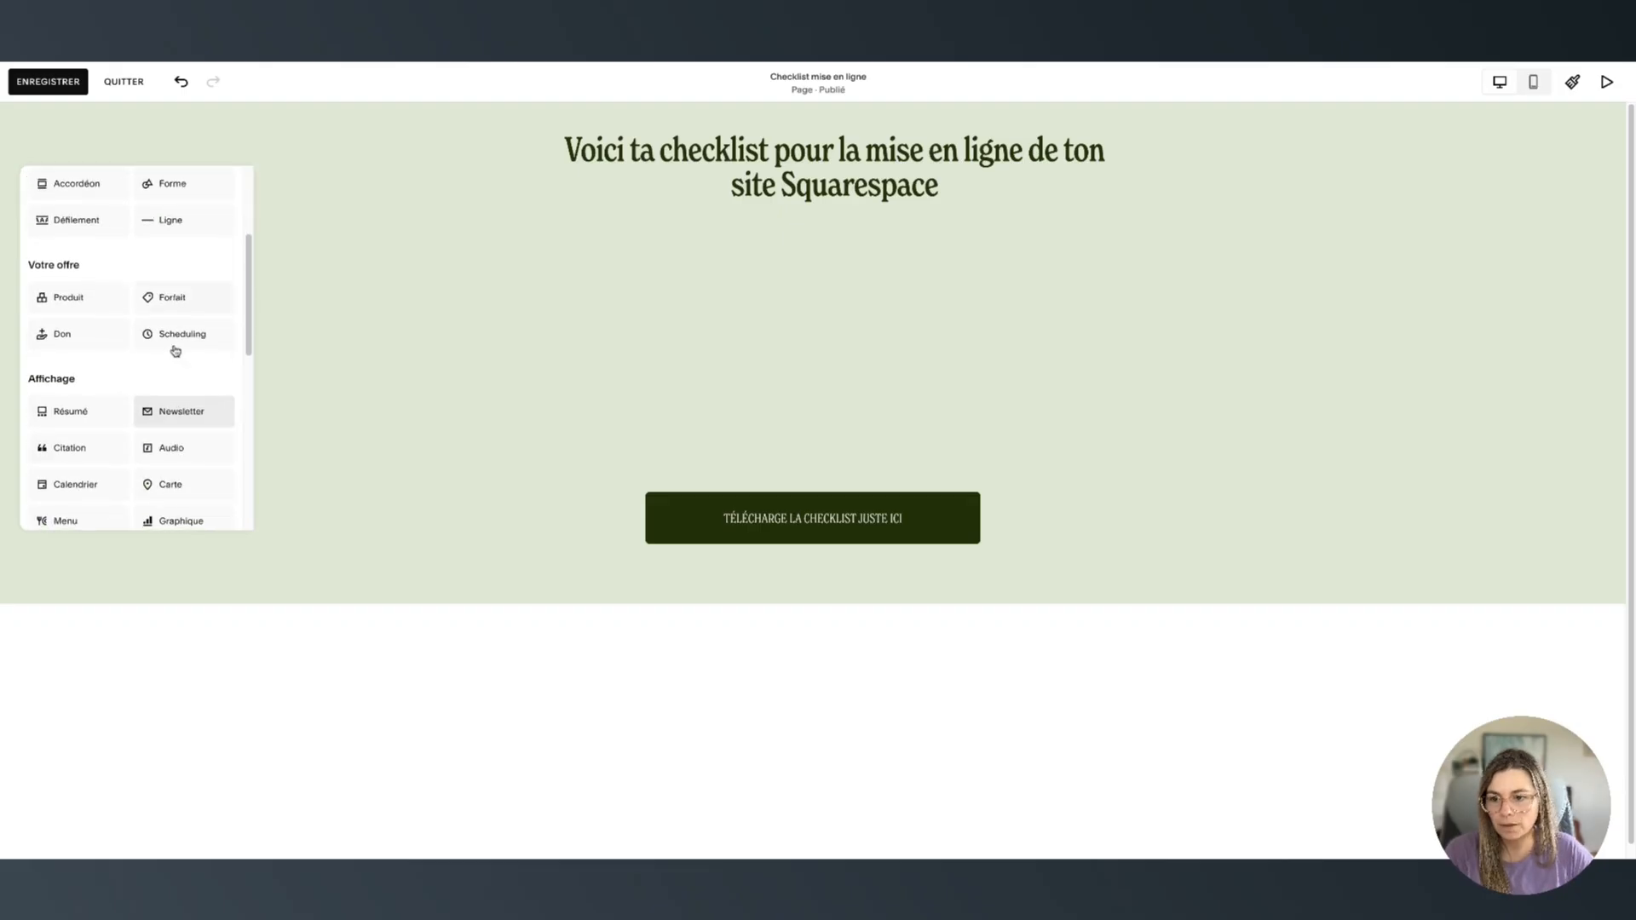
scroll(173, 350, down, 5)
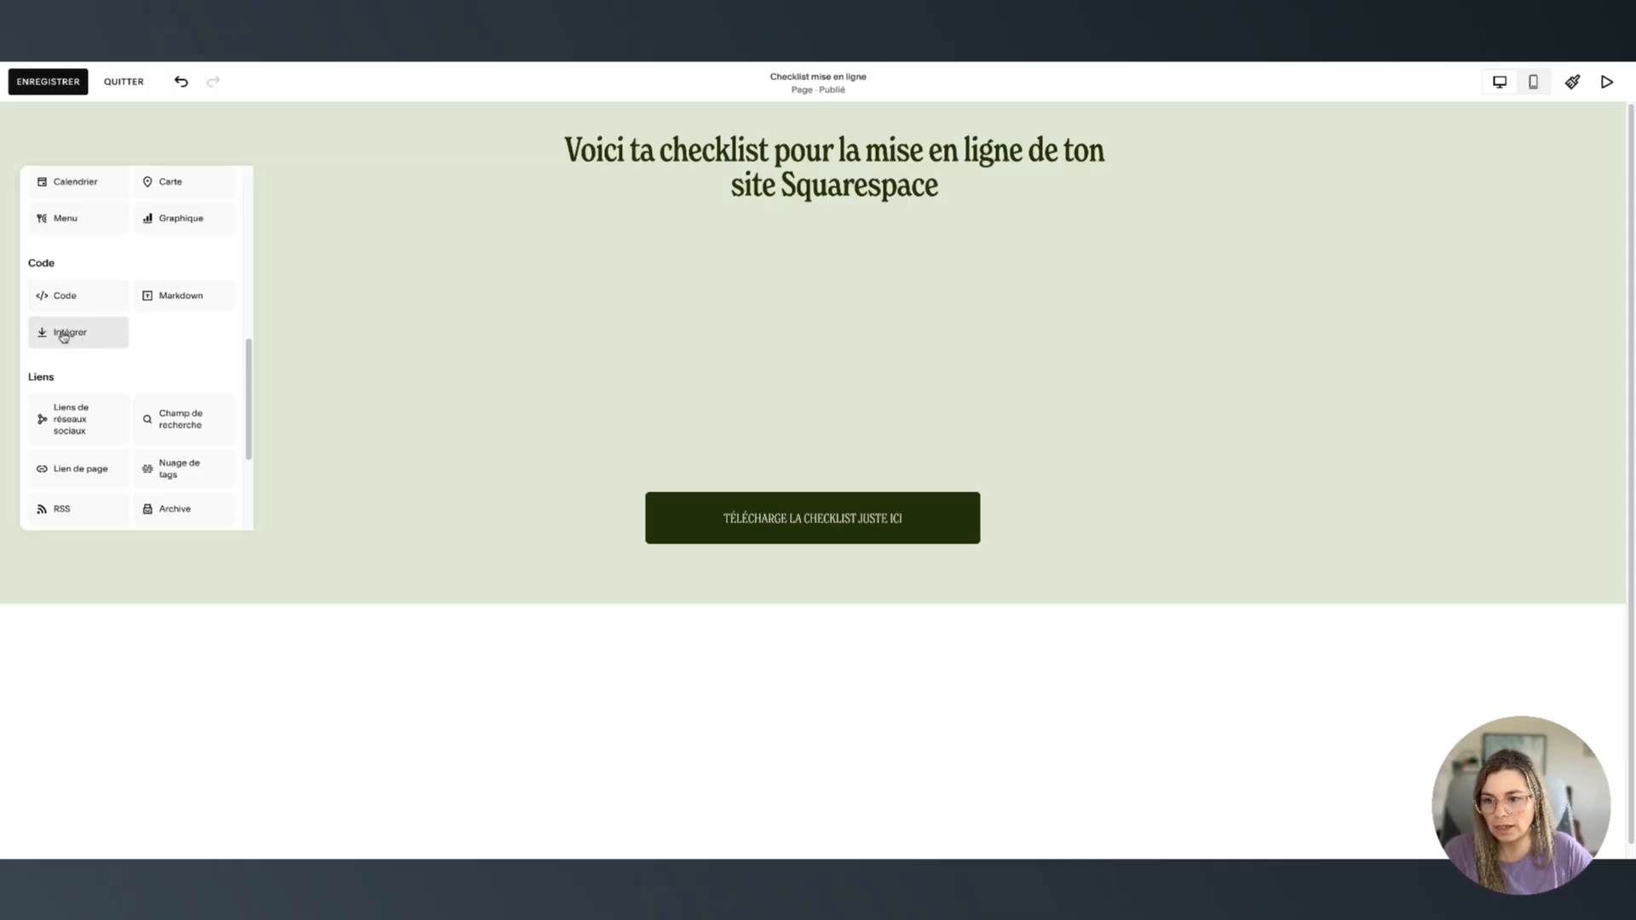
scroll(134, 354, up, 3)
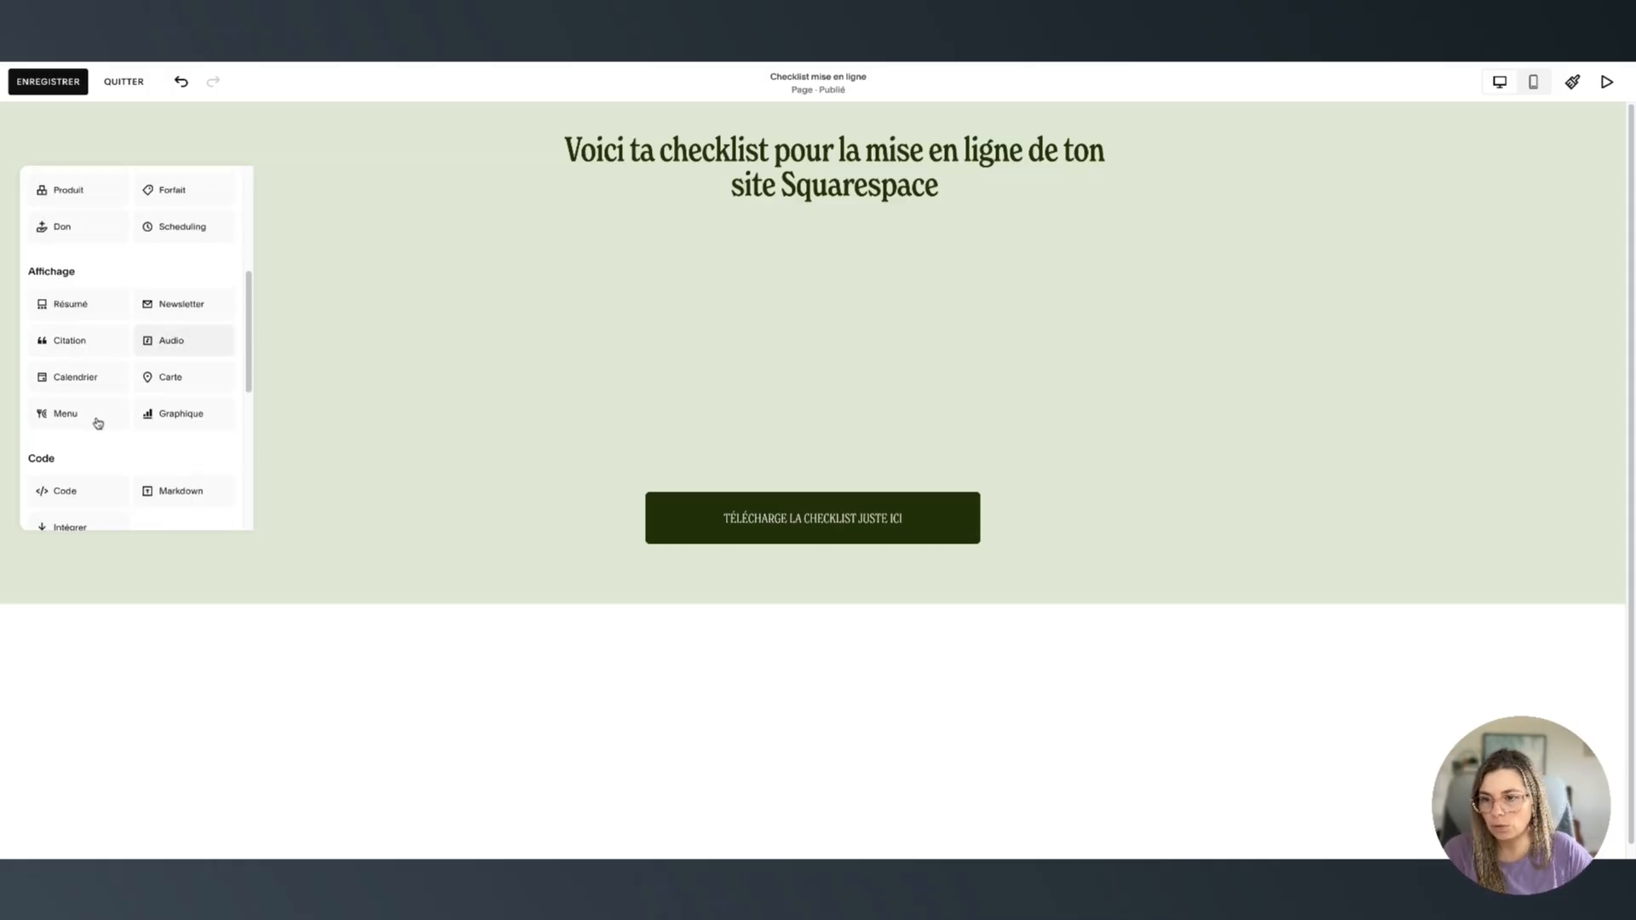
scroll(114, 319, up, 1)
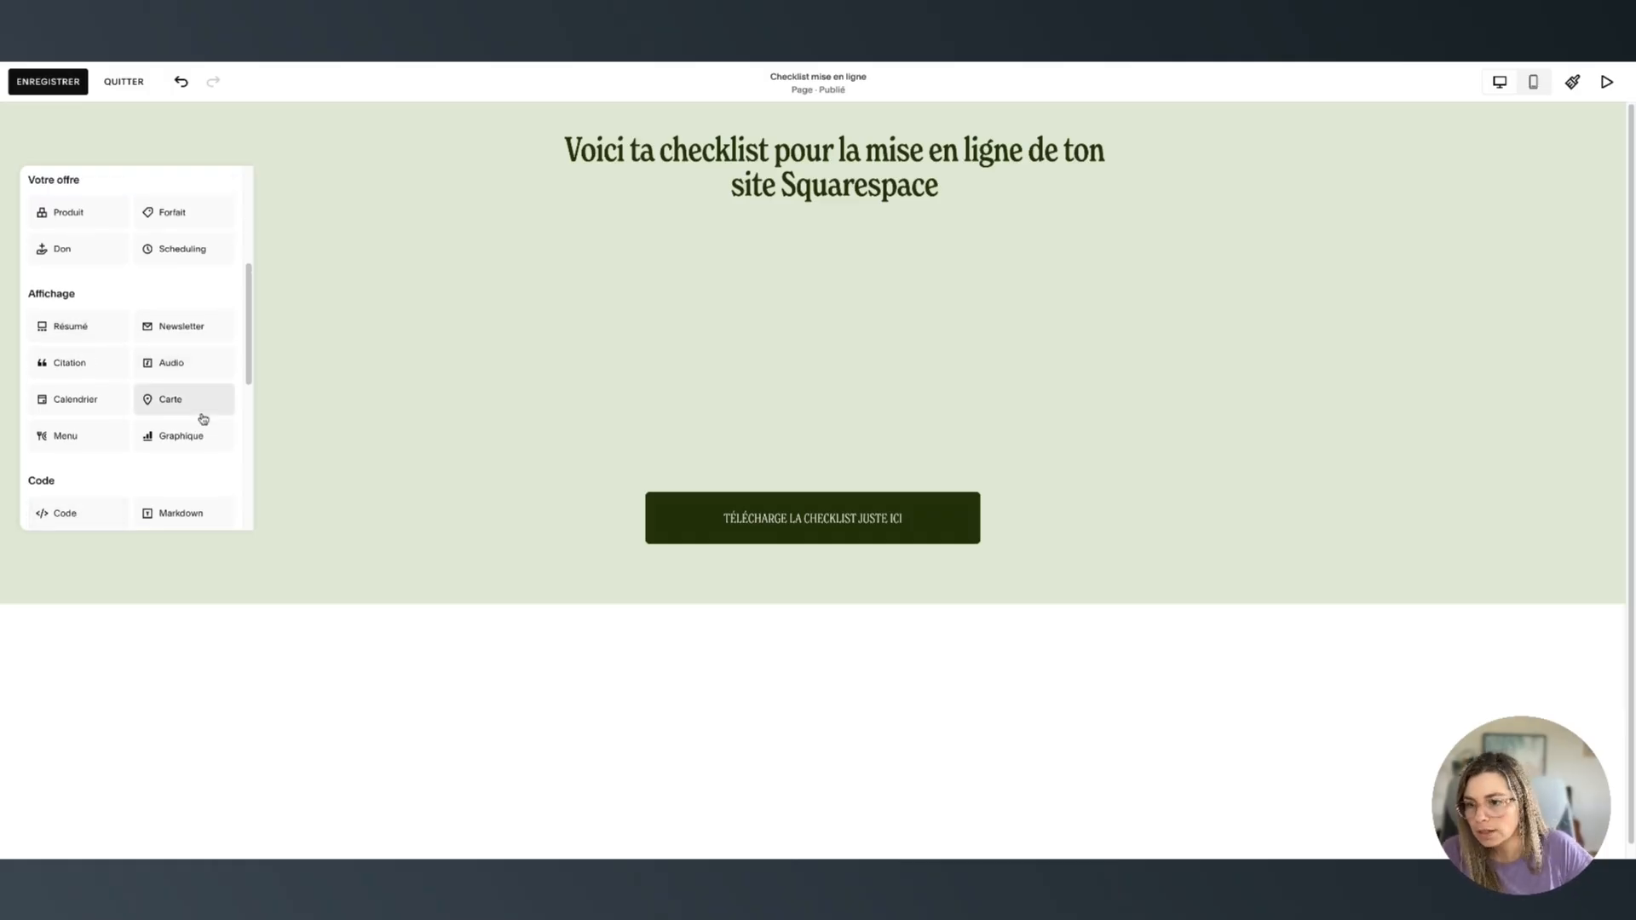
scroll(213, 341, up, 1)
scroll(213, 312, up, 5)
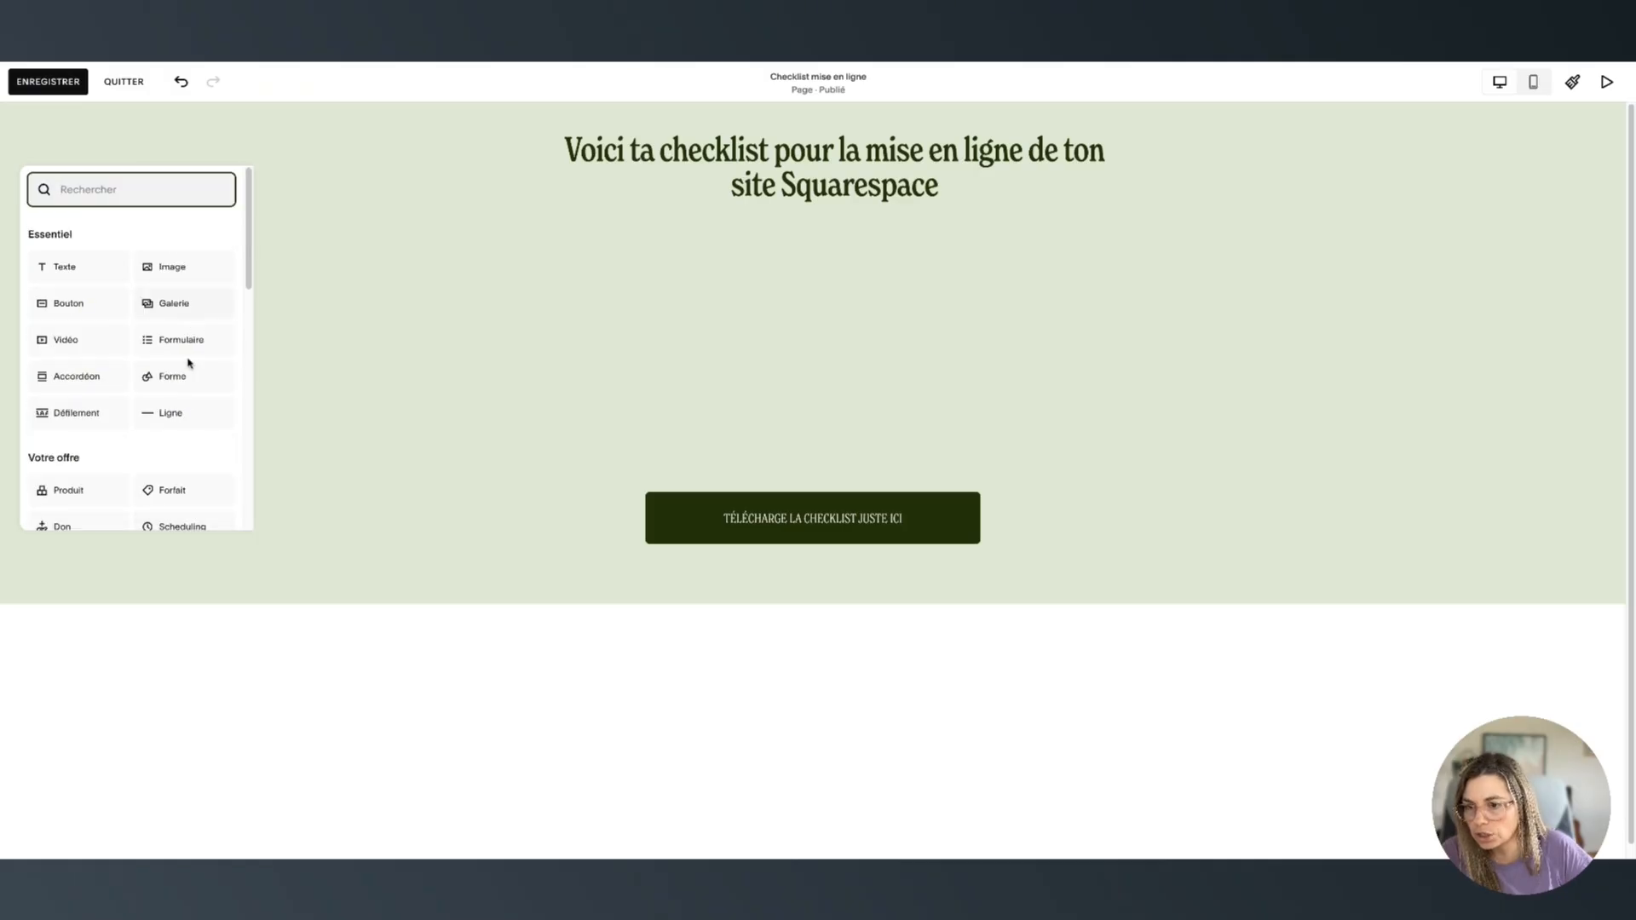
text(vid)
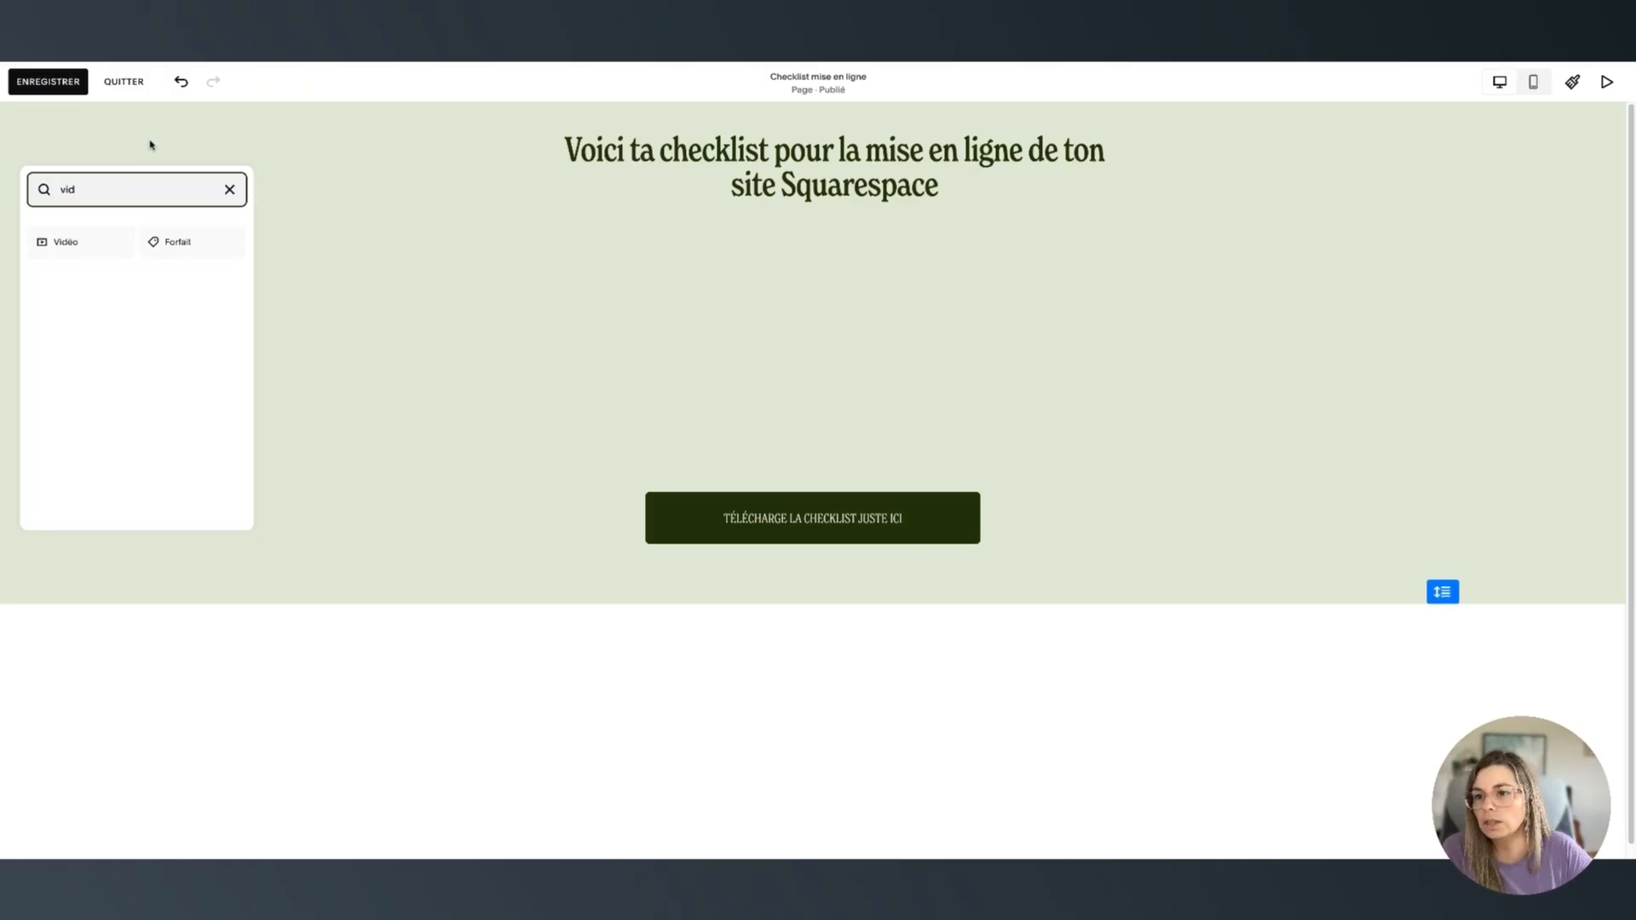
click(60, 251)
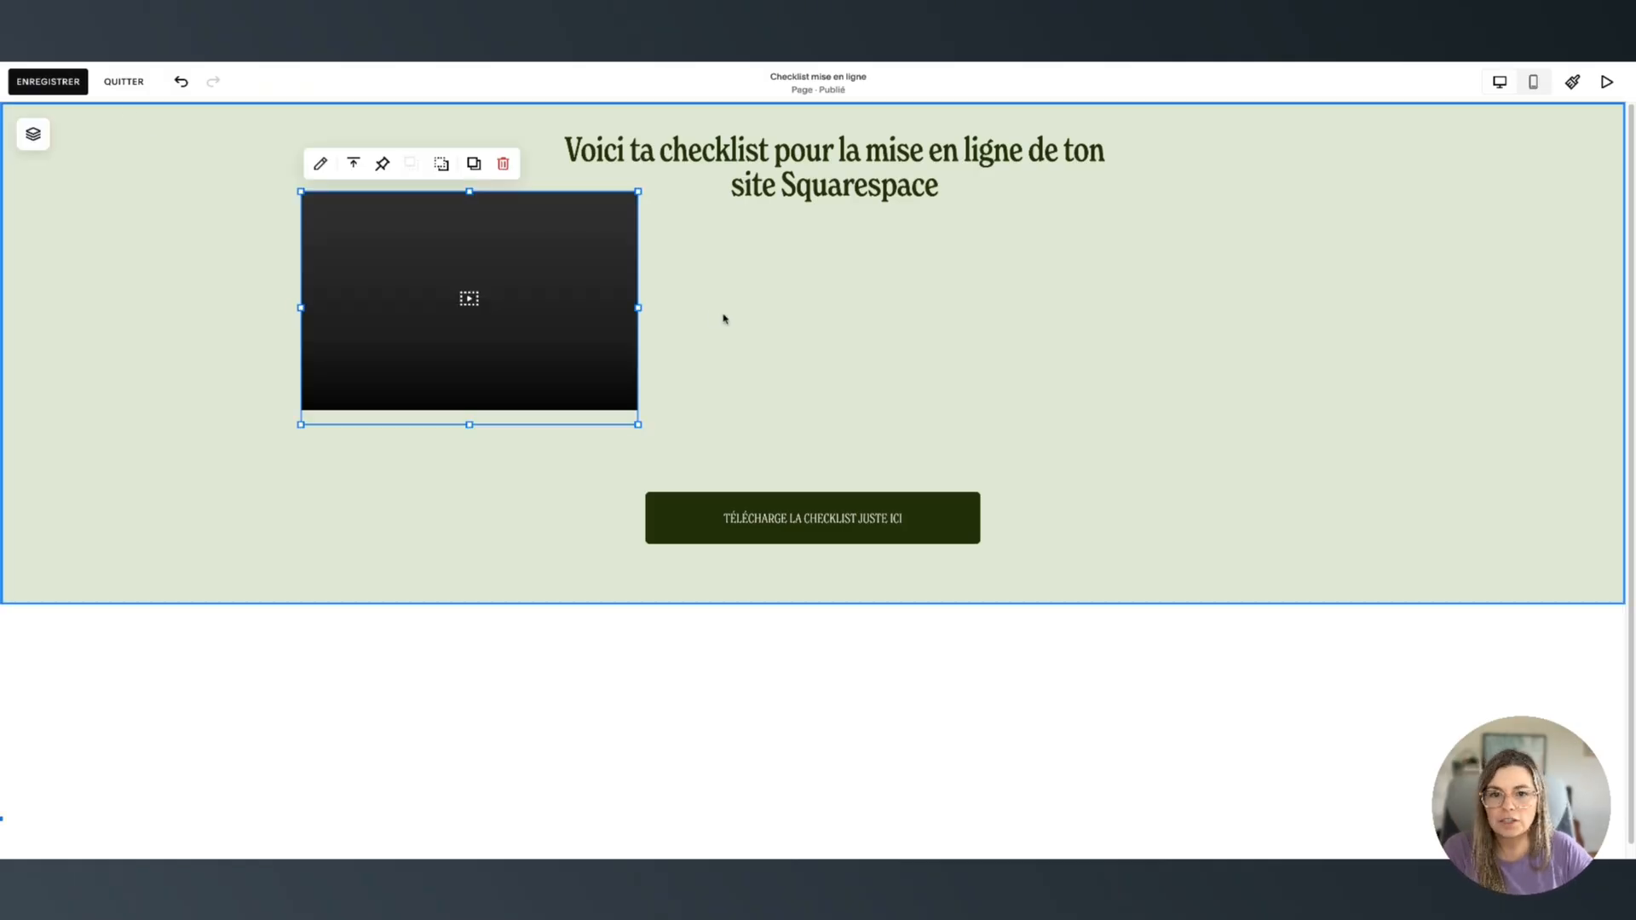
Enlarge and position the video block, raise the button under the heading, and shorten the section
drag(565, 336, 780, 366)
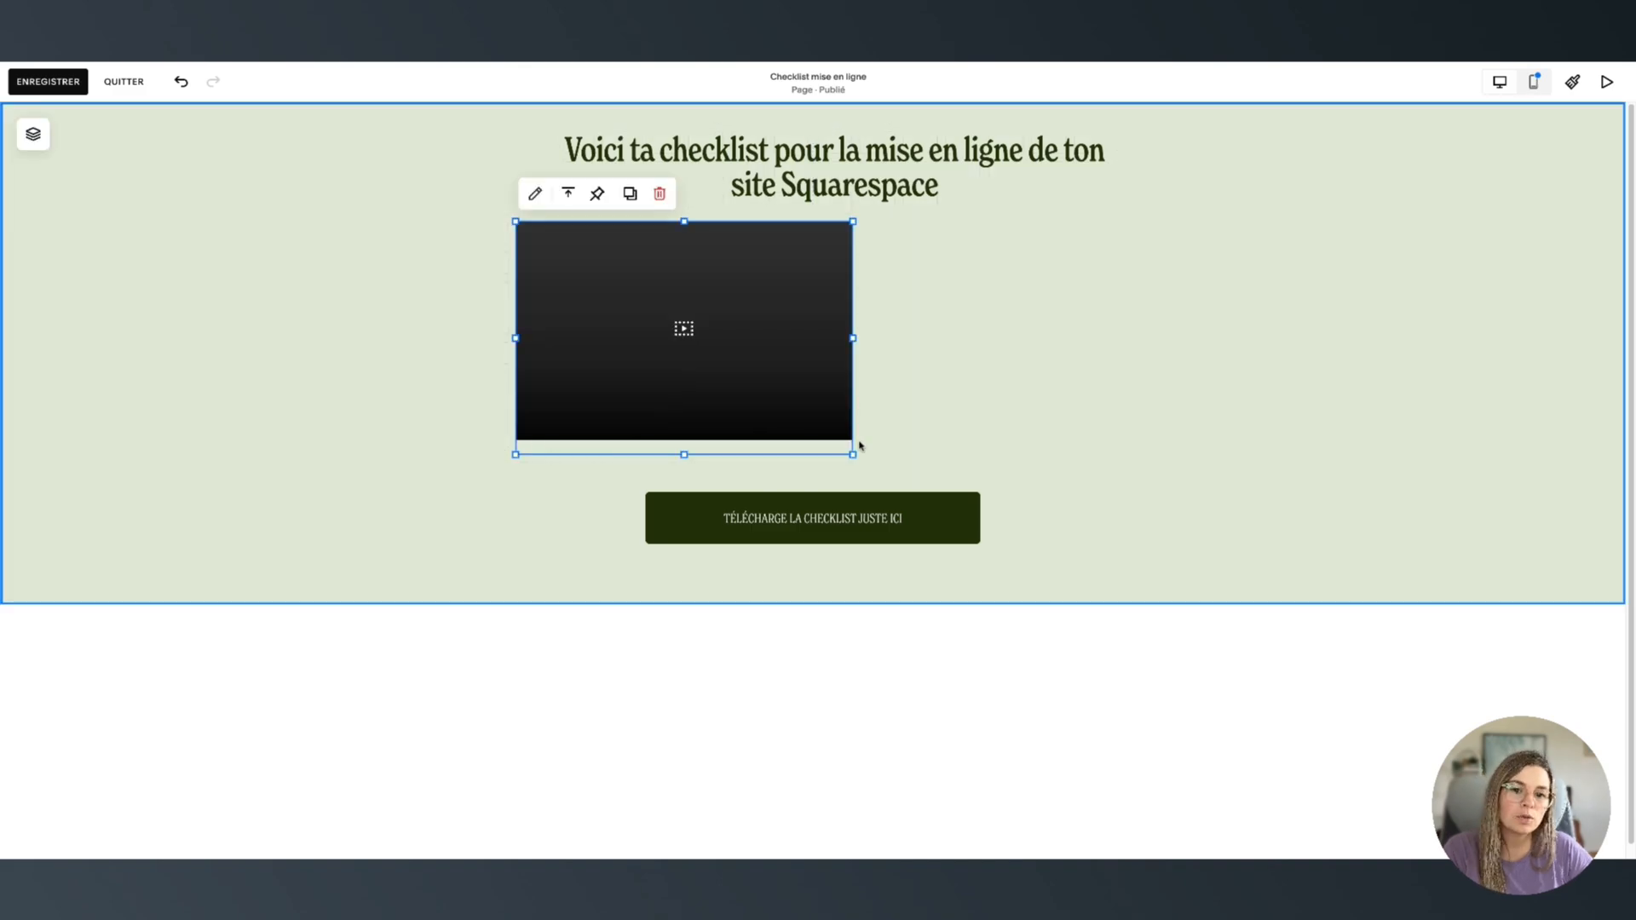
drag(852, 456, 1022, 511)
click(1243, 462)
drag(909, 493, 921, 493)
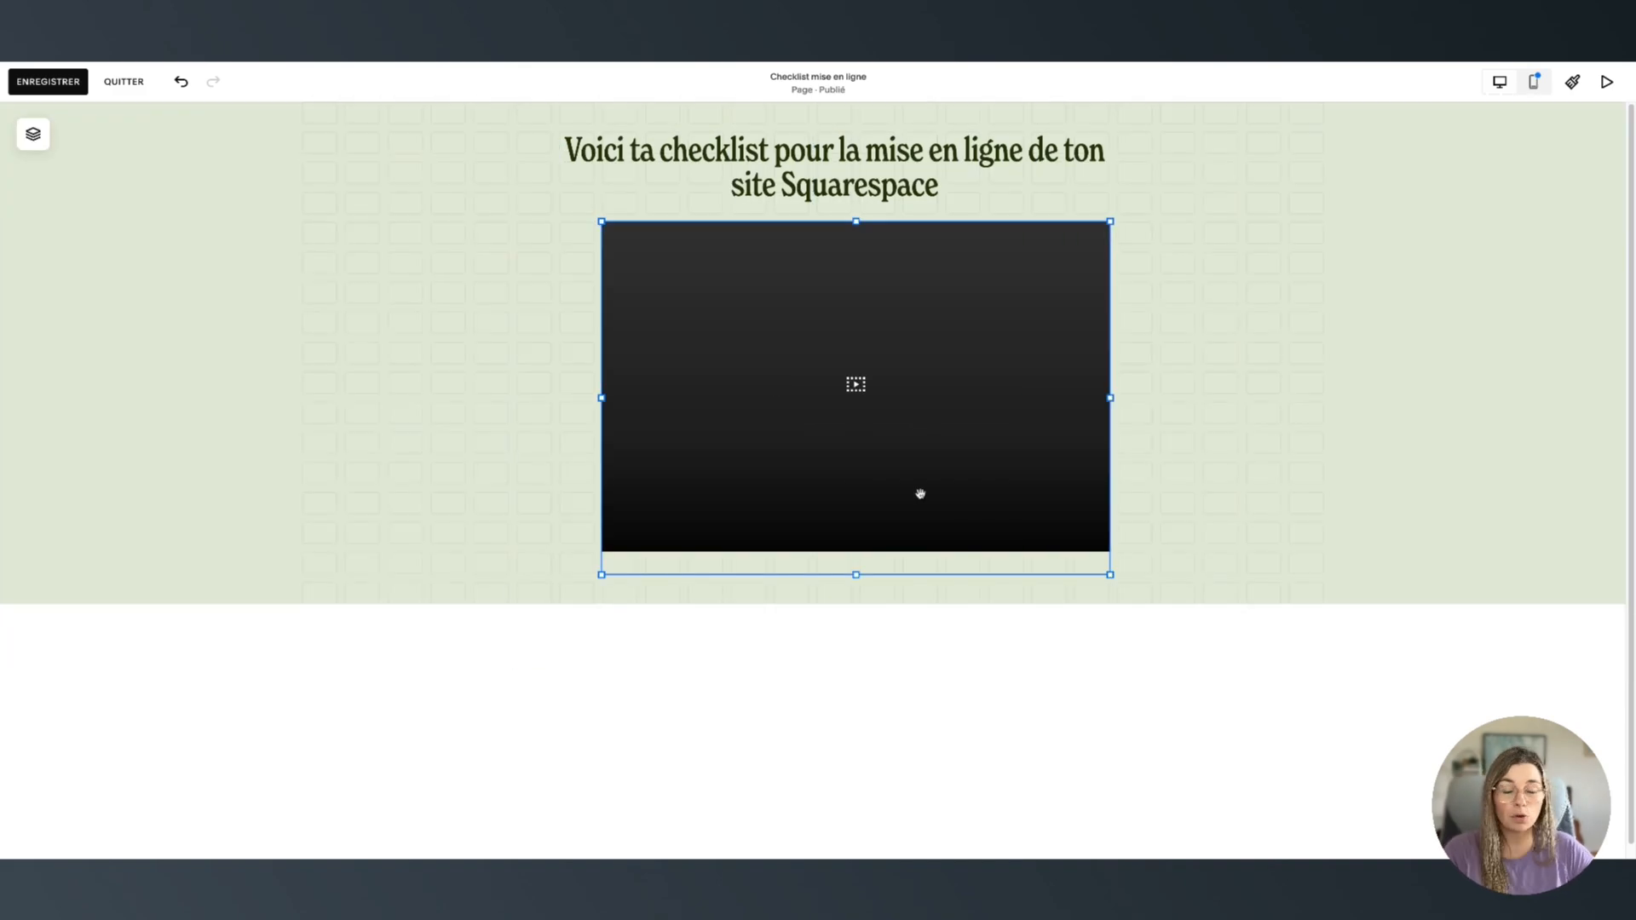
drag(983, 401, 973, 368)
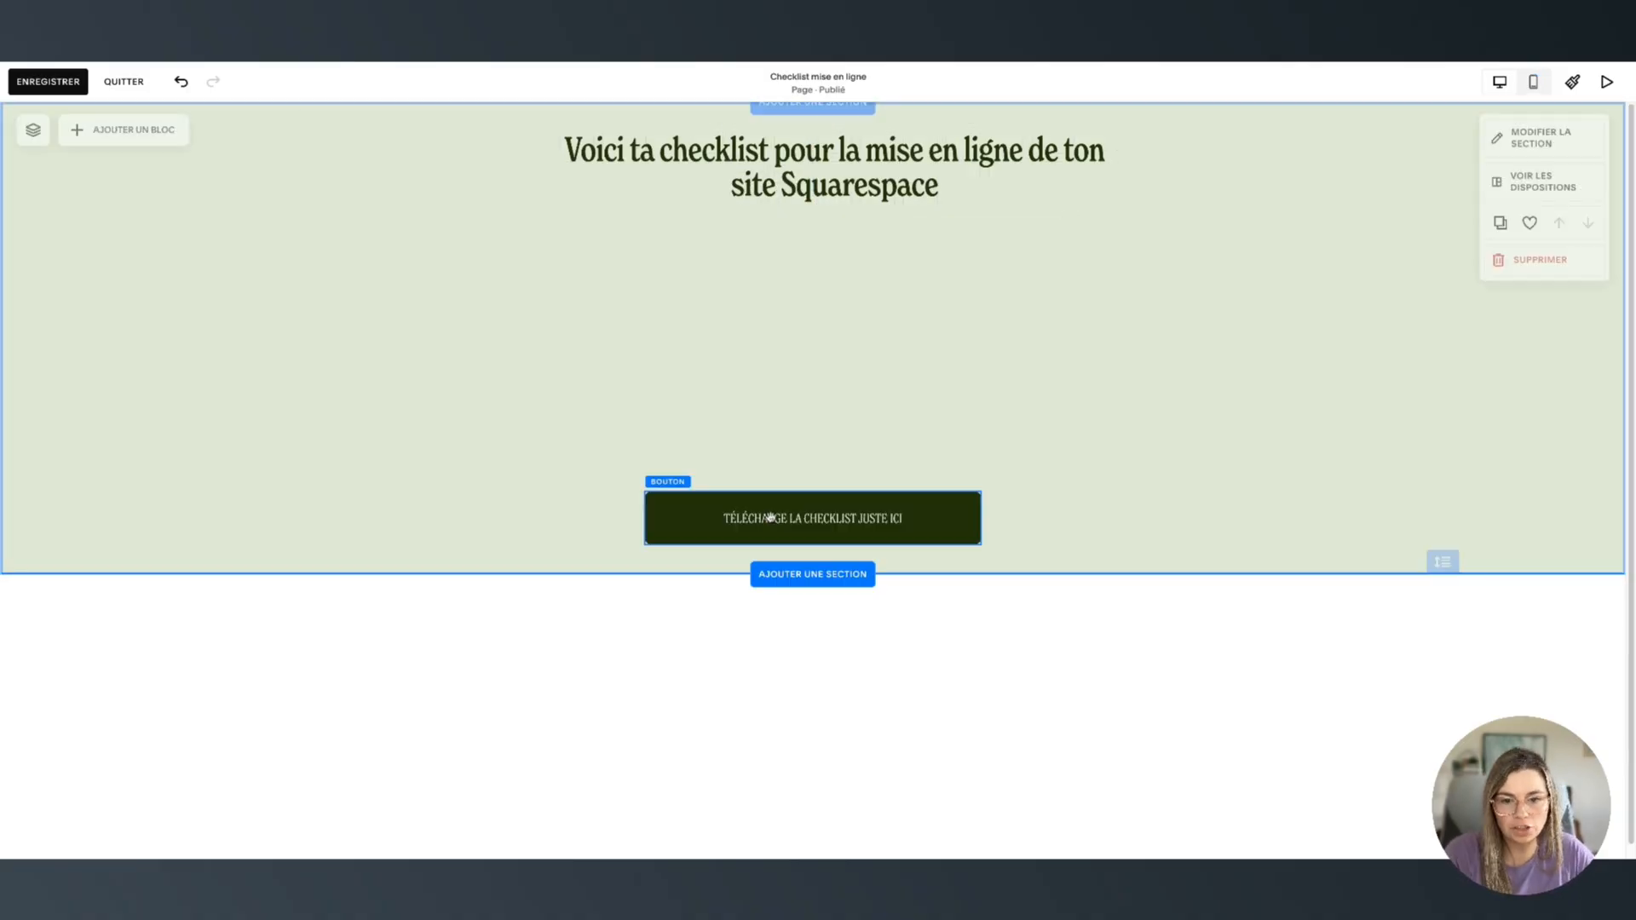
drag(771, 515, 859, 366)
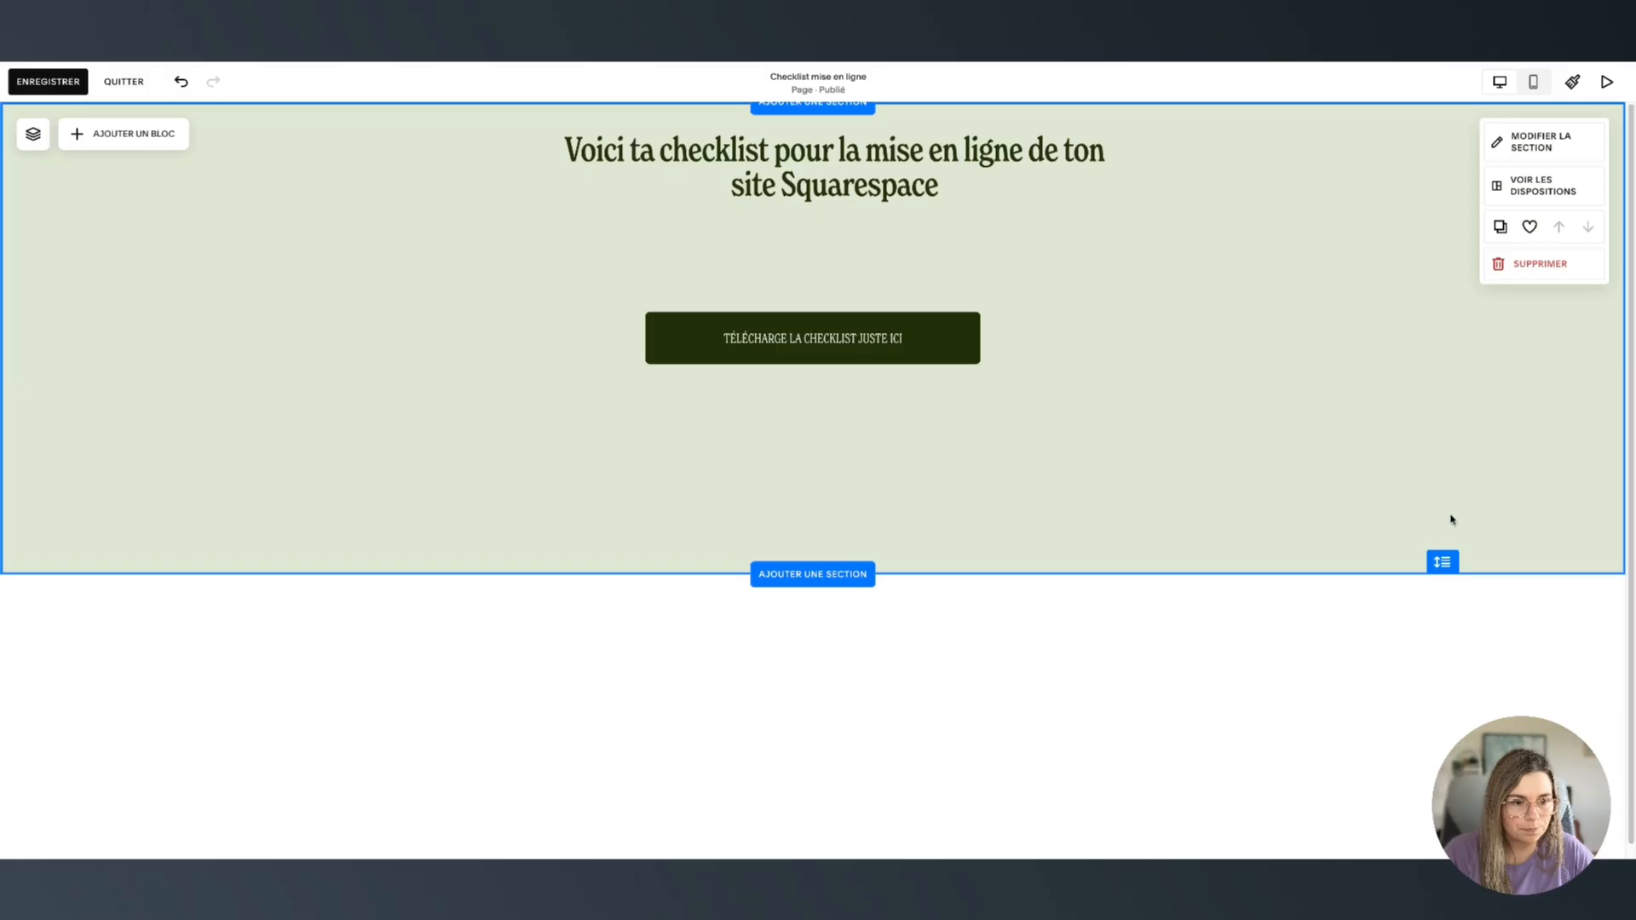
drag(1449, 559, 1224, 457)
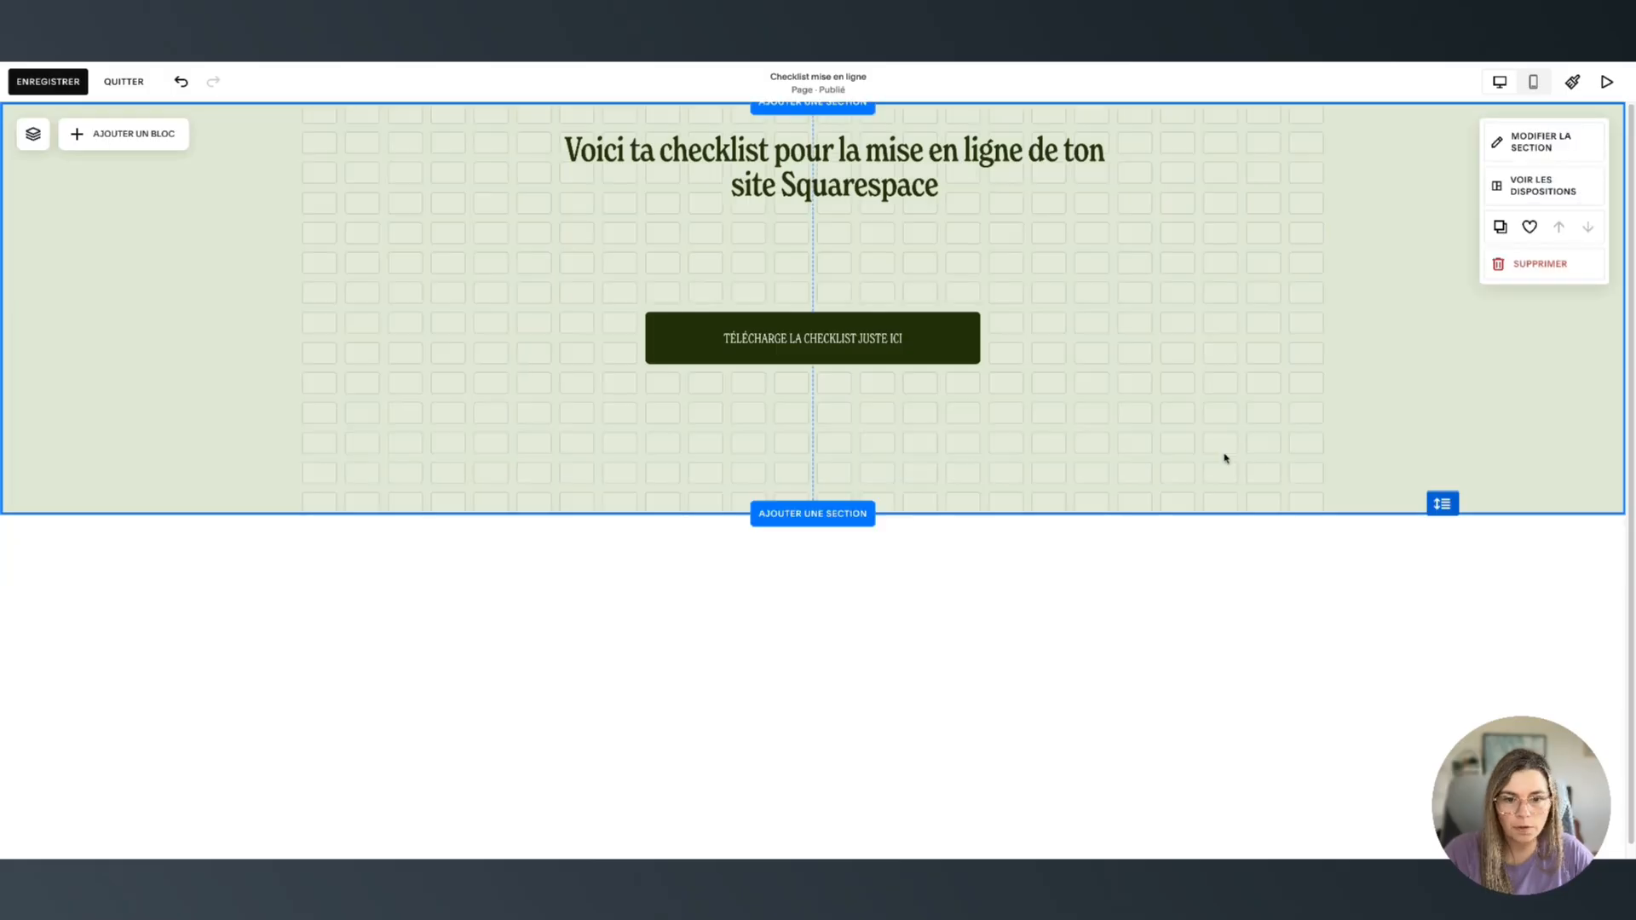
Save the checklist page, review its URL slug in page settings, then open Accueil
click(63, 81)
click(126, 84)
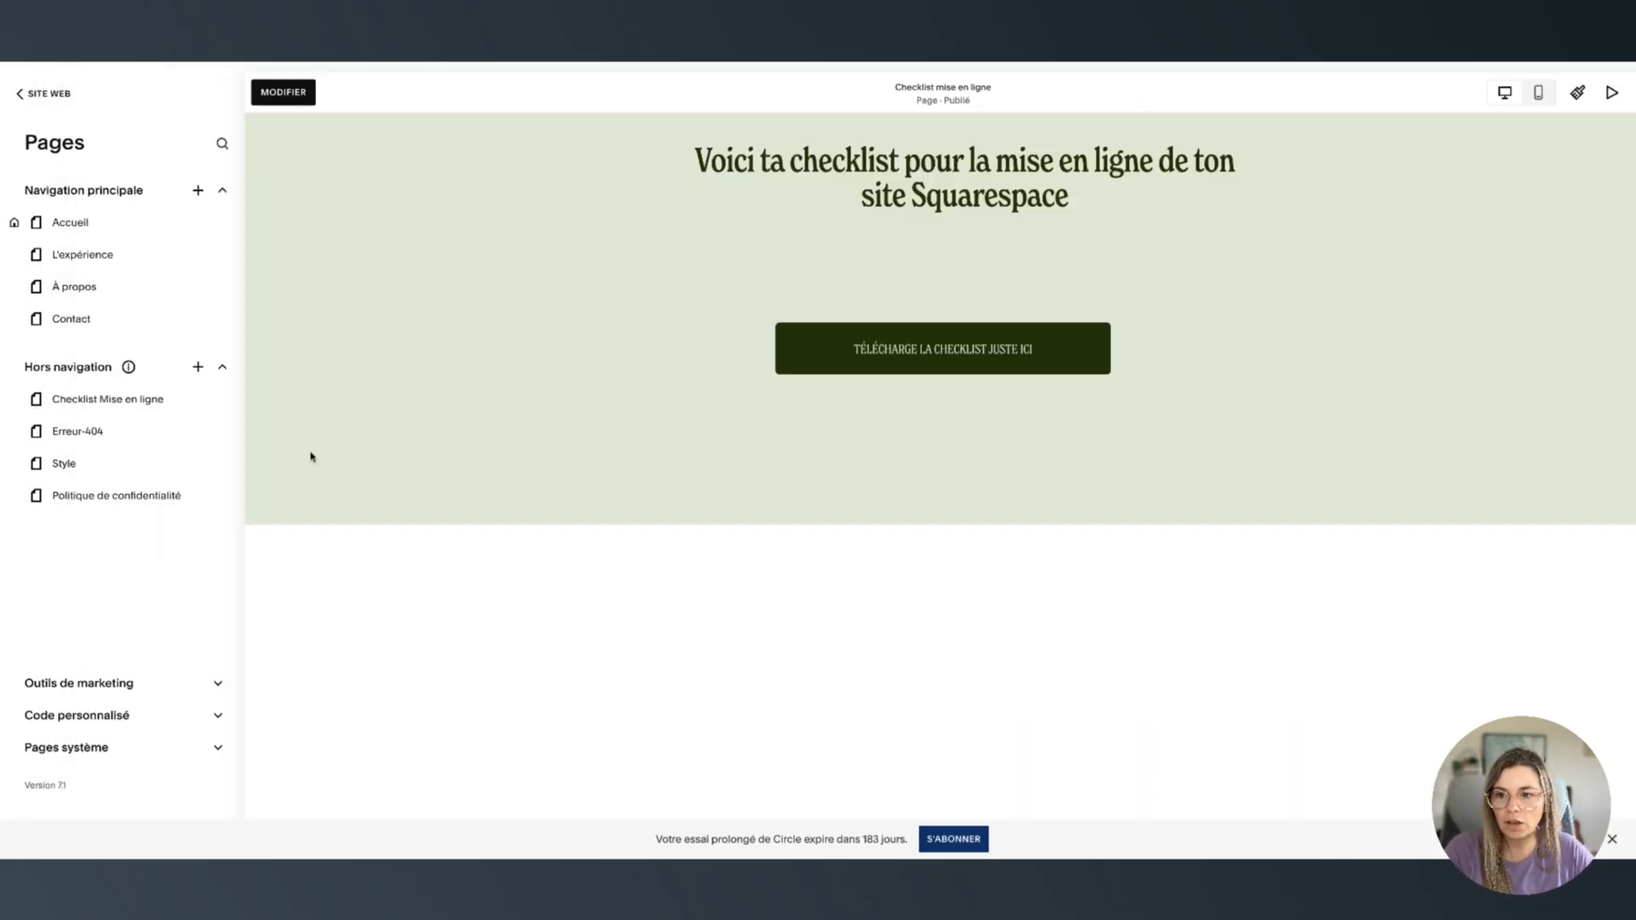
click(224, 412)
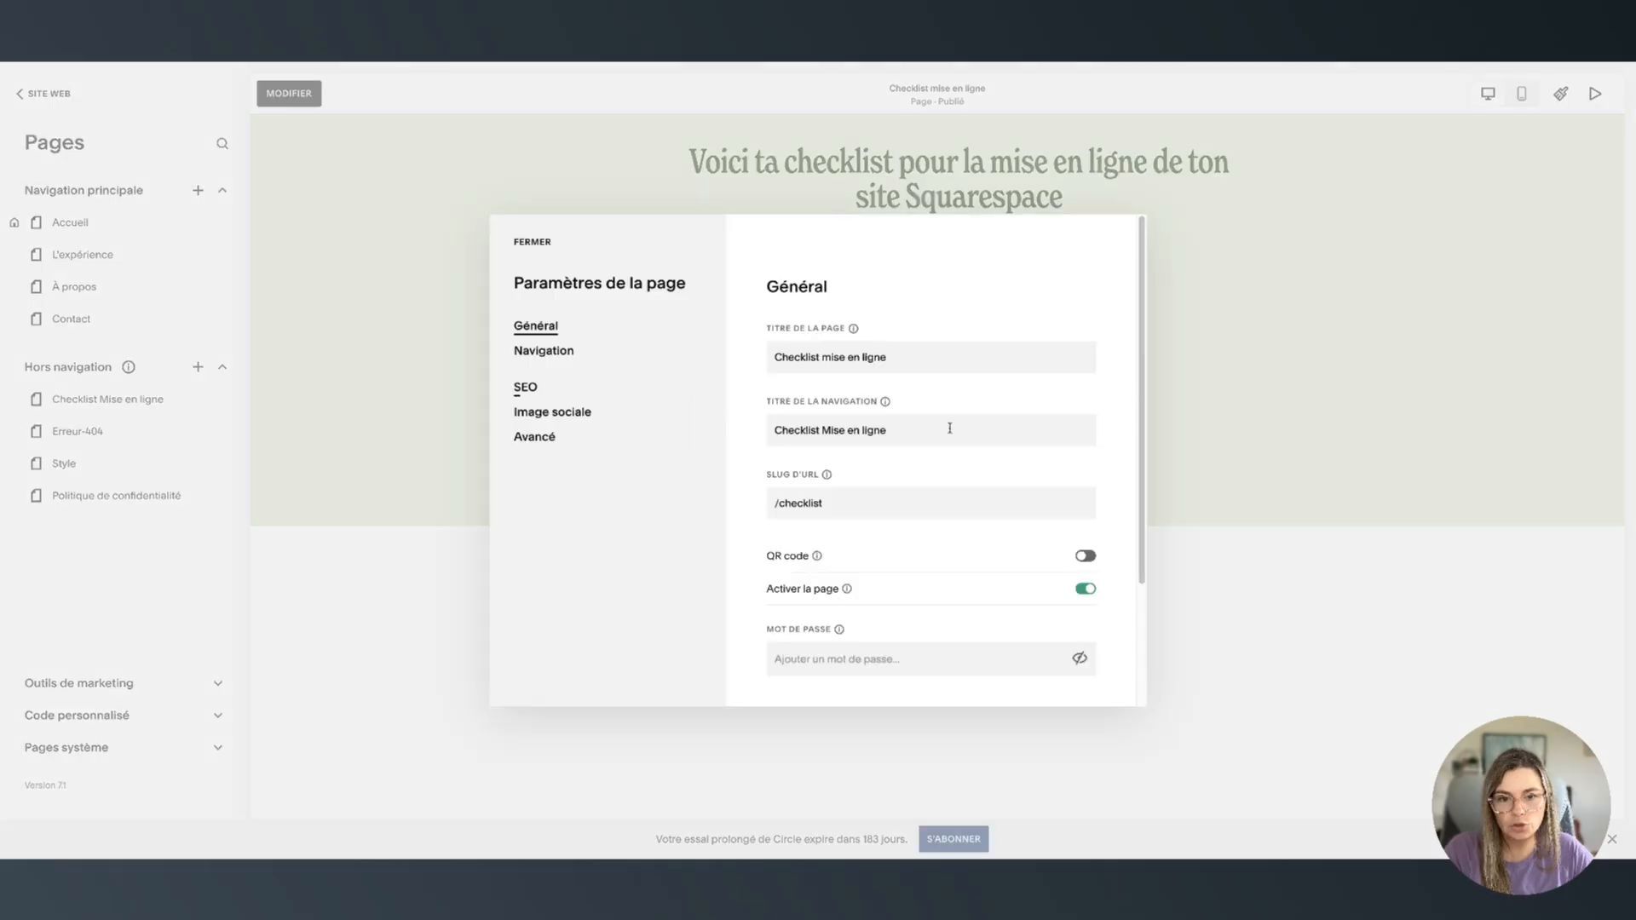
double_click(901, 506)
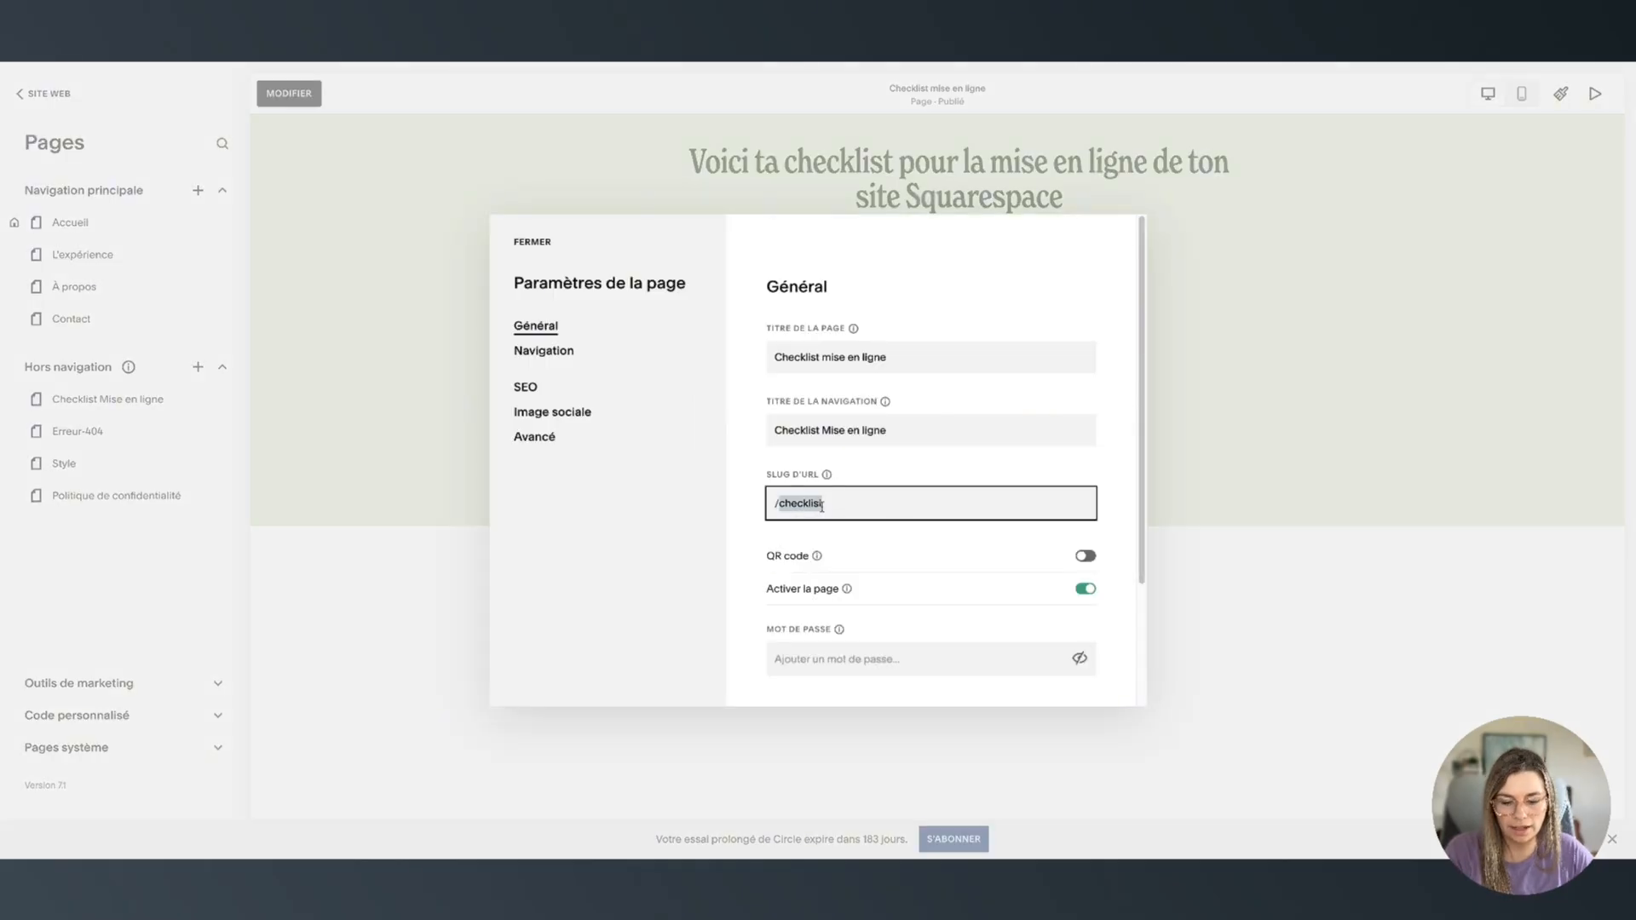
click(530, 242)
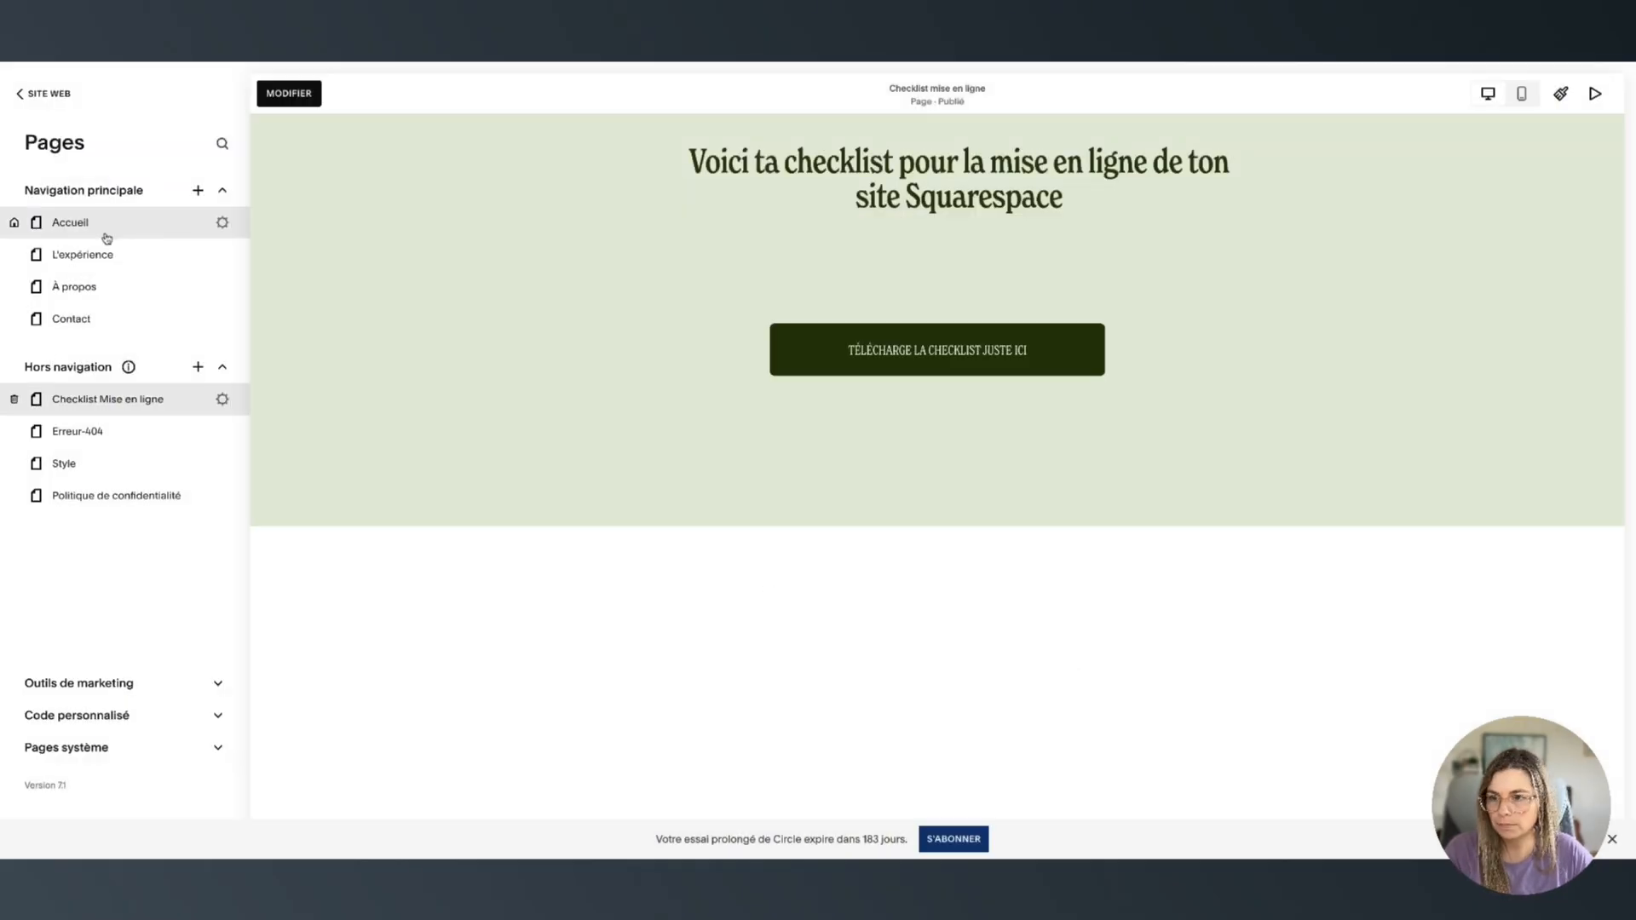
click(137, 226)
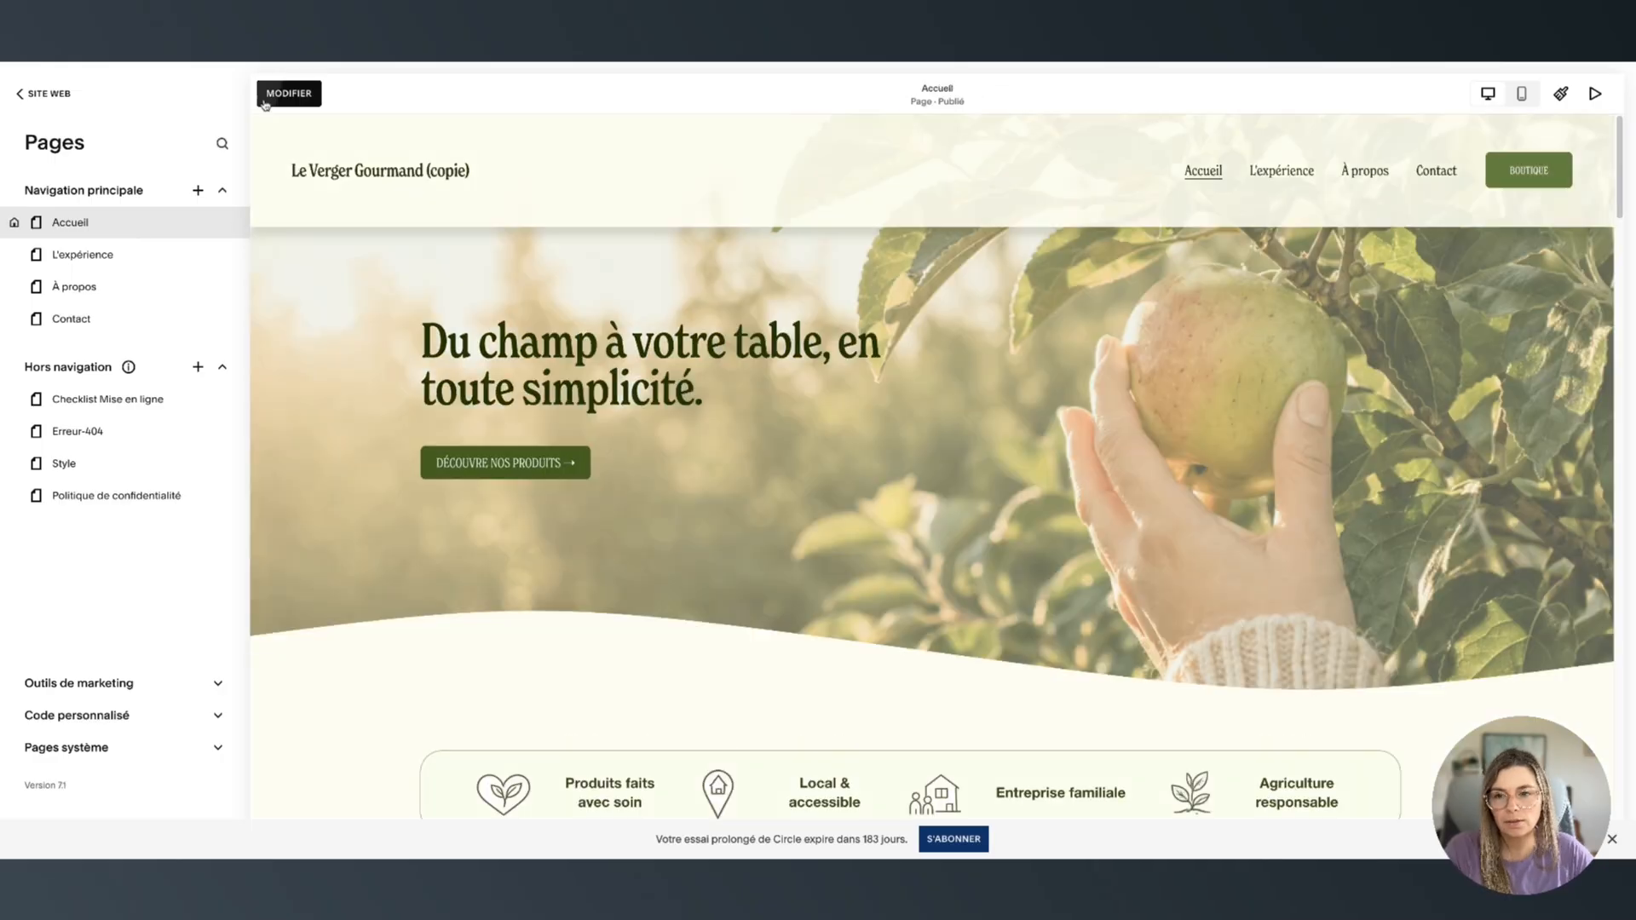
Edit the homepage and open the checklist newsletter form's Post-envoi settings
click(289, 92)
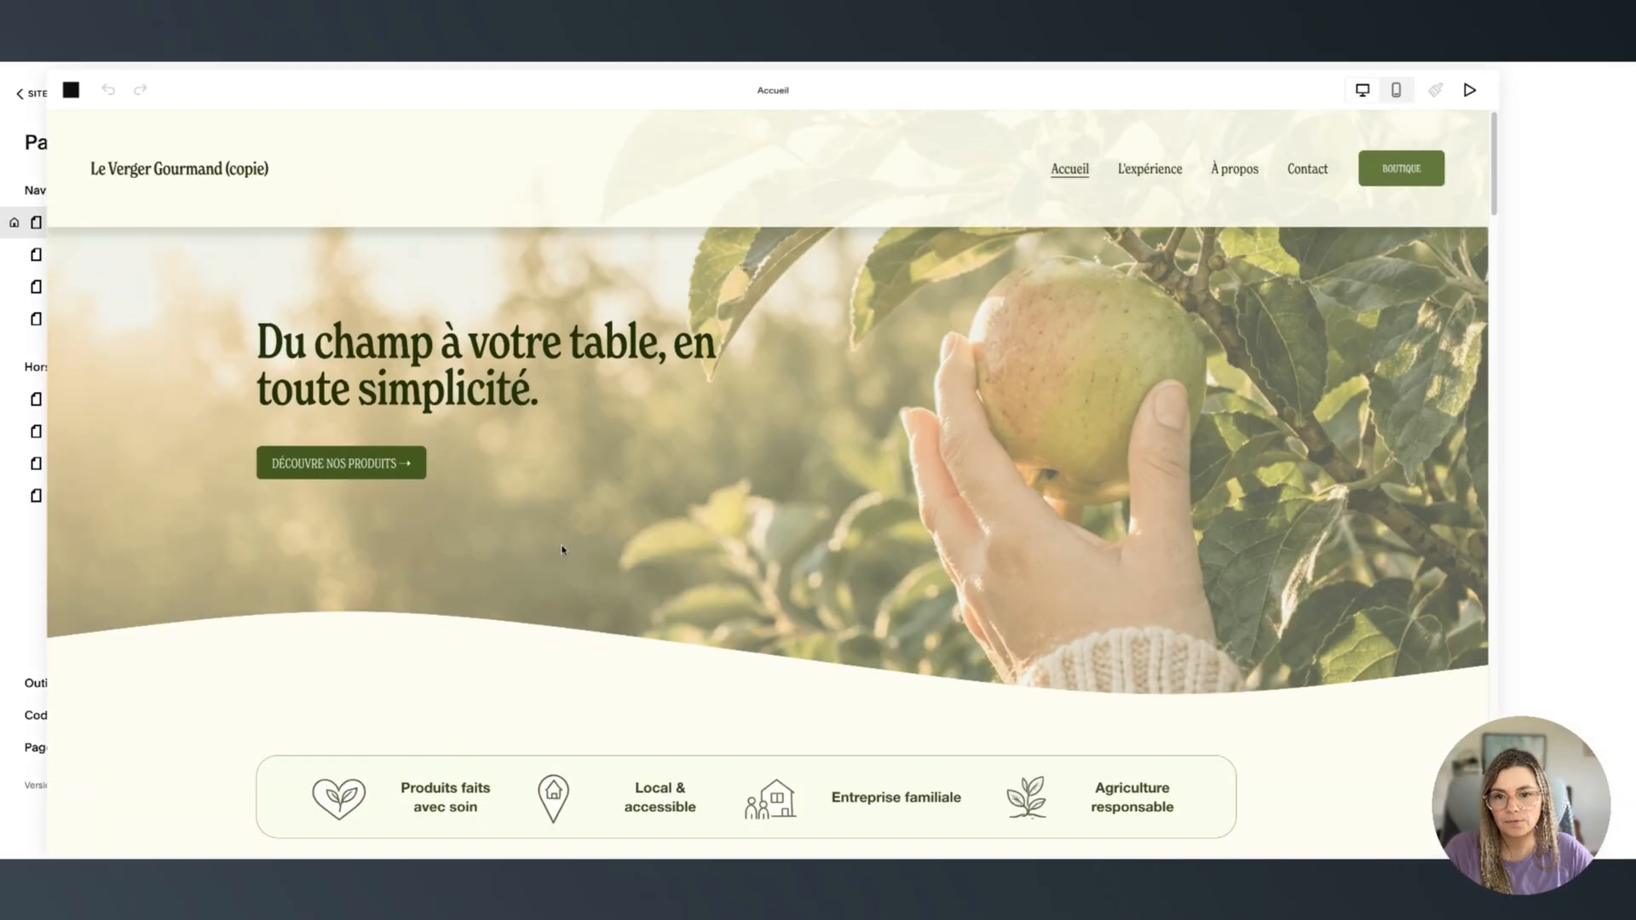
scroll(703, 599, down, 10)
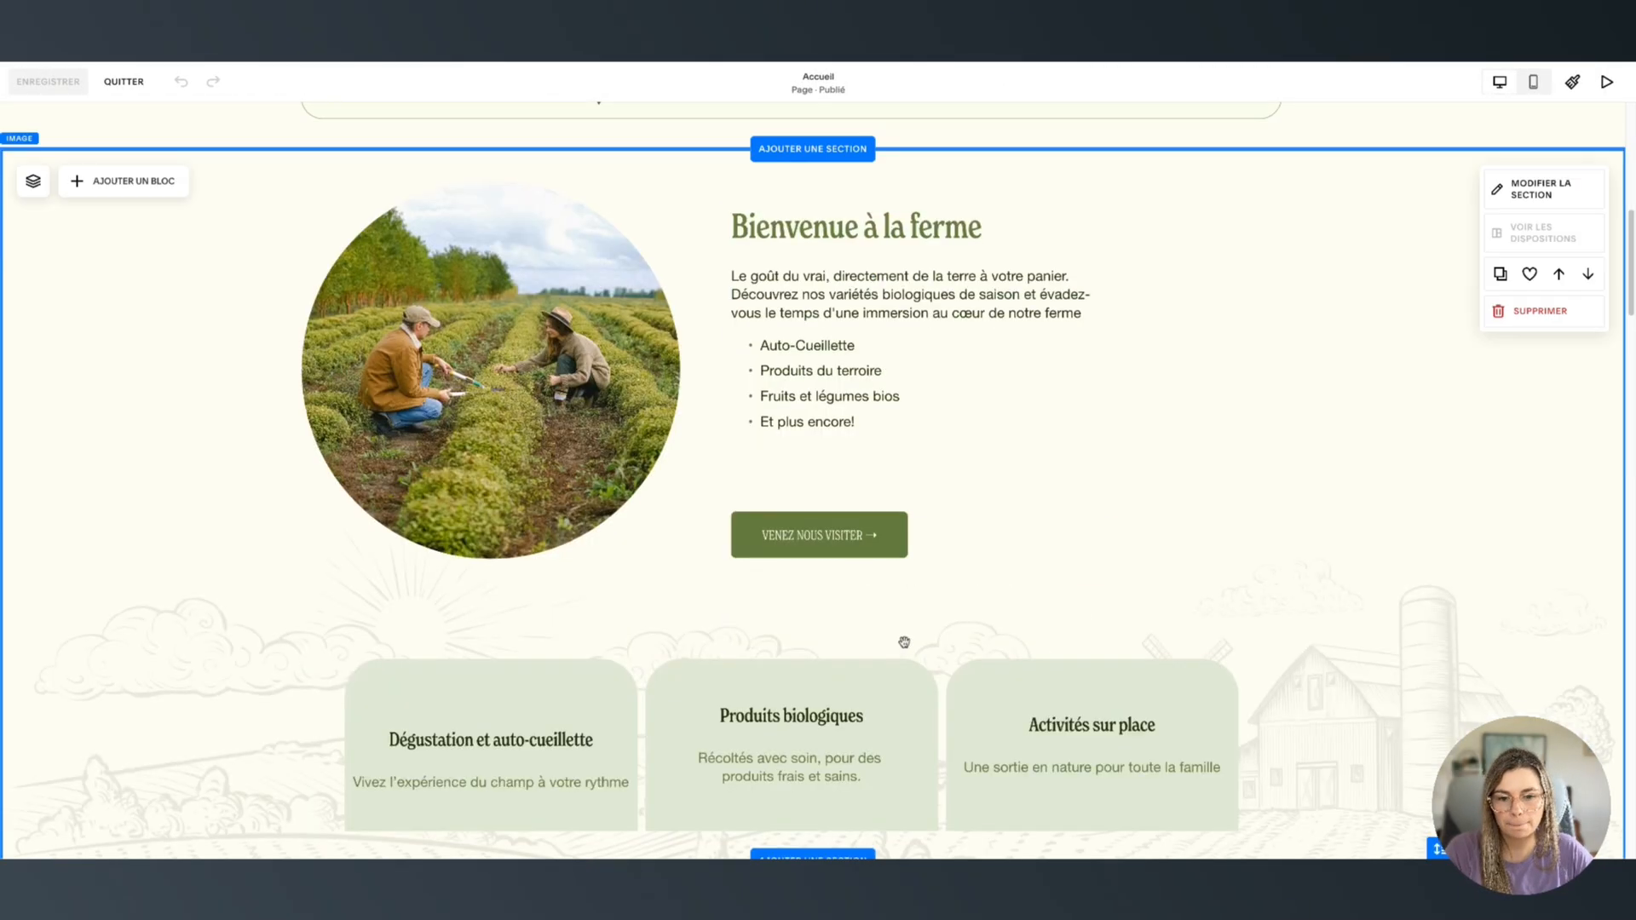
scroll(1068, 636, down, 4)
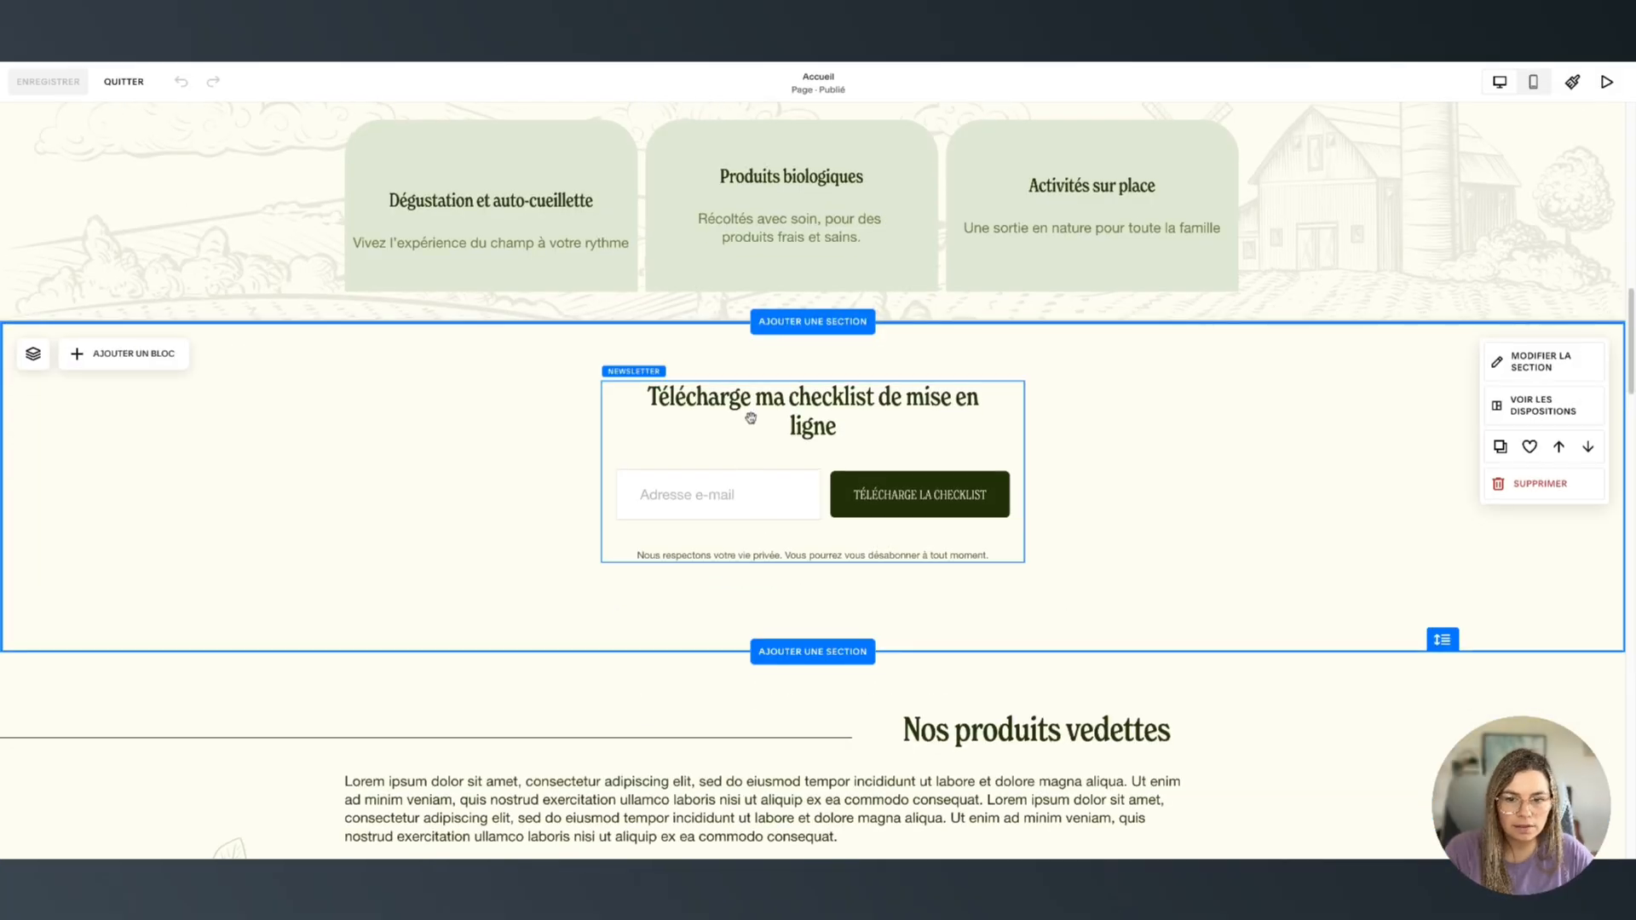
click(734, 423)
click(734, 423)
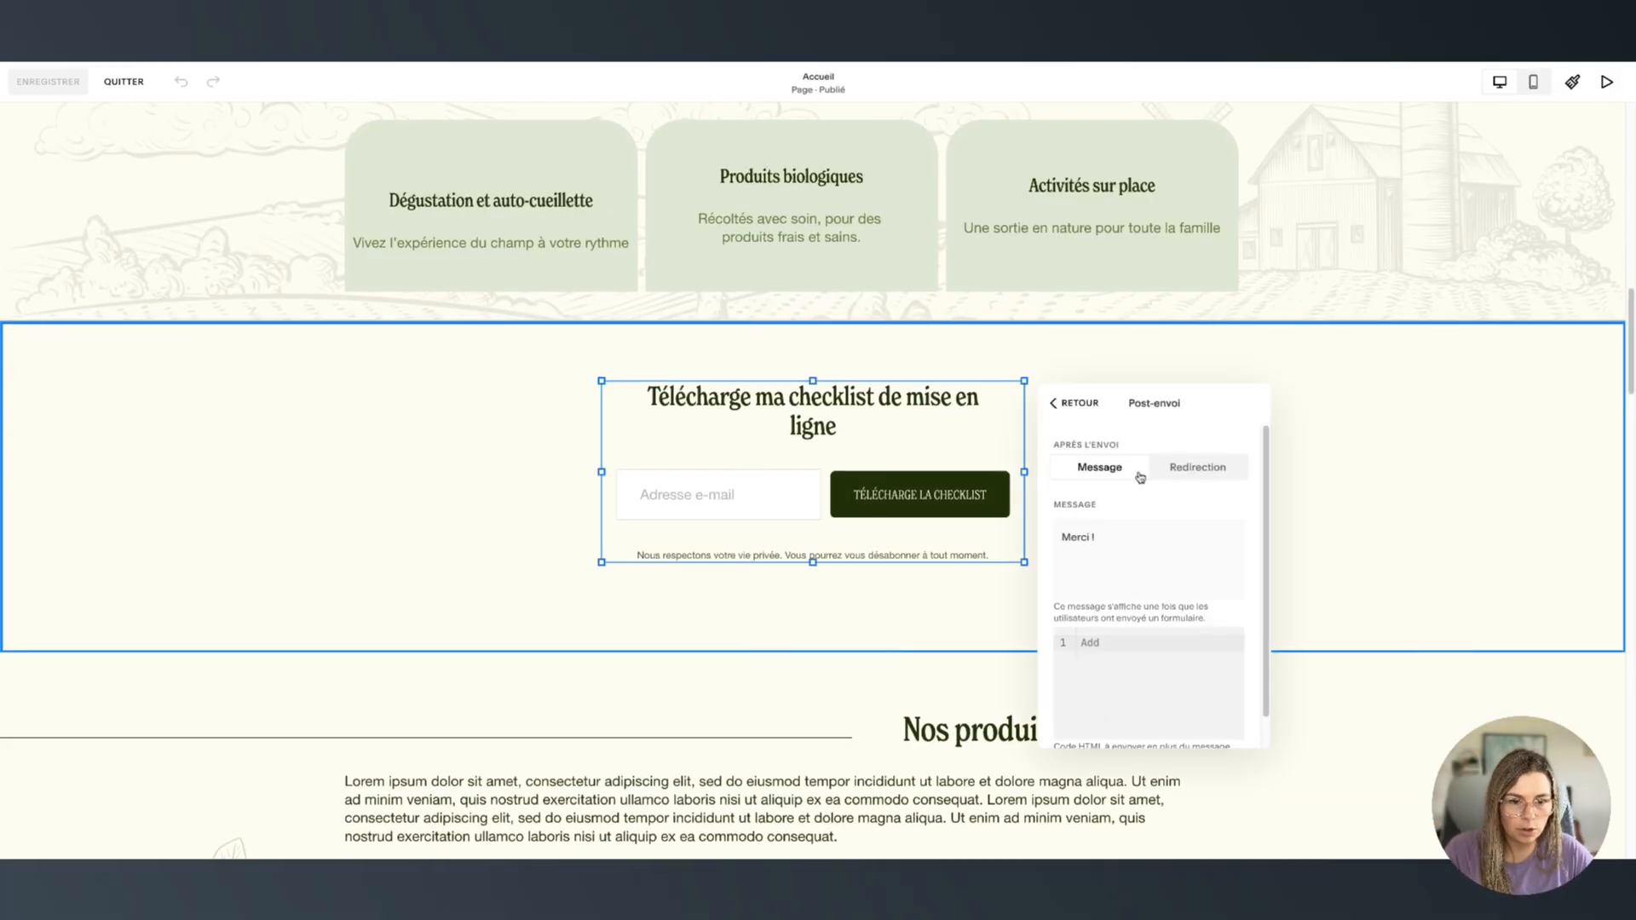
scroll(1176, 530, down, 1)
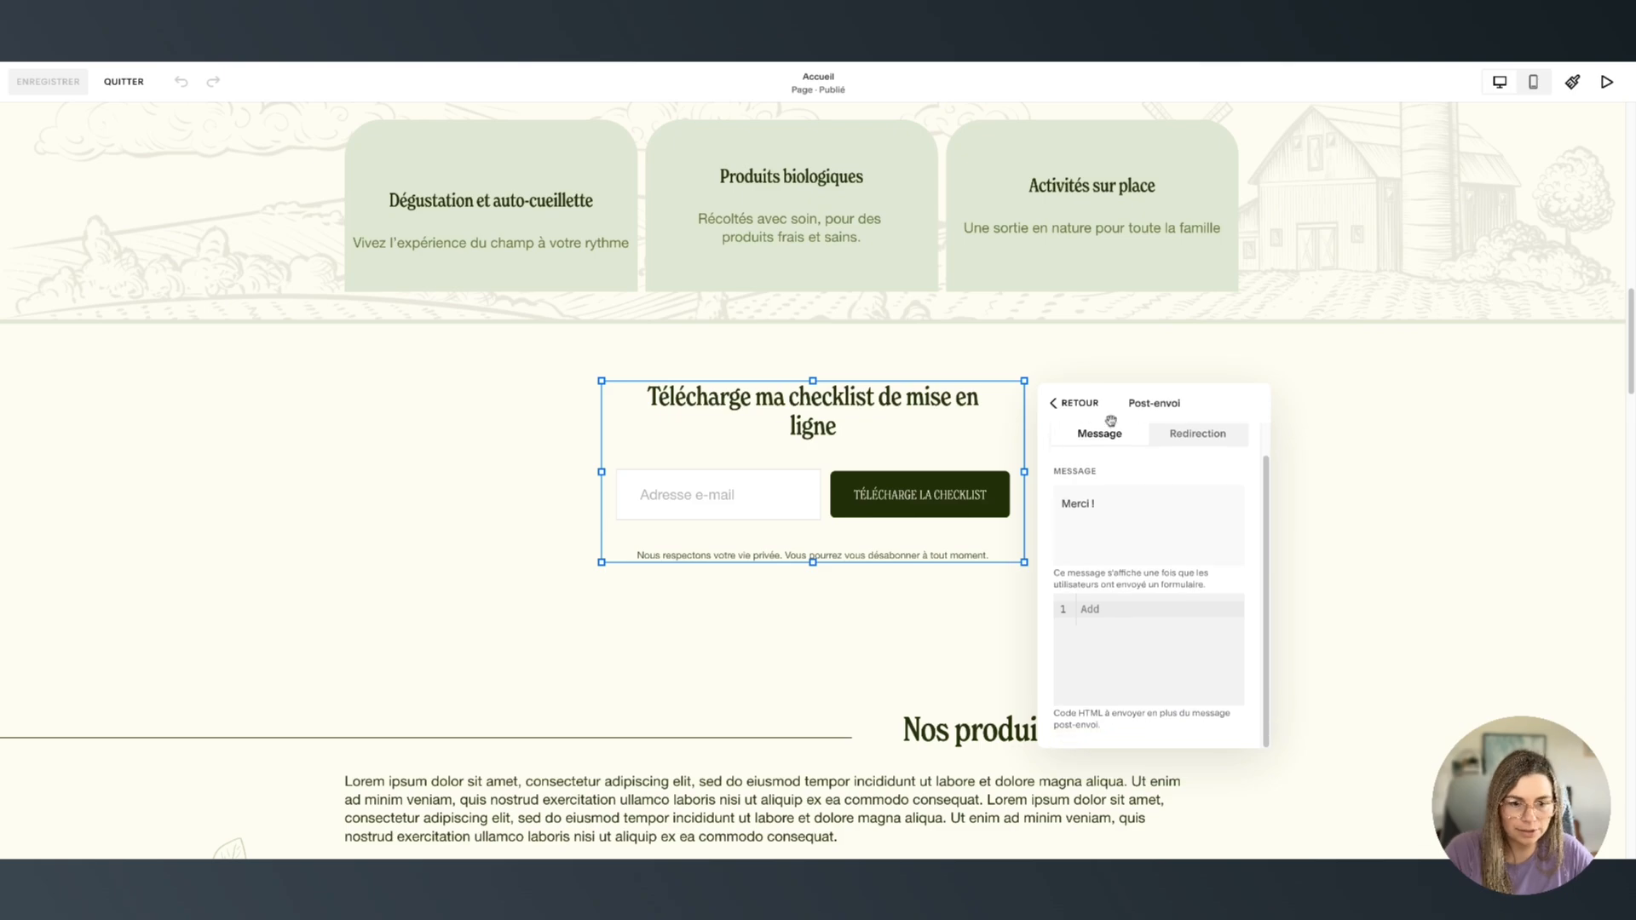
scroll(1205, 475, up, 1)
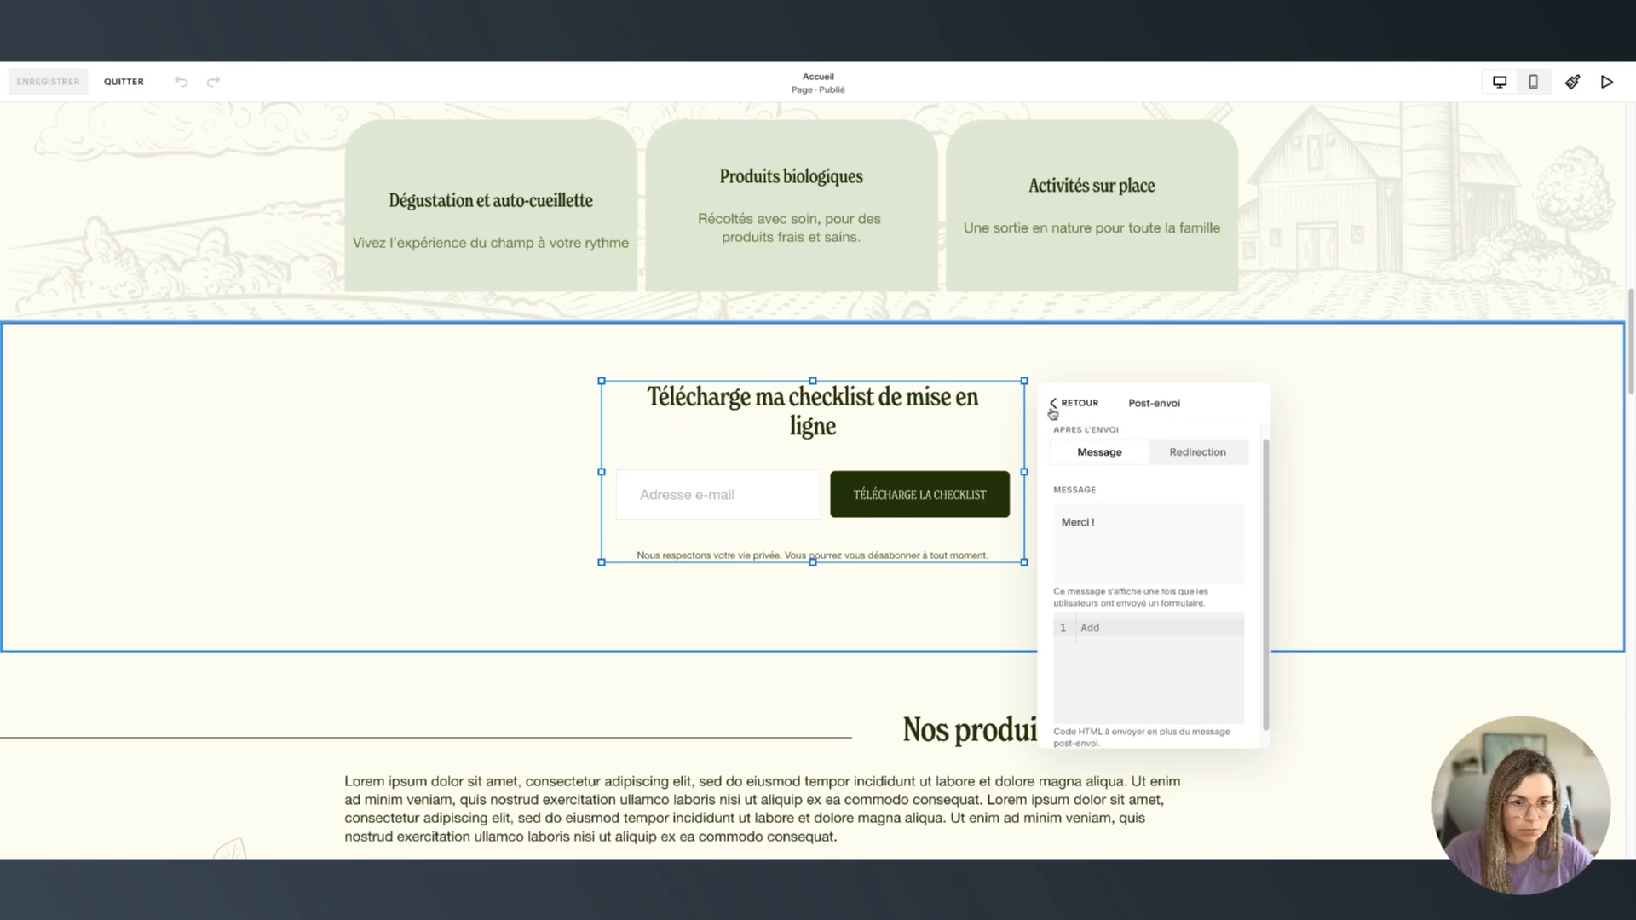
click(1057, 404)
scroll(1148, 617, down, 5)
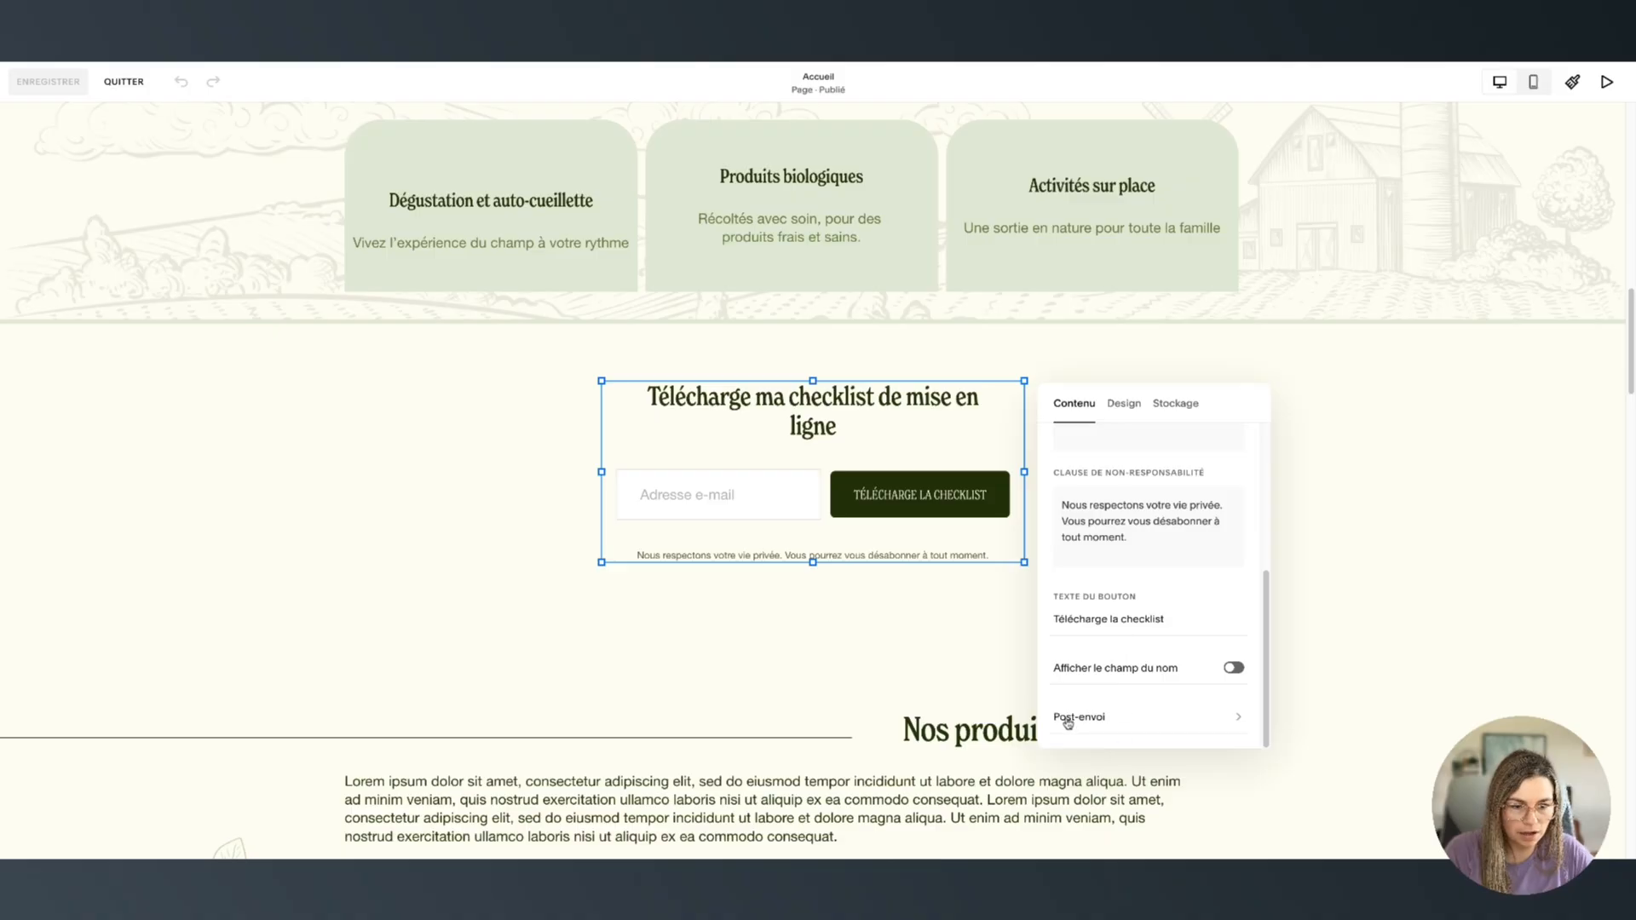
click(1069, 719)
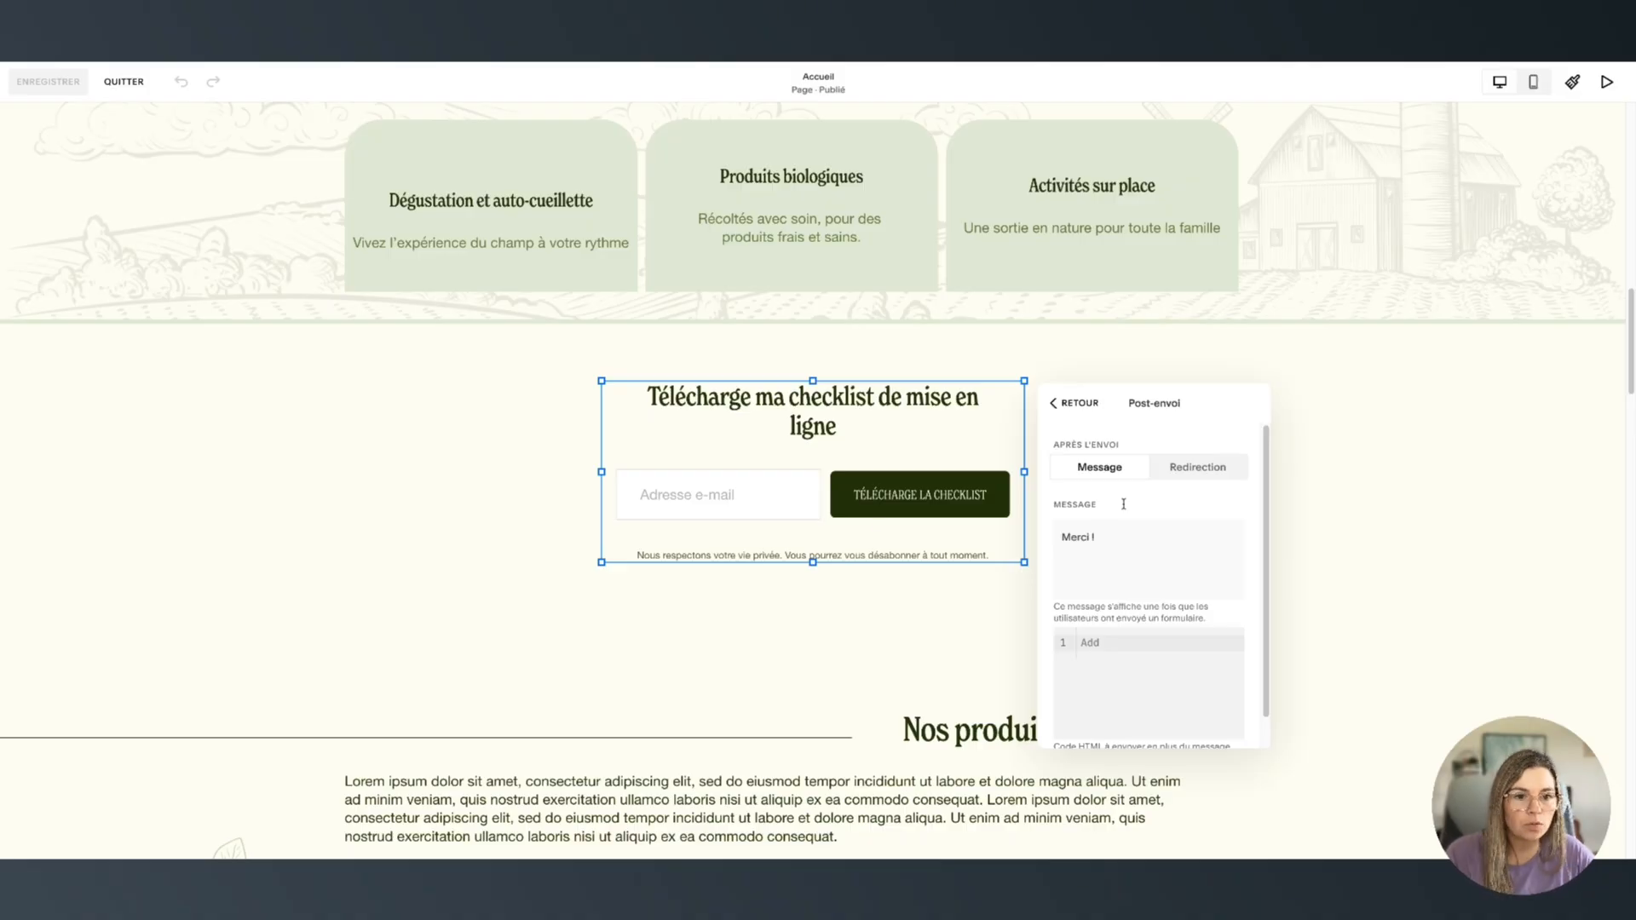
Set the form to redirect to the Checklist Mise en ligne page at /checklist
click(1197, 467)
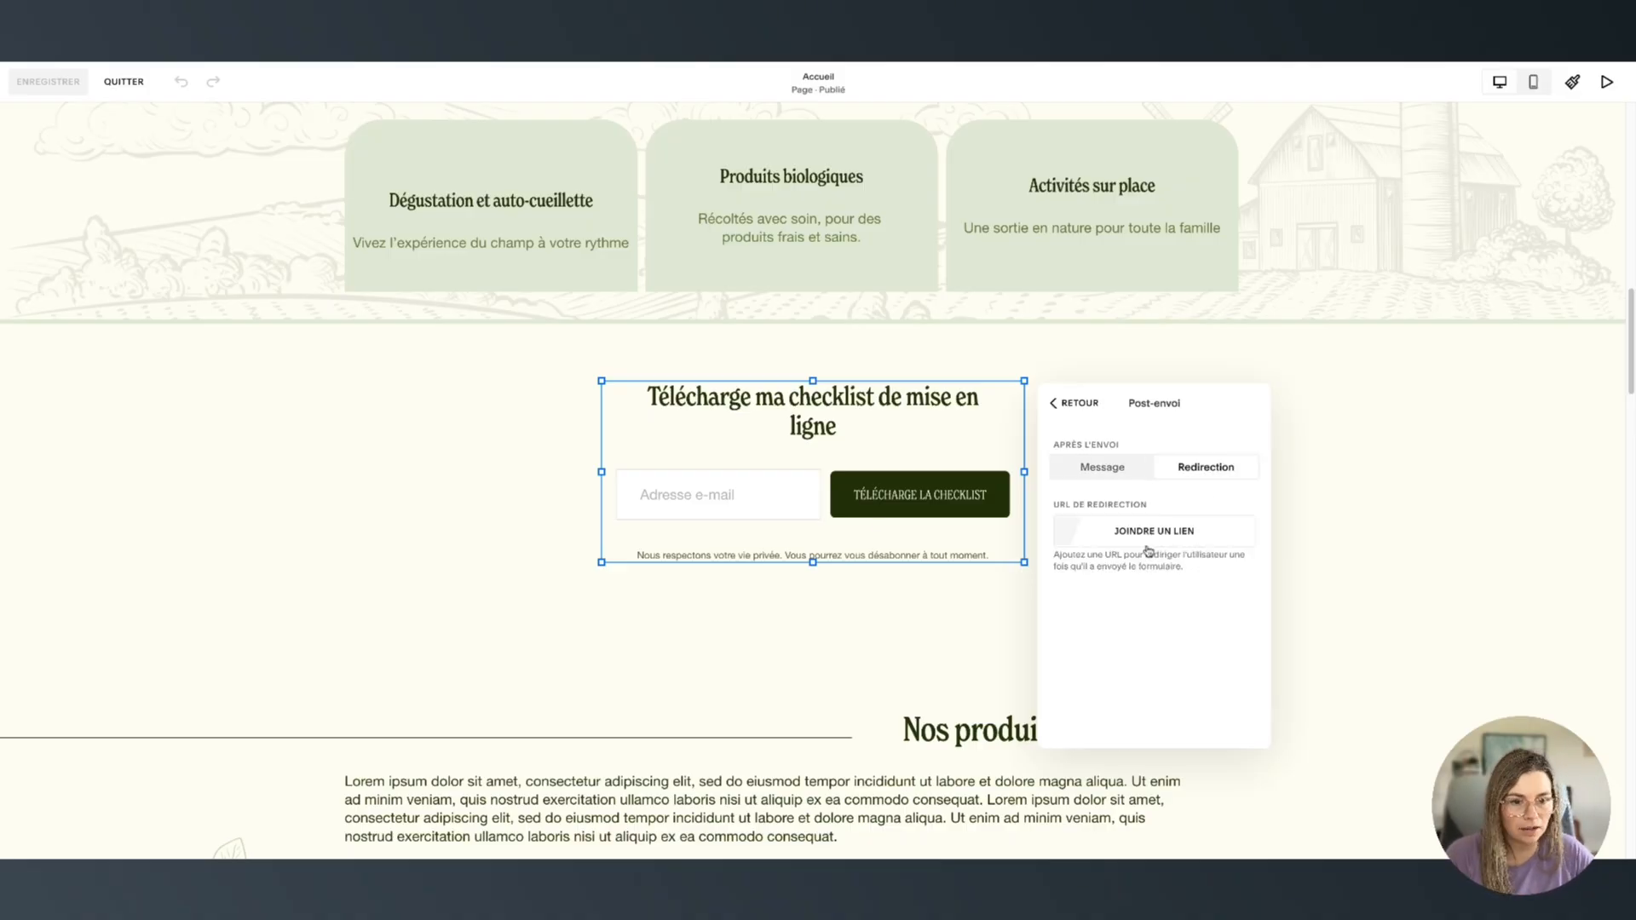
click(1146, 549)
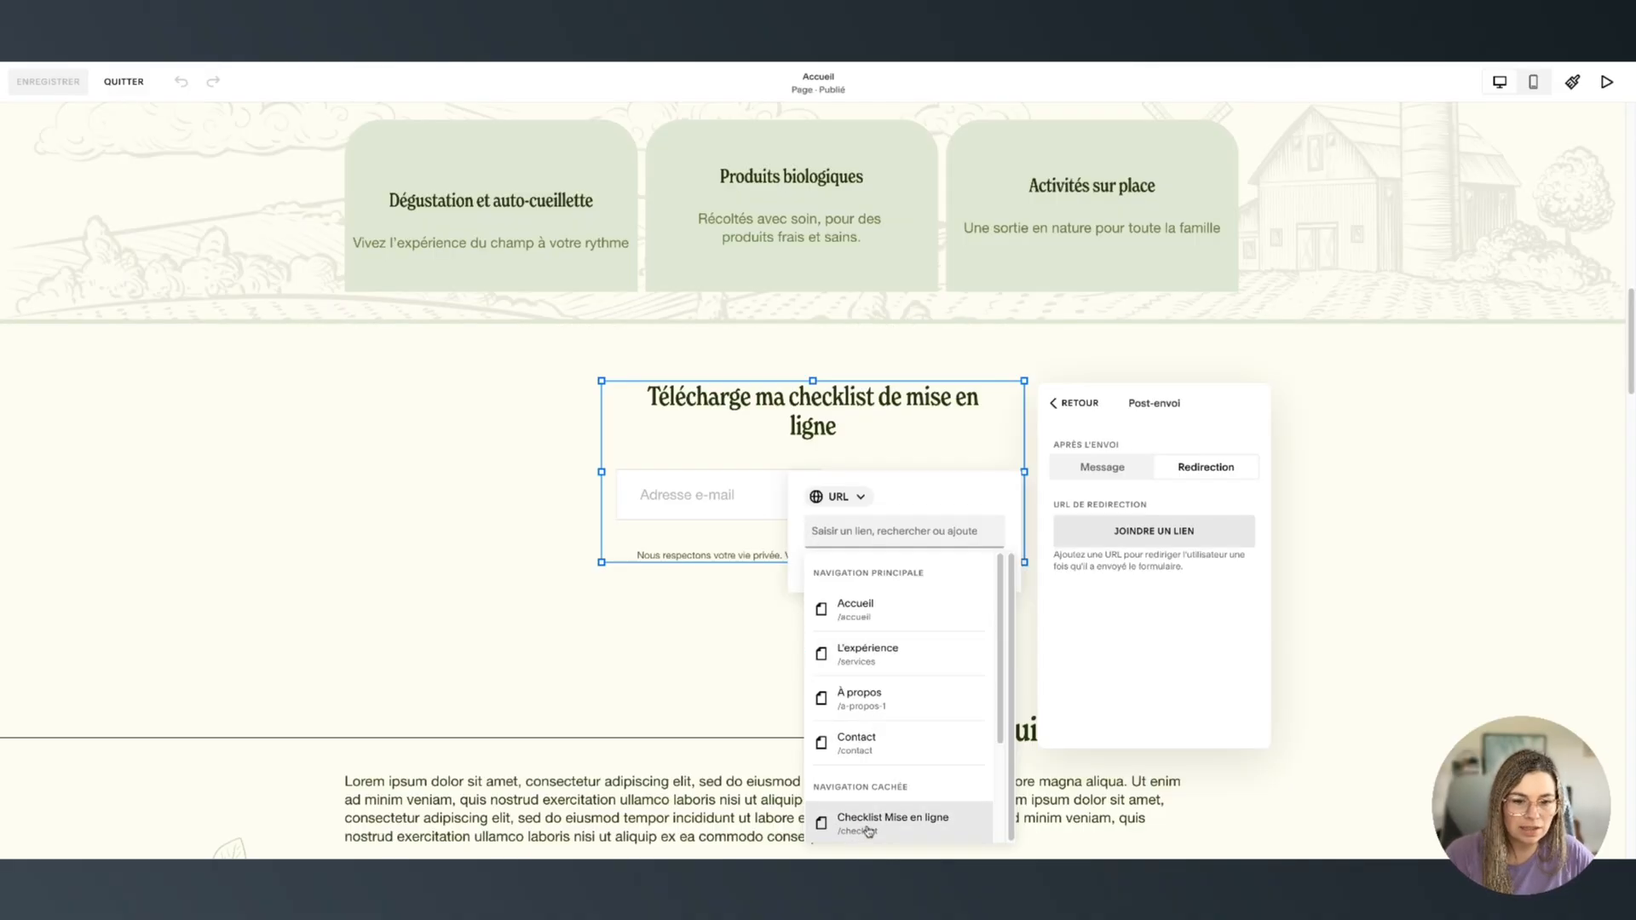
click(868, 828)
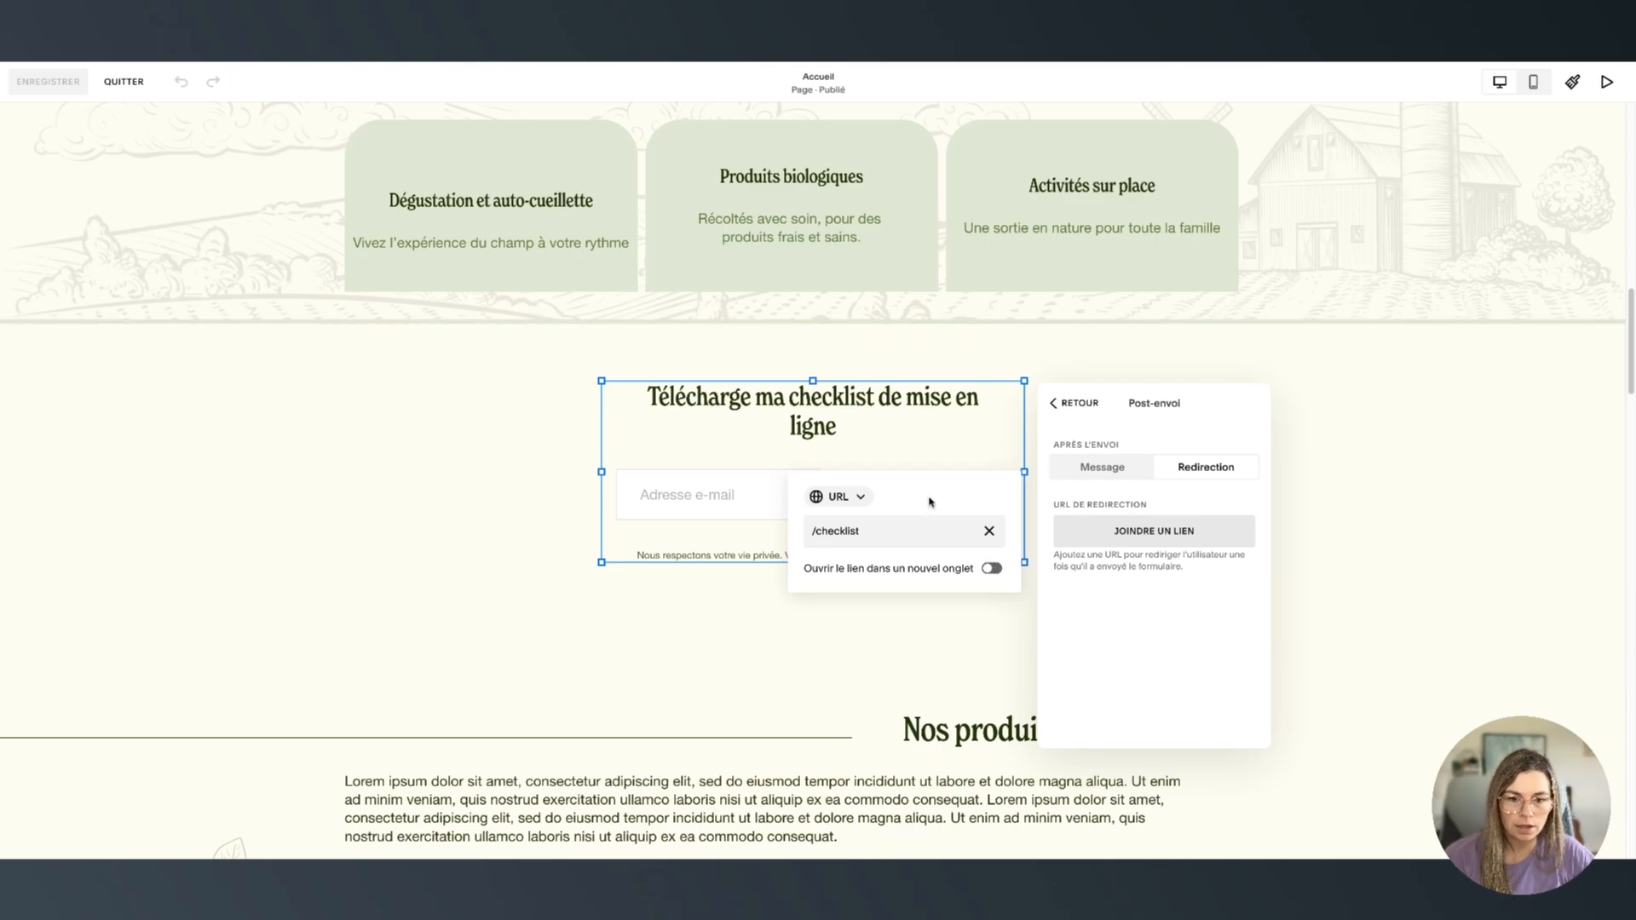
click(1121, 668)
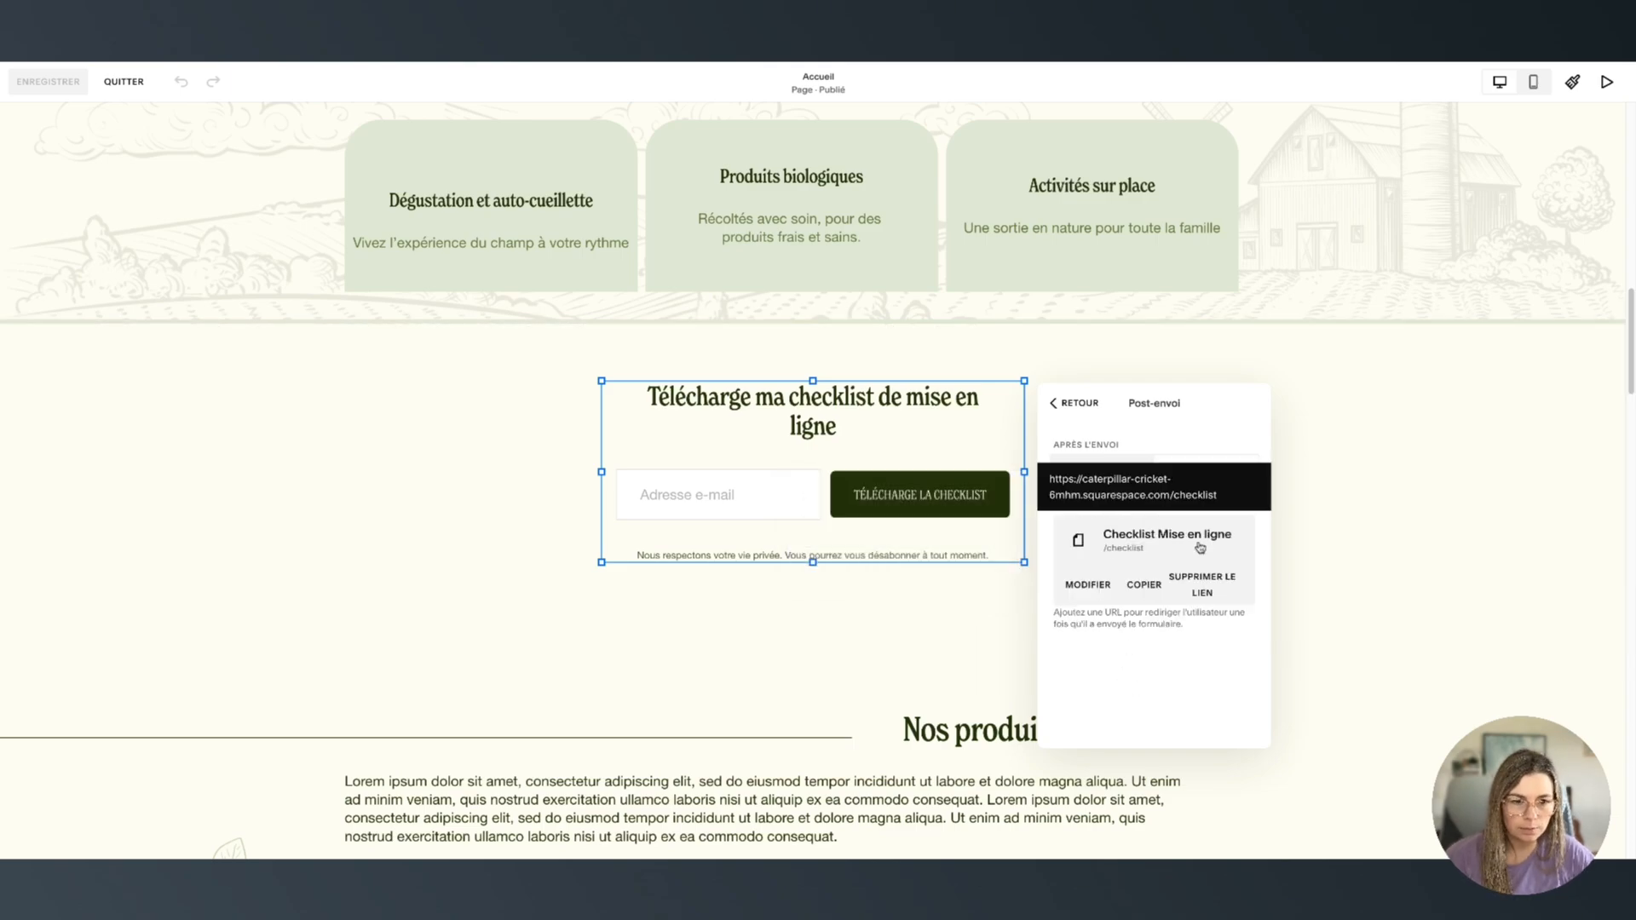
click(398, 514)
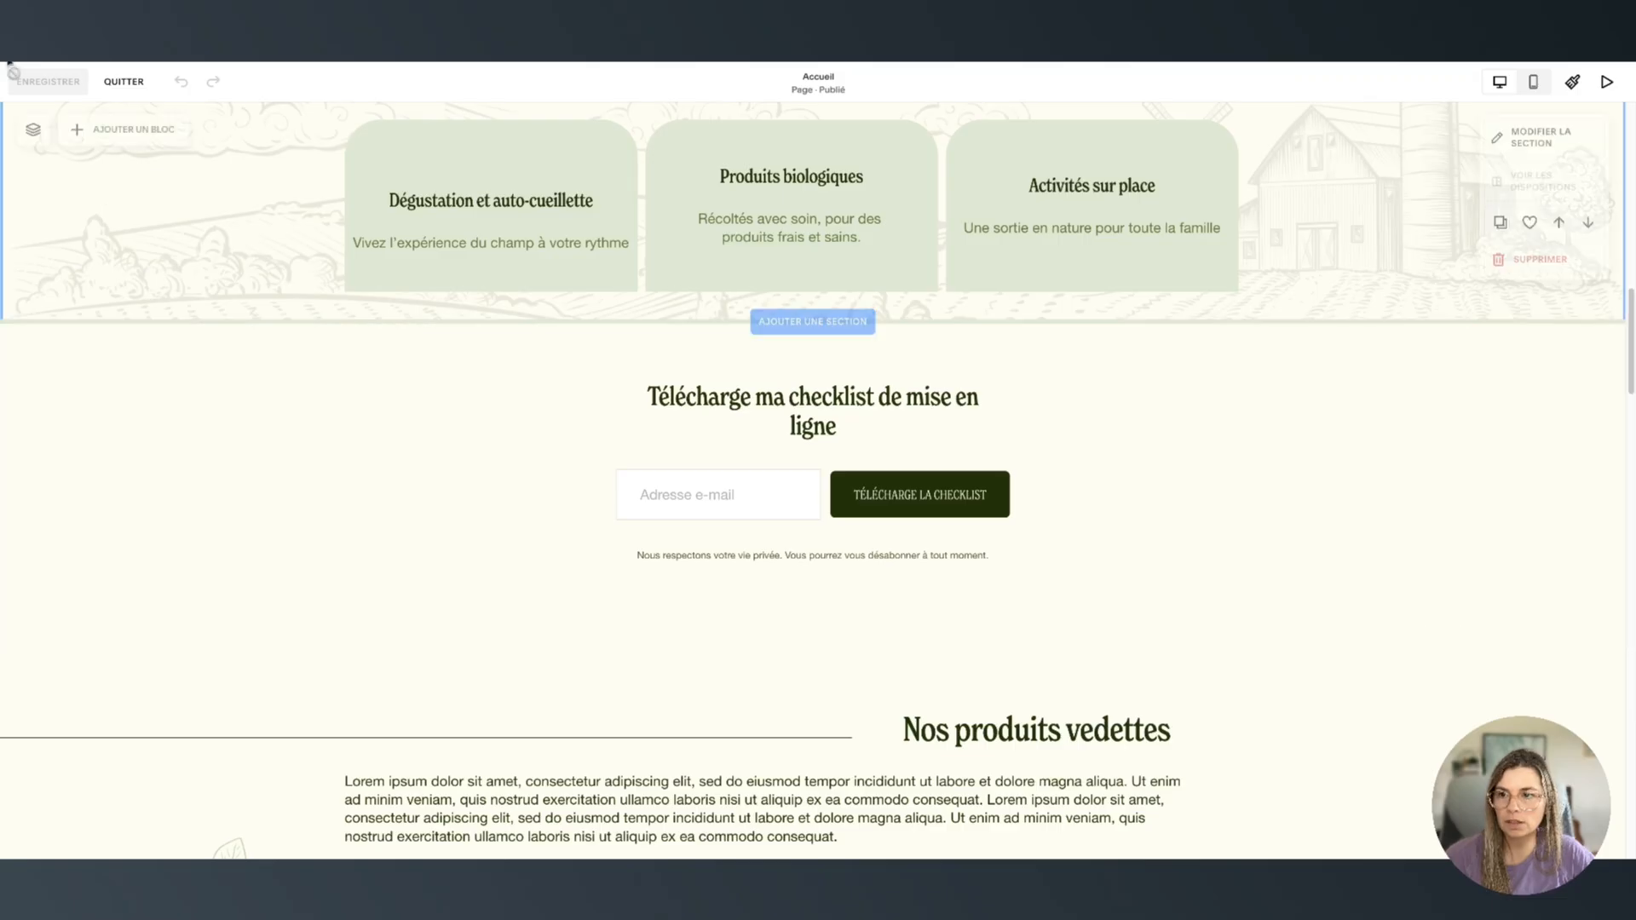
Exit the editor and submit a test e-mail address via the homepage TÉLÉCHARGE LA CHECKLIST form
click(128, 83)
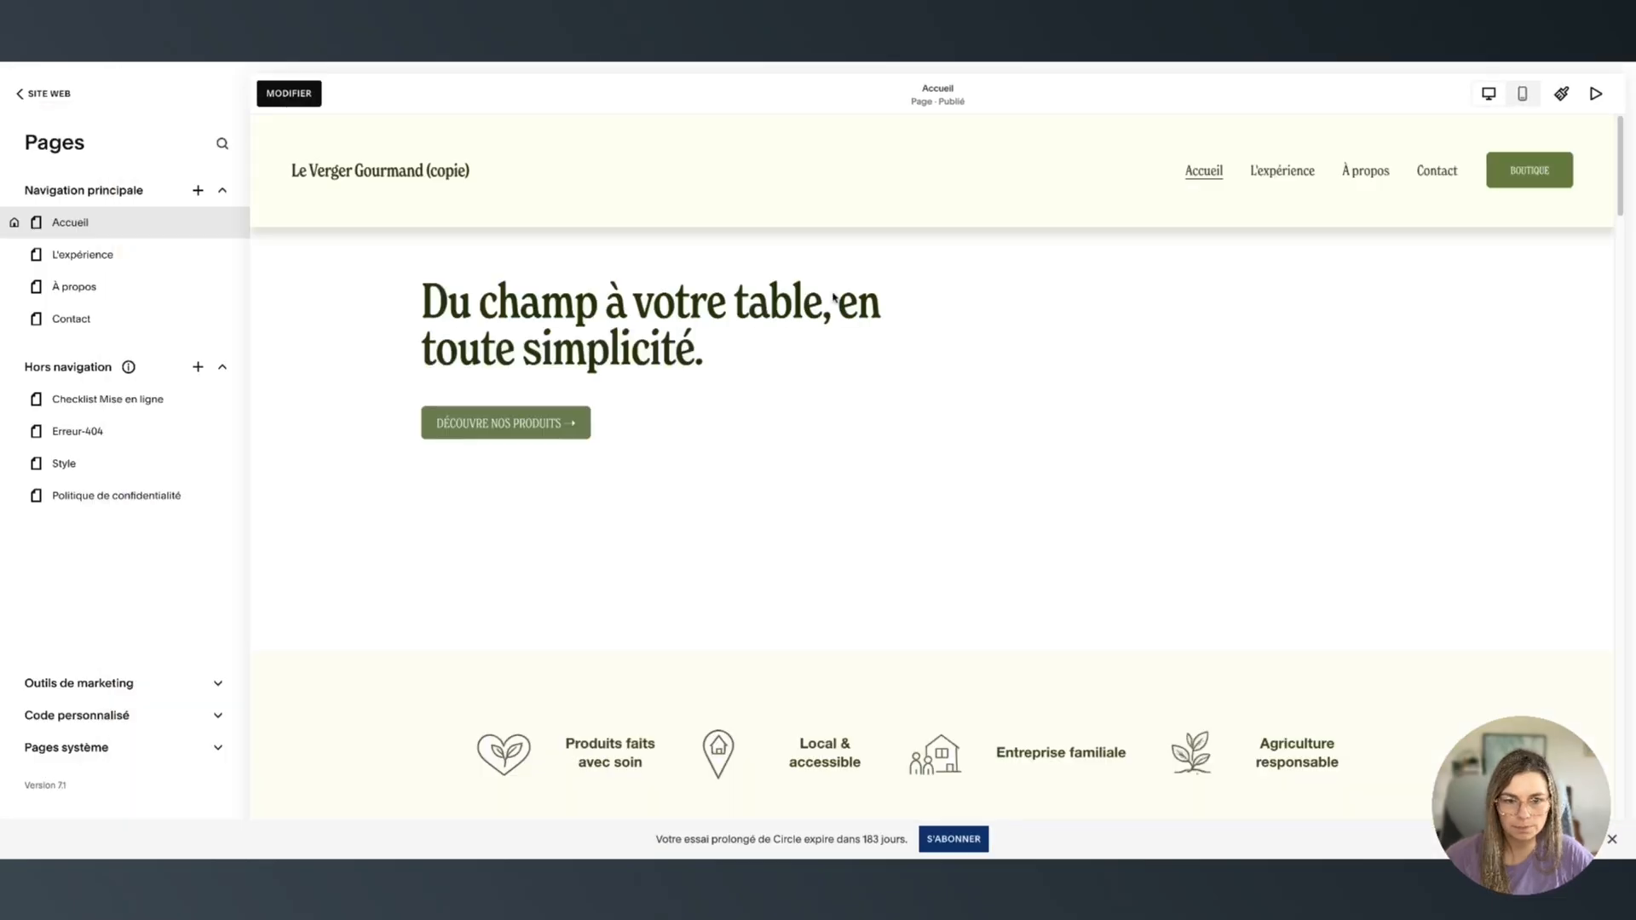
scroll(1142, 501, down, 4)
scroll(1143, 501, down, 10)
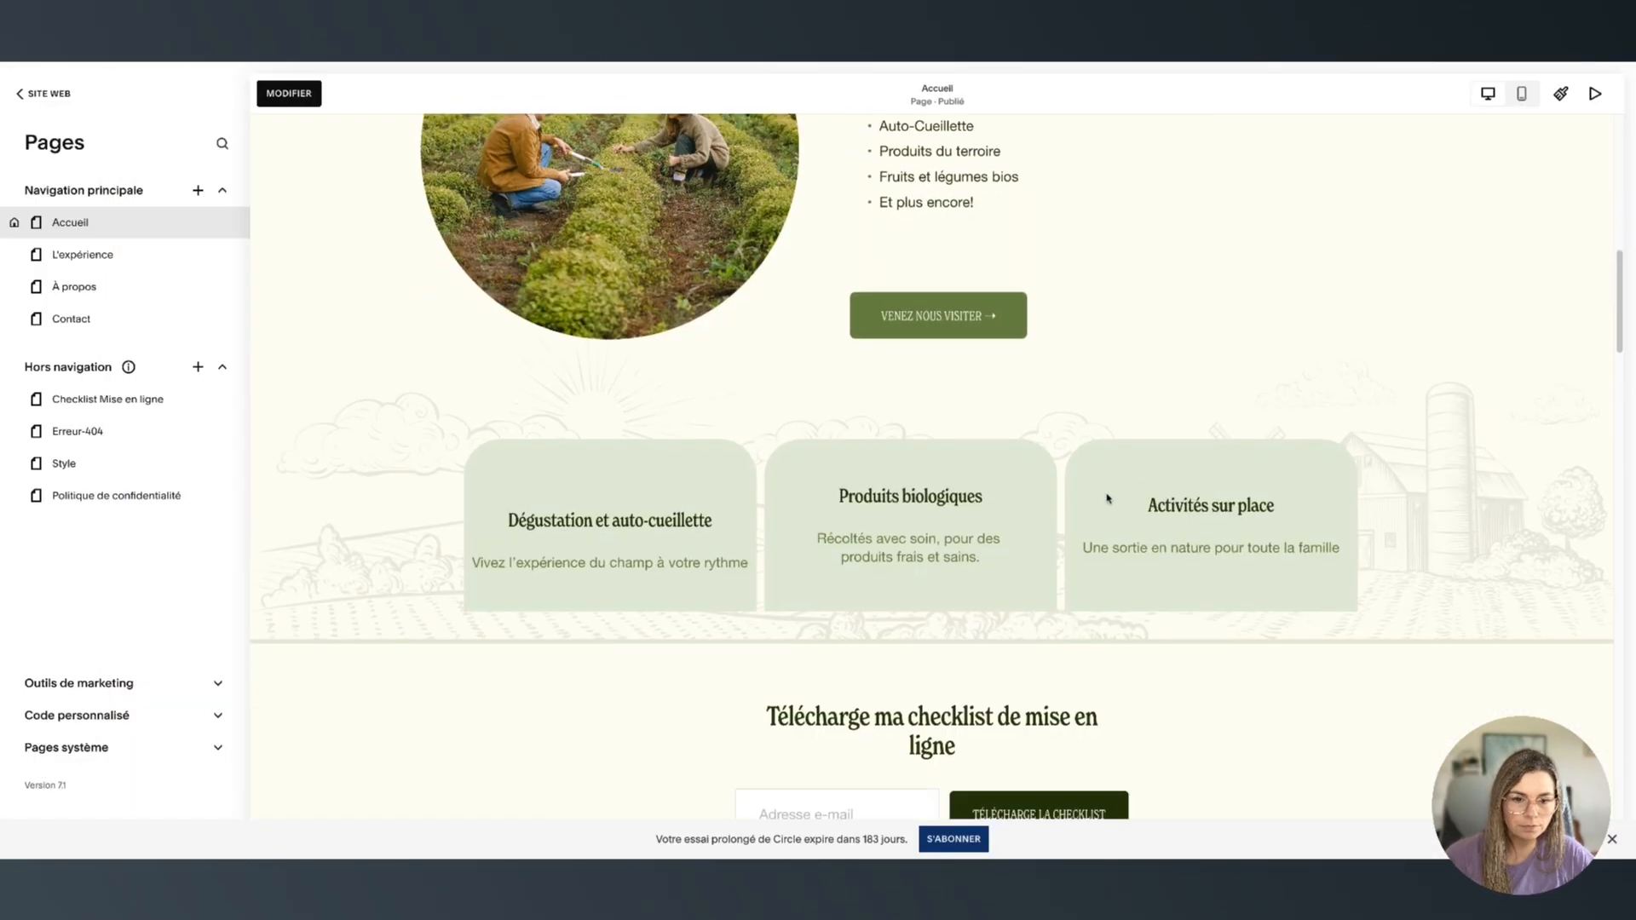
click(862, 668)
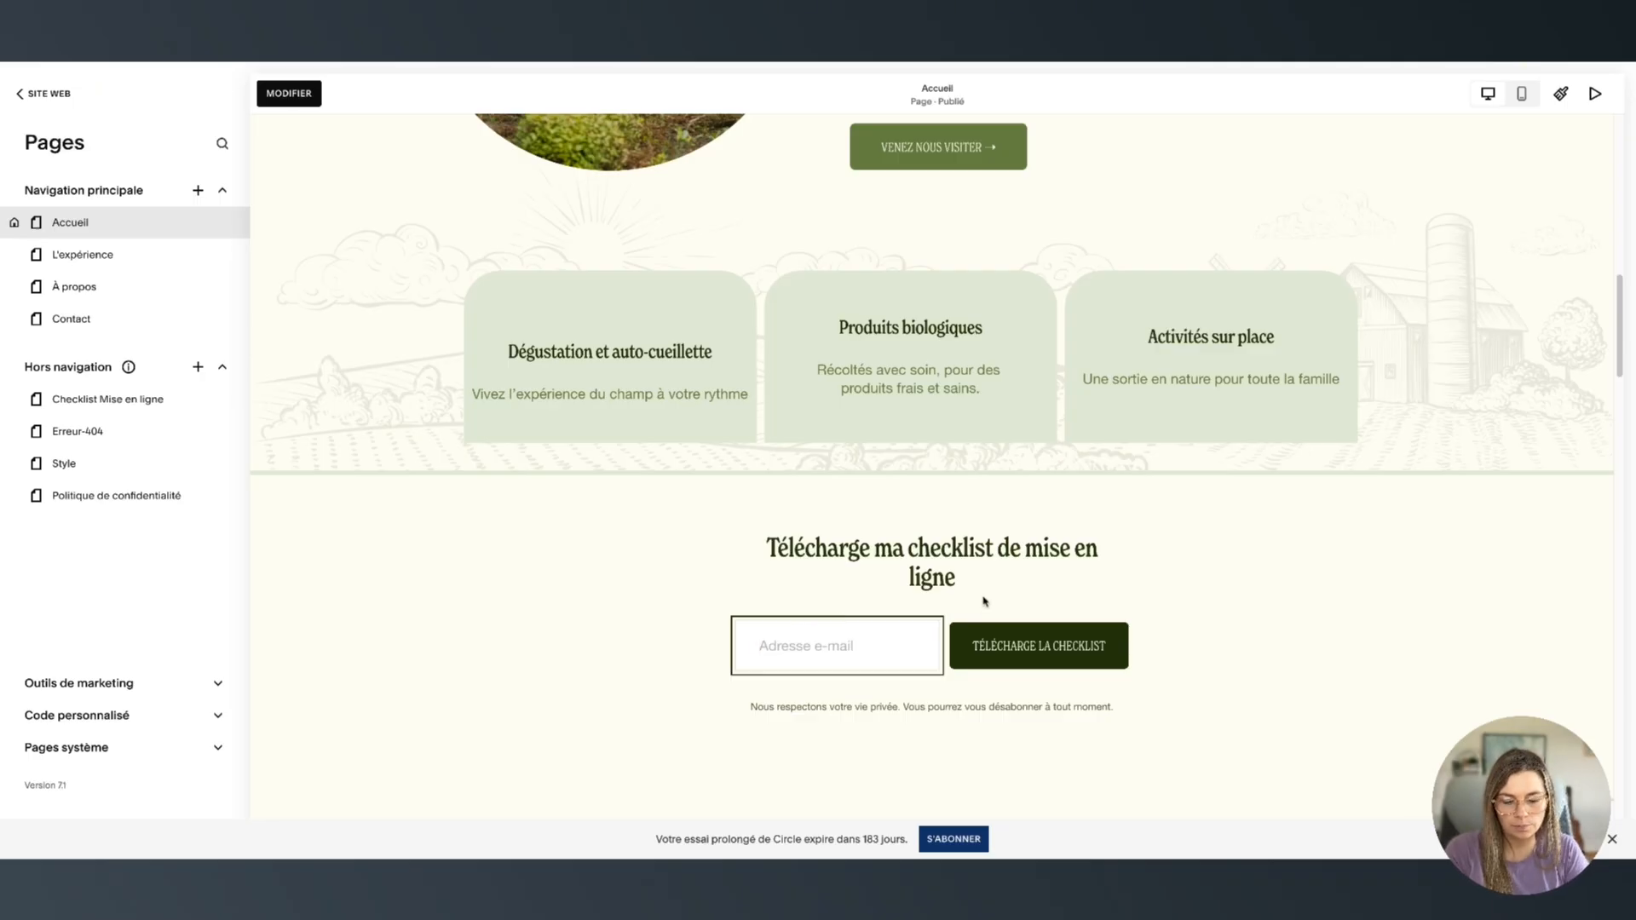
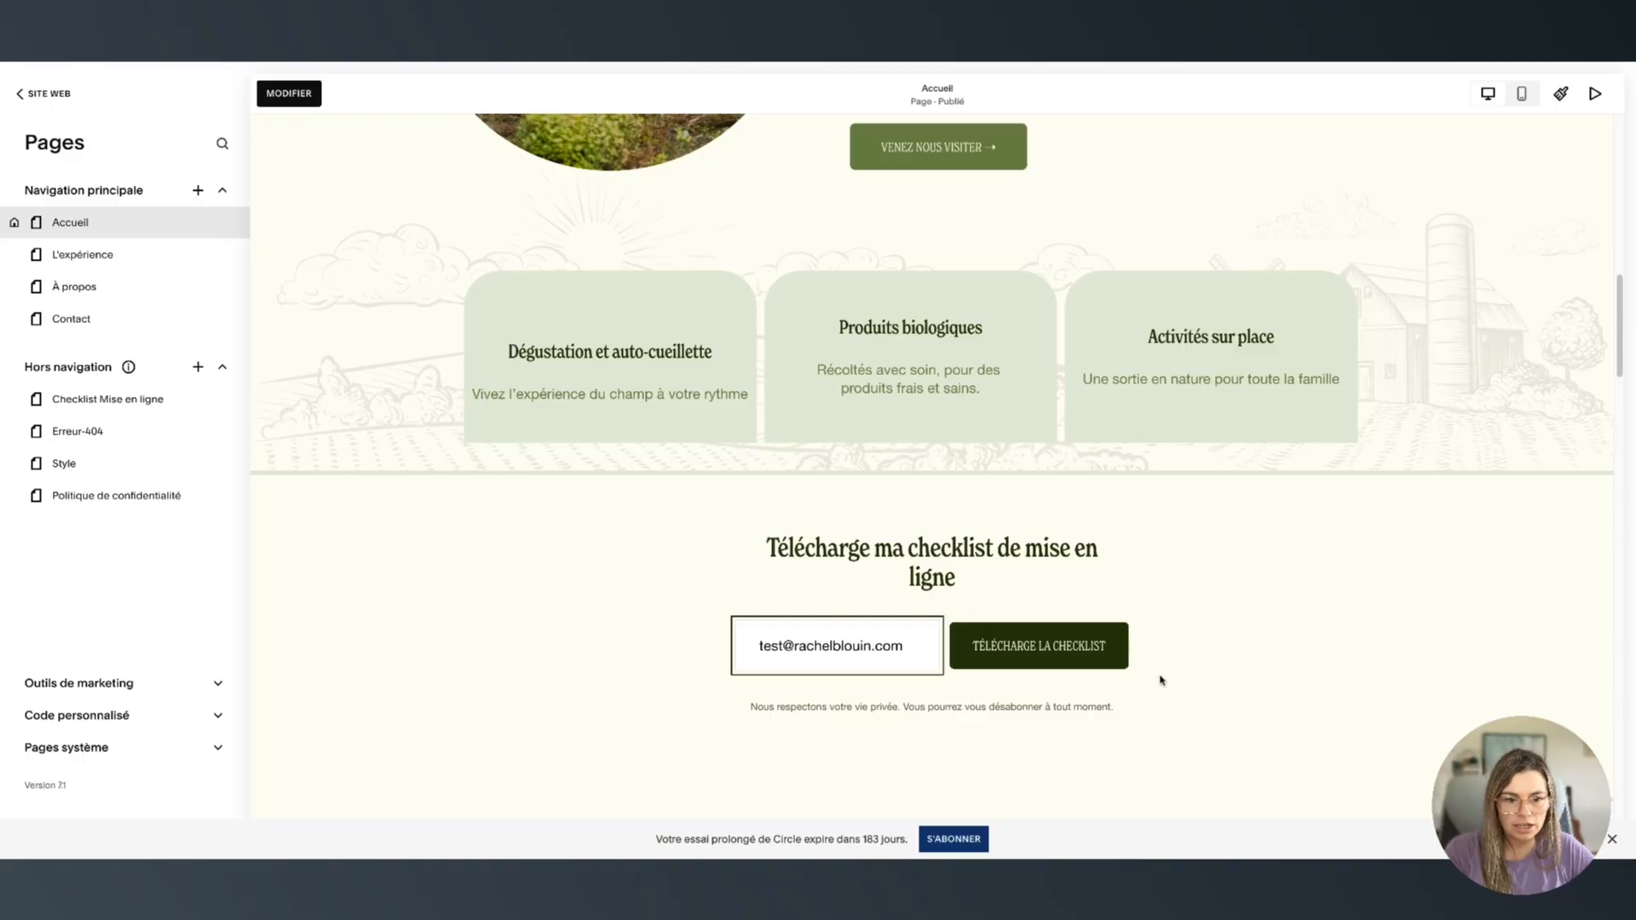
click(1031, 655)
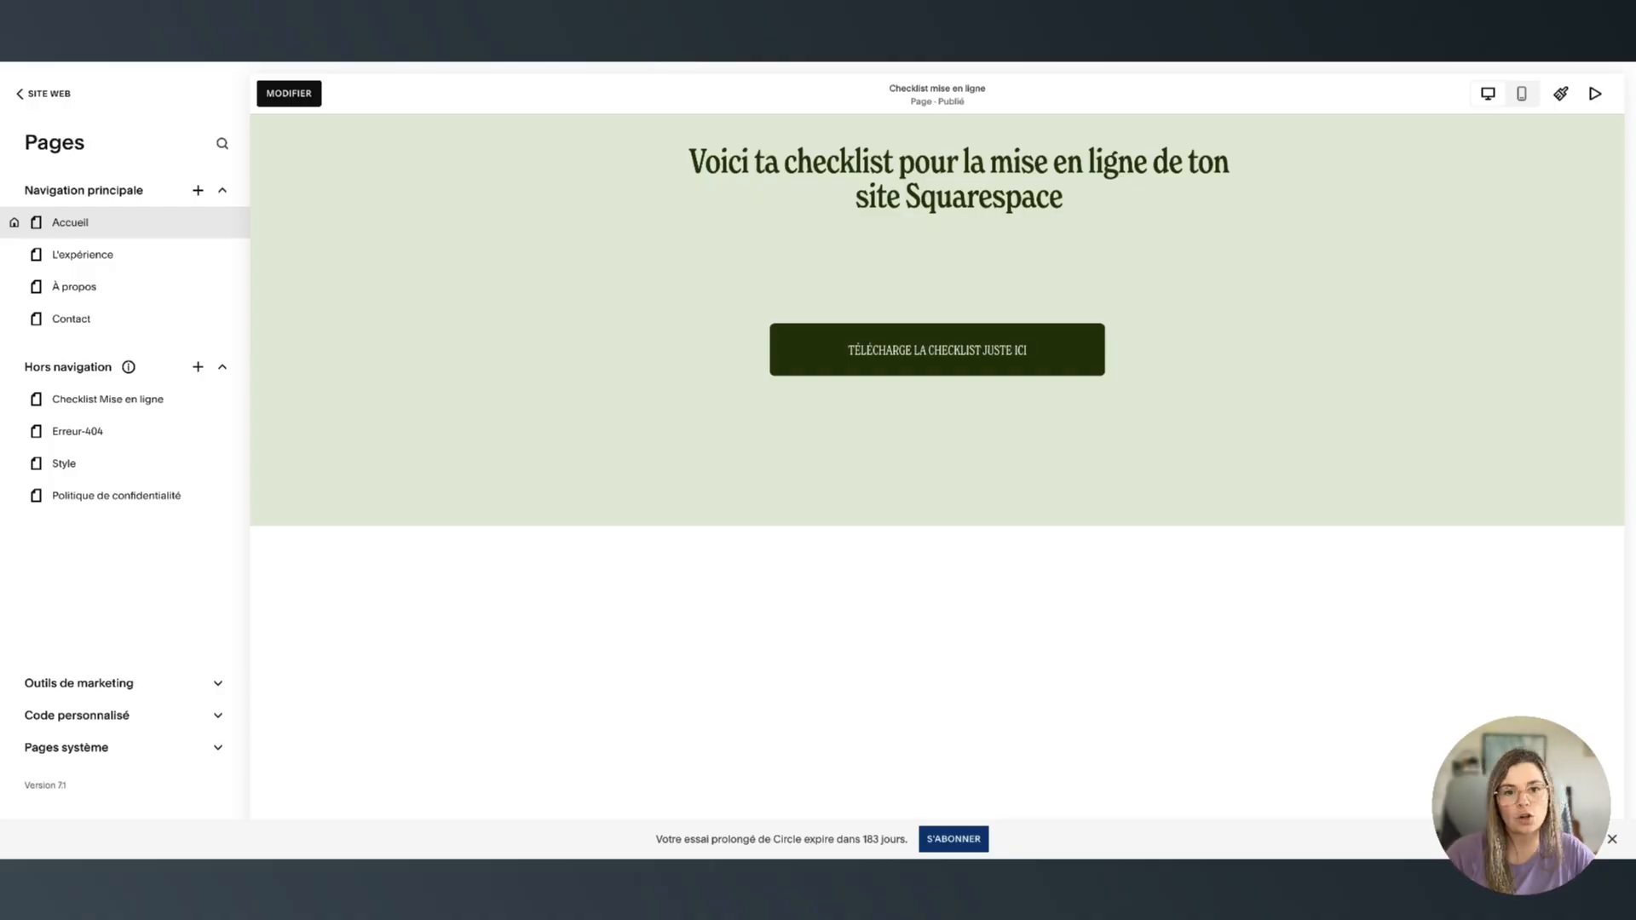
click(876, 374)
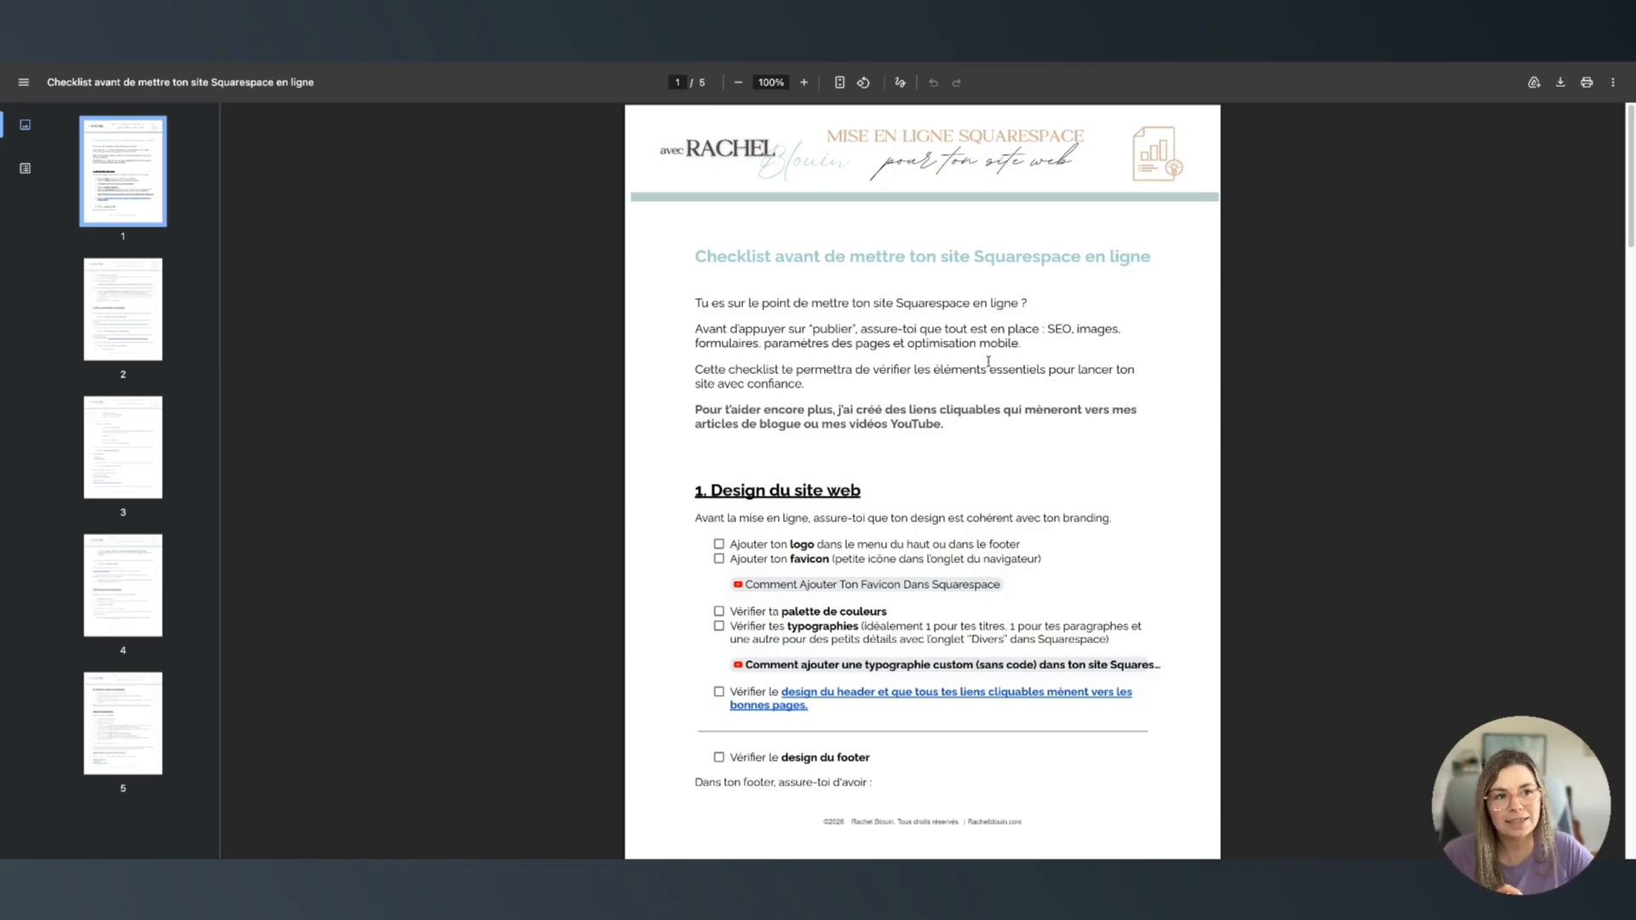
scroll(988, 361, down, 2)
scroll(987, 443, up, 2)
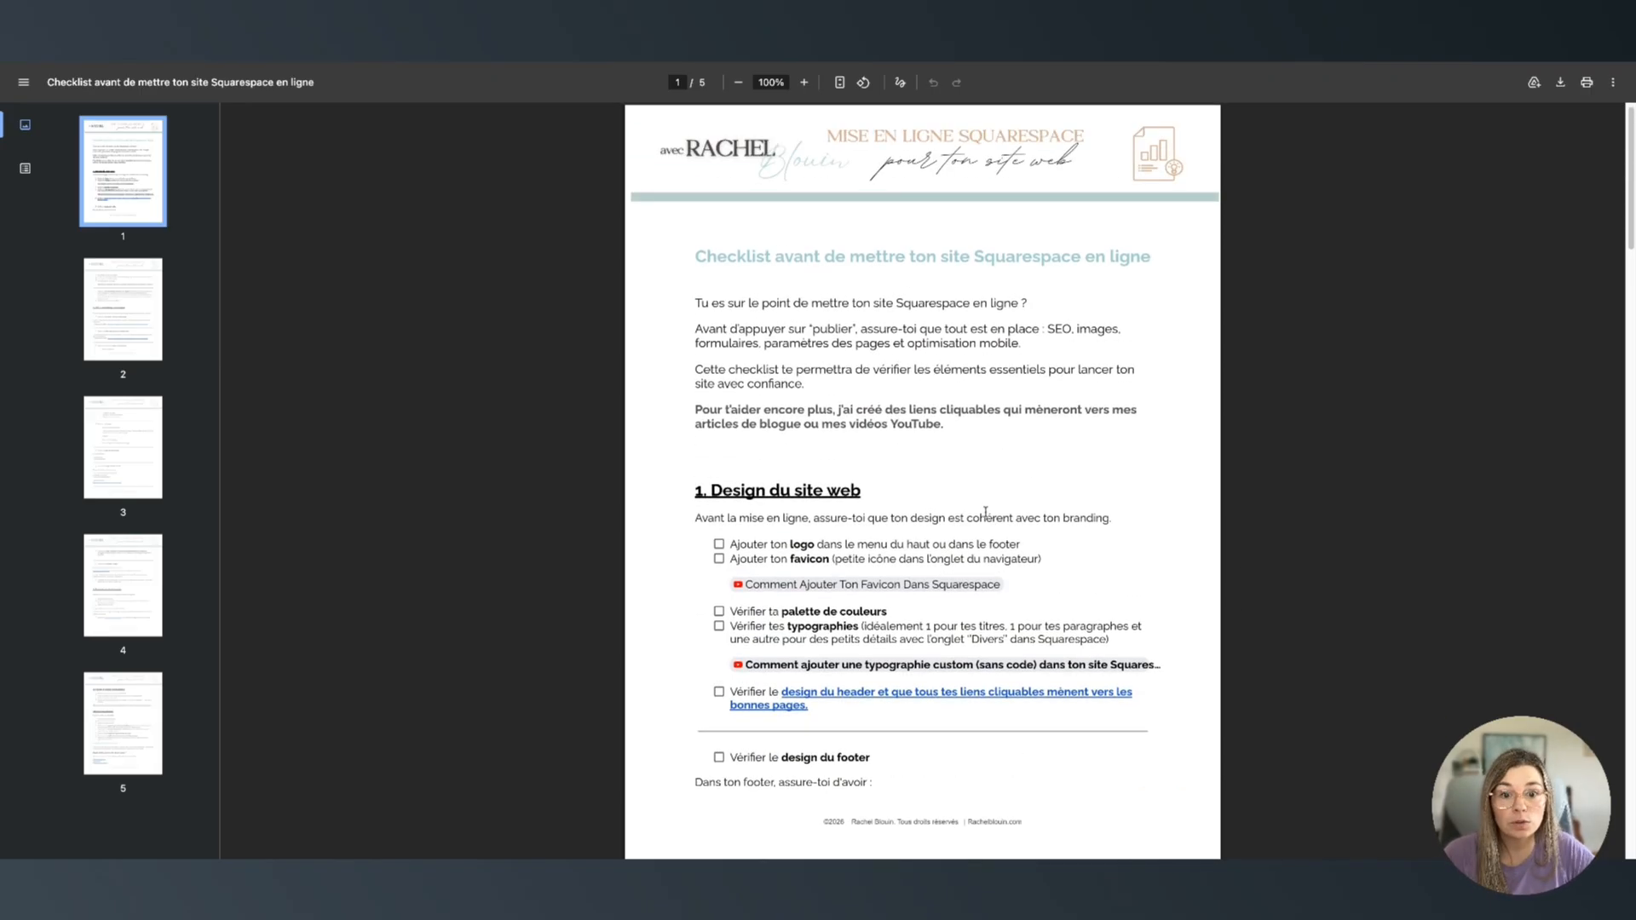
scroll(985, 512, down, 18)
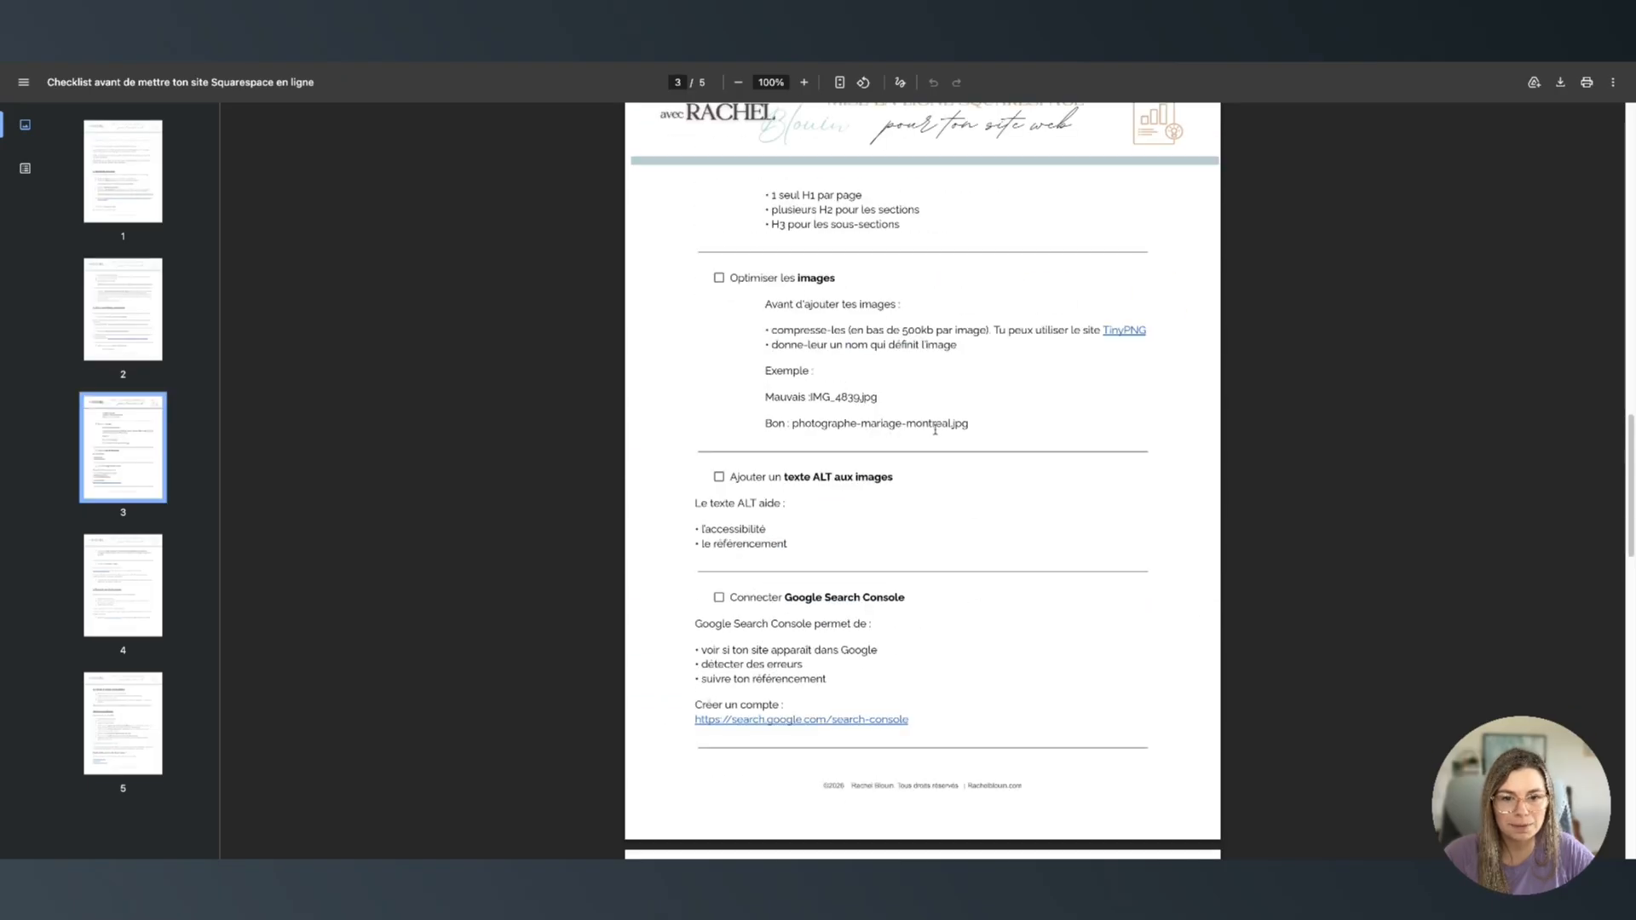
scroll(935, 430, up, 18)
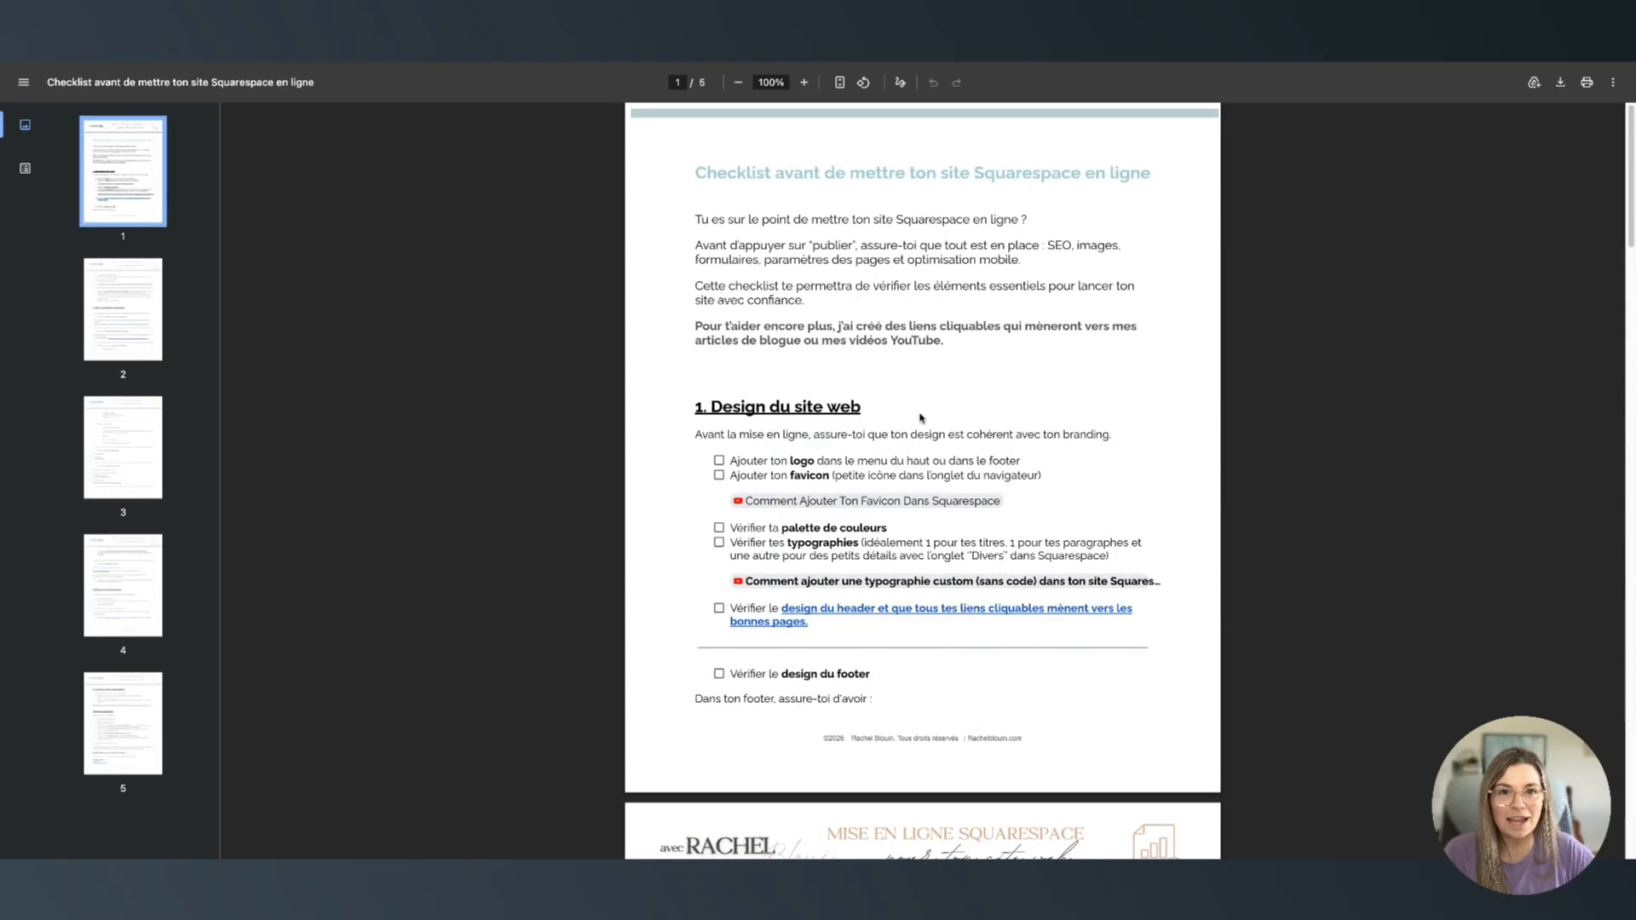
scroll(920, 417, up, 1)
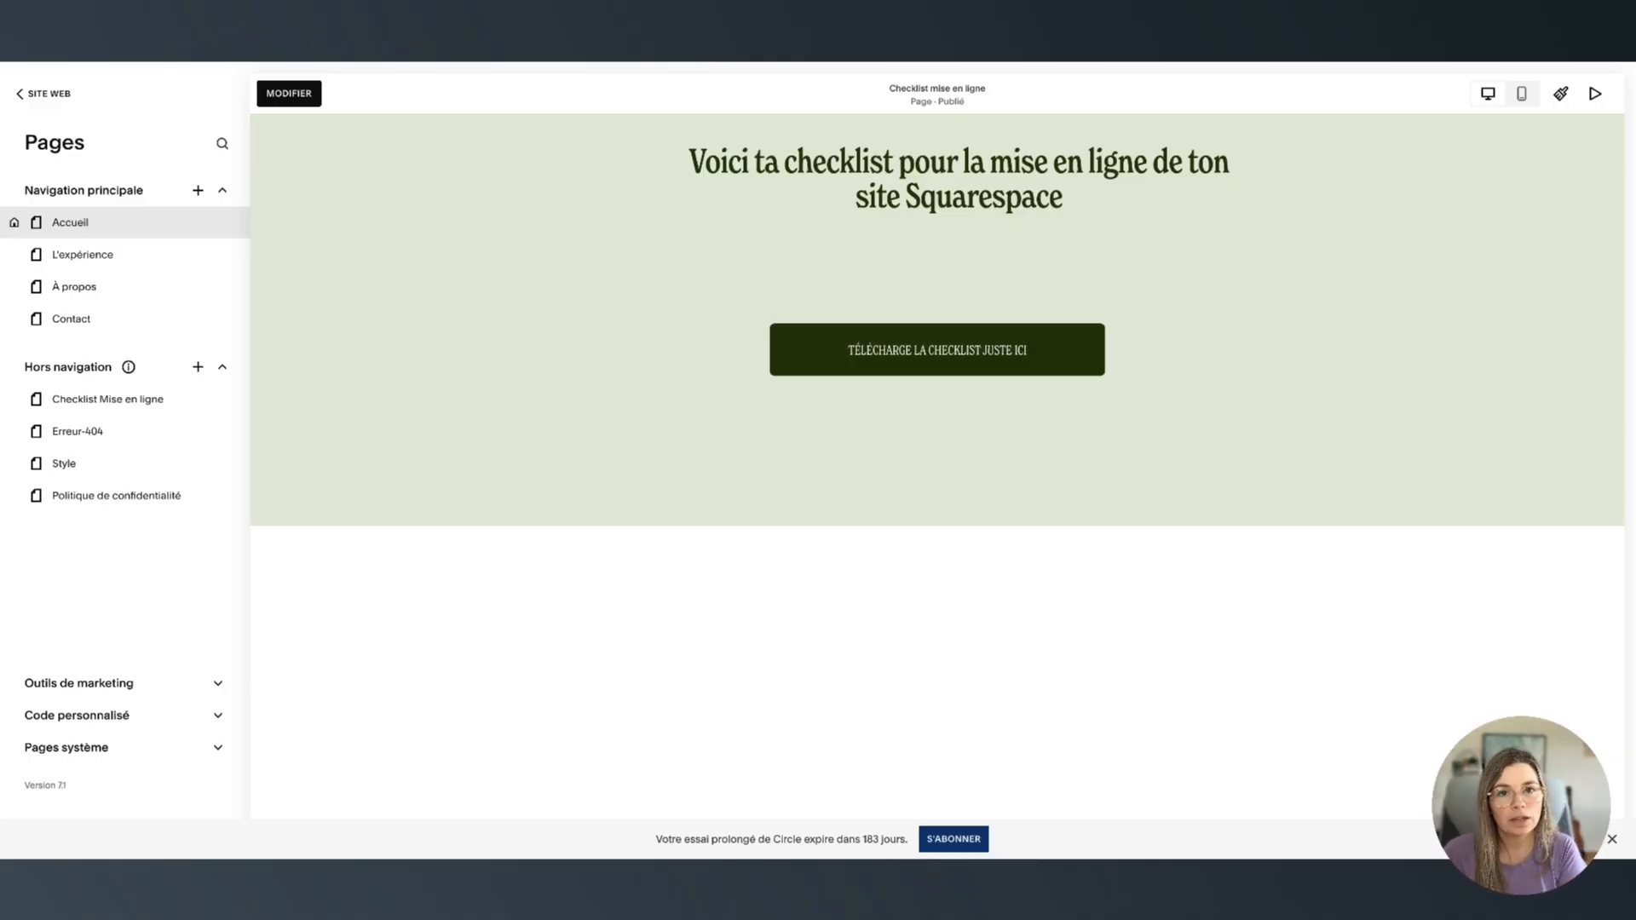
Go to Contacts > Listes et segments and open the Checklist mise en ligne list showing 1 contact
click(21, 94)
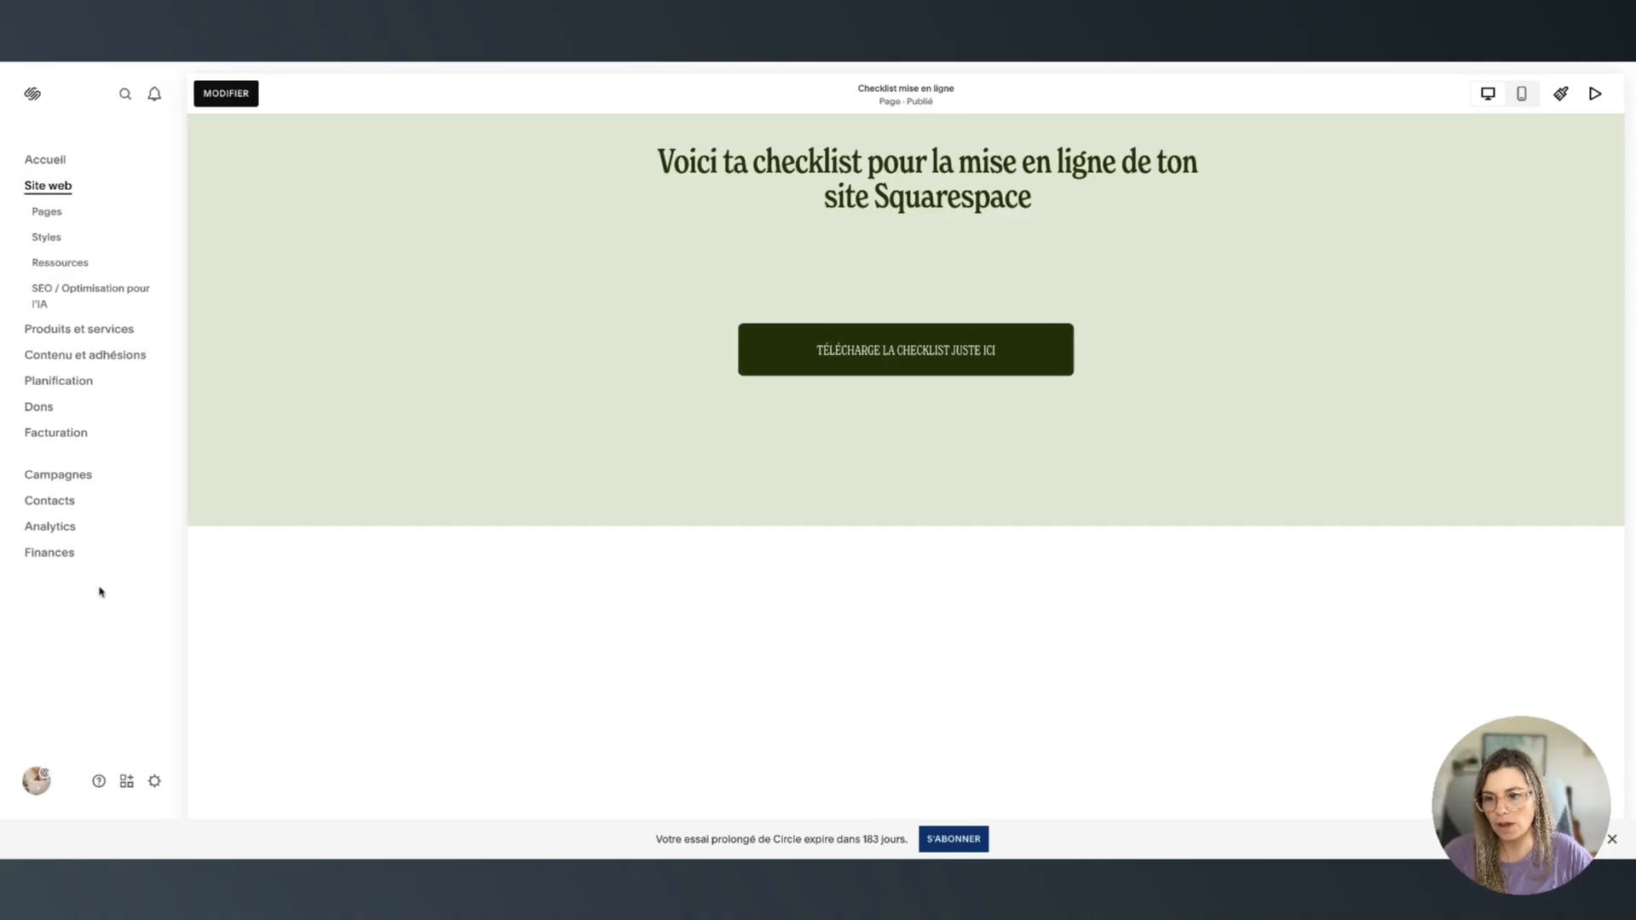
click(59, 508)
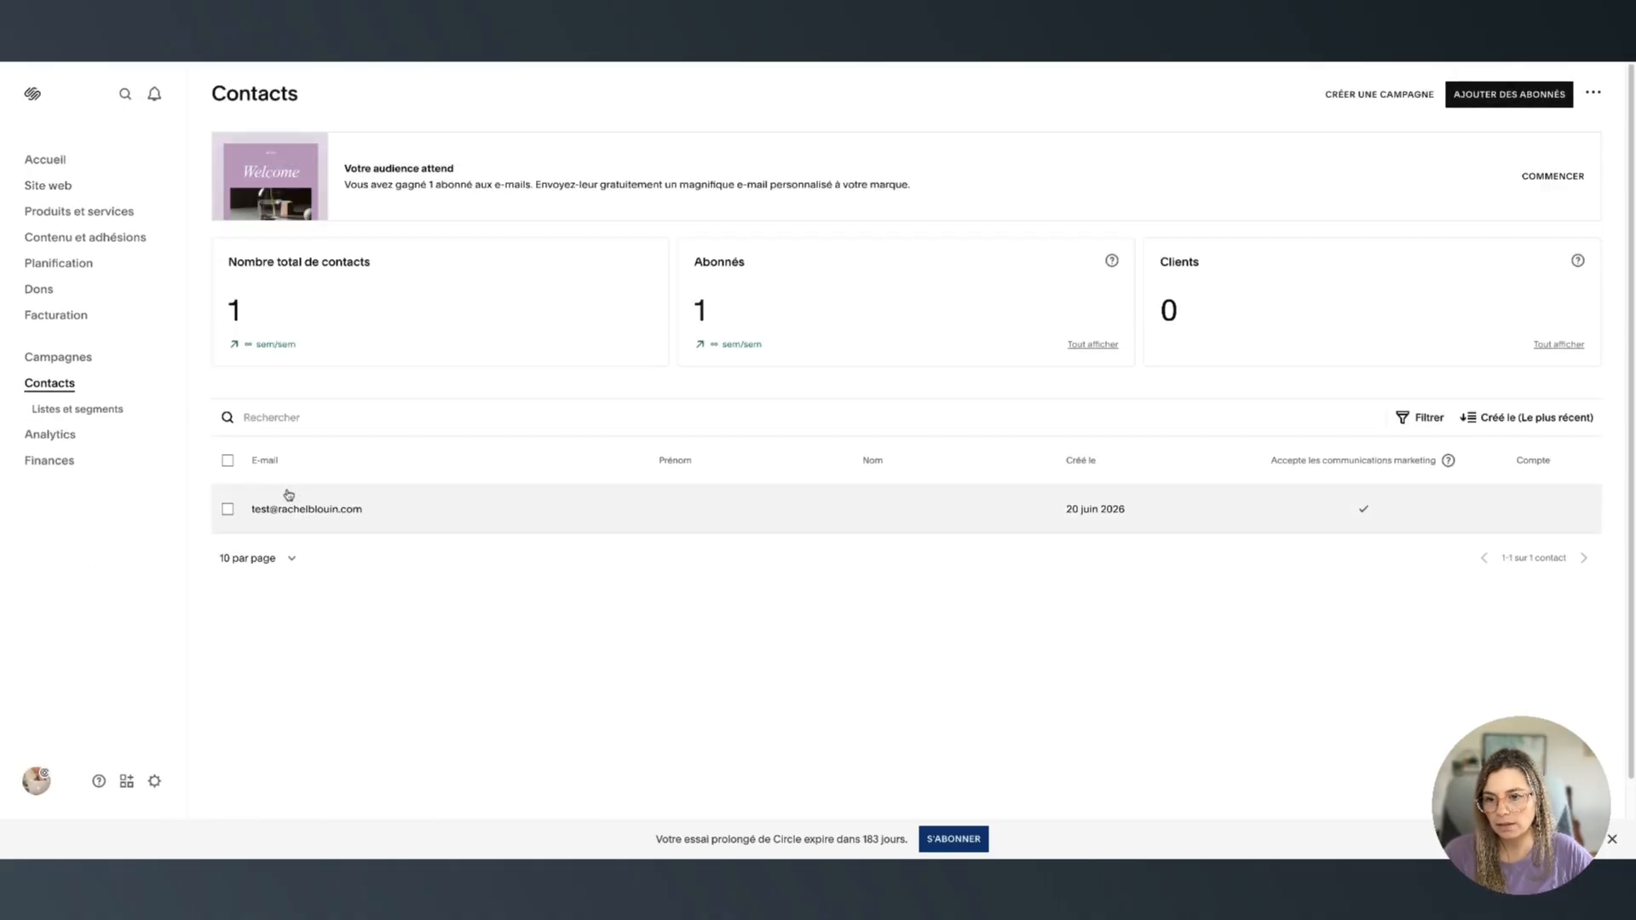
click(78, 411)
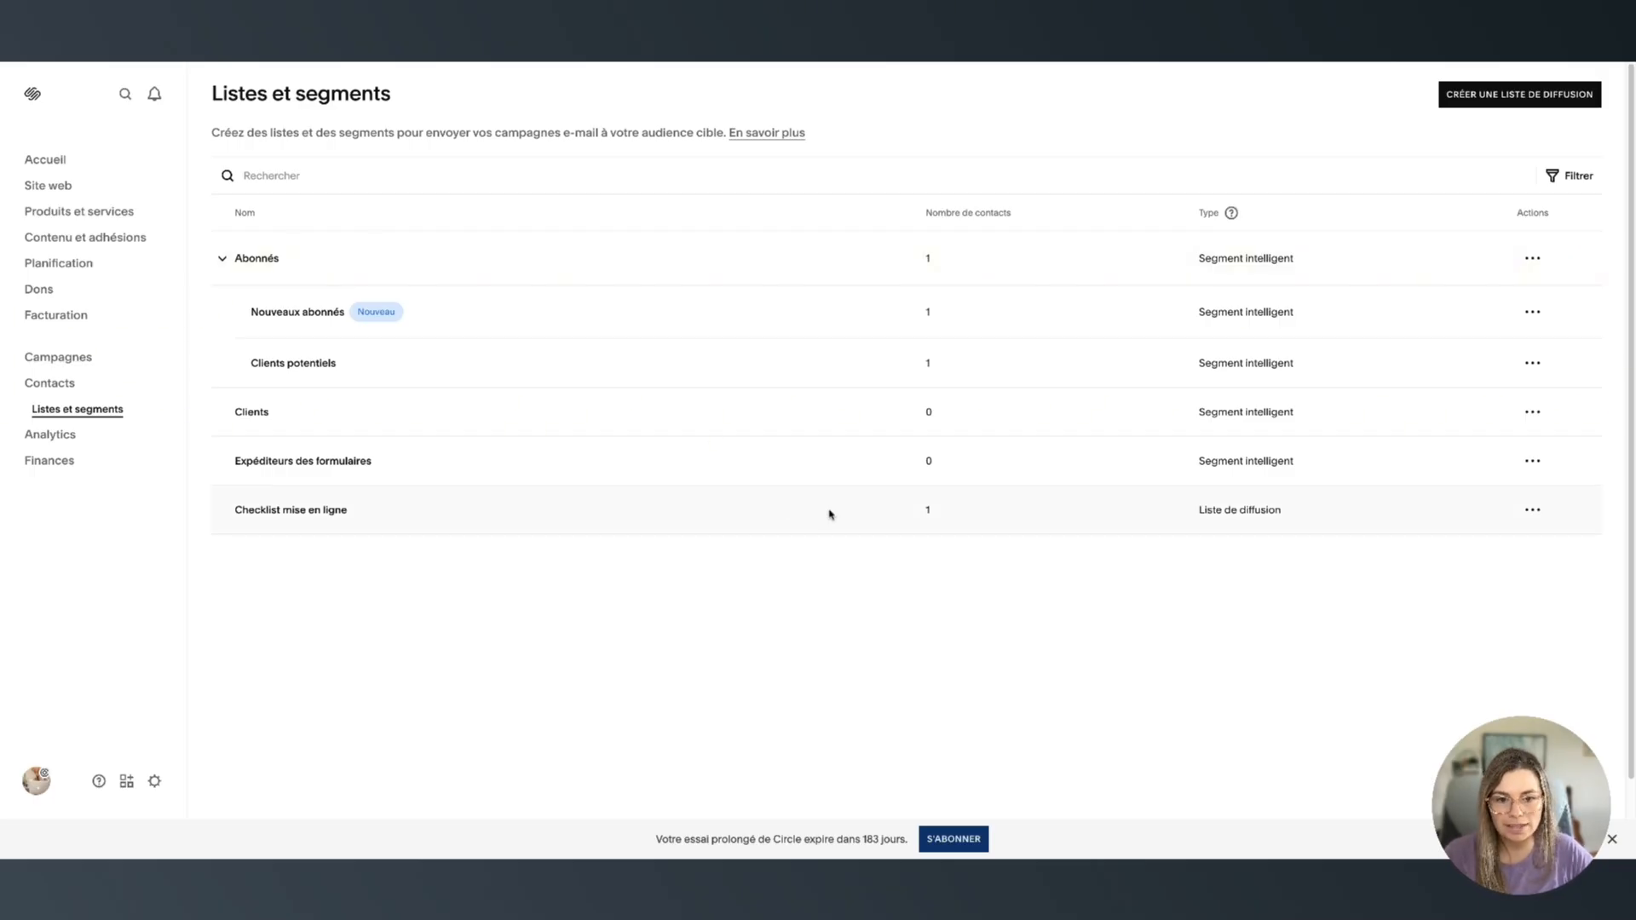
drag(931, 512, 917, 514)
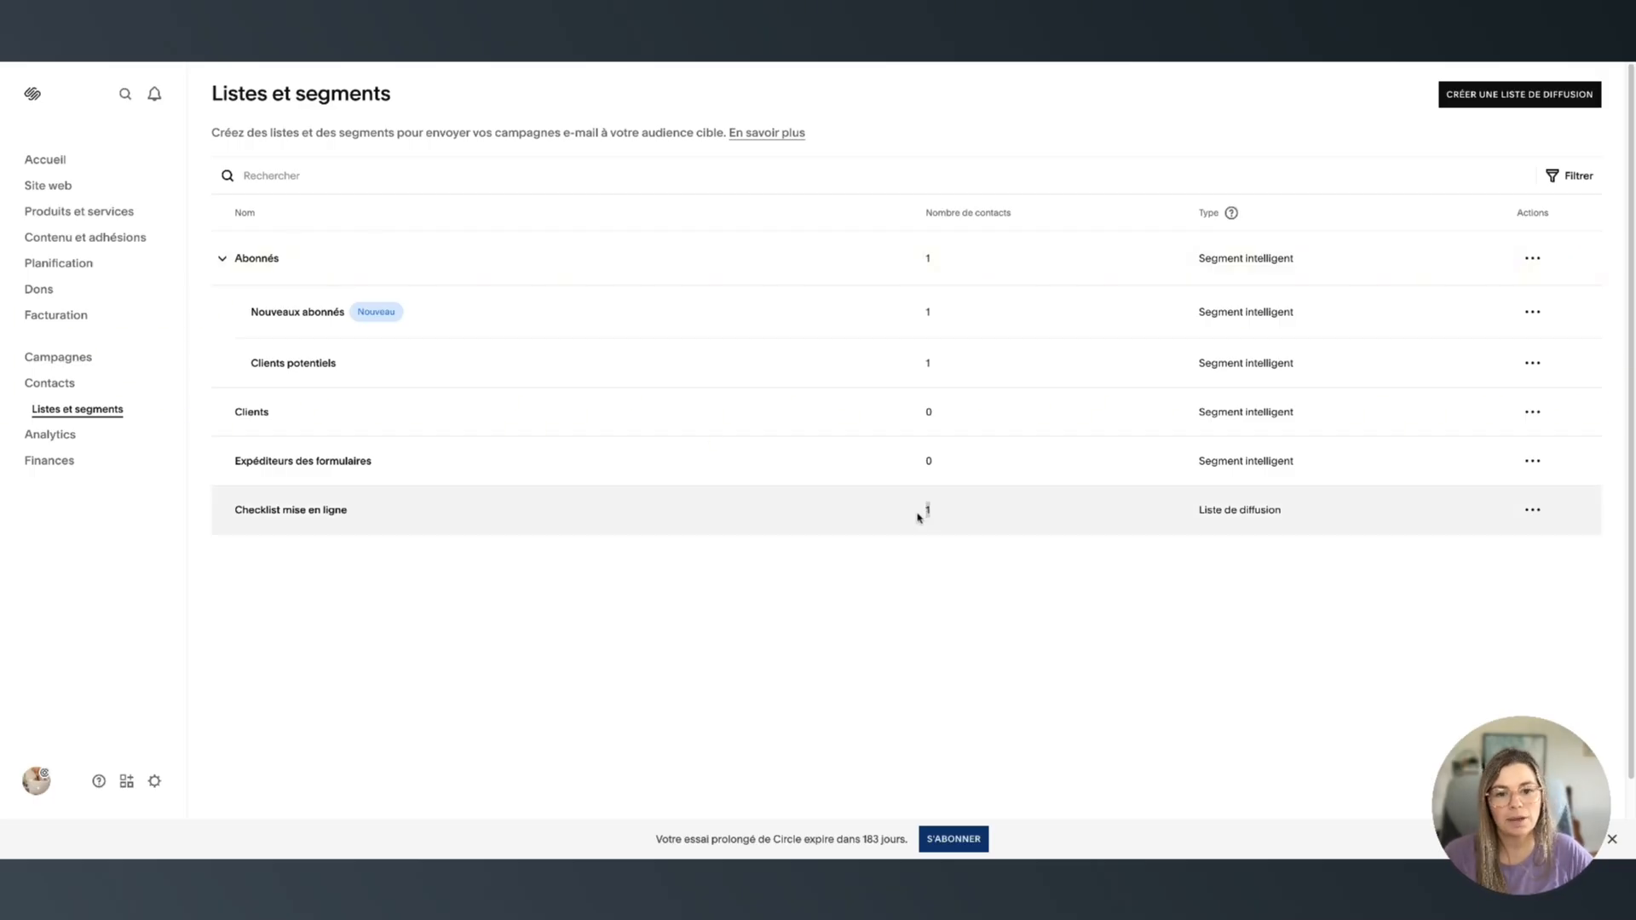
click(285, 511)
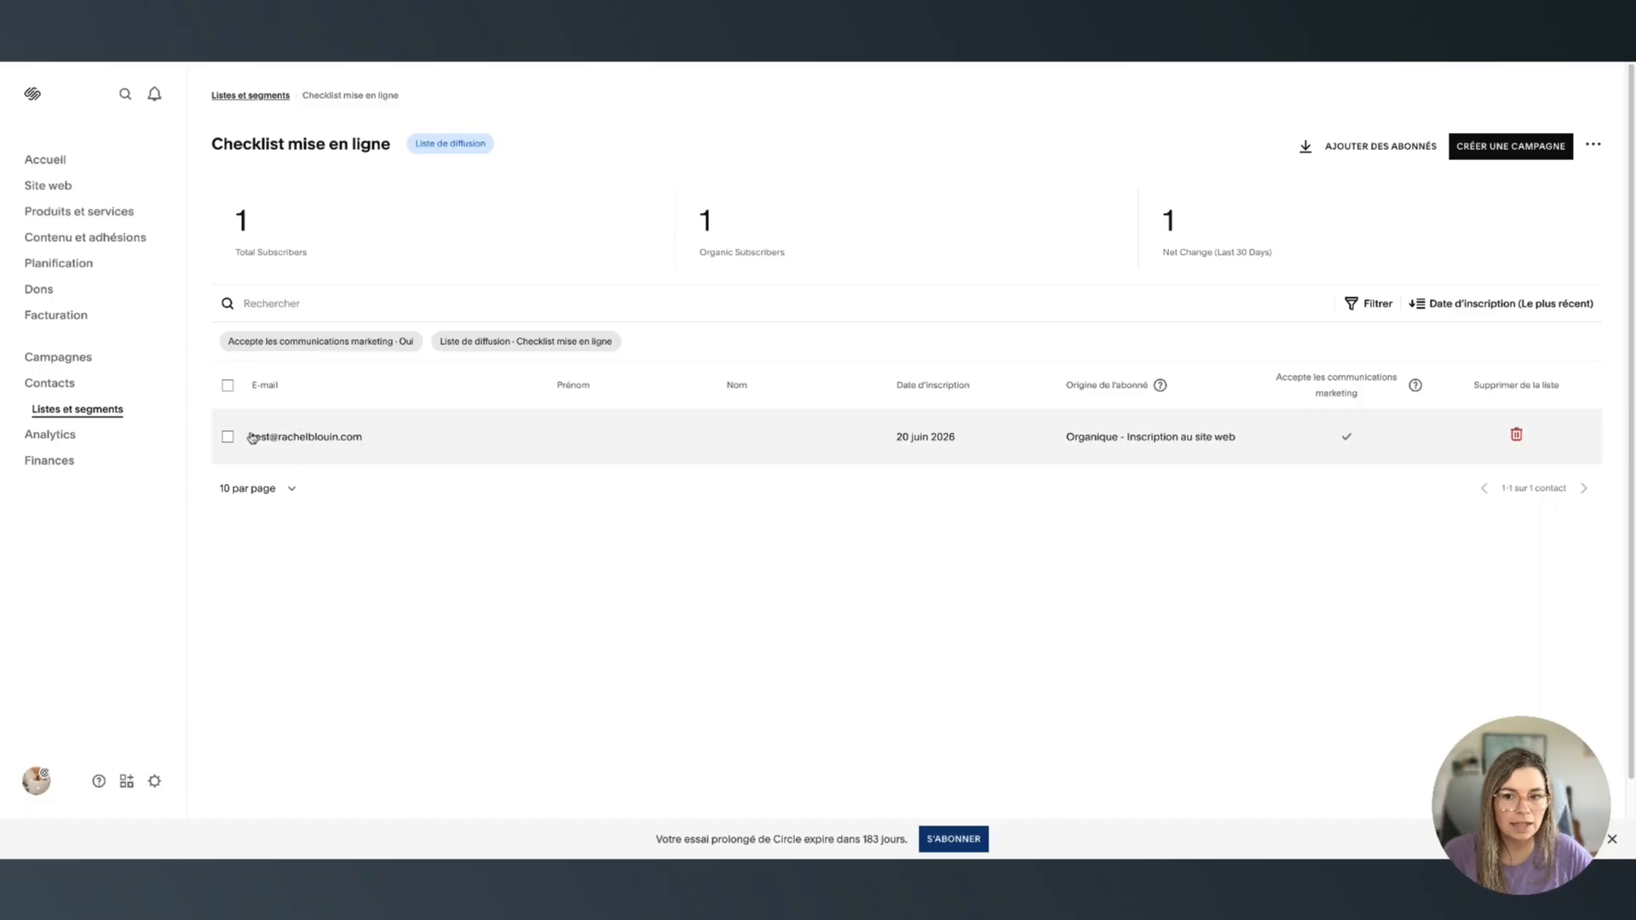